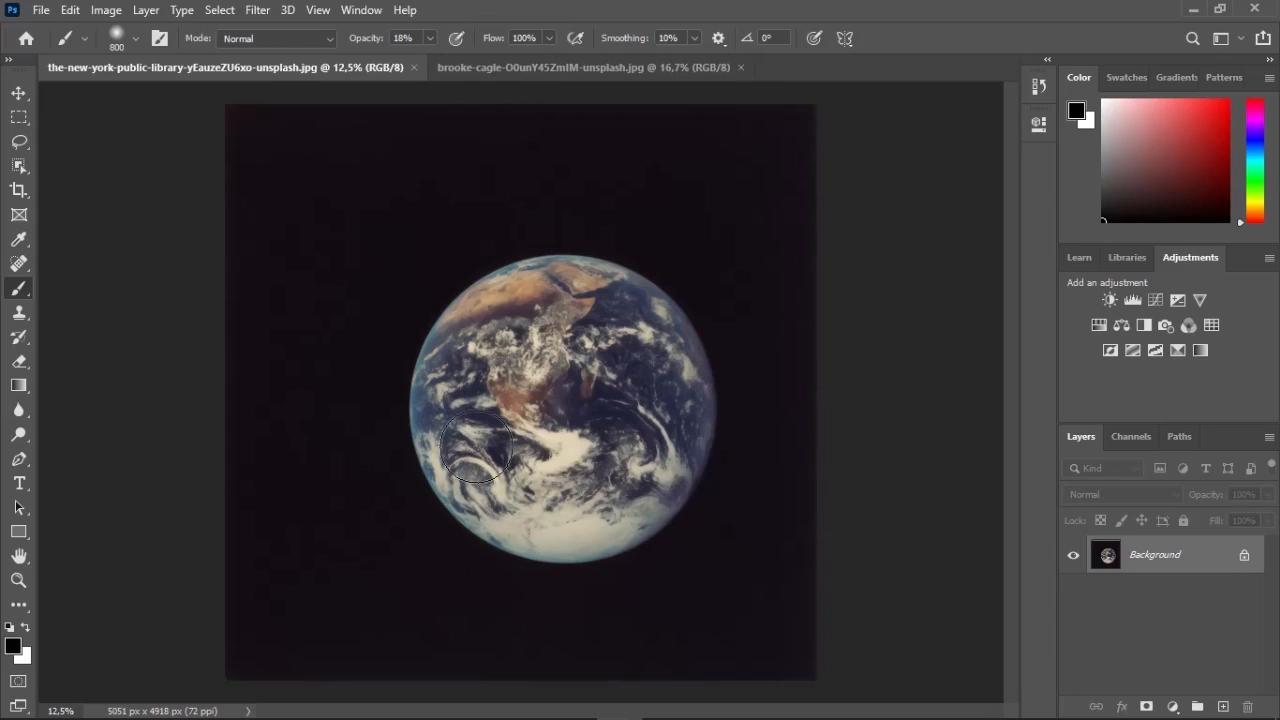
click(476, 66)
click(357, 68)
click(517, 70)
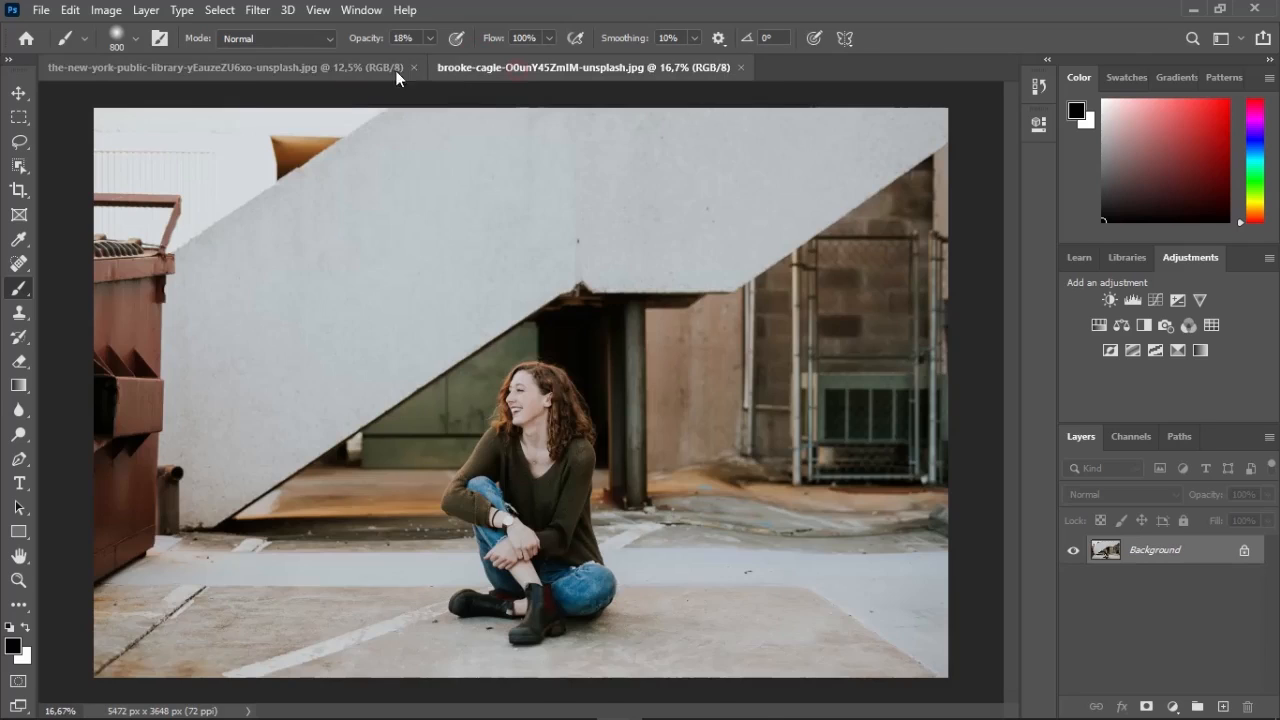
click(343, 69)
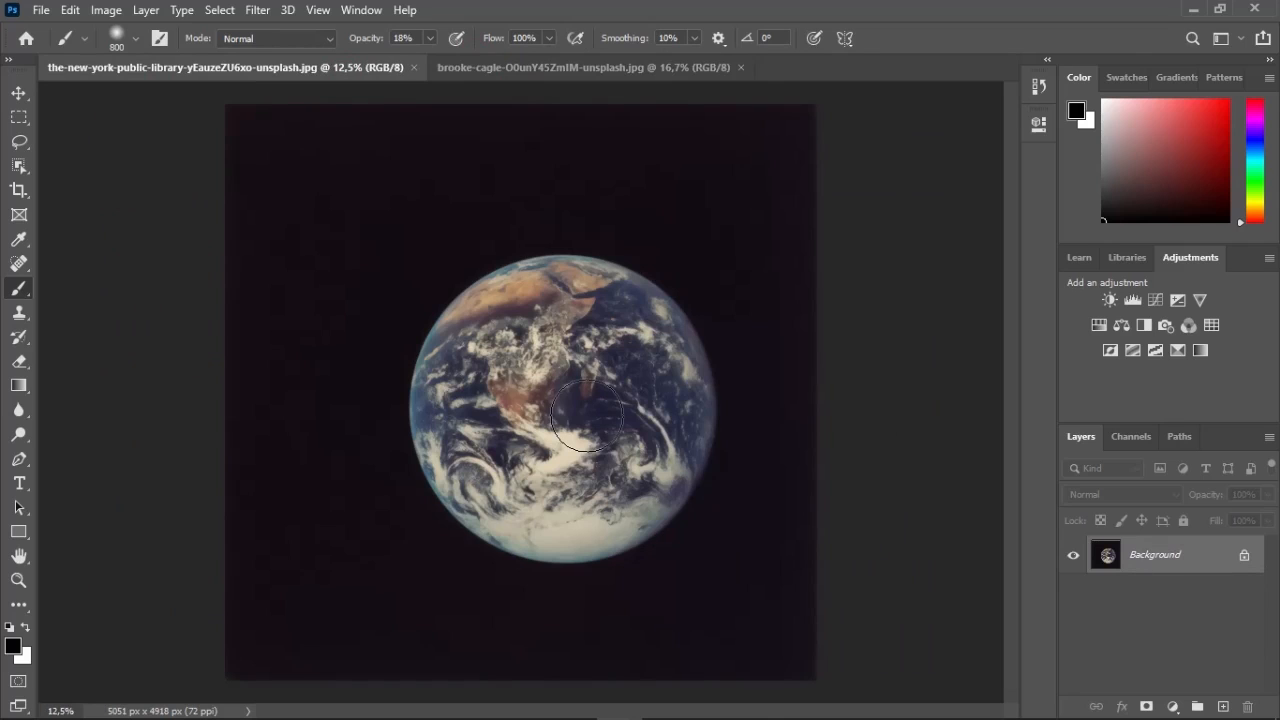
Activate the Elliptical Marquee Tool for selecting the Earth in the globe photo
right_click(19, 117)
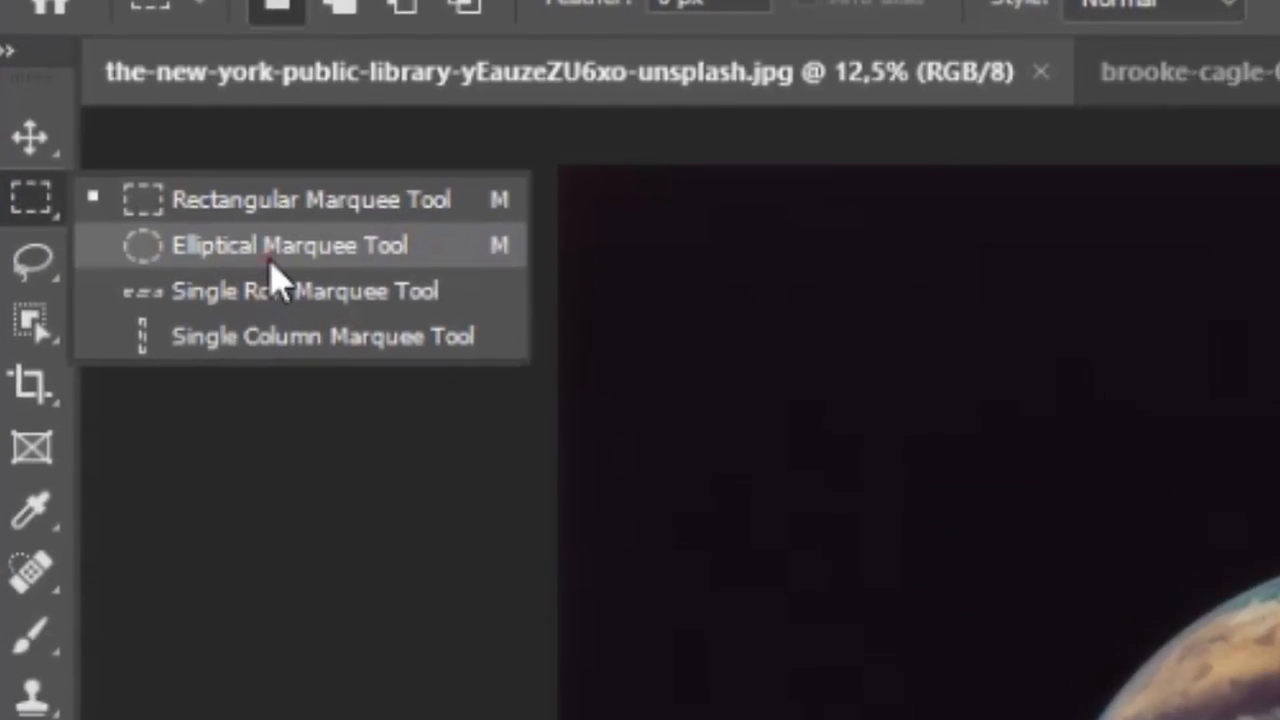
click(270, 250)
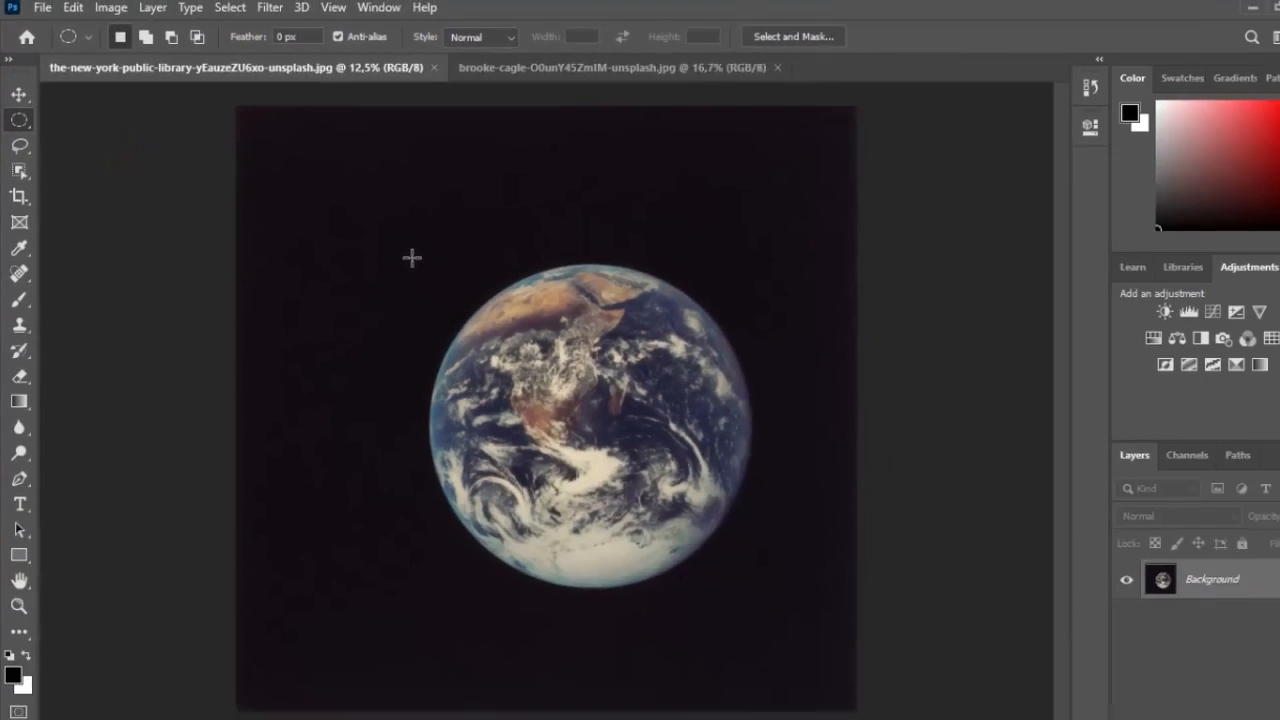
drag(405, 249, 738, 558)
key(shift)
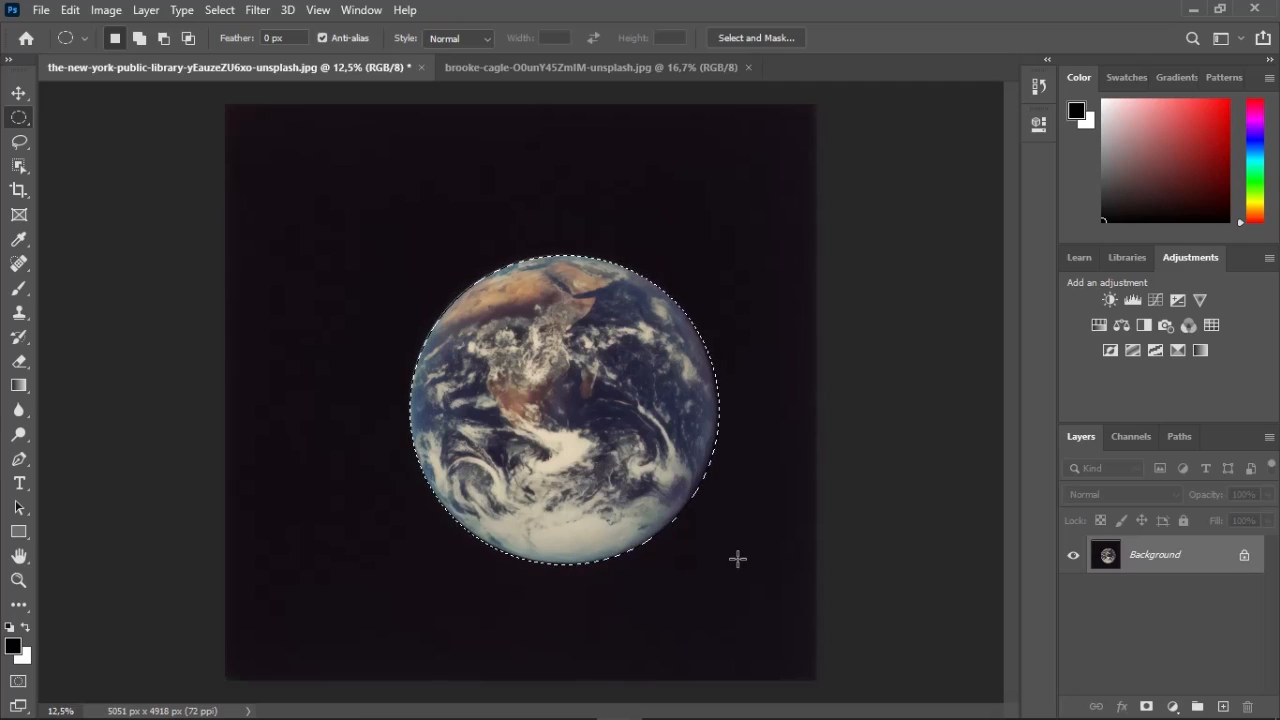
click(1147, 706)
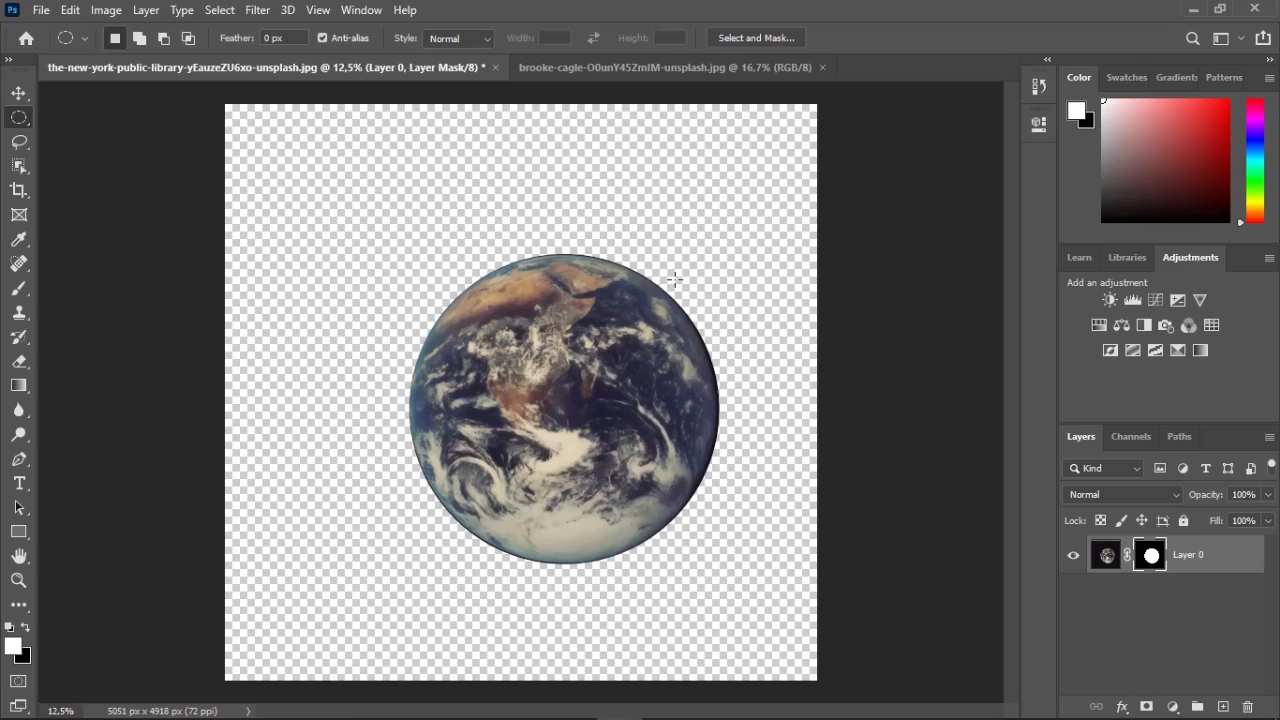
key(ctrl+z)
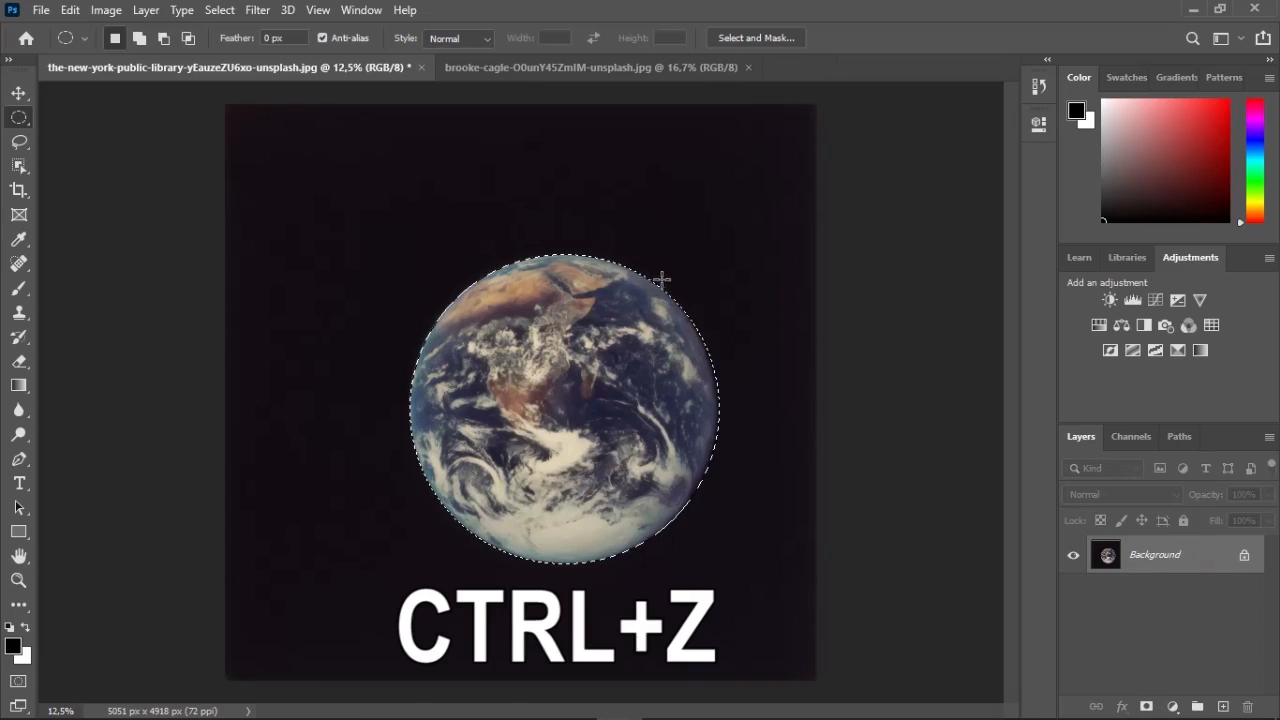
key(ctrl+z)
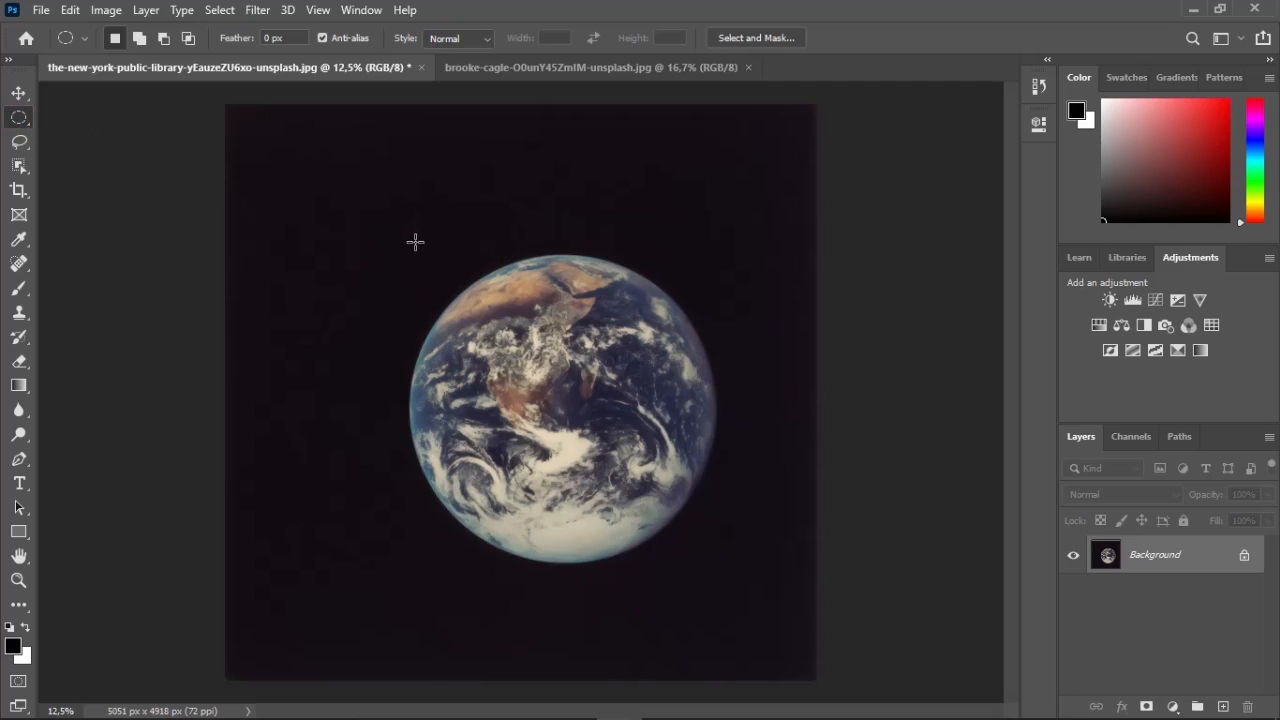
Draw a circular selection fitted tightly to the Earth's edge and mask out the black background with a layer mask
drag(415, 247, 720, 578)
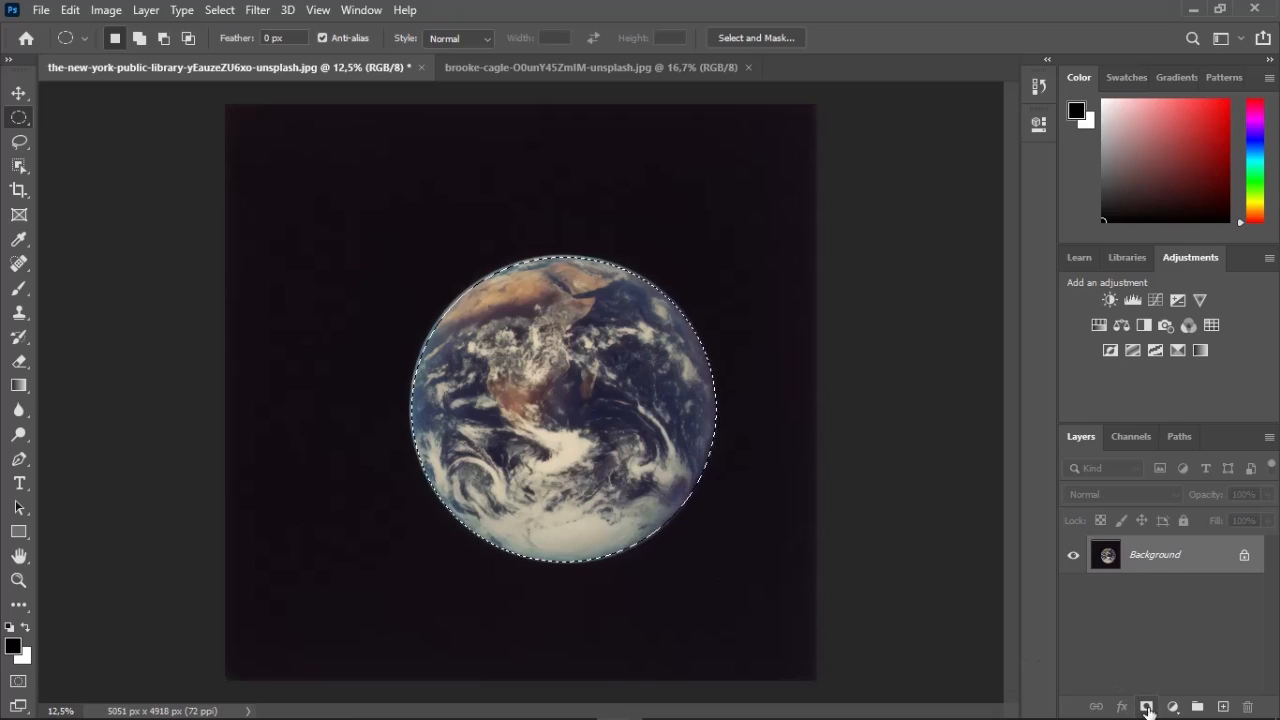
click(1147, 707)
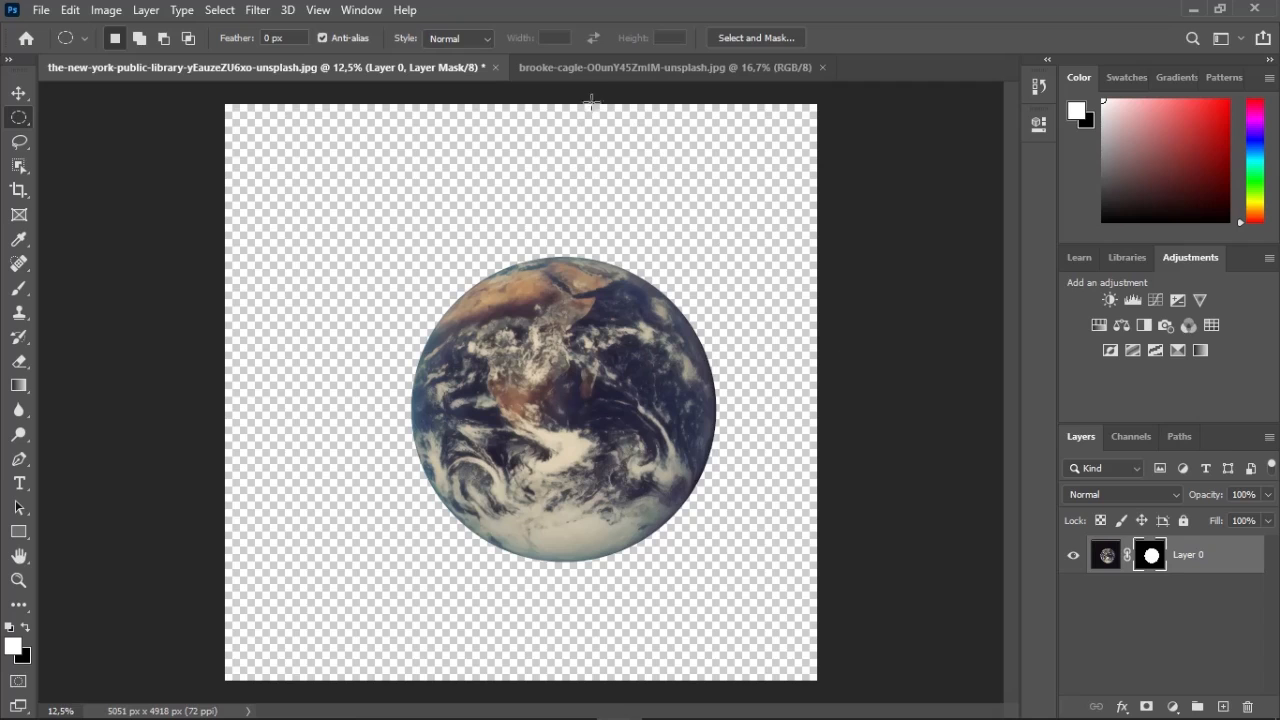
In the photo of the sitting woman, select her green sweater with the Quick Selection Tool
click(591, 67)
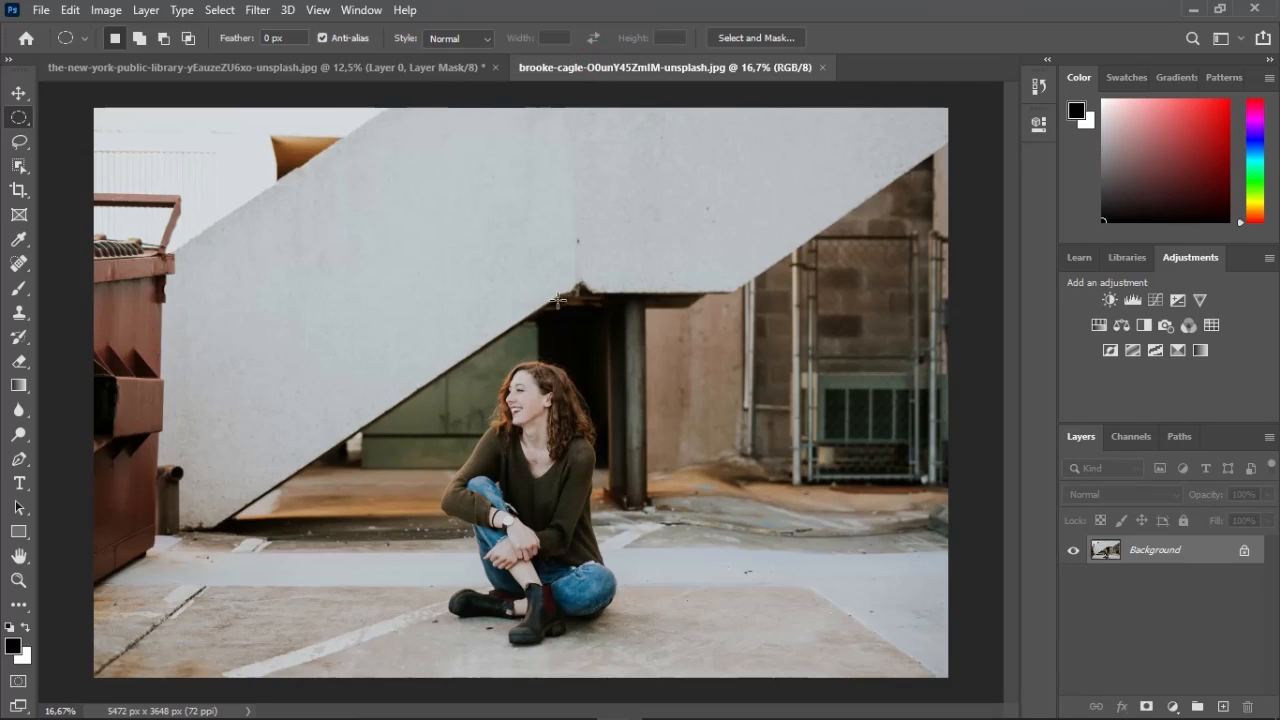
scroll(555, 427, up, 4)
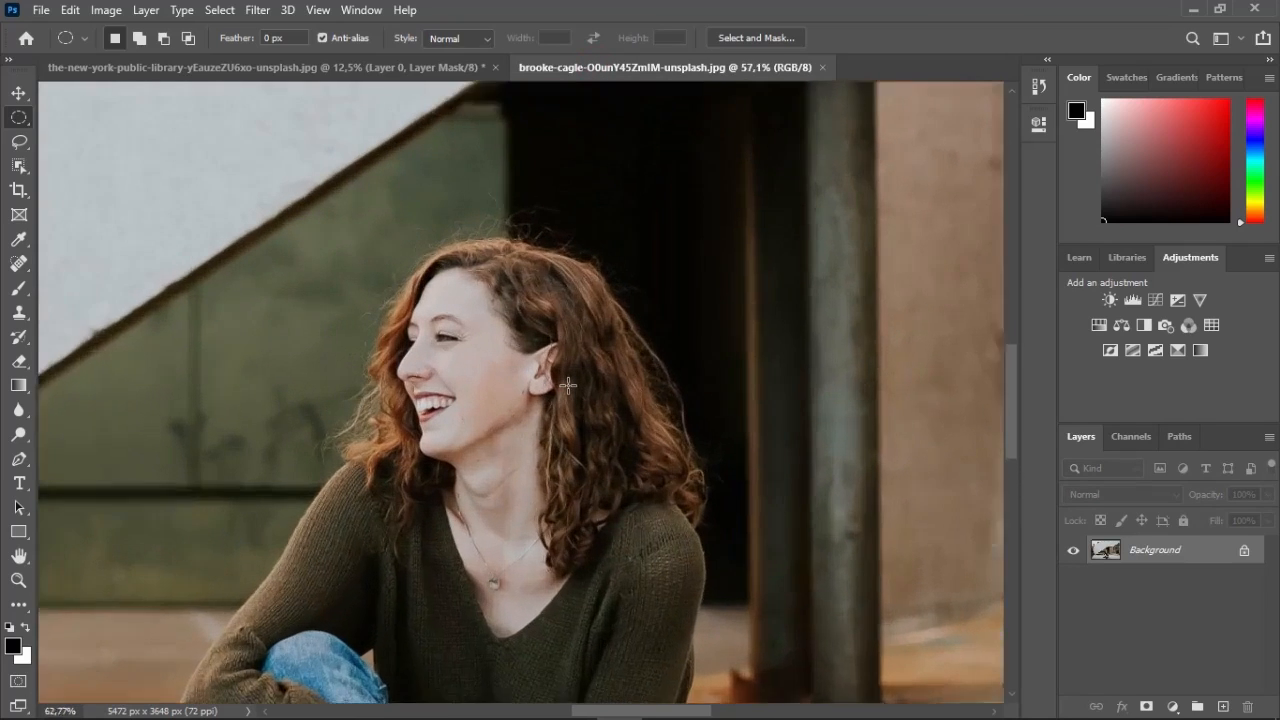
scroll(567, 385, down, 4)
scroll(564, 408, up, 3)
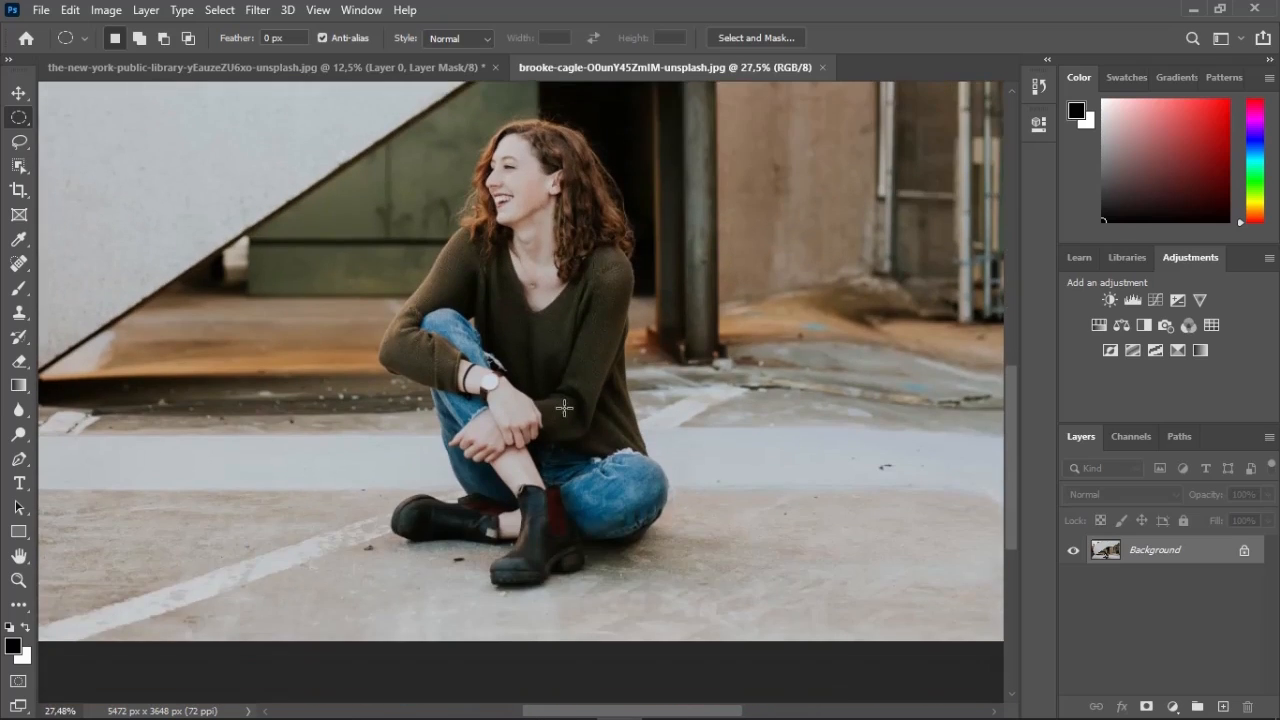
scroll(564, 408, up, 3)
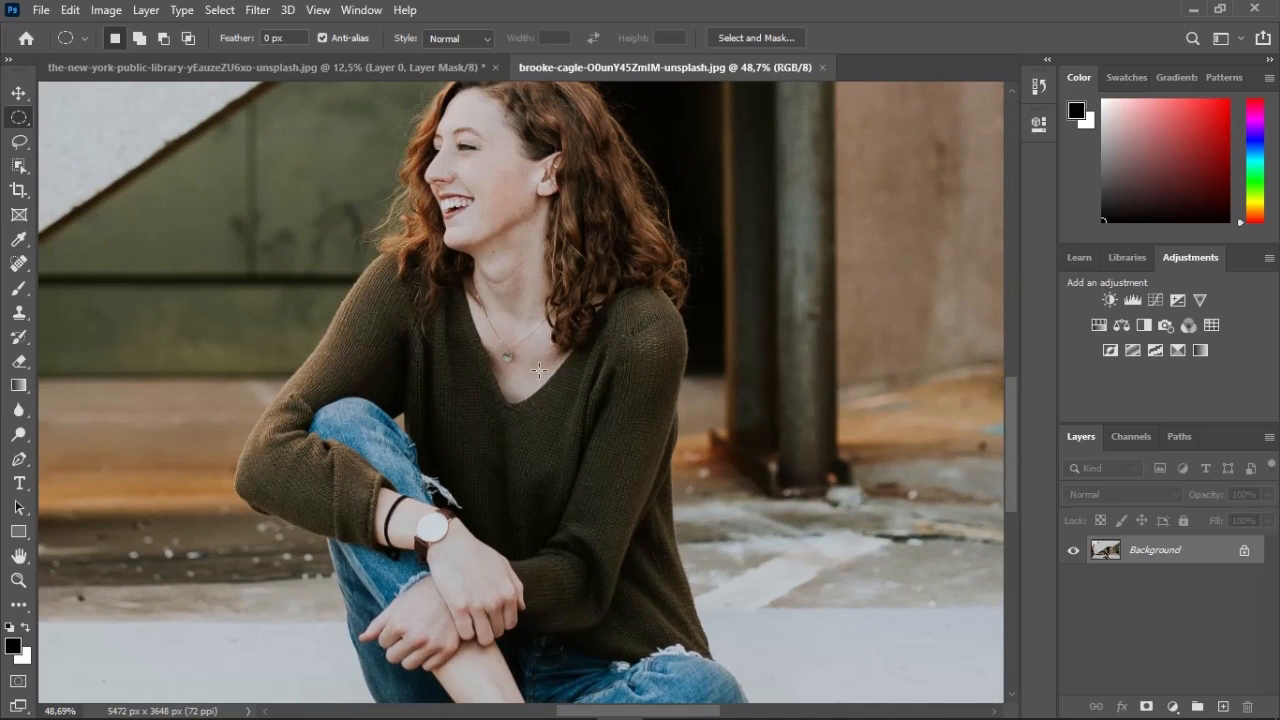
click(19, 165)
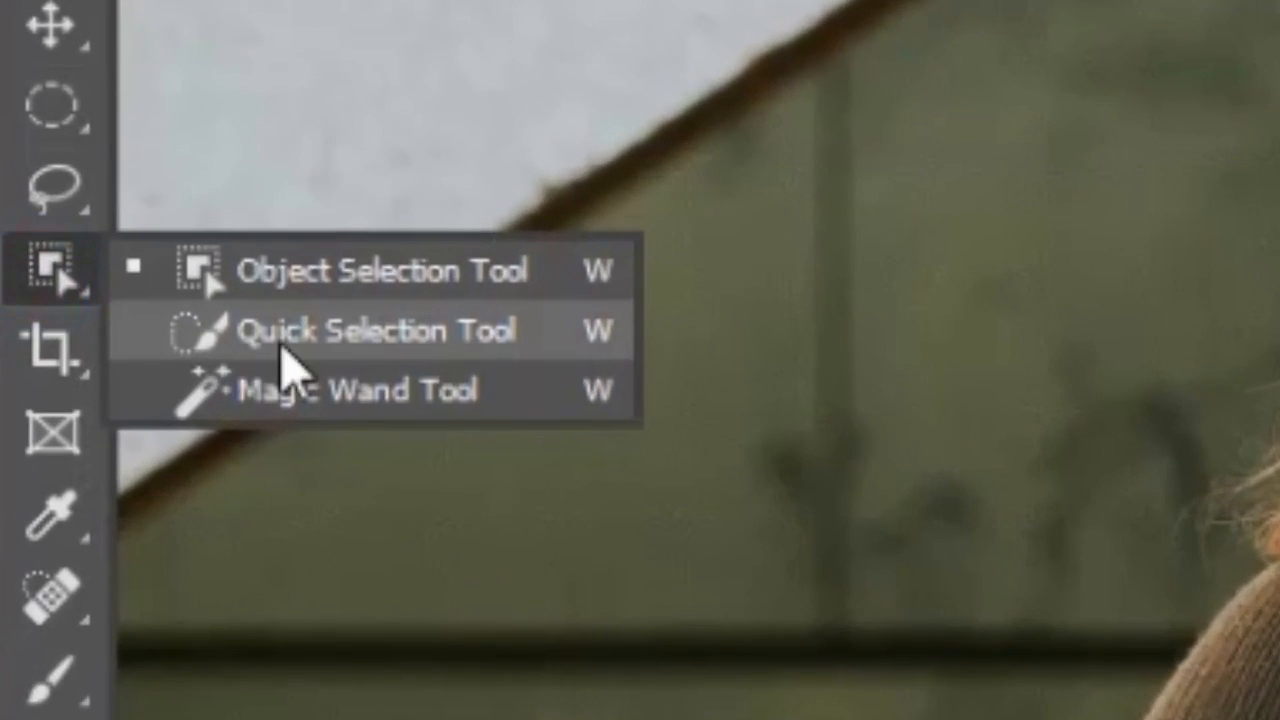
click(282, 345)
mouse_move(410, 295)
mouse_down()
mouse_move(489, 491)
mouse_move(529, 464)
mouse_move(303, 403)
mouse_move(279, 447)
mouse_move(268, 432)
mouse_move(267, 452)
mouse_move(357, 466)
mouse_move(375, 431)
mouse_move(414, 505)
mouse_up()
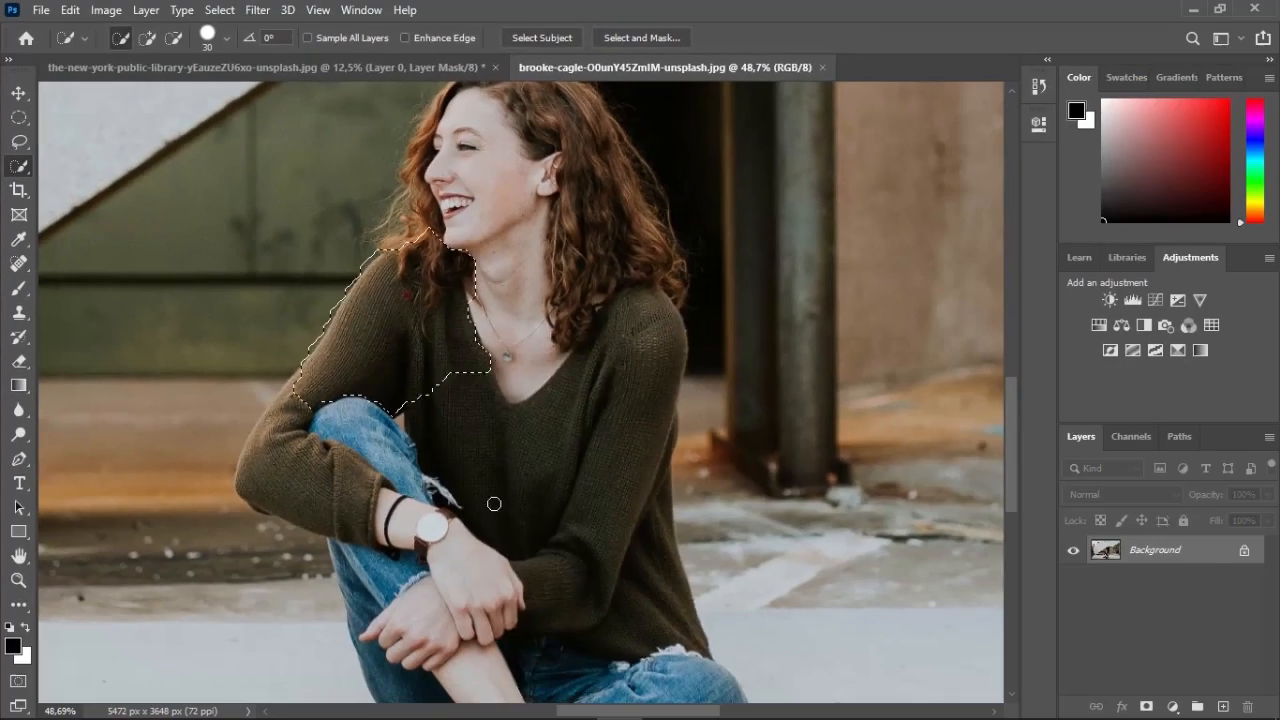
Extend the selection over the woman's hands, jeans and both boots
scroll(414, 505, down, 2)
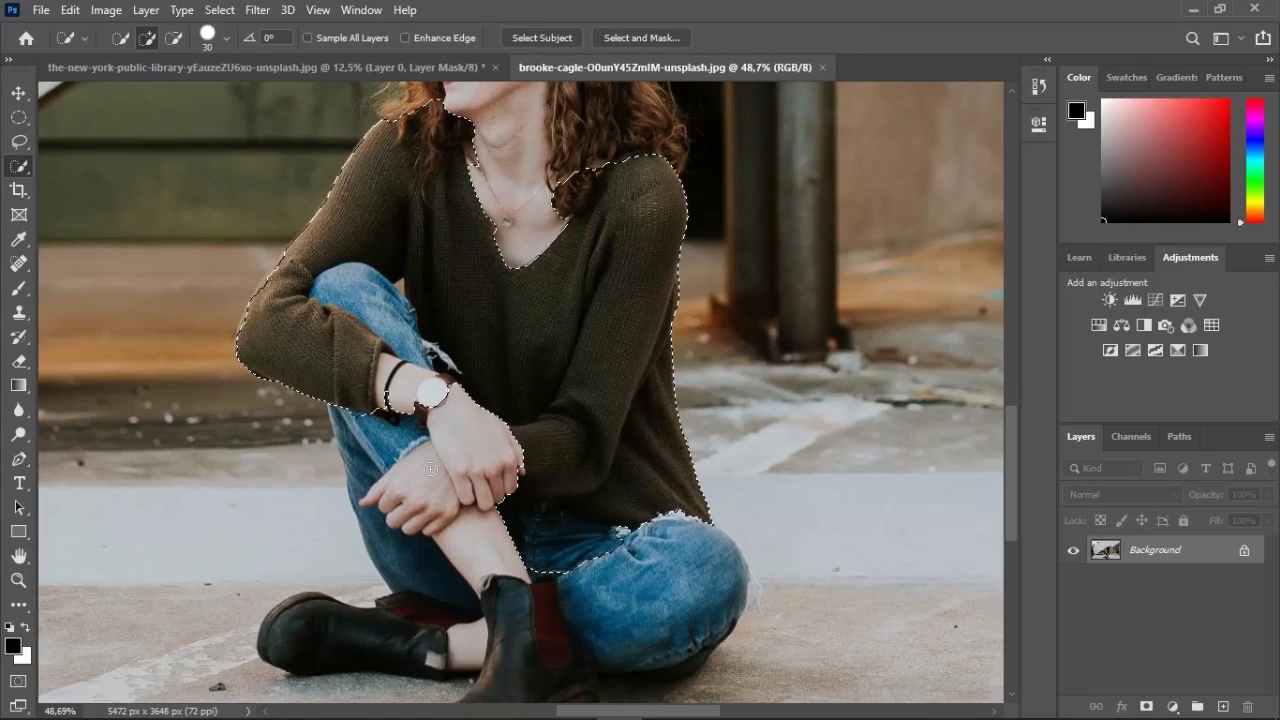
drag(409, 624, 640, 621)
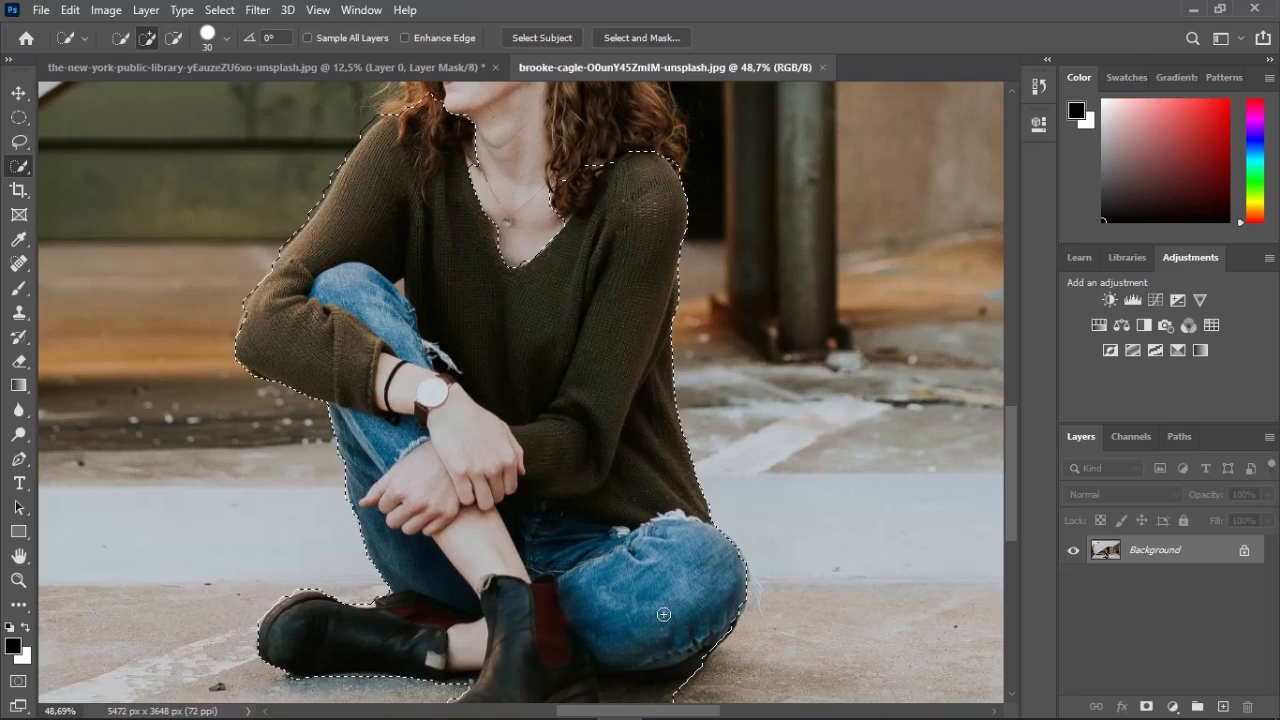
scroll(677, 590, down, 1)
scroll(675, 585, down, 1)
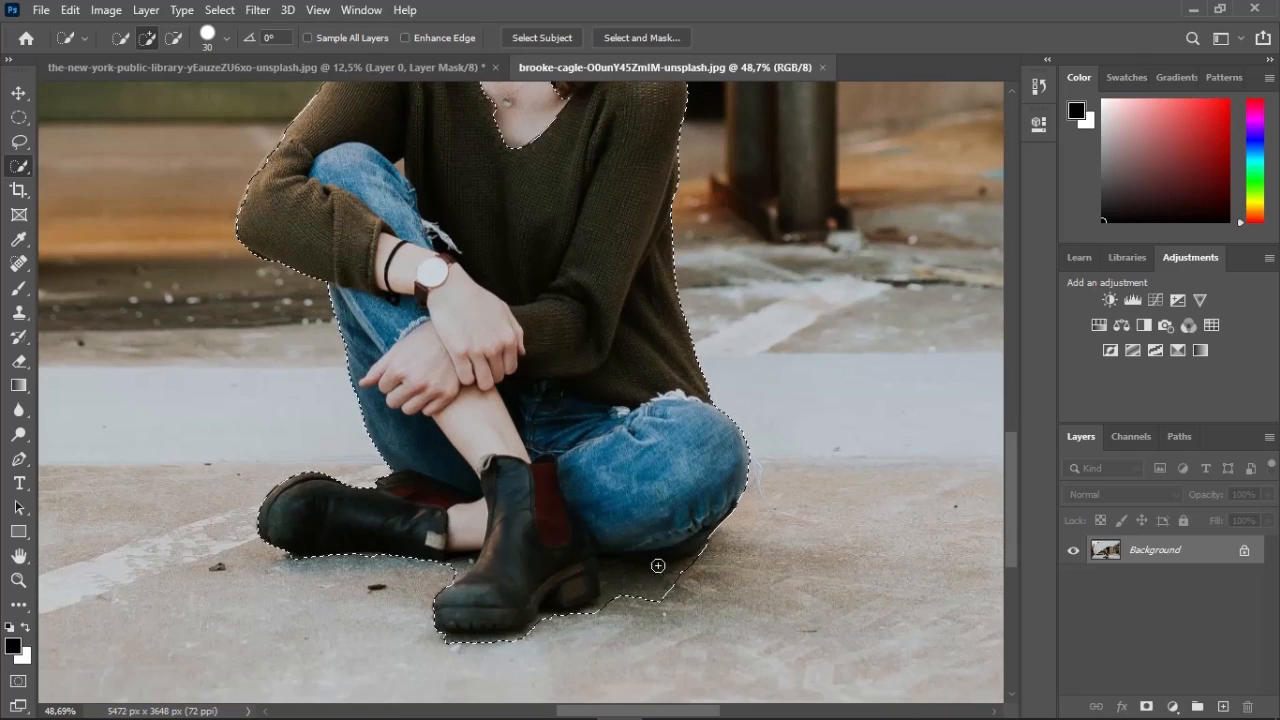
Add the woman's face and neck to the selection, and undo the stroke that includes her hair
scroll(660, 565, up, 3)
scroll(623, 522, up, 2)
click(480, 164)
mouse_move(534, 190)
mouse_down()
mouse_move(541, 172)
mouse_move(559, 310)
mouse_up()
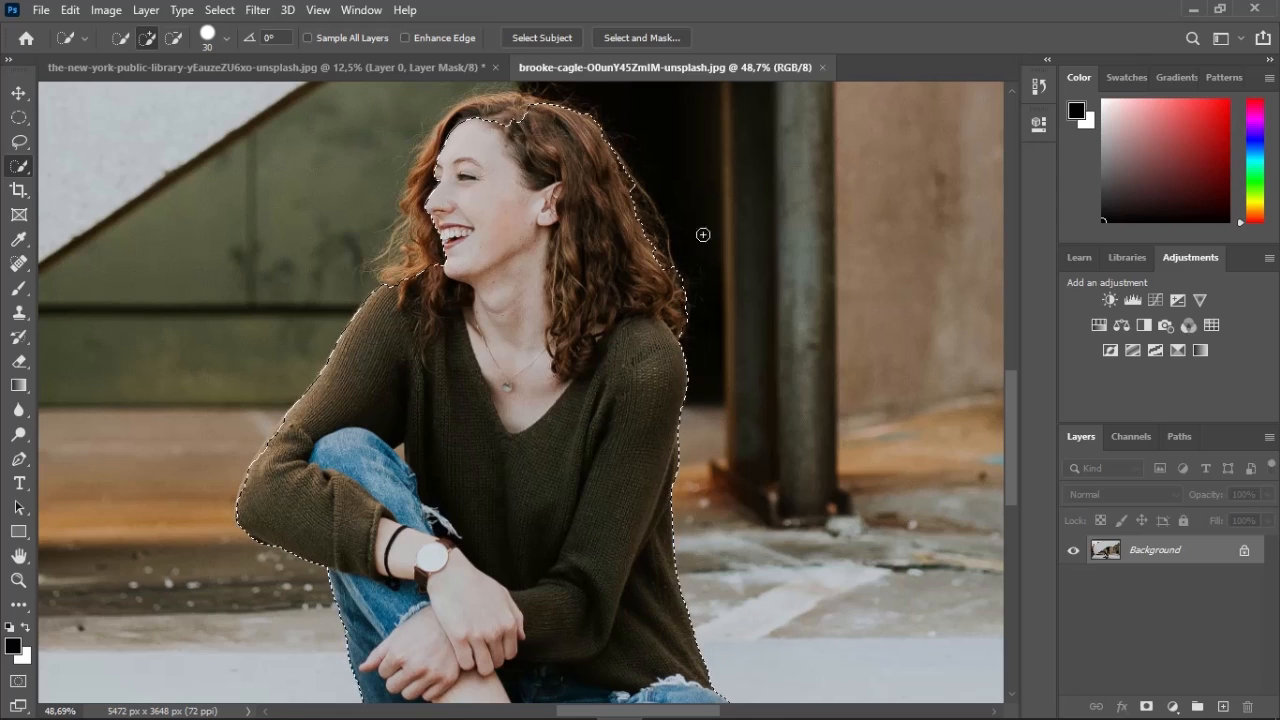
key(ctrl+z)
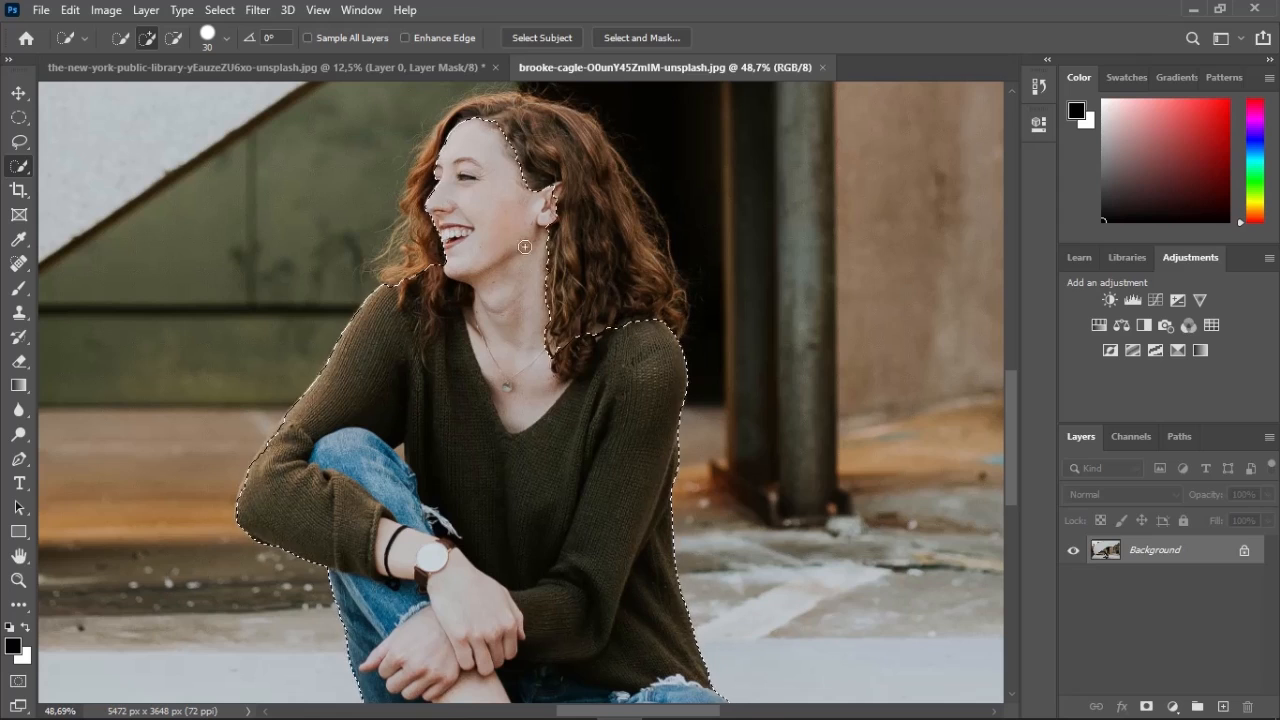
Check the selection edges around the boots and legs, and turn on Quick Mask mode for the selection
scroll(563, 425, down, 6)
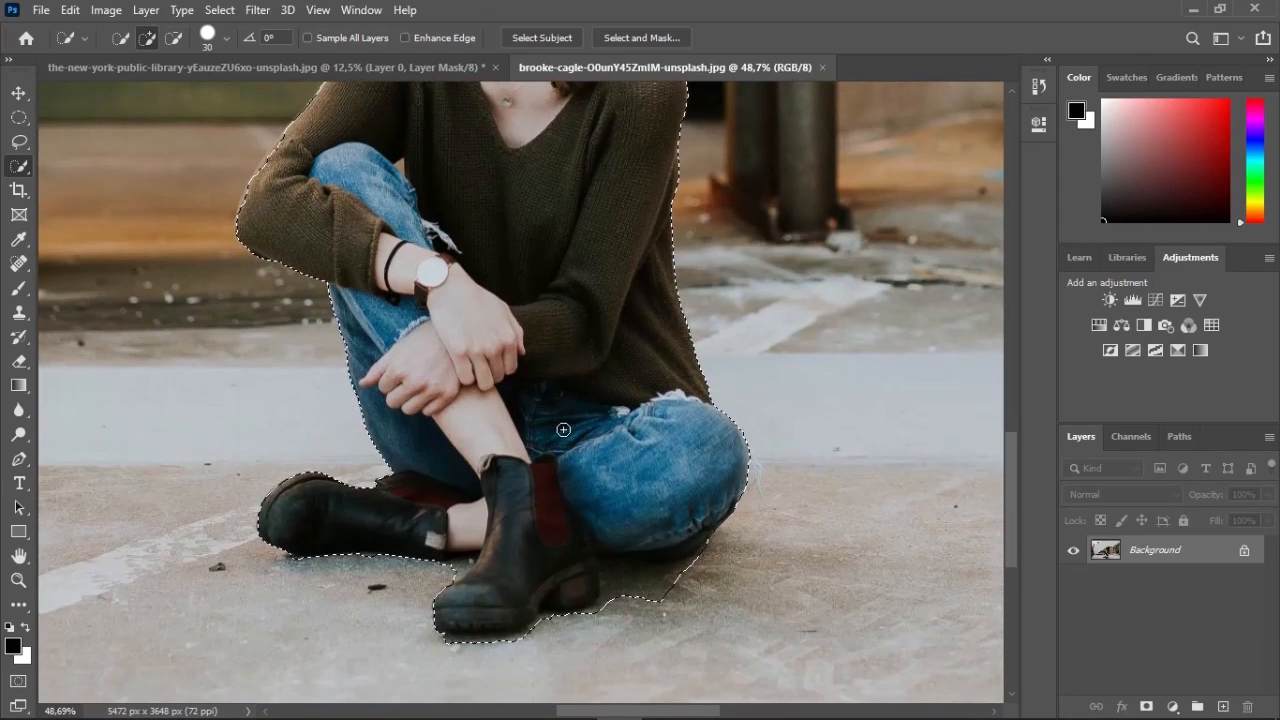
scroll(552, 432, down, 2)
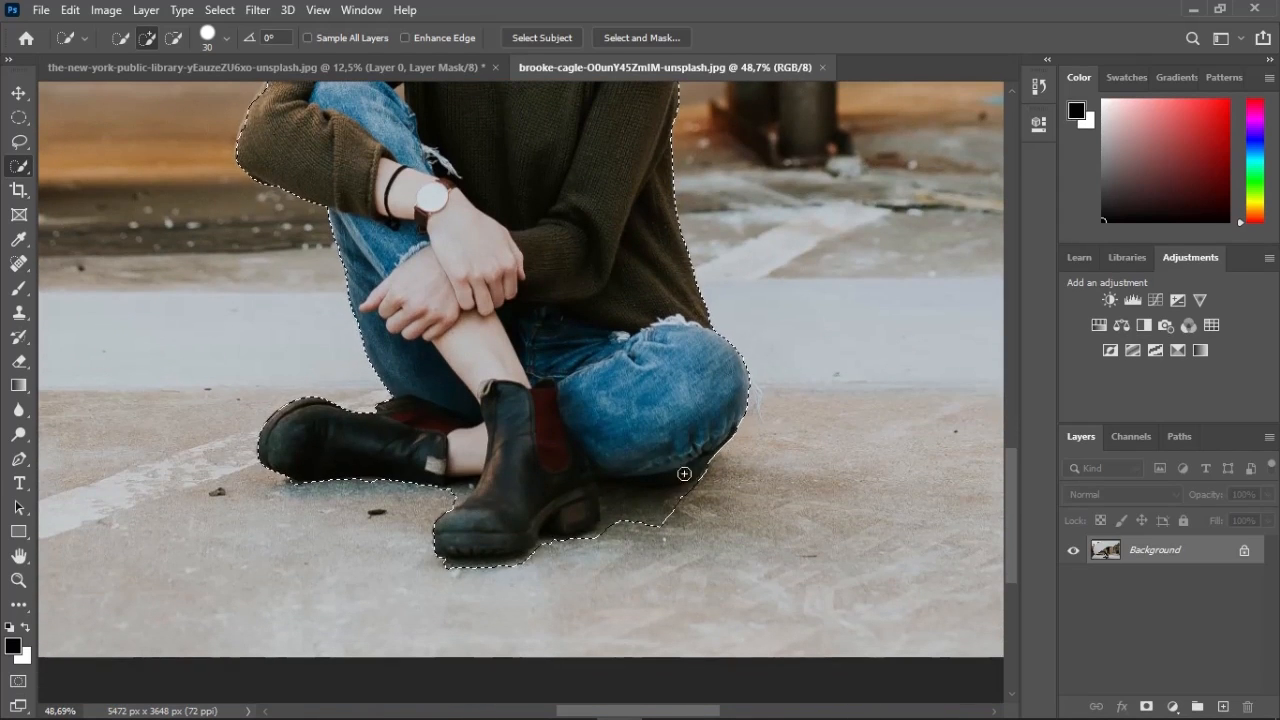
scroll(637, 520, up, 5)
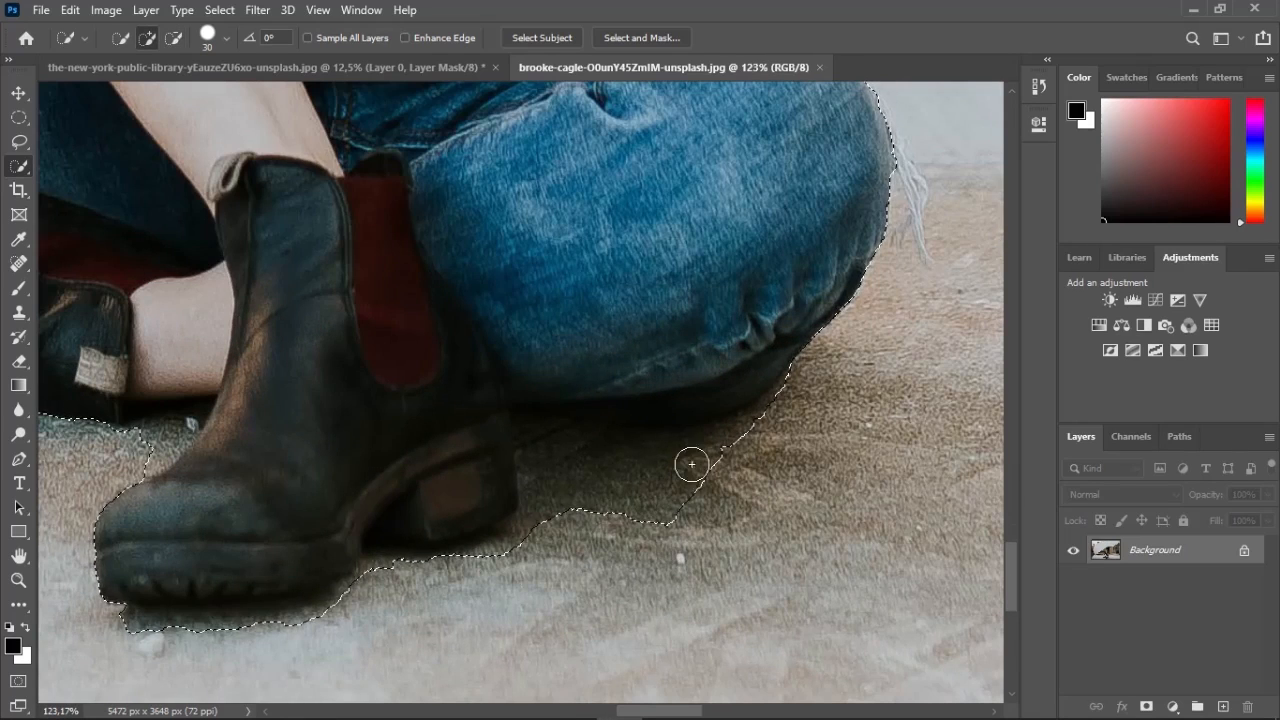
scroll(543, 486, down, 2)
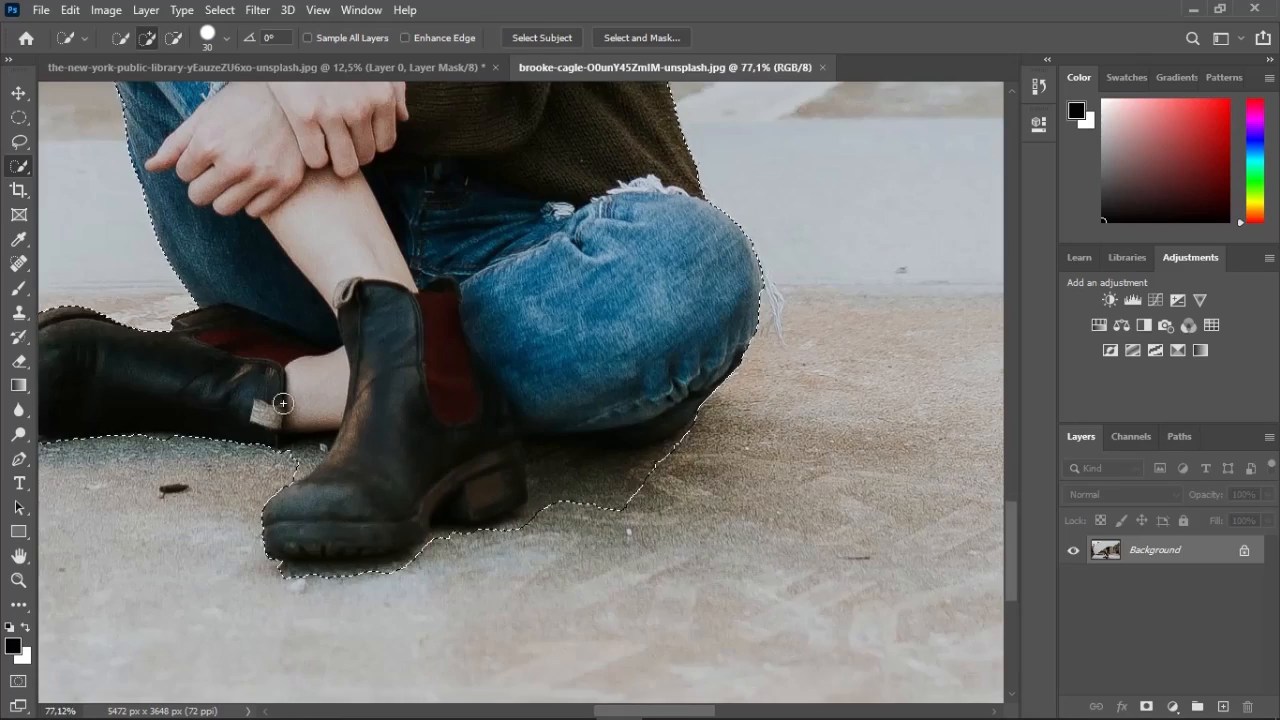
scroll(400, 440, up, 5)
scroll(291, 402, down, 2)
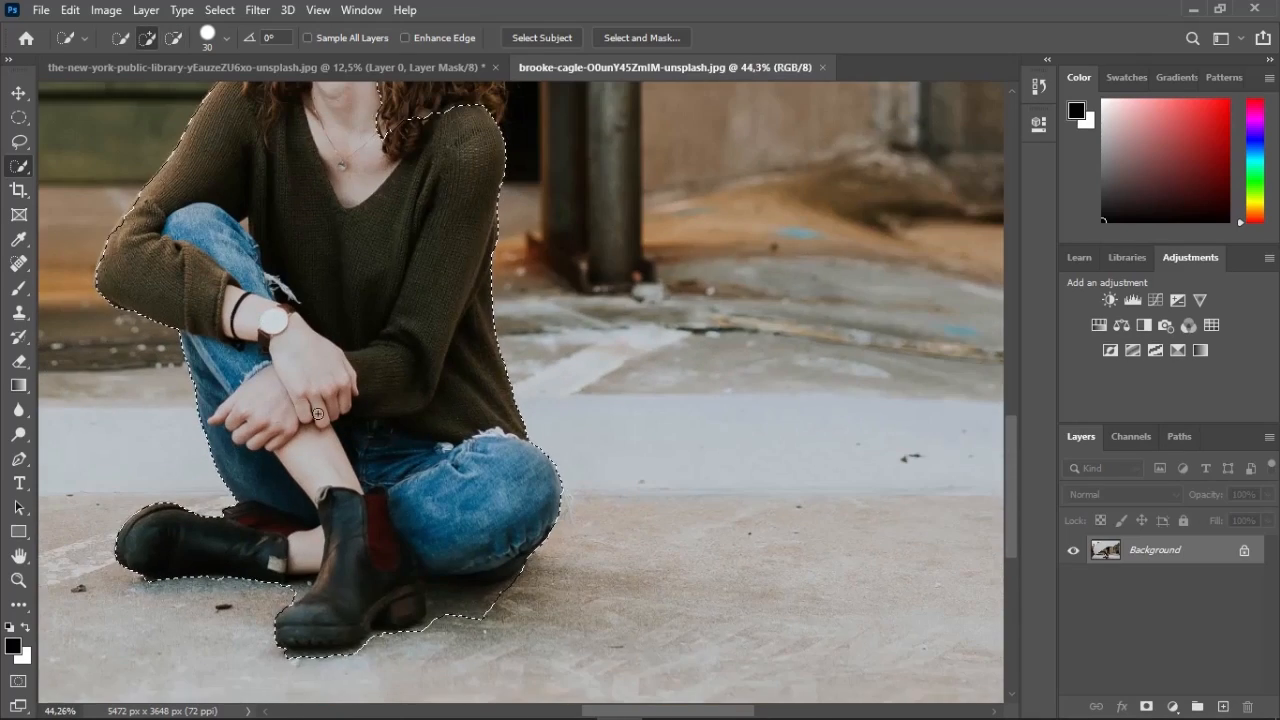
scroll(330, 415, left, 3)
key(q)
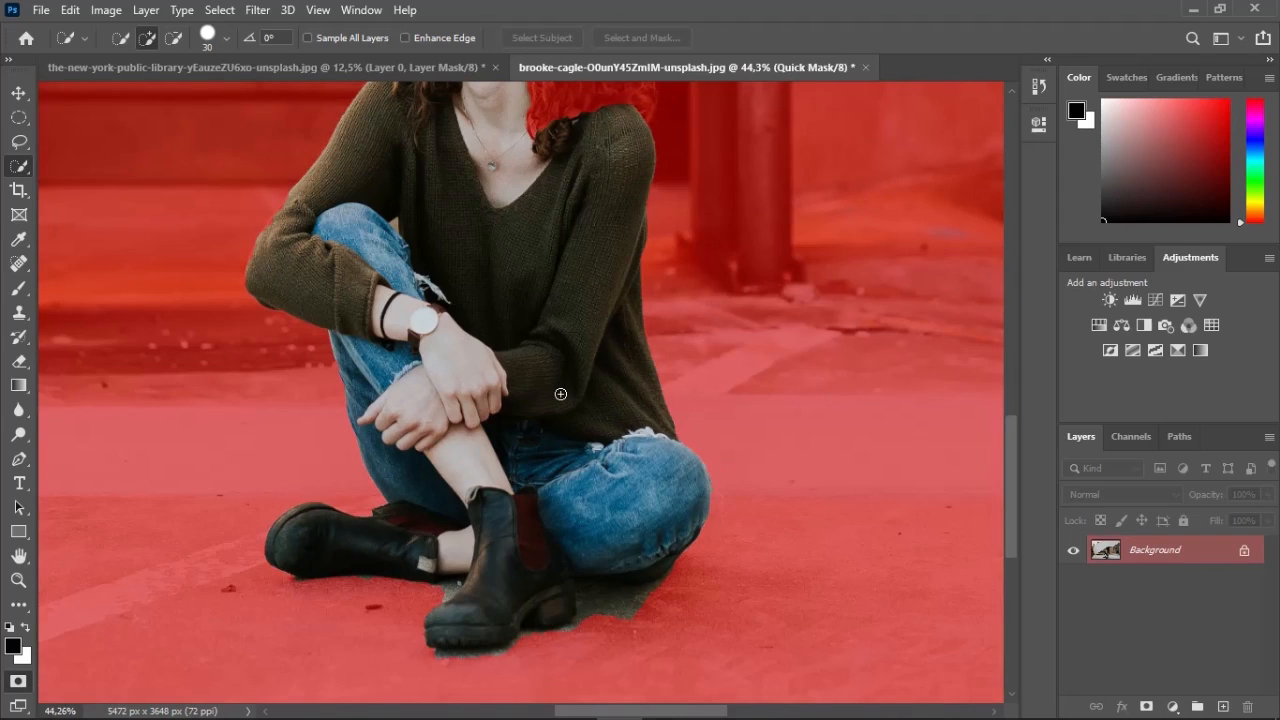
Set up the Brush tool with the Hard Round tip at a size of 80 px for editing the Quick Mask
key(b)
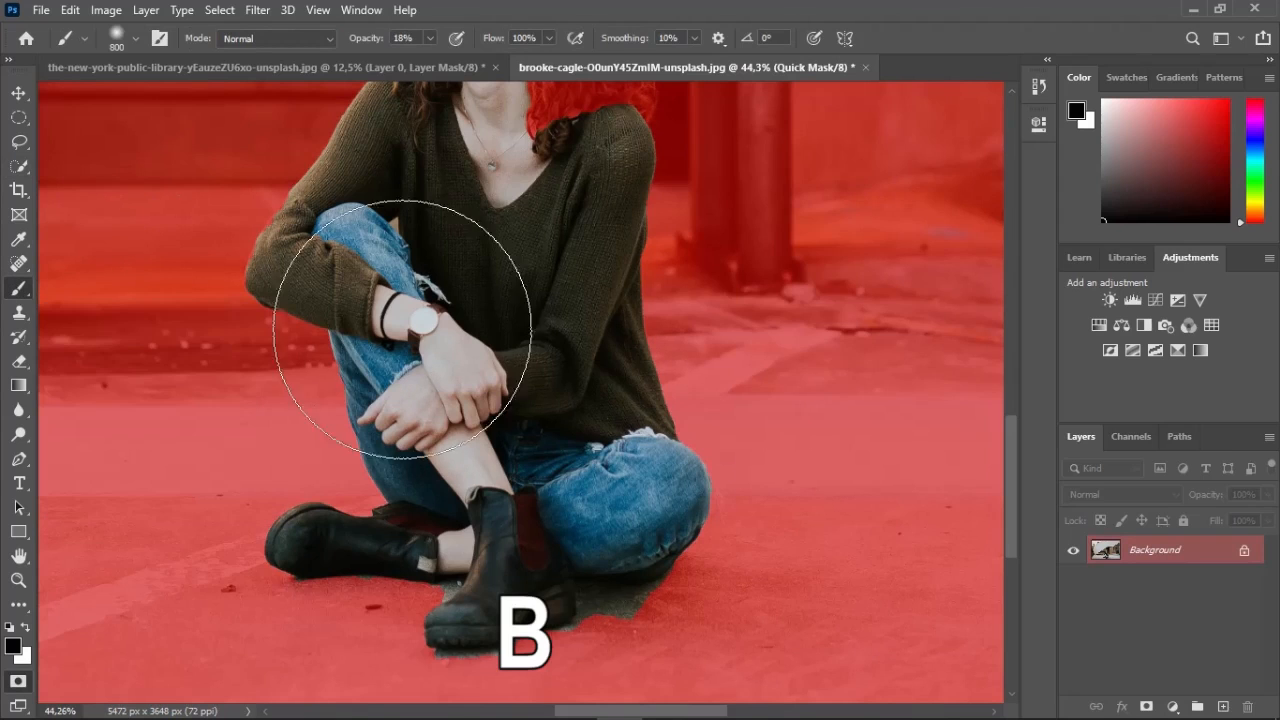
right_click(504, 306)
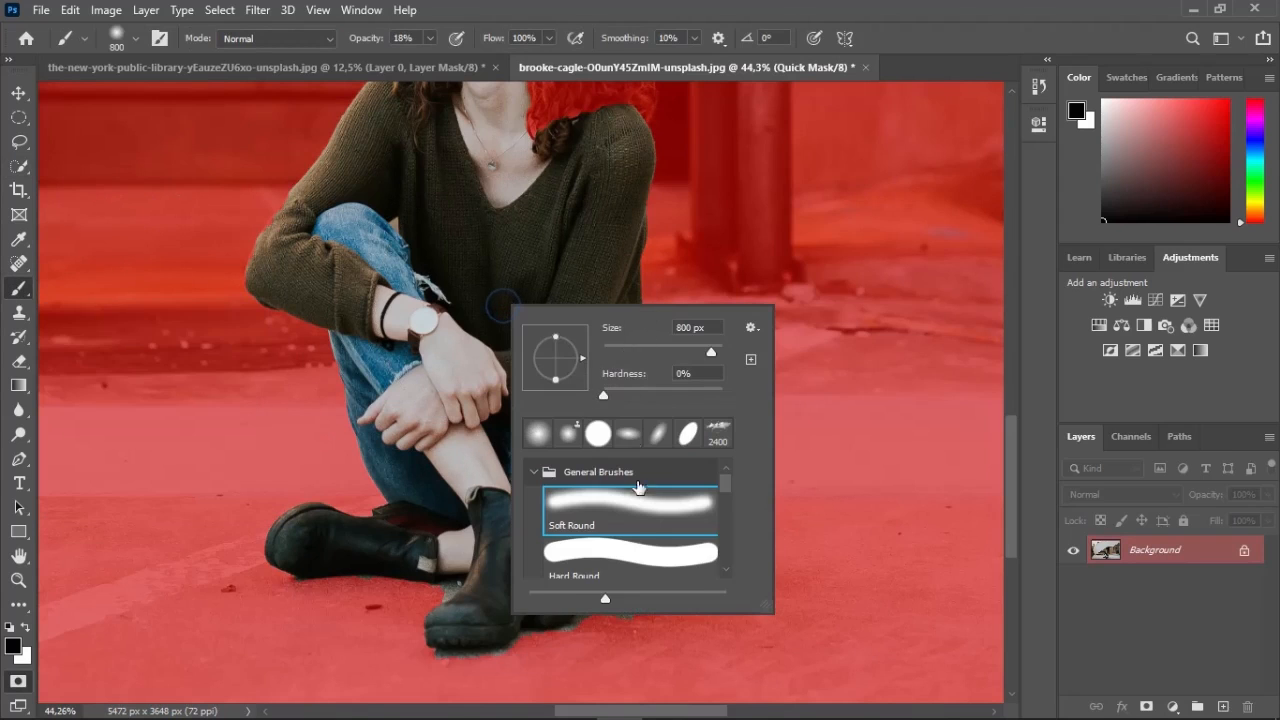
click(621, 562)
key(Return)
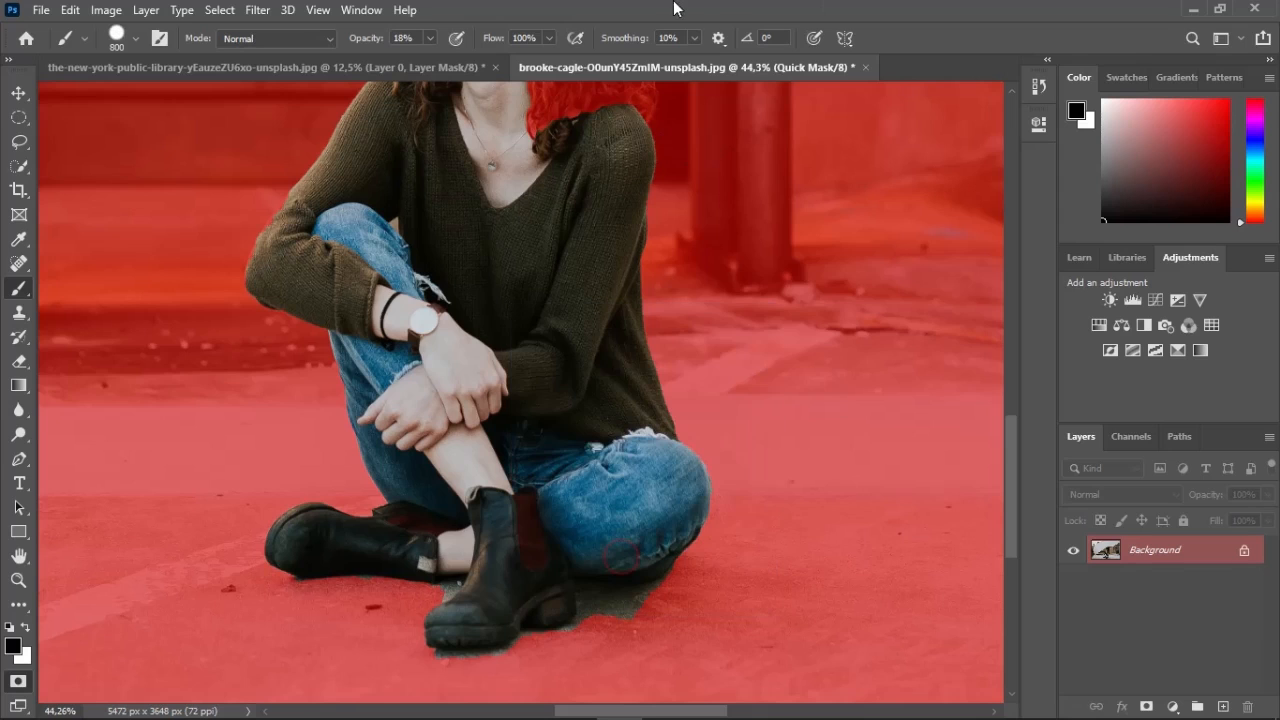
key(bracketleft)
key(bracketleft)
key(bracketleft)
key(bracketleft)
key(bracketleft)
key(bracketleft)
key(bracketleft)
key(bracketleft)
key(bracketleft)
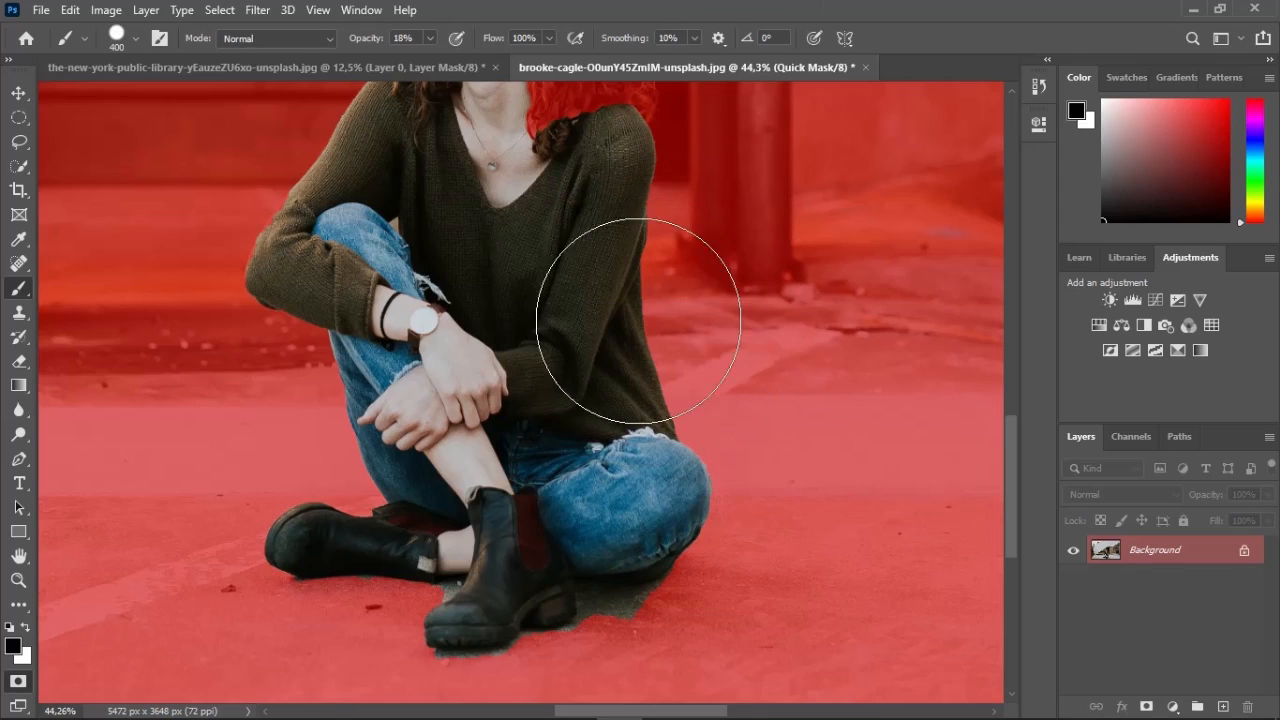
key(bracketleft)
key(bracketleft)
key(bracketleft)
key(bracketleft)
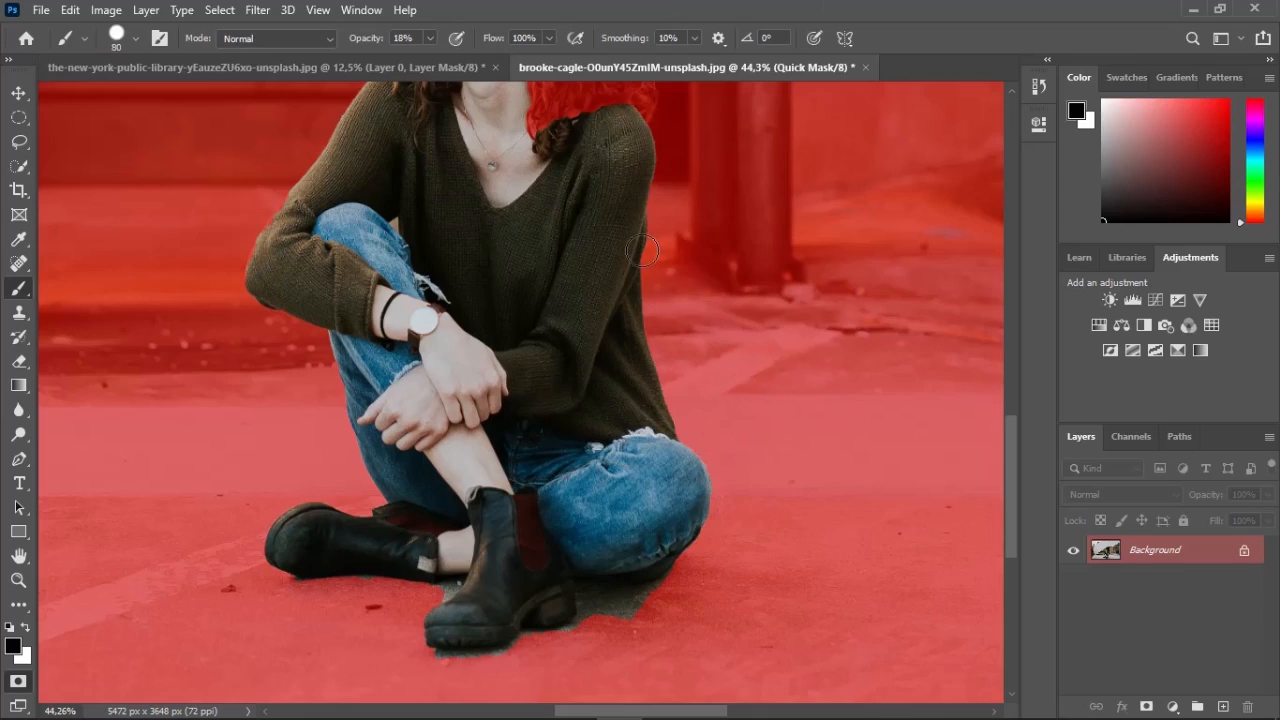
Swap the foreground and background colours and return black to the foreground
scroll(609, 280, up, 2)
scroll(609, 293, up, 3)
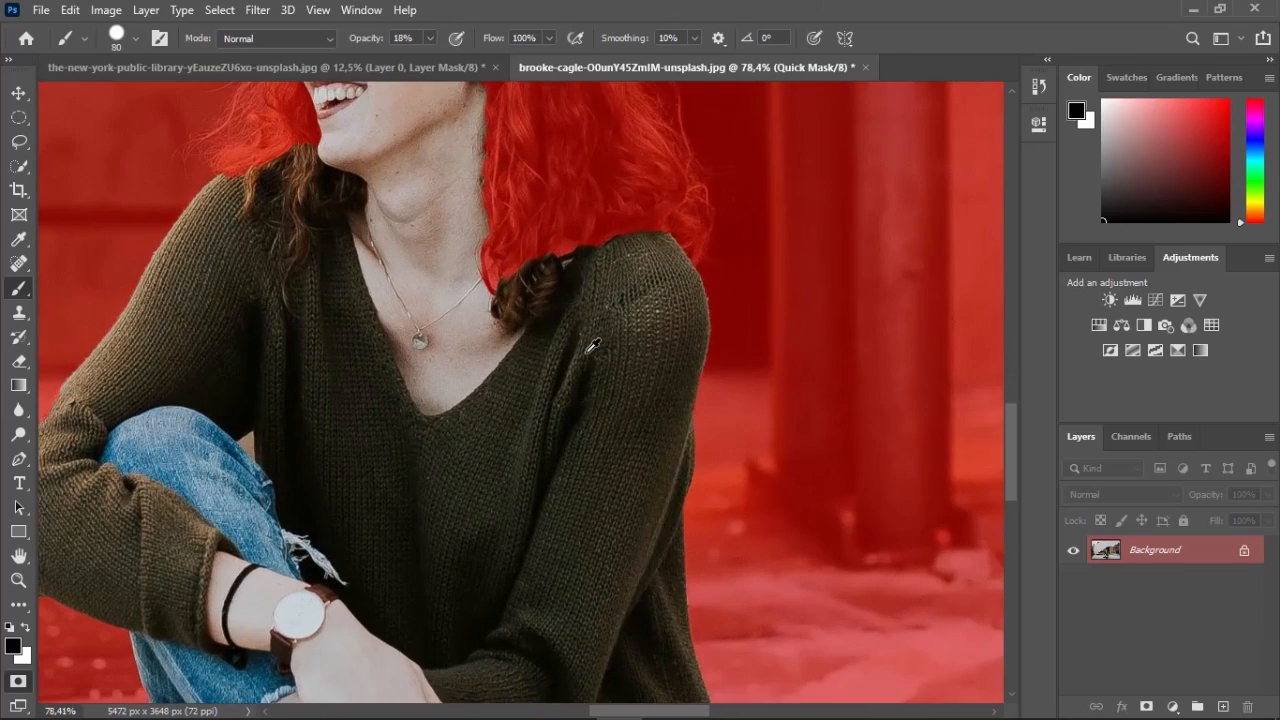
scroll(593, 345, down, 1)
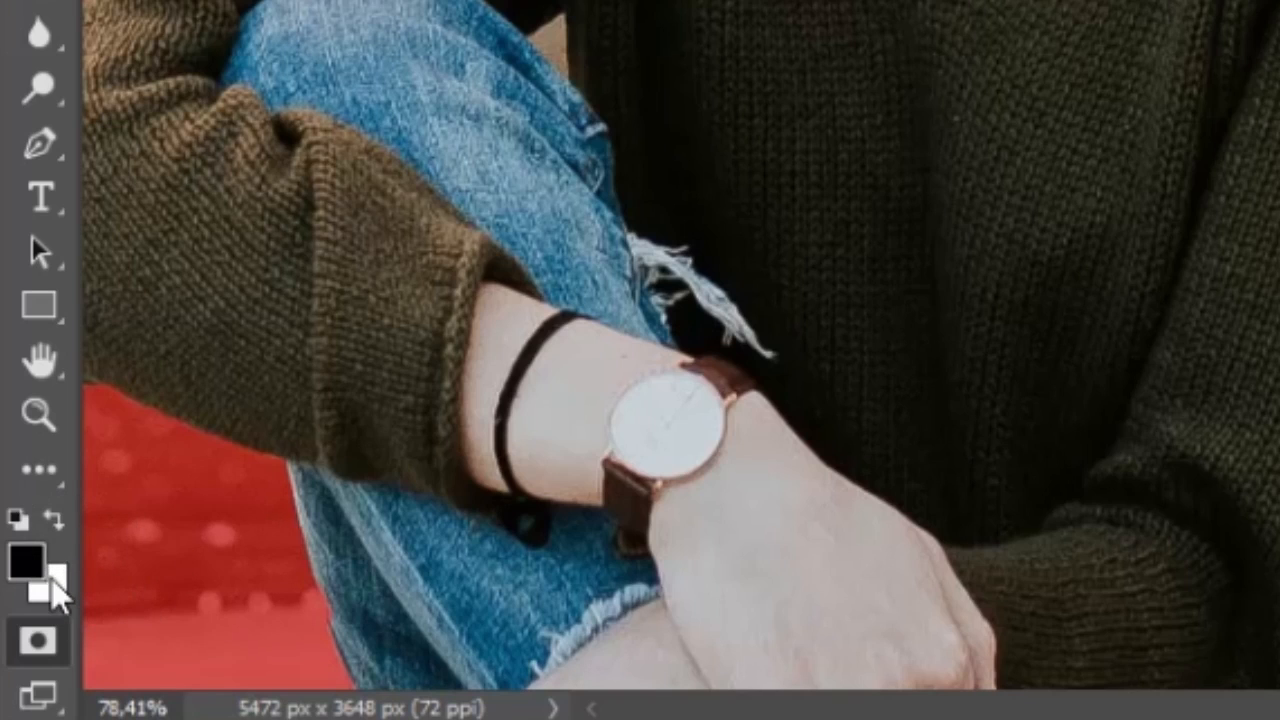
key(x)
key(x)
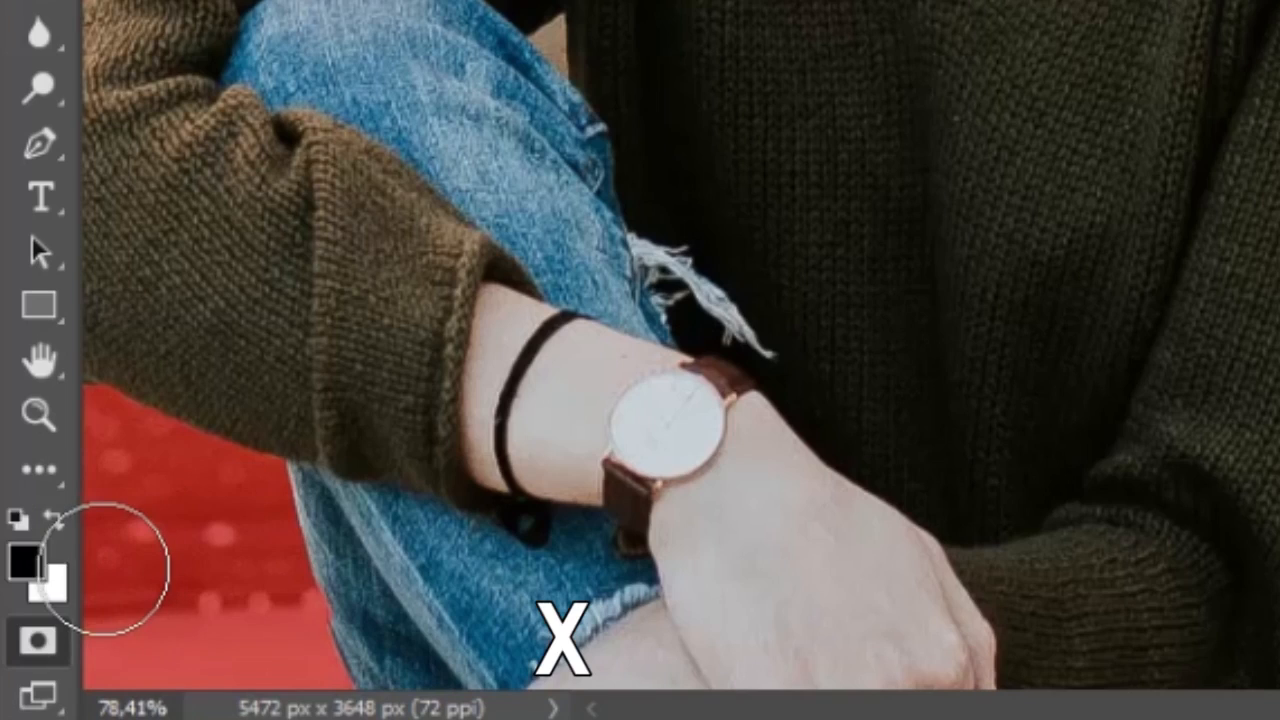
Paint with white over the strip of hair beside the neck to add it to the selection
key(x)
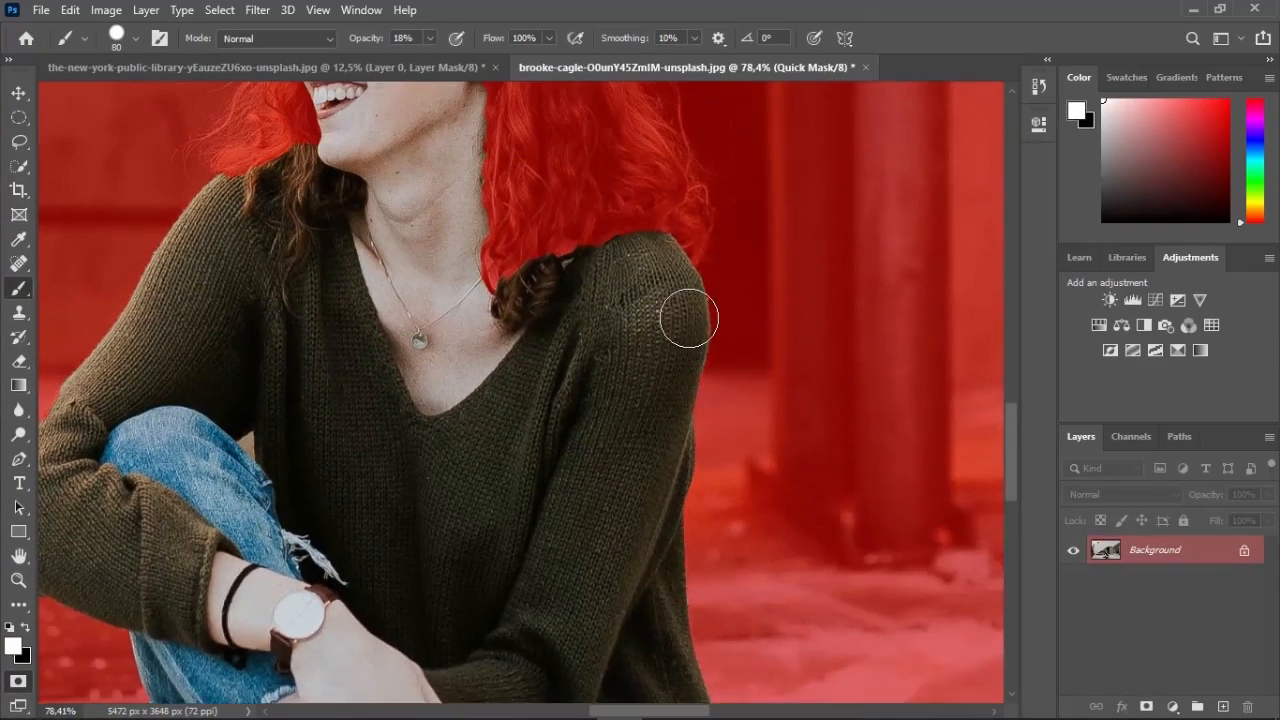
scroll(689, 320, up, 3)
scroll(689, 320, up, 2)
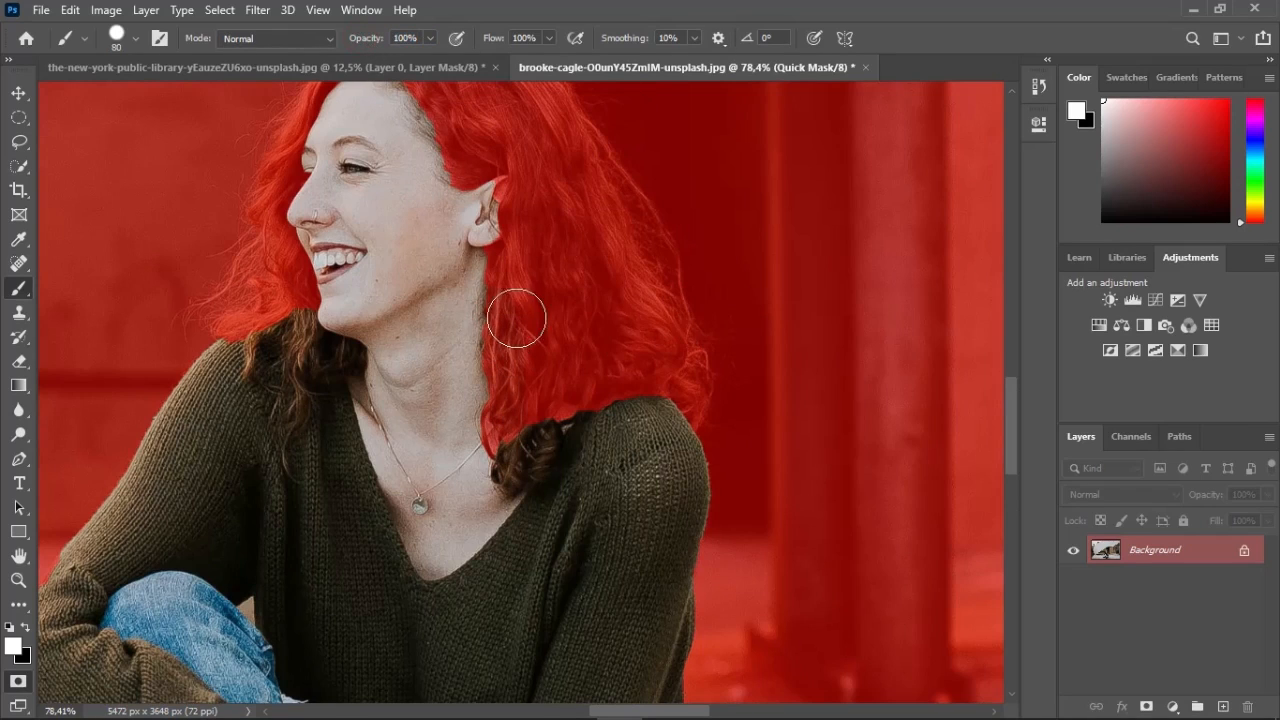
drag(510, 292, 523, 491)
mouse_move(495, 296)
mouse_down()
mouse_move(535, 426)
mouse_move(522, 455)
mouse_move(515, 364)
mouse_move(483, 405)
mouse_up()
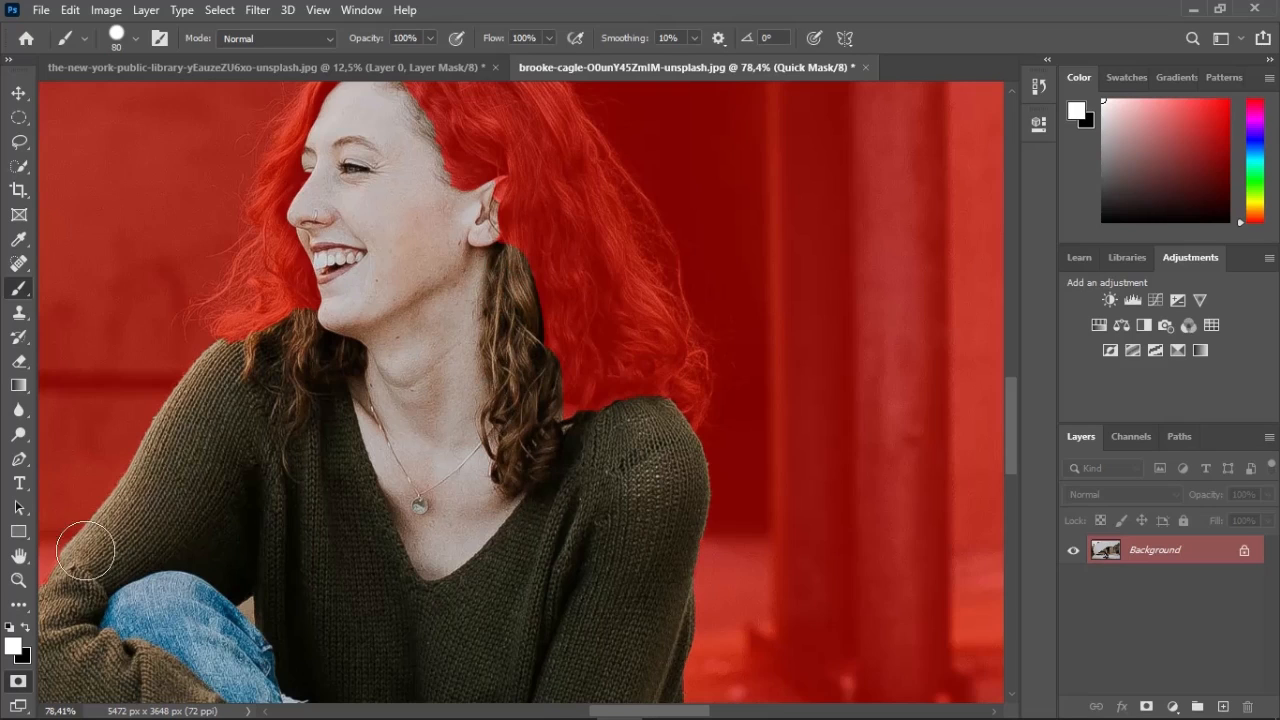
Paint with black to remove the strip of hair beside the neck from the selection
key(x)
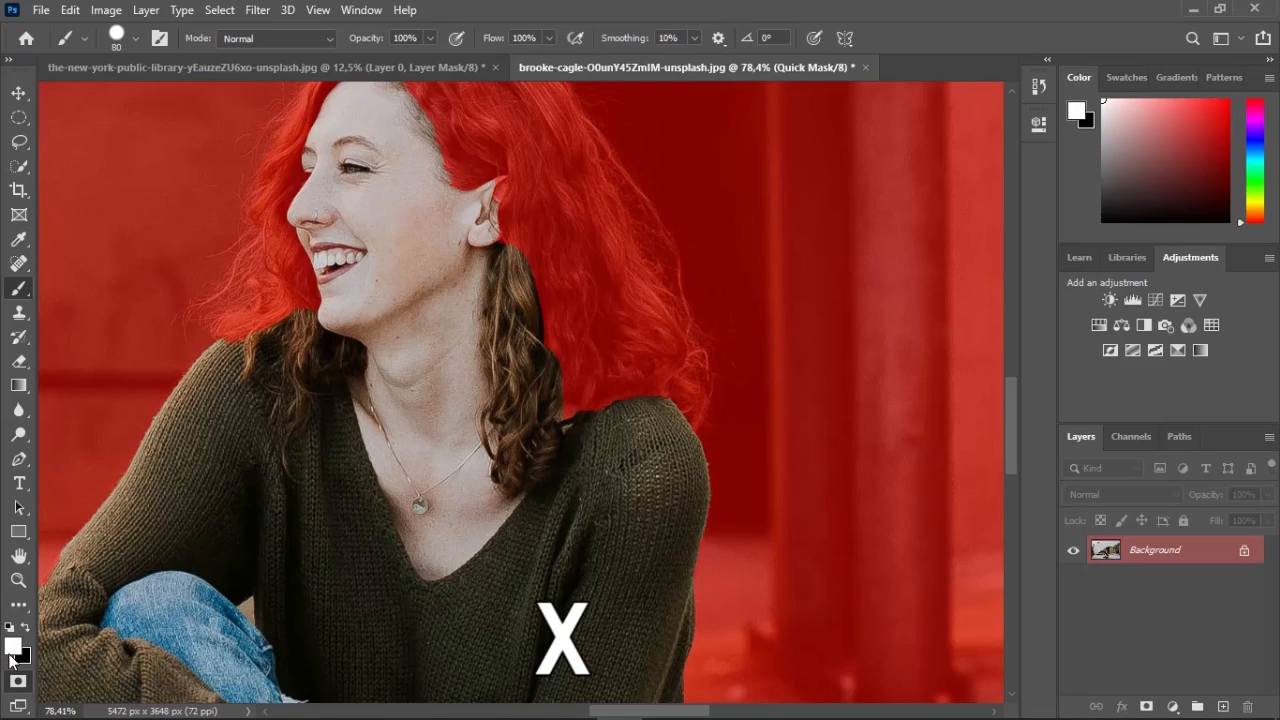
mouse_move(490, 235)
mouse_down()
mouse_move(491, 357)
mouse_move(536, 378)
mouse_move(517, 363)
mouse_move(514, 457)
mouse_move(536, 414)
mouse_up()
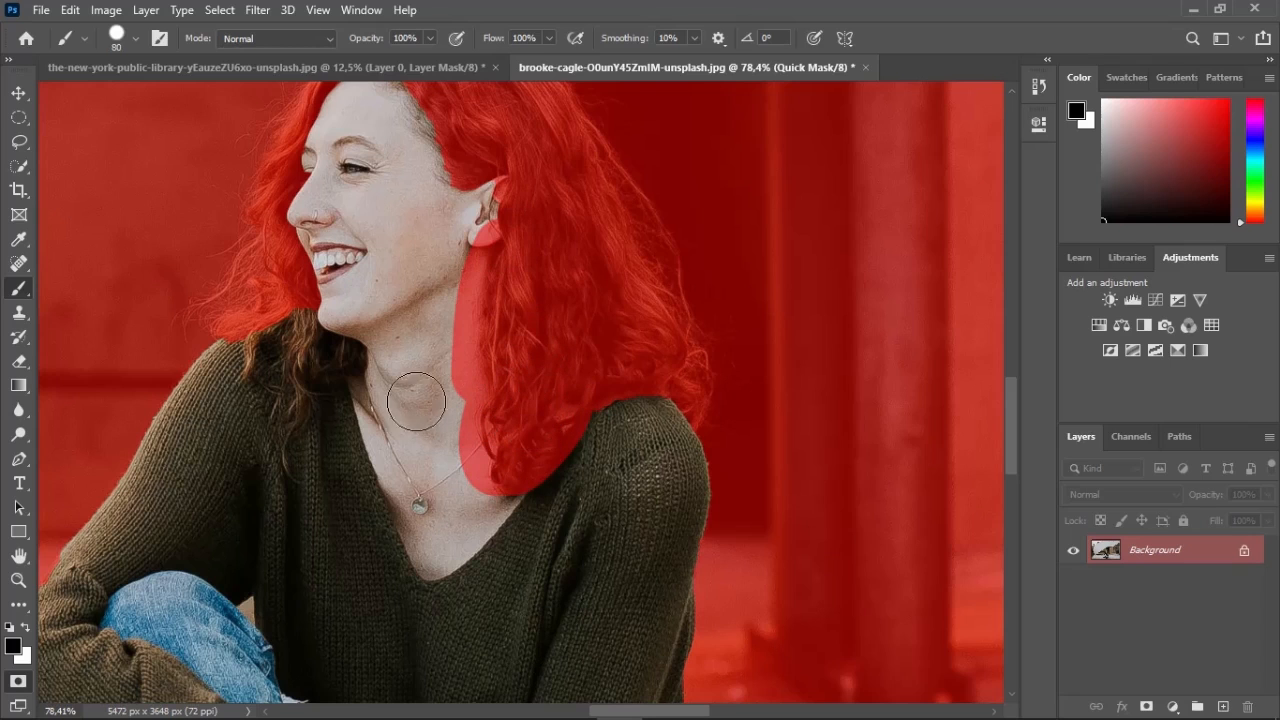
Mask out the strip of floor directly beneath the front boot's heel with black
scroll(352, 429, down, 8)
scroll(352, 449, down, 7)
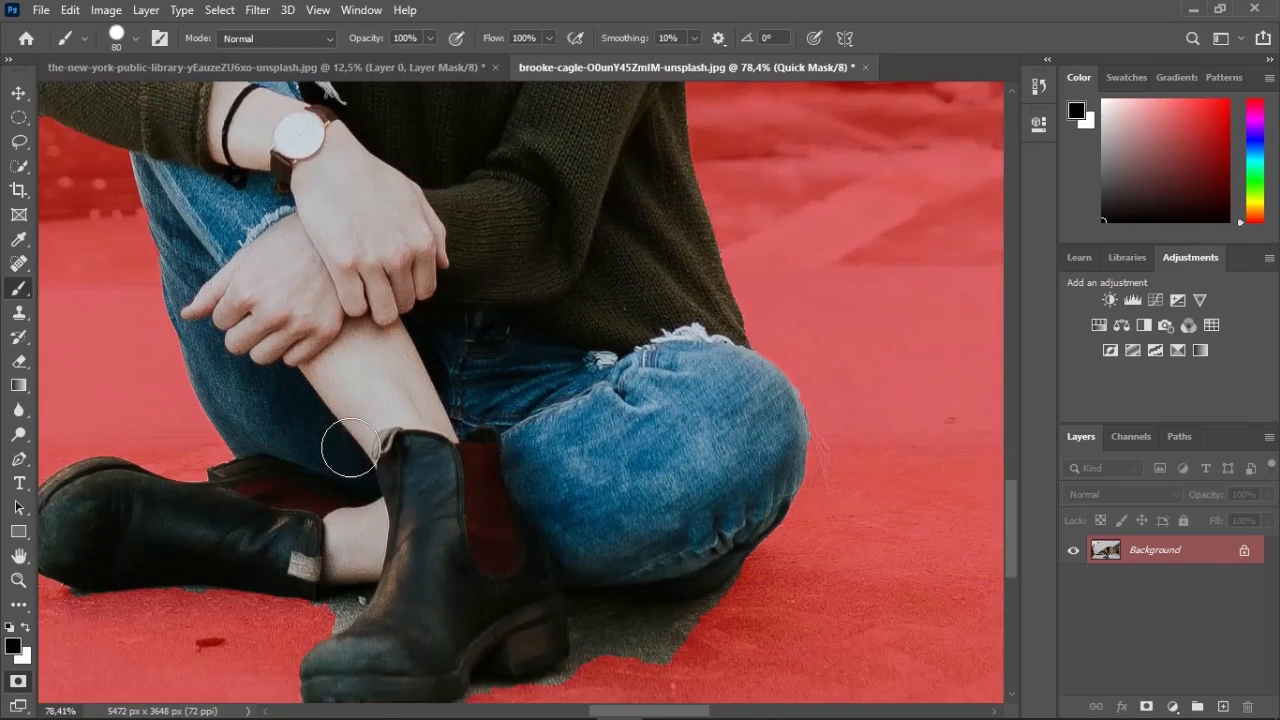
scroll(640, 492, right, 2)
scroll(423, 594, down, 3)
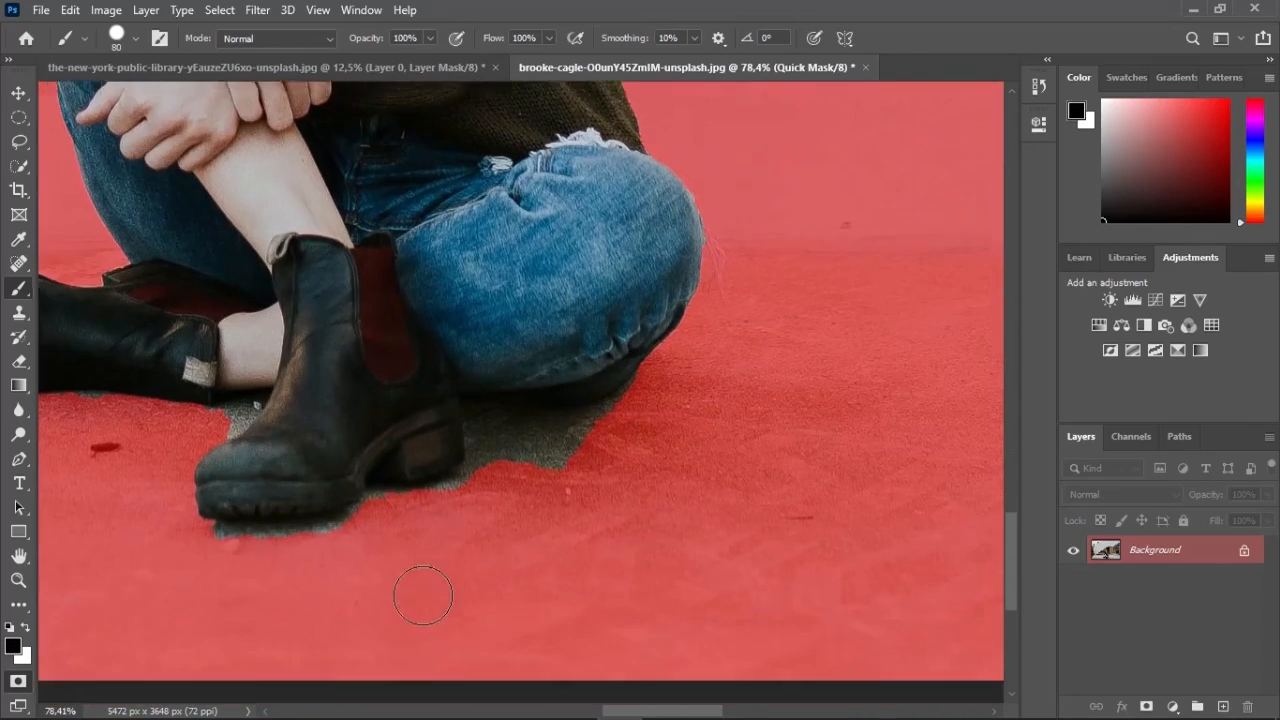
scroll(457, 534, up, 4)
scroll(372, 489, up, 1)
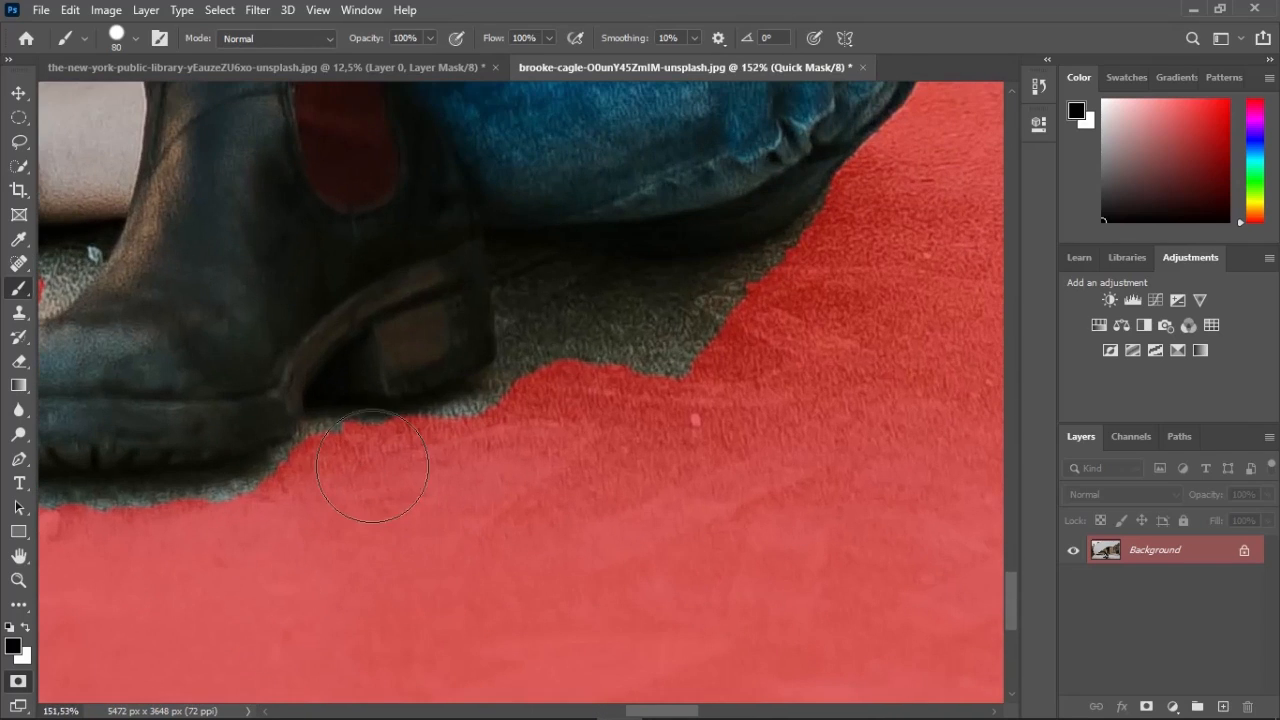
mouse_move(363, 477)
mouse_down()
mouse_move(337, 466)
mouse_move(388, 471)
mouse_move(546, 394)
mouse_move(514, 426)
mouse_move(551, 377)
mouse_move(550, 356)
mouse_up()
Reduce the brush size to 40 px and mask the floor along the heel and under the knee, restoring the overpainted edge with white
key(bracketleft)
key(bracketleft)
key(bracketleft)
key(bracketleft)
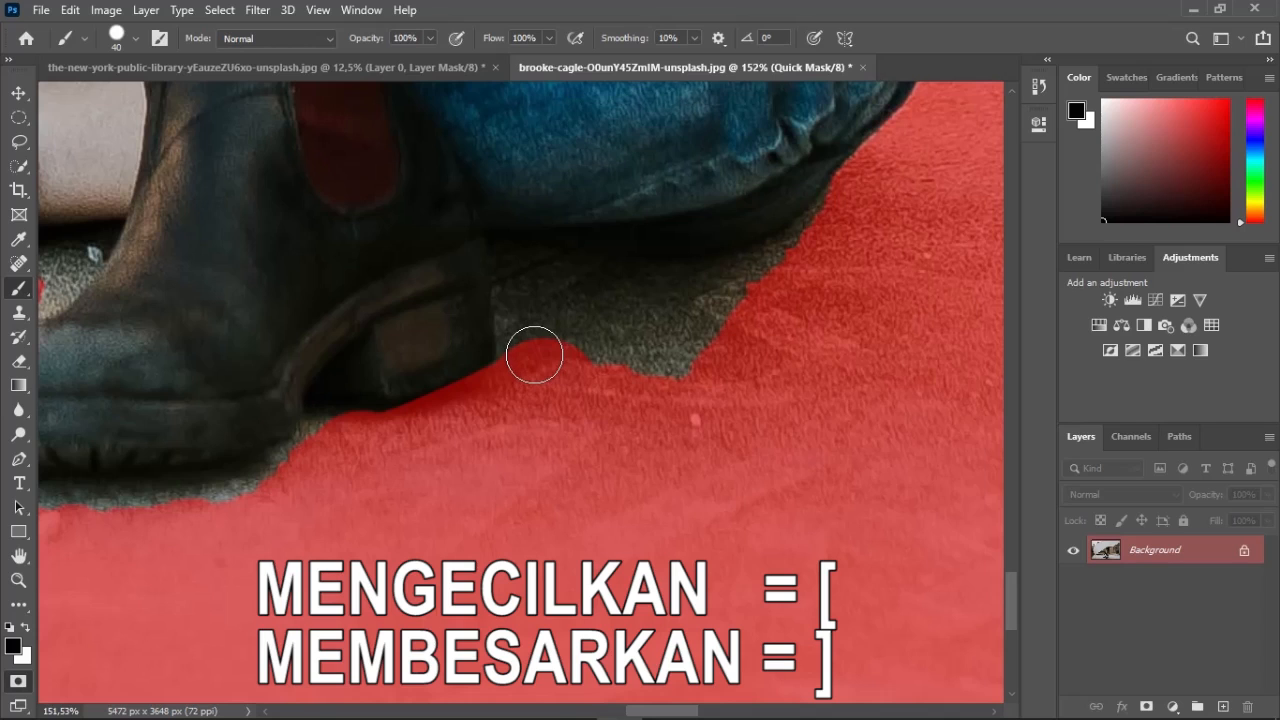
mouse_move(534, 355)
mouse_down()
mouse_move(511, 383)
mouse_move(511, 246)
mouse_move(535, 283)
mouse_move(549, 271)
mouse_move(700, 274)
mouse_move(773, 257)
mouse_move(913, 137)
mouse_up()
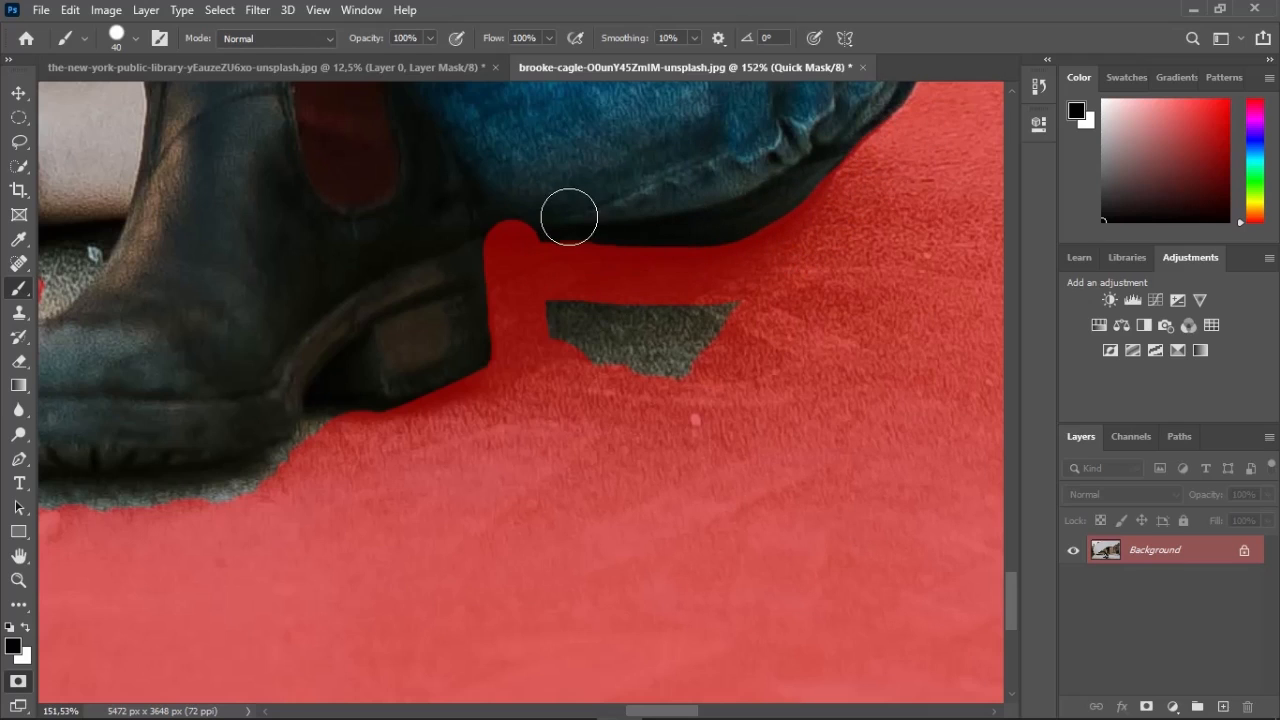
key(x)
mouse_move(514, 200)
mouse_down()
mouse_move(546, 212)
mouse_move(493, 207)
mouse_up()
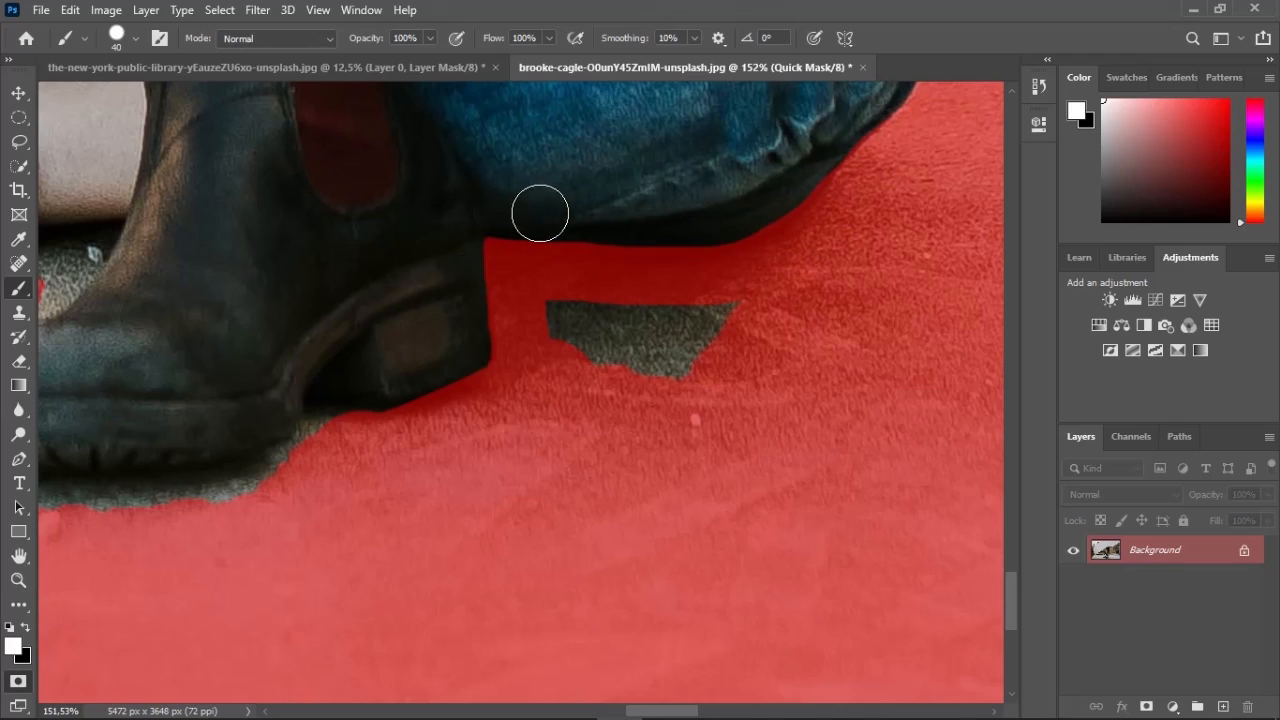
Mask out the leftover floor patch and the floor beneath the front boot's sole, restoring the sole's edge with white
scroll(916, 381, up, 3)
key(x)
mouse_move(777, 449)
mouse_down()
mouse_move(685, 481)
mouse_move(626, 459)
mouse_move(555, 470)
mouse_up()
scroll(520, 500, down, 3)
scroll(530, 460, left, 3)
mouse_move(545, 410)
mouse_down()
mouse_move(490, 400)
mouse_move(400, 450)
mouse_move(215, 465)
mouse_up()
key(x)
drag(443, 383, 443, 346)
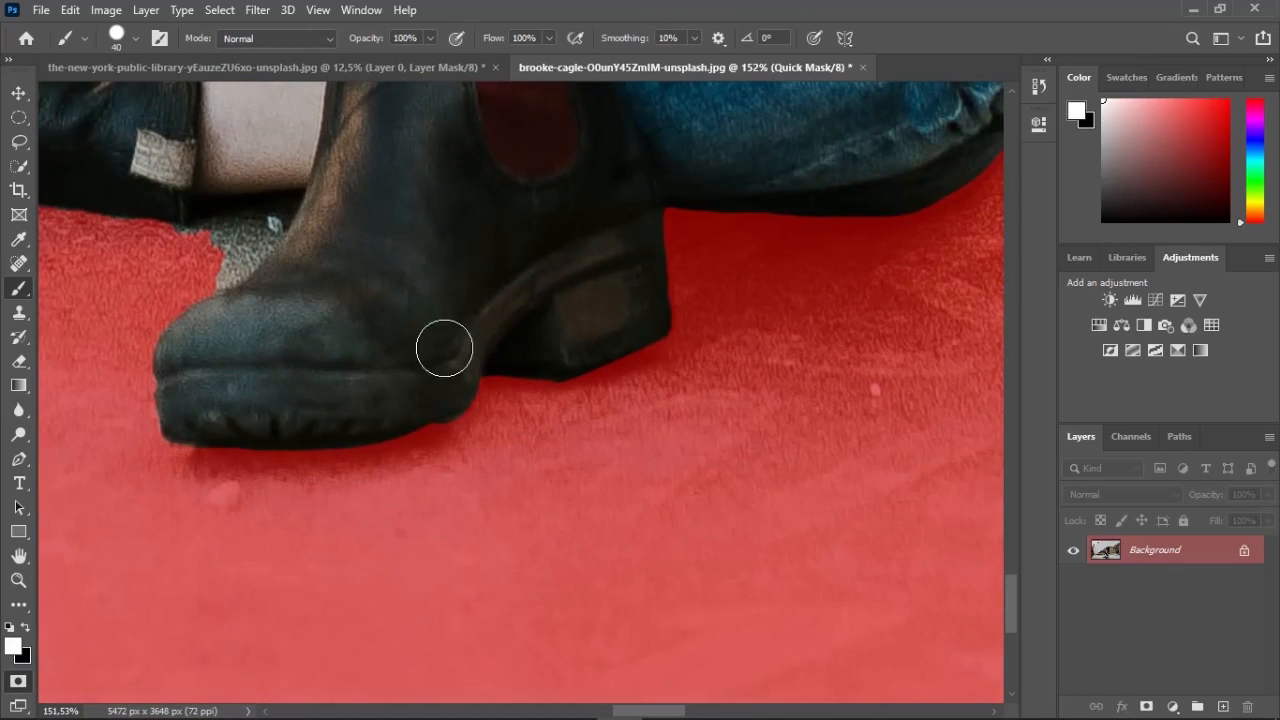
Mask out the floor showing between the two boots below the bare ankle, and clean up the surrounding edges
key(x)
scroll(332, 504, up, 2)
scroll(343, 517, left, 5)
scroll(523, 250, up, 5)
mouse_move(541, 426)
mouse_down()
mouse_move(620, 369)
mouse_move(660, 301)
mouse_up()
key(x)
key(ctrl+space)
mouse_move(749, 229)
mouse_down()
mouse_move(647, 258)
mouse_move(604, 331)
mouse_move(631, 352)
mouse_move(563, 356)
mouse_move(432, 292)
mouse_move(475, 319)
mouse_move(525, 310)
mouse_up()
key(x)
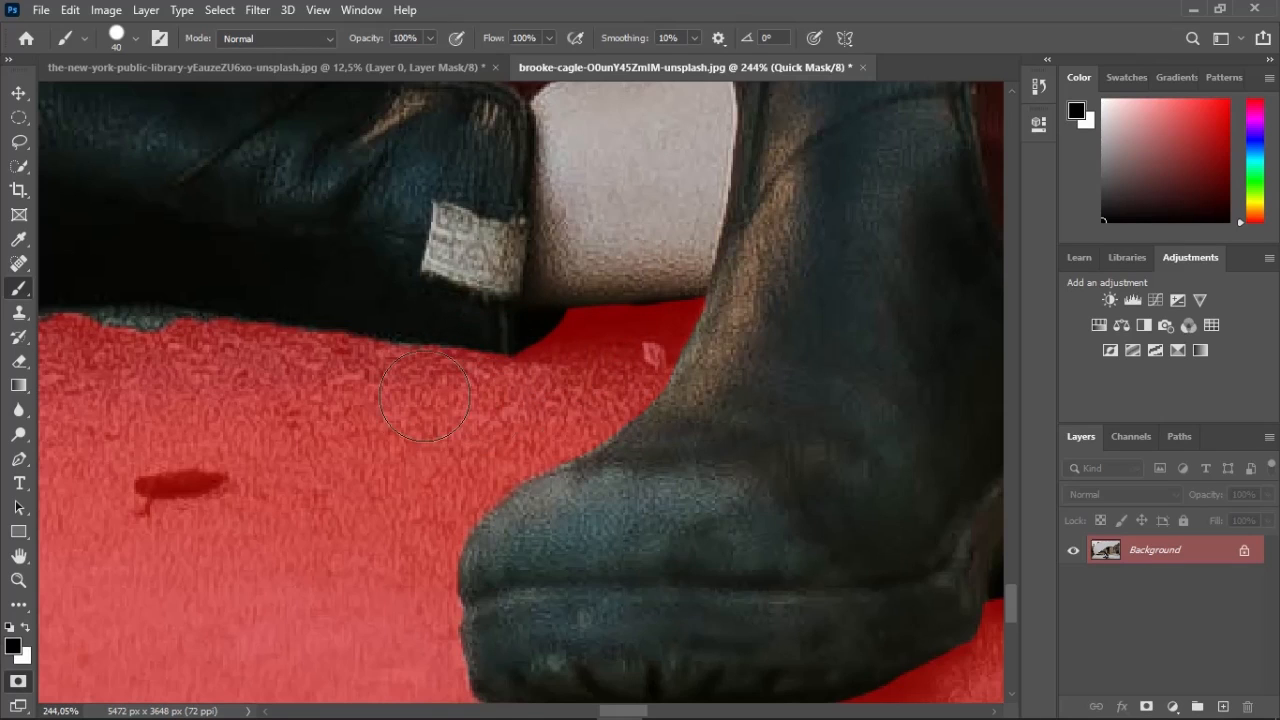
Clean up the mask edge along the sole and toe of the rear boot
scroll(243, 423, left, 5)
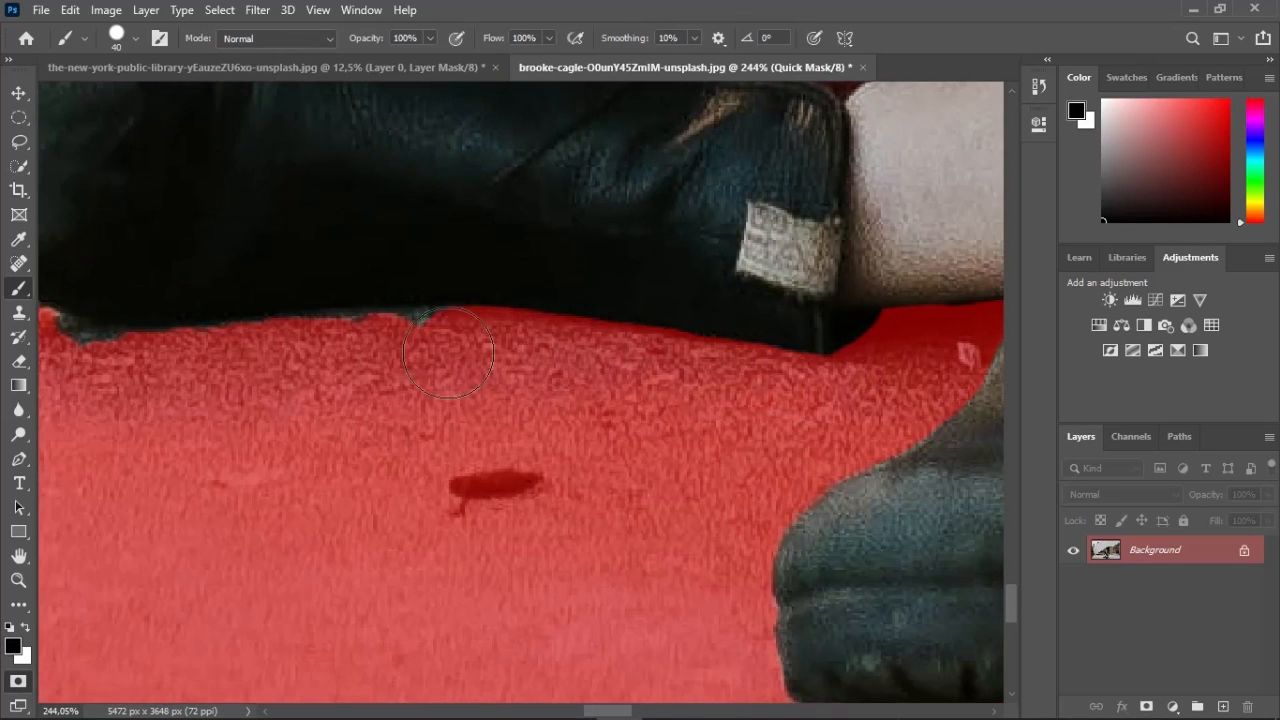
scroll(243, 428, left, 2)
scroll(243, 437, left, 2)
scroll(300, 290, up, 6)
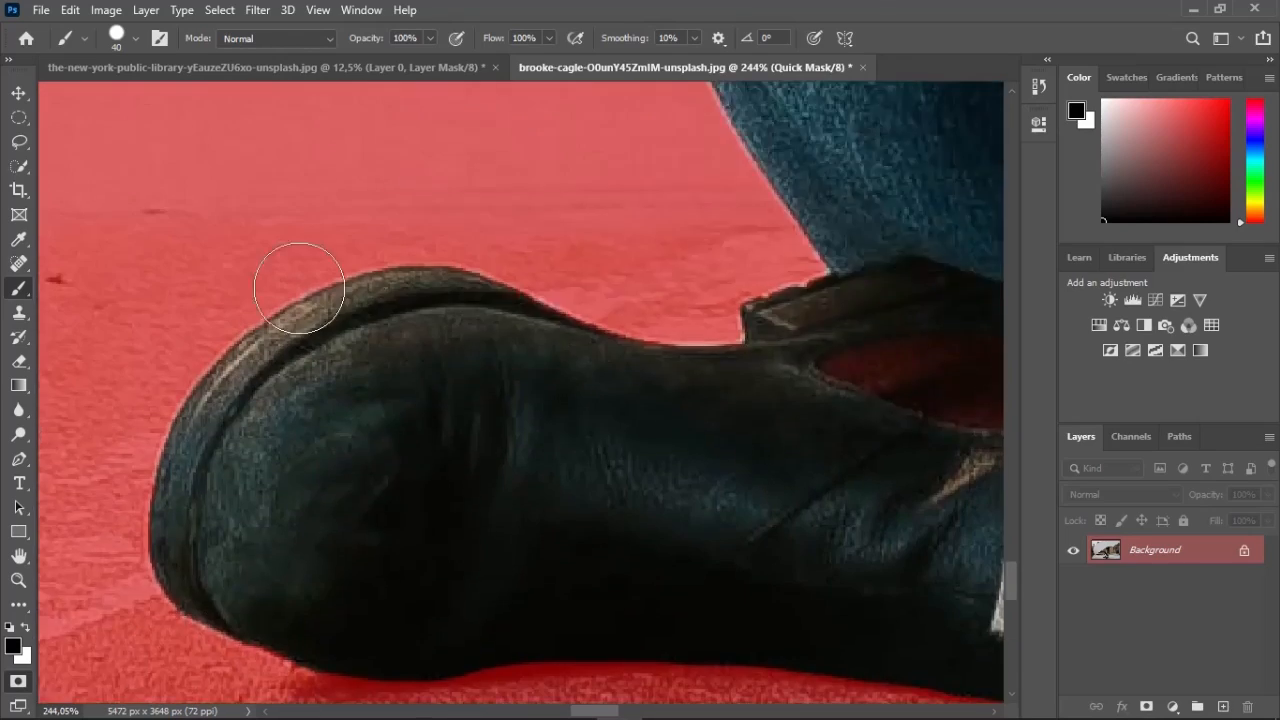
scroll(620, 429, down, 4)
Mask out the small background gap between the raised knee and the sweater, restoring its edges with white
scroll(610, 415, up, 4)
scroll(618, 425, up, 4)
key(x)
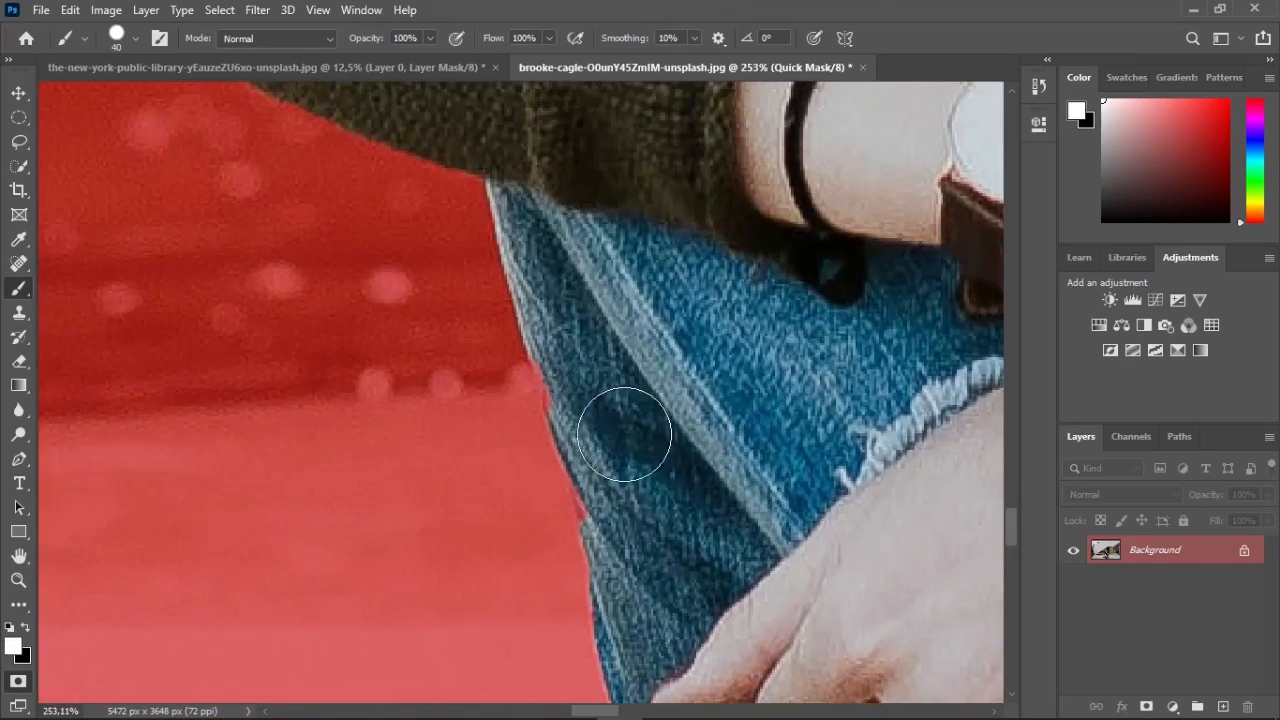
scroll(625, 415, down, 4)
scroll(825, 265, up, 8)
key(x)
drag(645, 357, 685, 329)
key(x)
drag(728, 262, 735, 324)
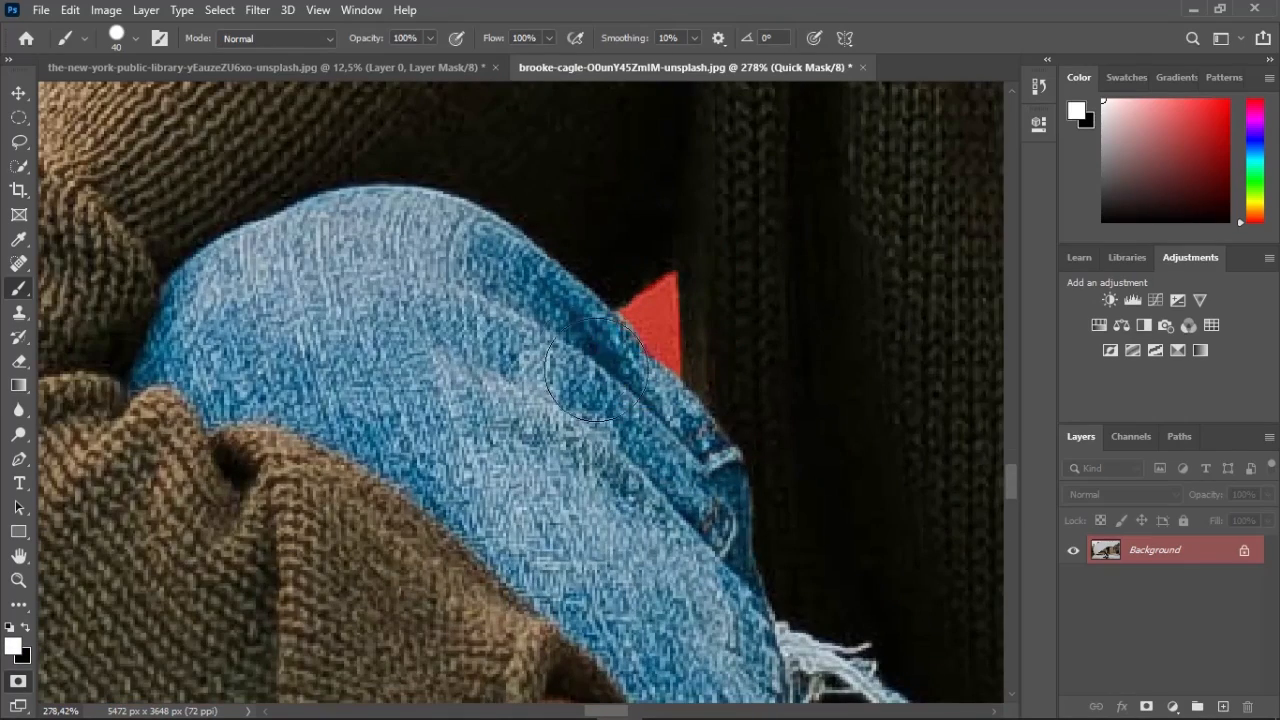
Restore the outer edge of the sweater's sleeve from the elbow upward by painting with white
scroll(570, 345, down, 4)
scroll(389, 417, up, 2)
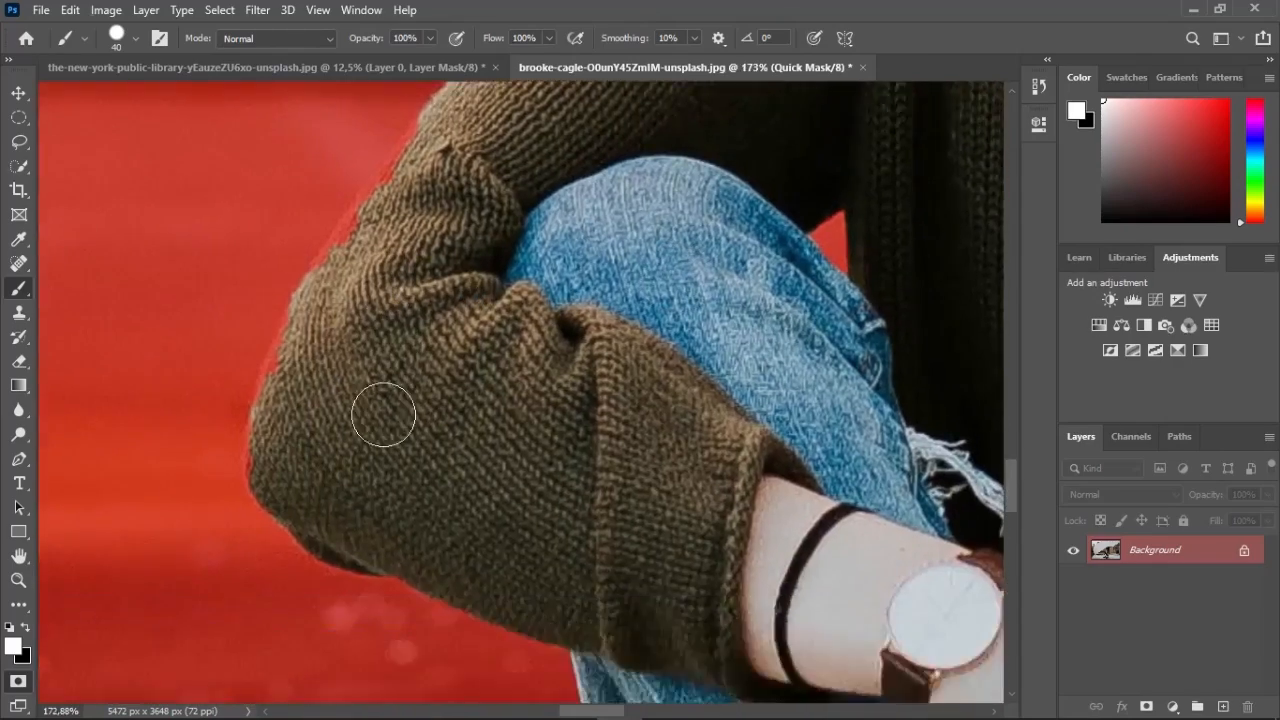
scroll(229, 500, up, 2)
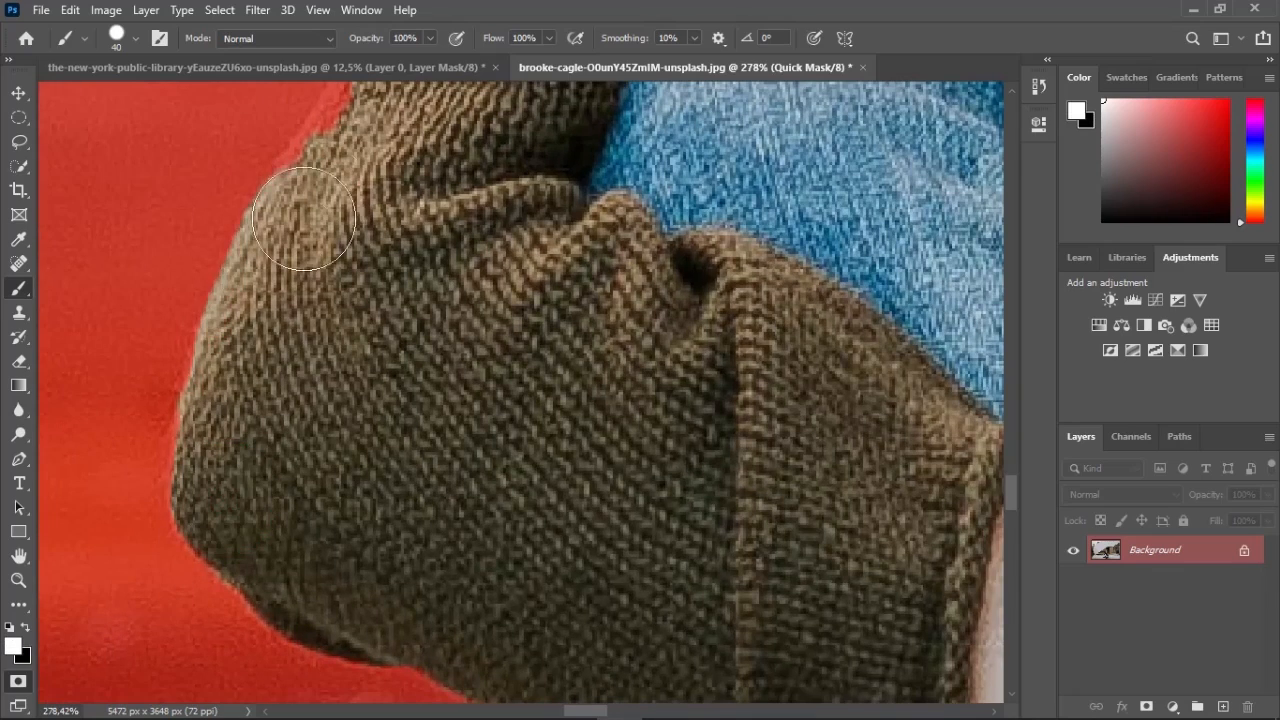
scroll(305, 220, up, 1)
scroll(400, 190, up, 1)
scroll(600, 300, up, 3)
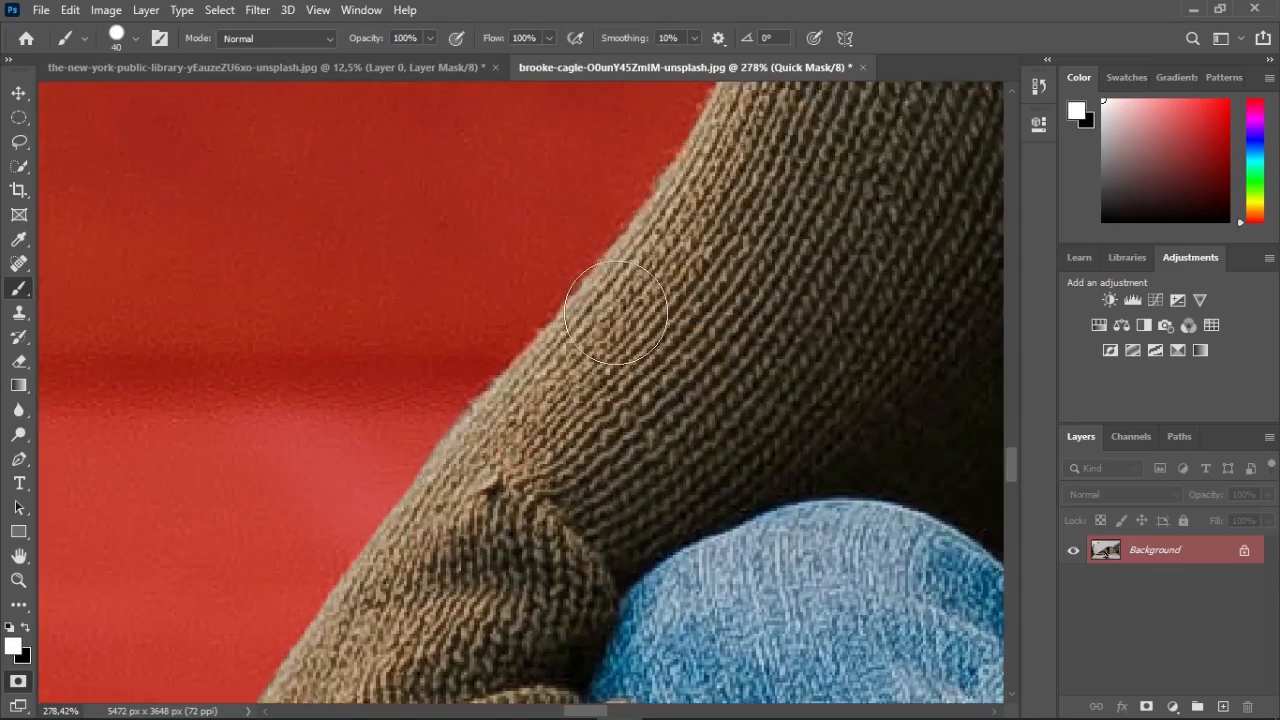
scroll(700, 330, down, 2)
scroll(810, 354, down, 2)
scroll(808, 382, down, 2)
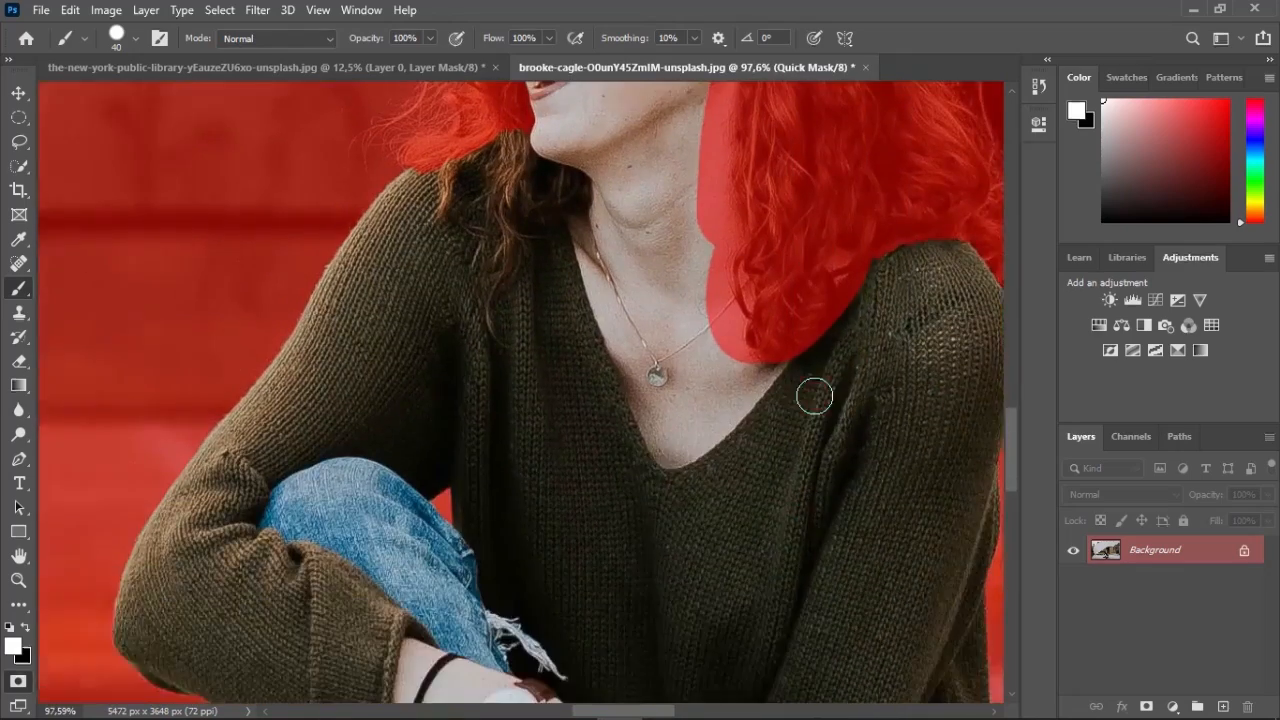
Check the mask edges along the back of the sweater, the folded knee and the boots
scroll(812, 430, down, 2)
scroll(720, 468, down, 1)
scroll(718, 510, up, 3)
key(x)
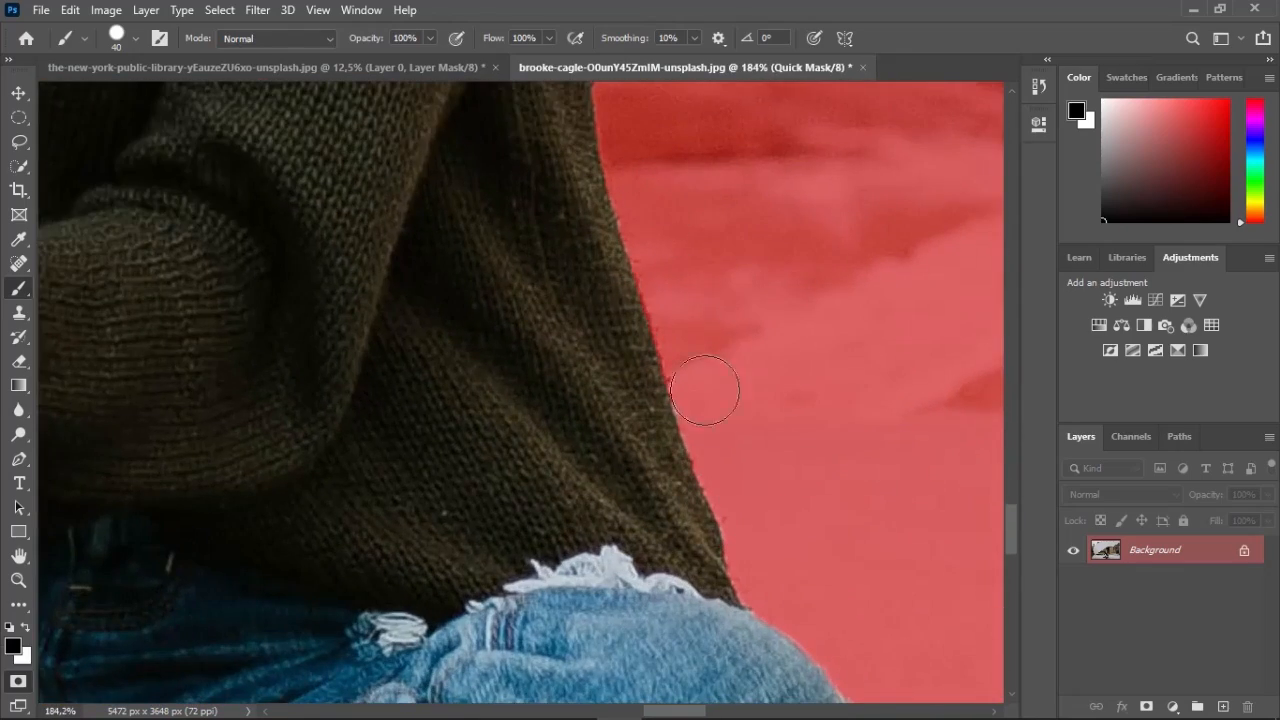
scroll(794, 580, down, 3)
scroll(872, 460, up, 3)
scroll(872, 460, down, 4)
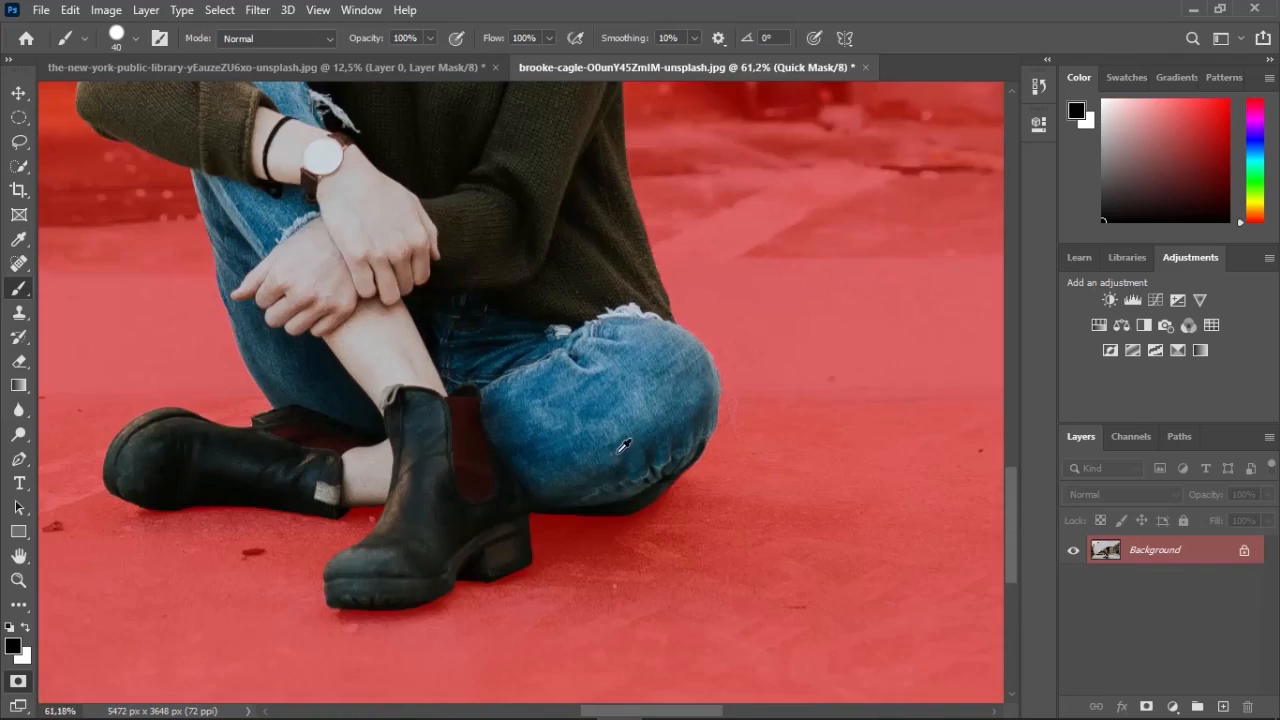
scroll(588, 423, down, 2)
scroll(566, 413, up, 6)
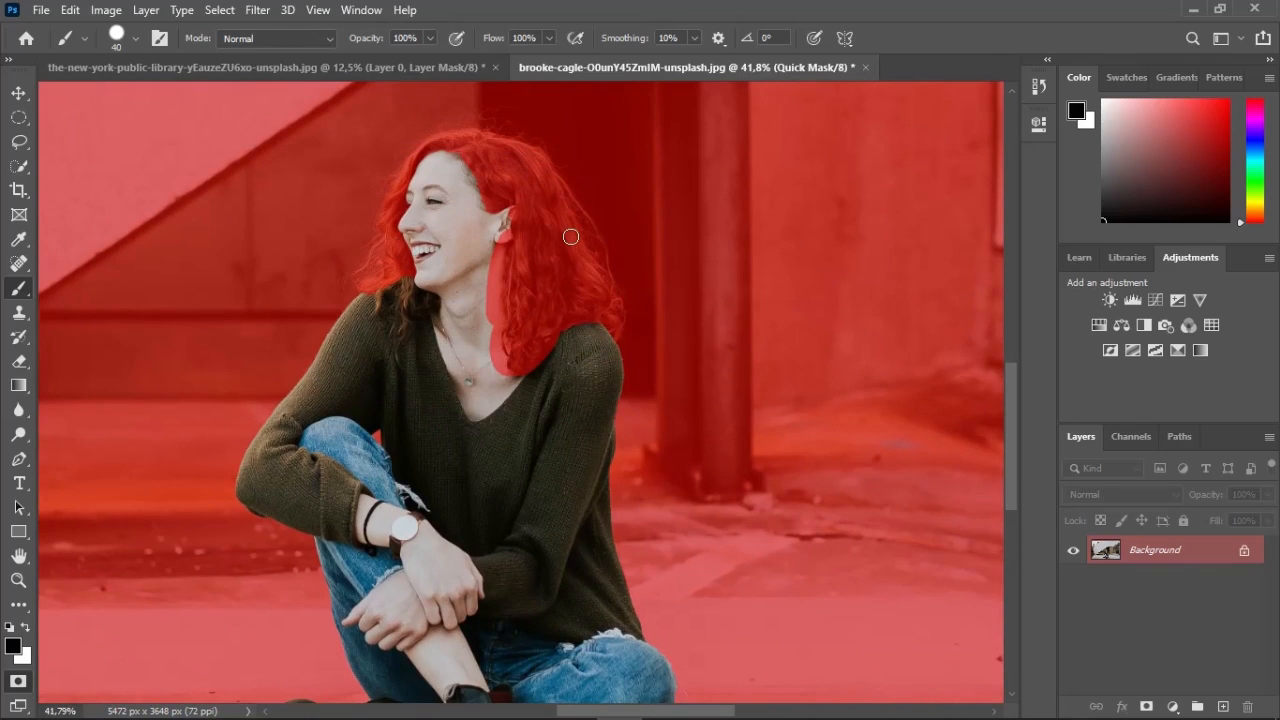
Exit Quick Mask mode to load the selection of the woman, and unlock the Background layer
key(q)
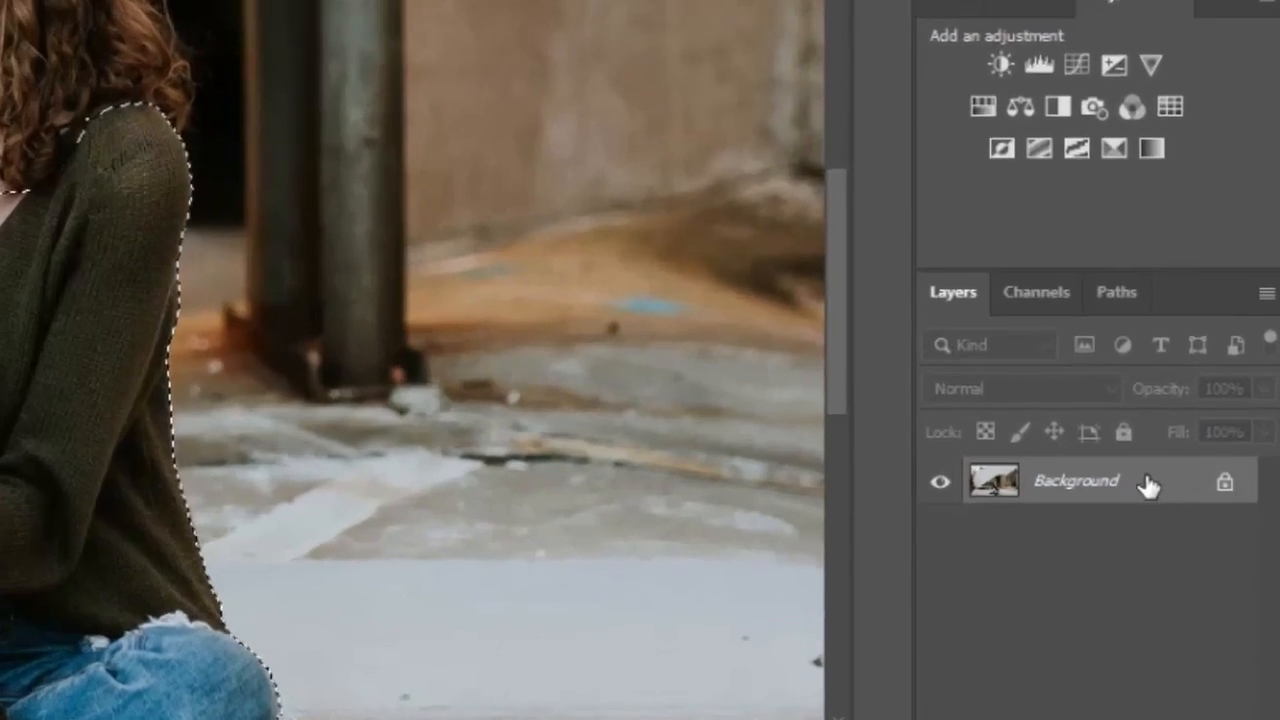
click(1197, 548)
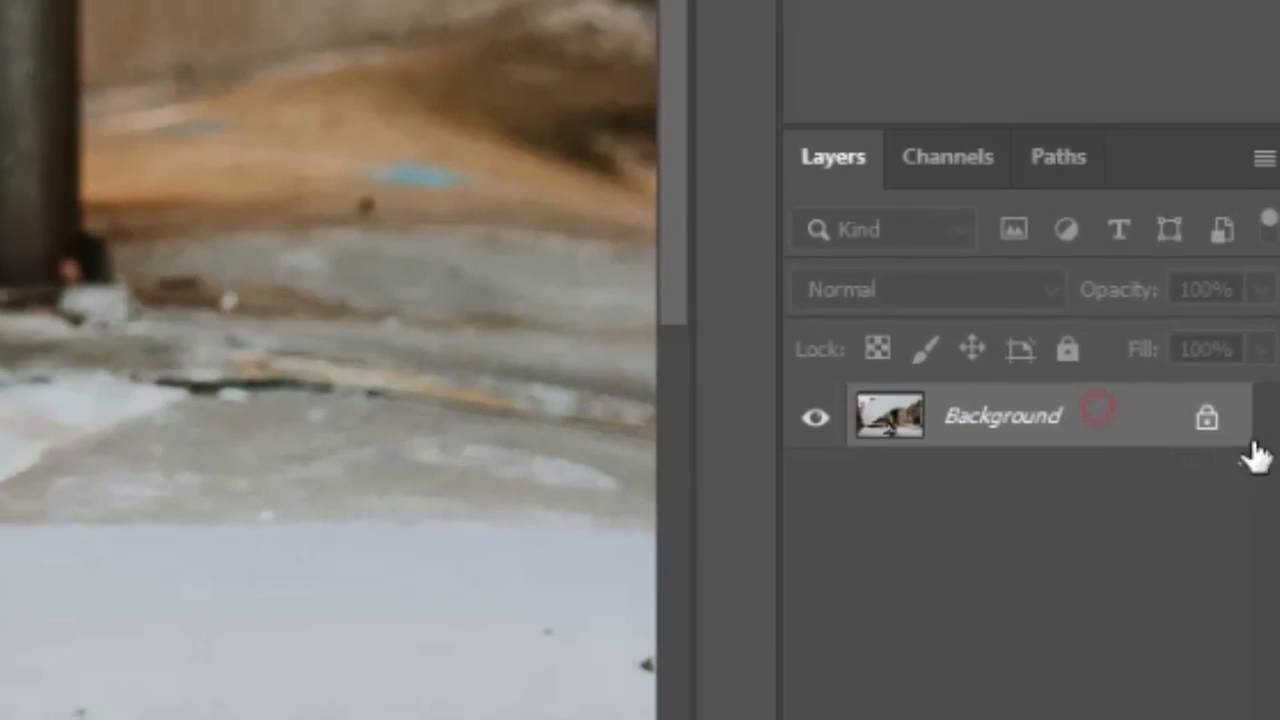
drag(1182, 433, 1049, 432)
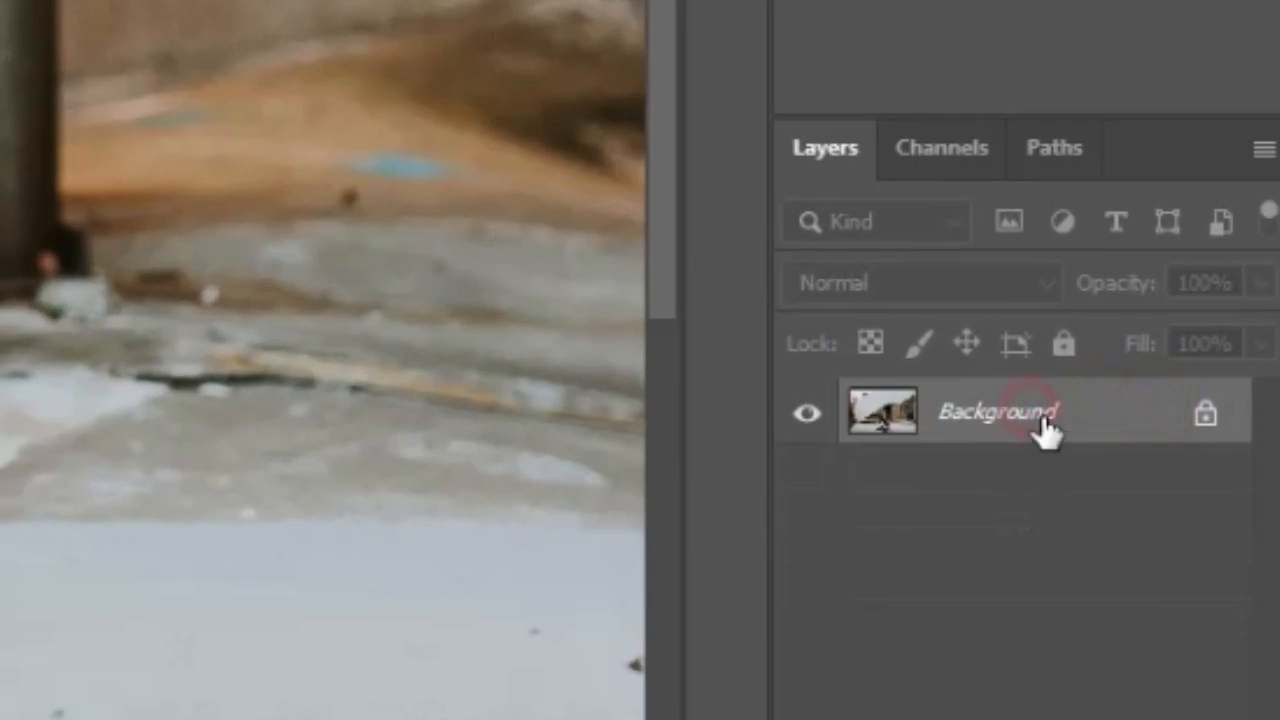
click(1206, 418)
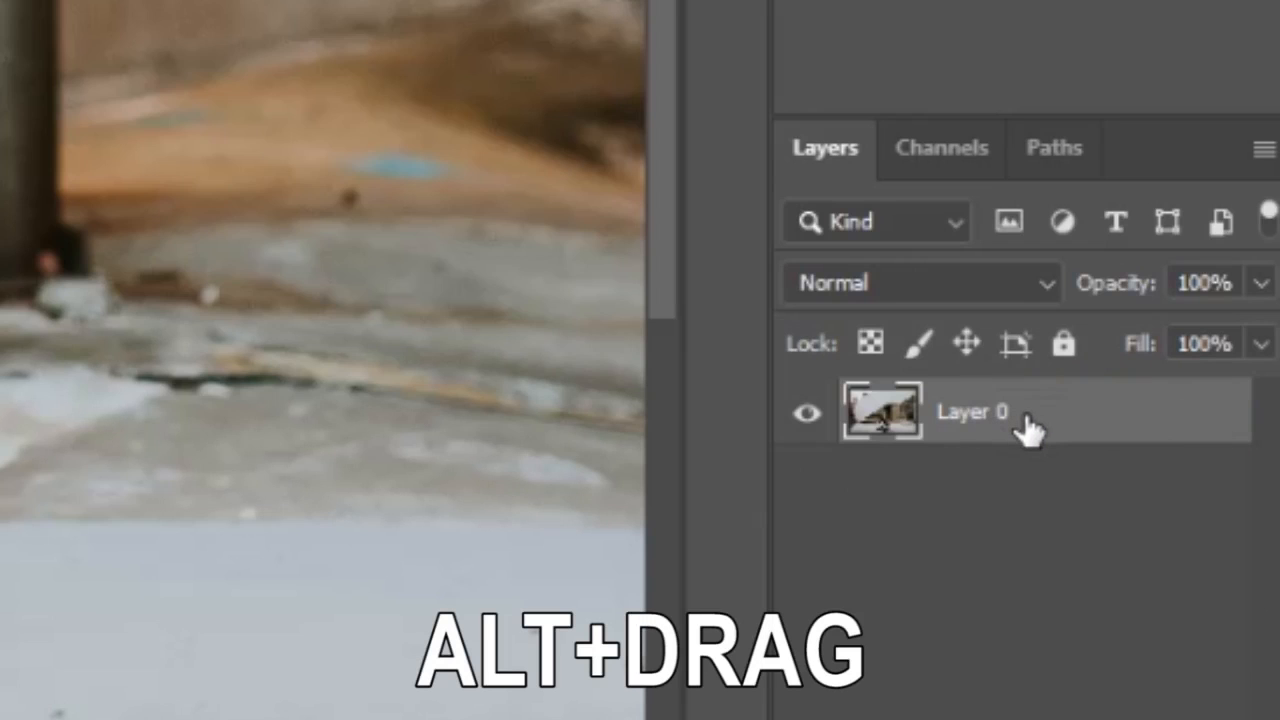
Place a hidden duplicate of Layer 0 beneath it, and add a layer mask to Layer 0 from the selection
drag(1018, 418, 1017, 500)
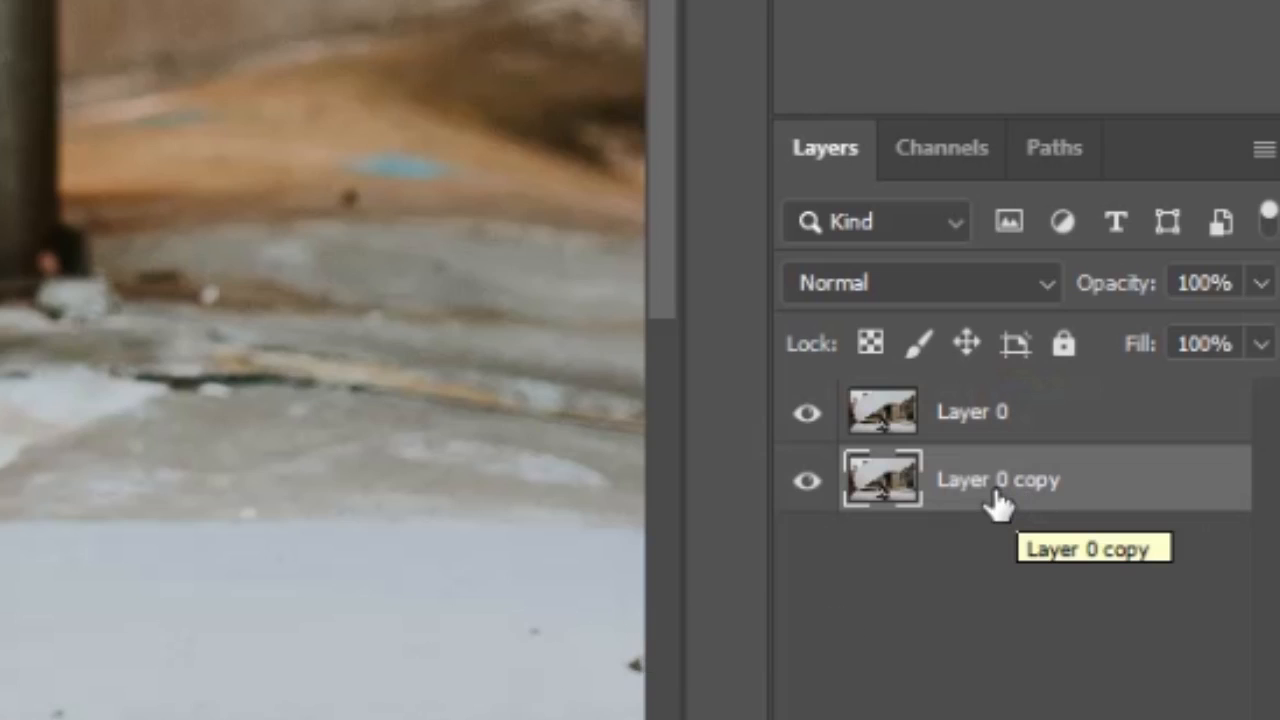
click(810, 485)
click(980, 418)
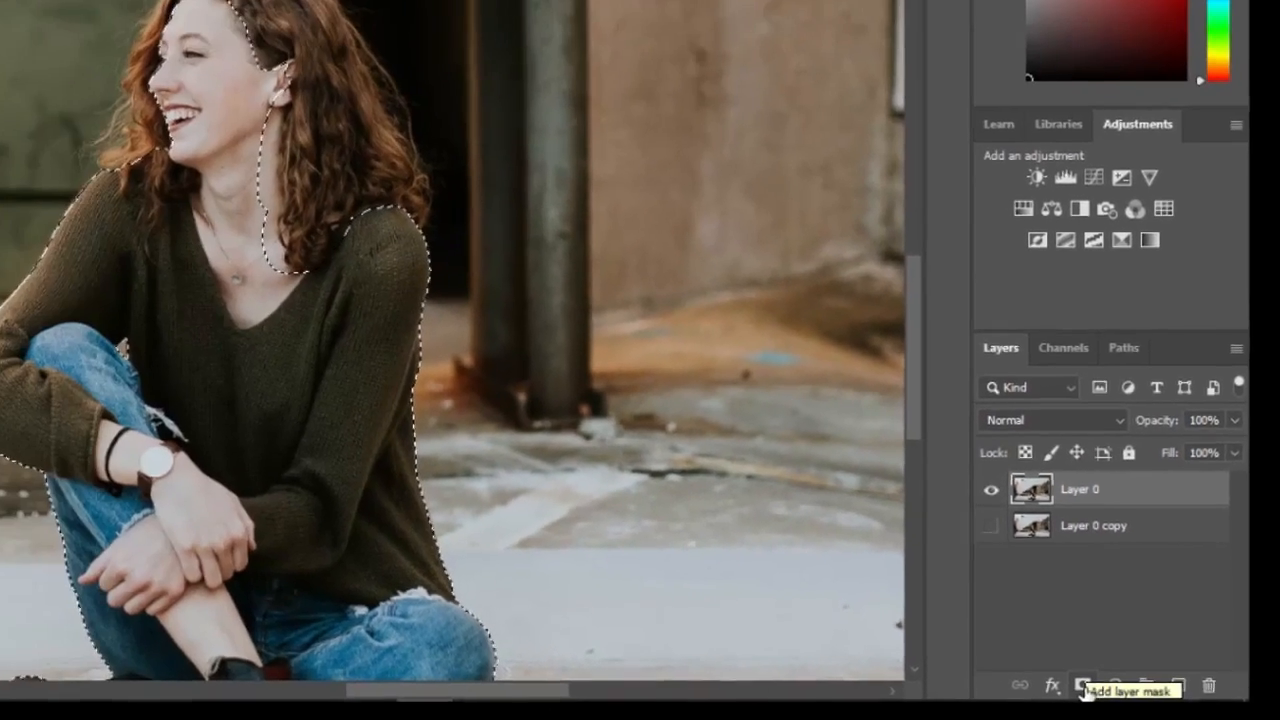
click(986, 653)
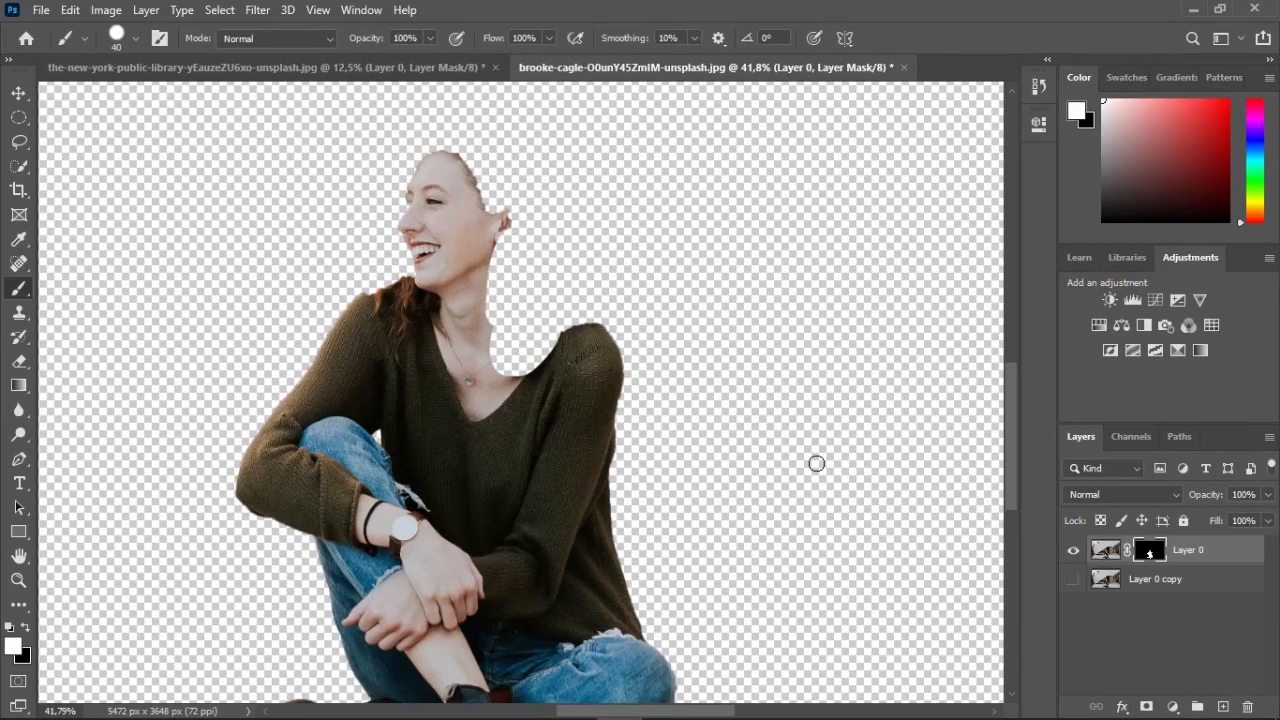
Make Layer 0 copy visible again and select it for work on the hair
scroll(1136, 597, down, 1)
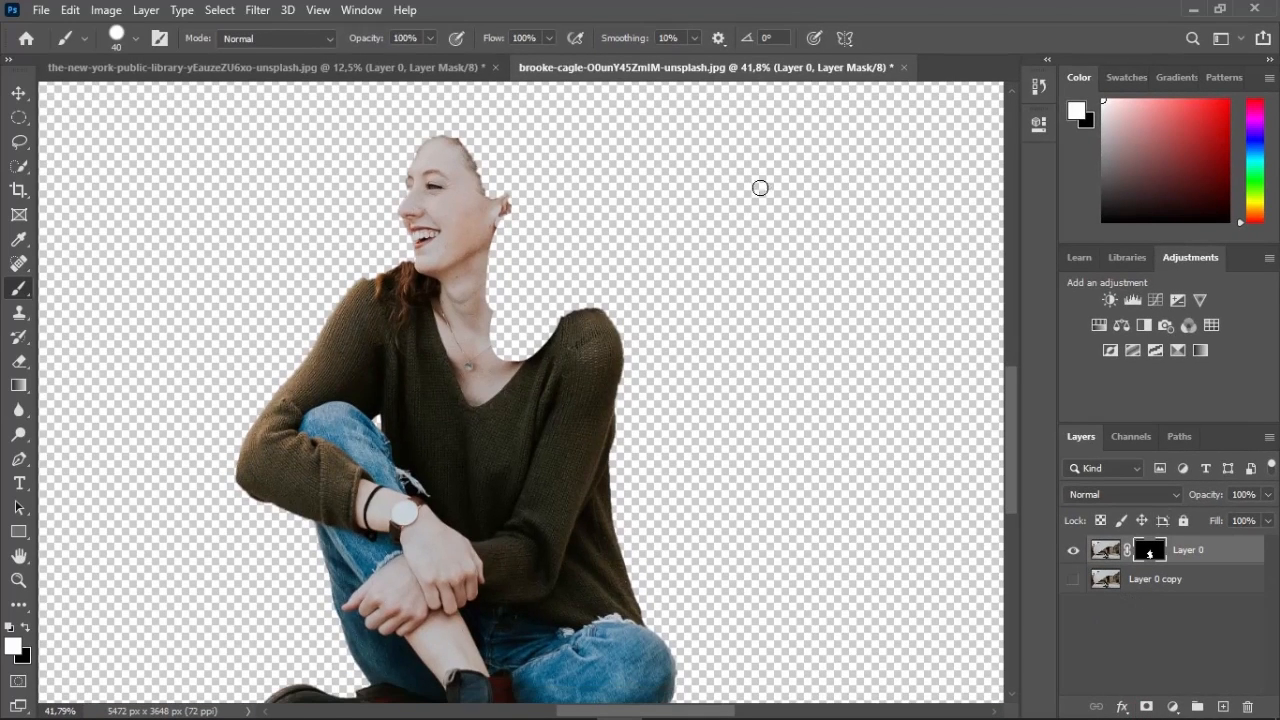
click(1073, 580)
scroll(557, 306, up, 4)
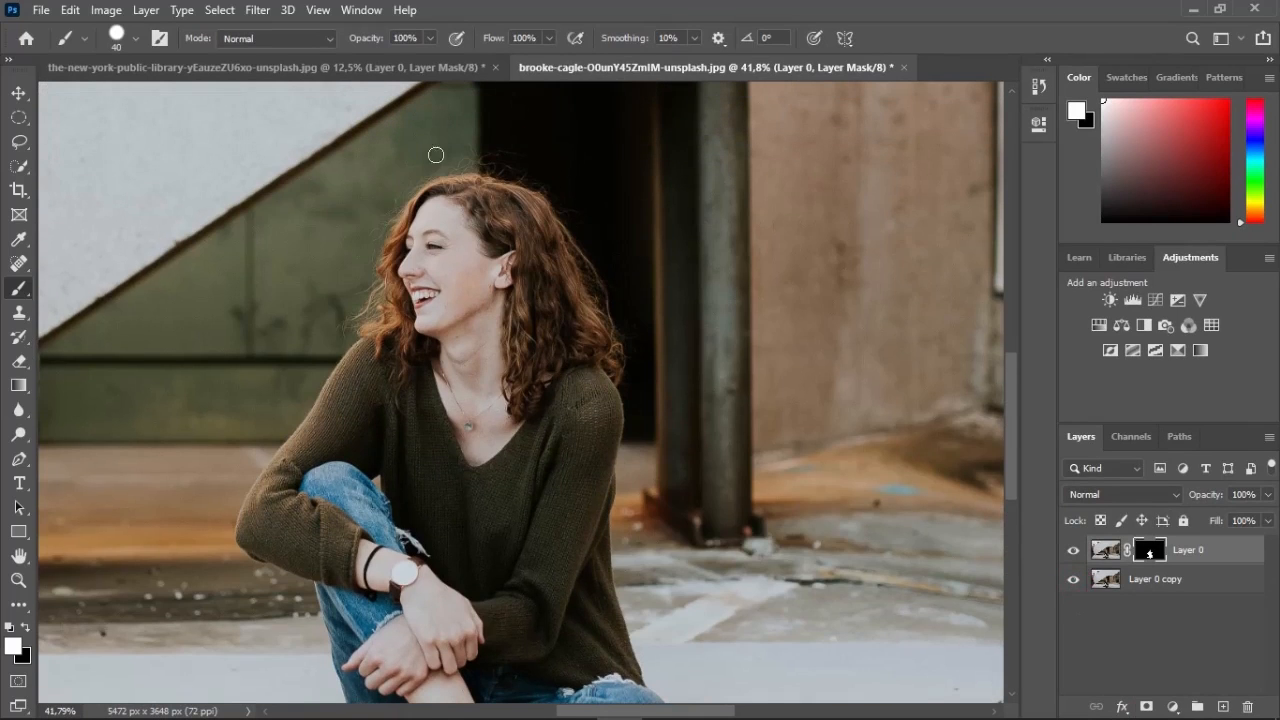
click(1153, 581)
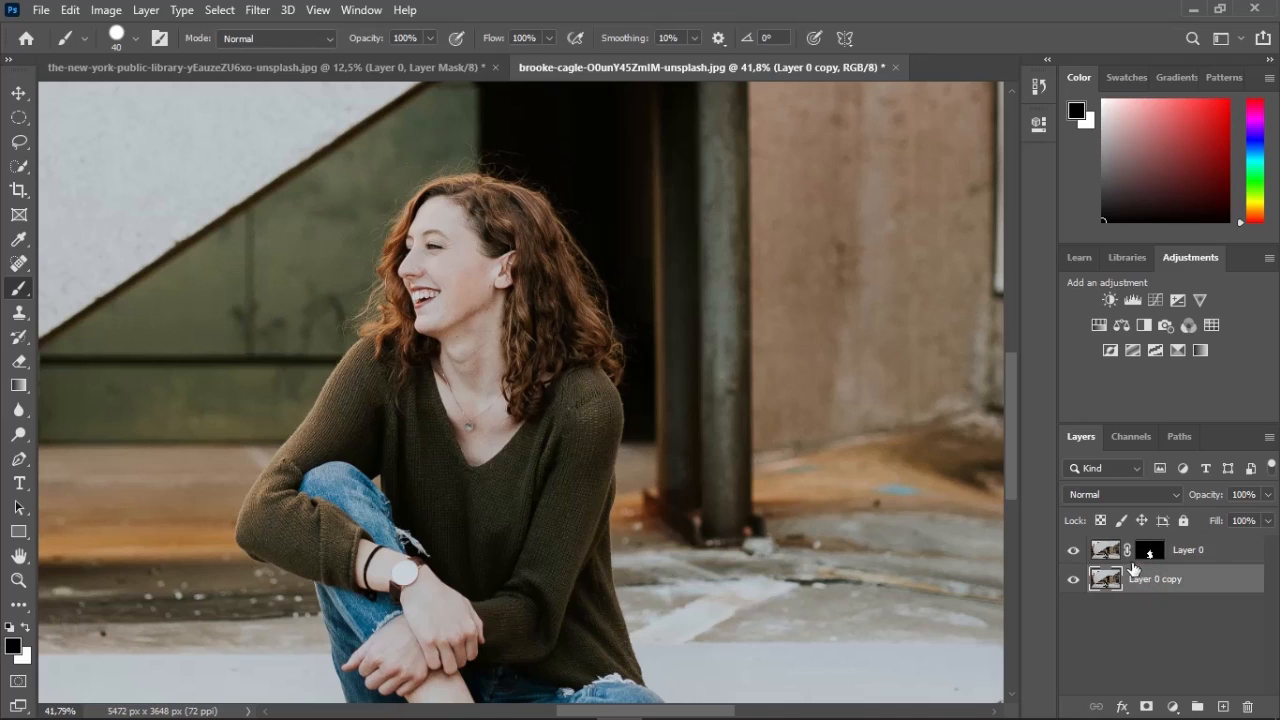
scroll(591, 387, up, 5)
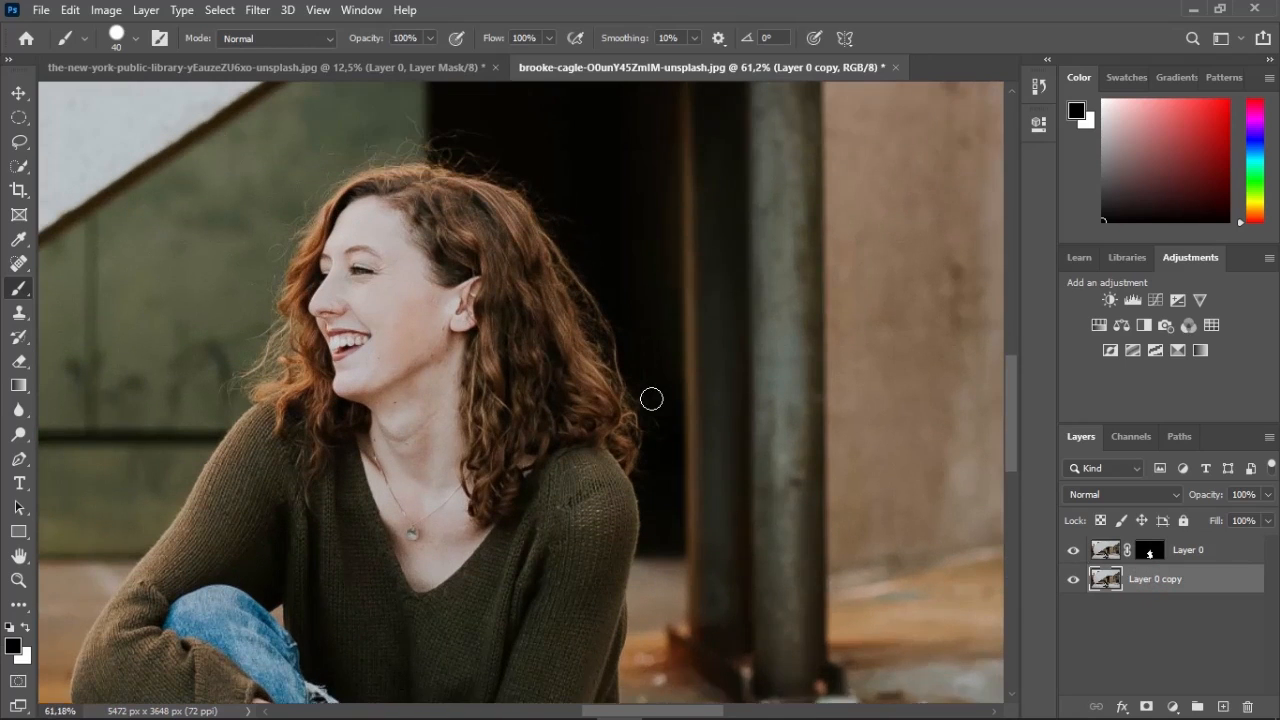
Draw a freehand lasso selection on Layer 0 copy around the flyaway hair edge from the crown down to the shoulder
scroll(617, 418, down, 2)
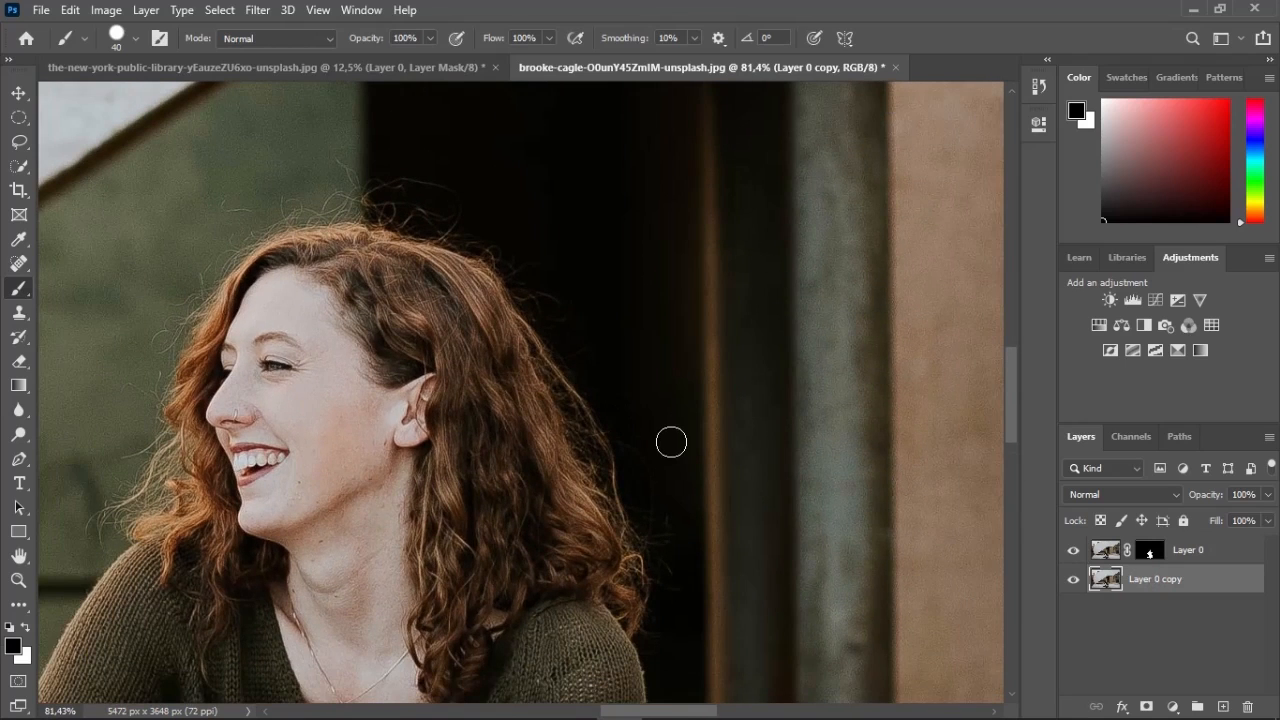
key(l)
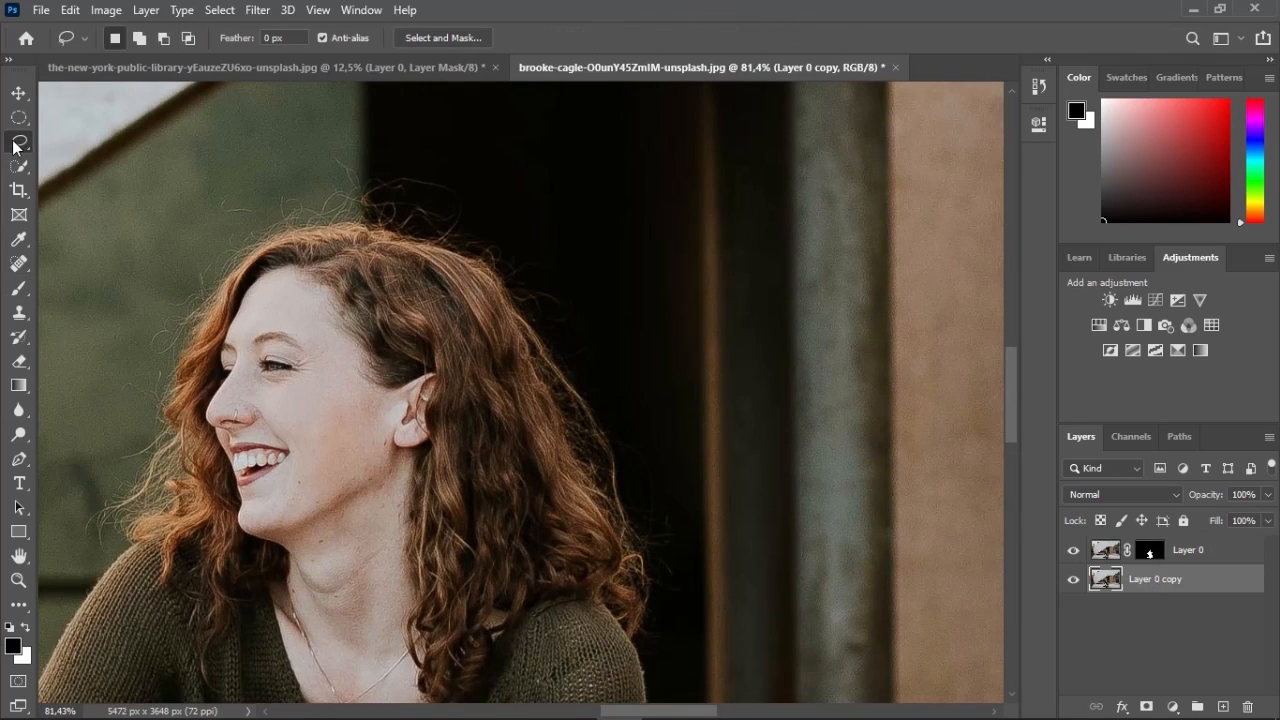
key(l)
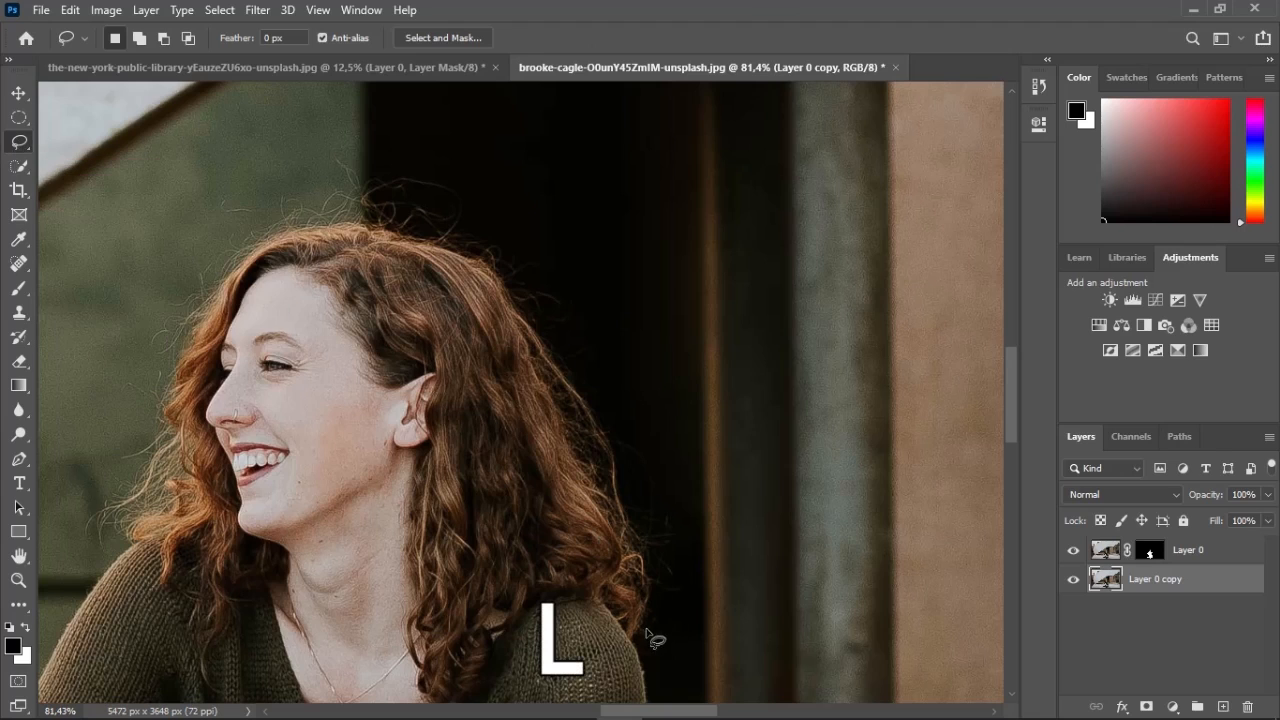
mouse_move(693, 570)
mouse_down()
mouse_move(687, 513)
mouse_move(633, 410)
mouse_up()
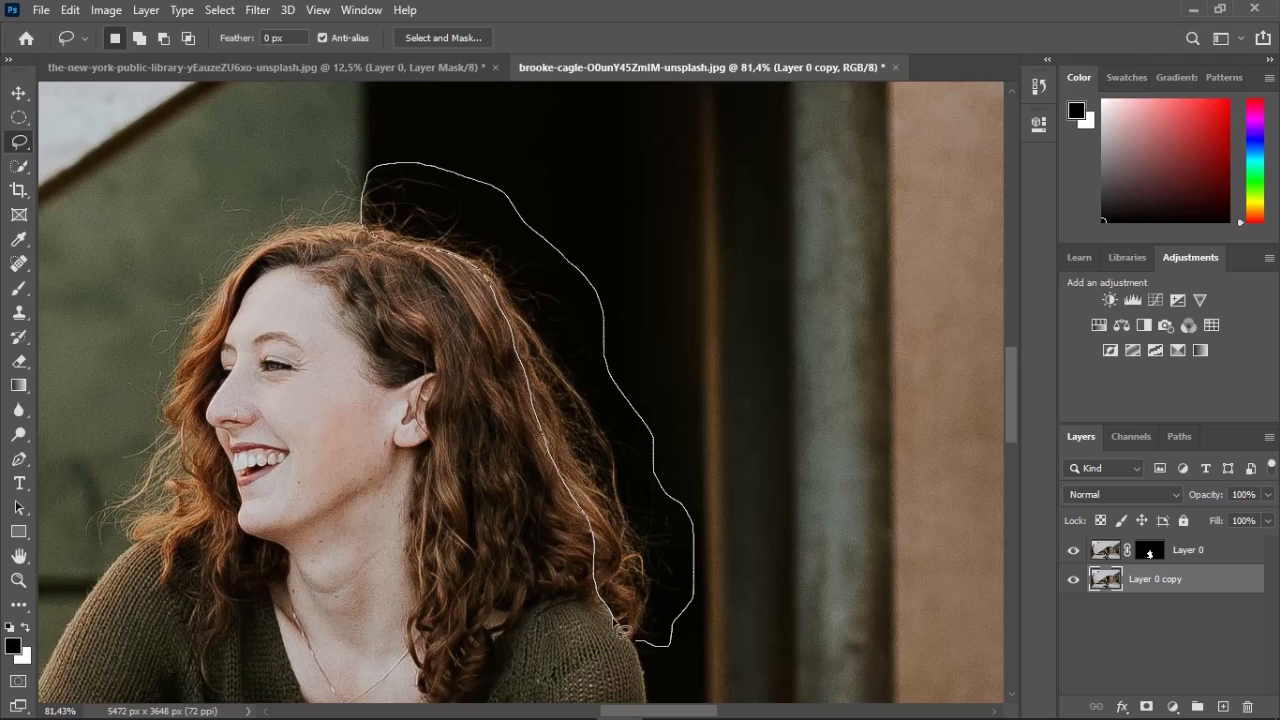
drag(637, 648, 639, 648)
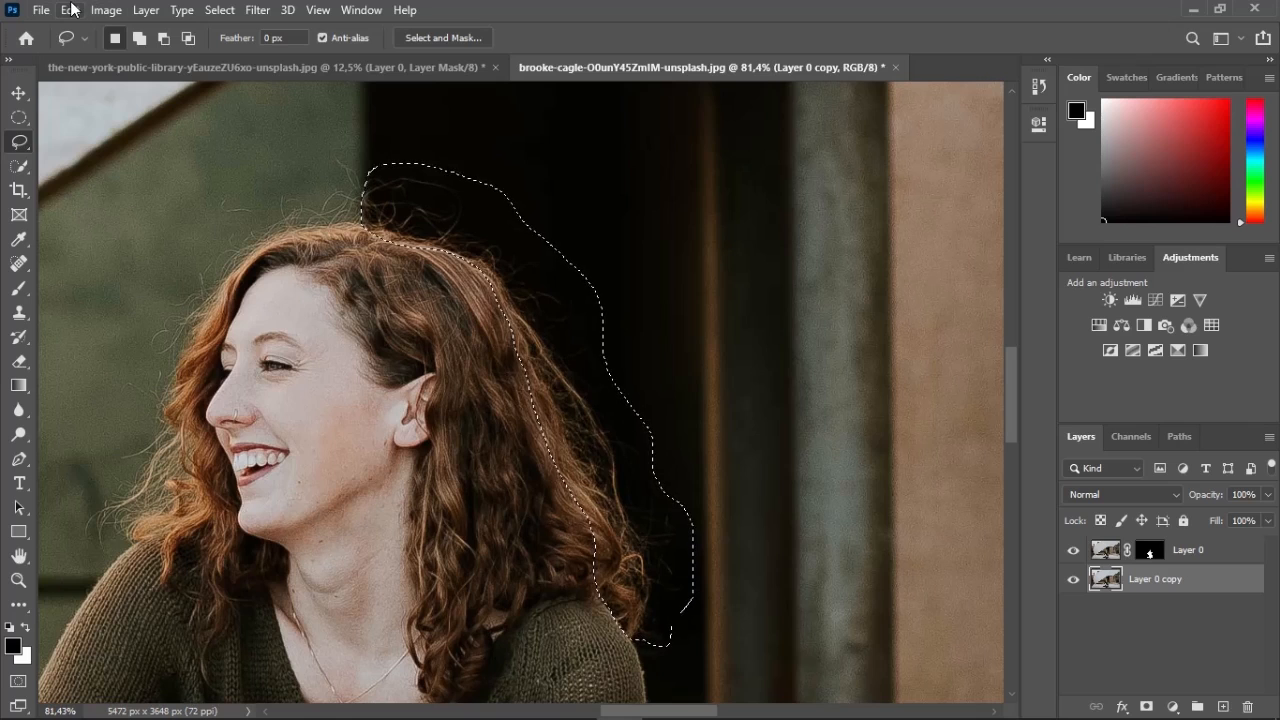
Look up the keyboard shortcut for Layer Via Copy among the Layer commands, leaving the shortcut settings as they are
click(71, 9)
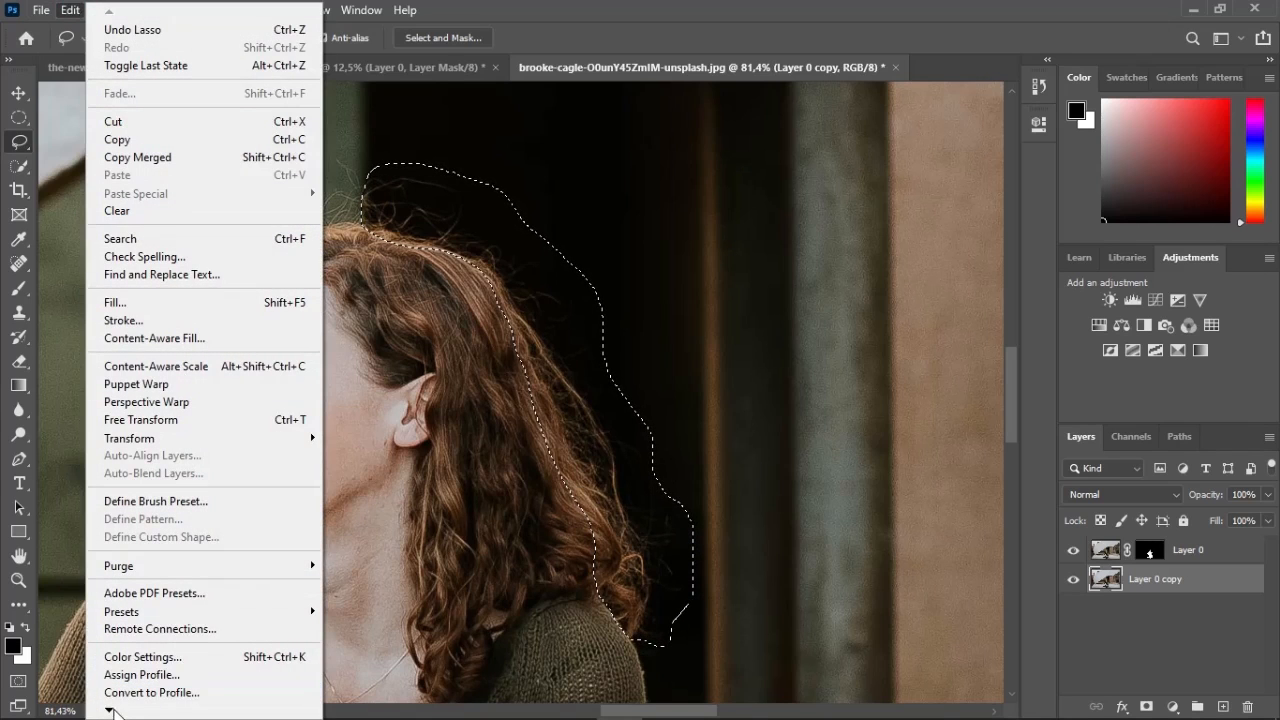
mouse_move(110, 711)
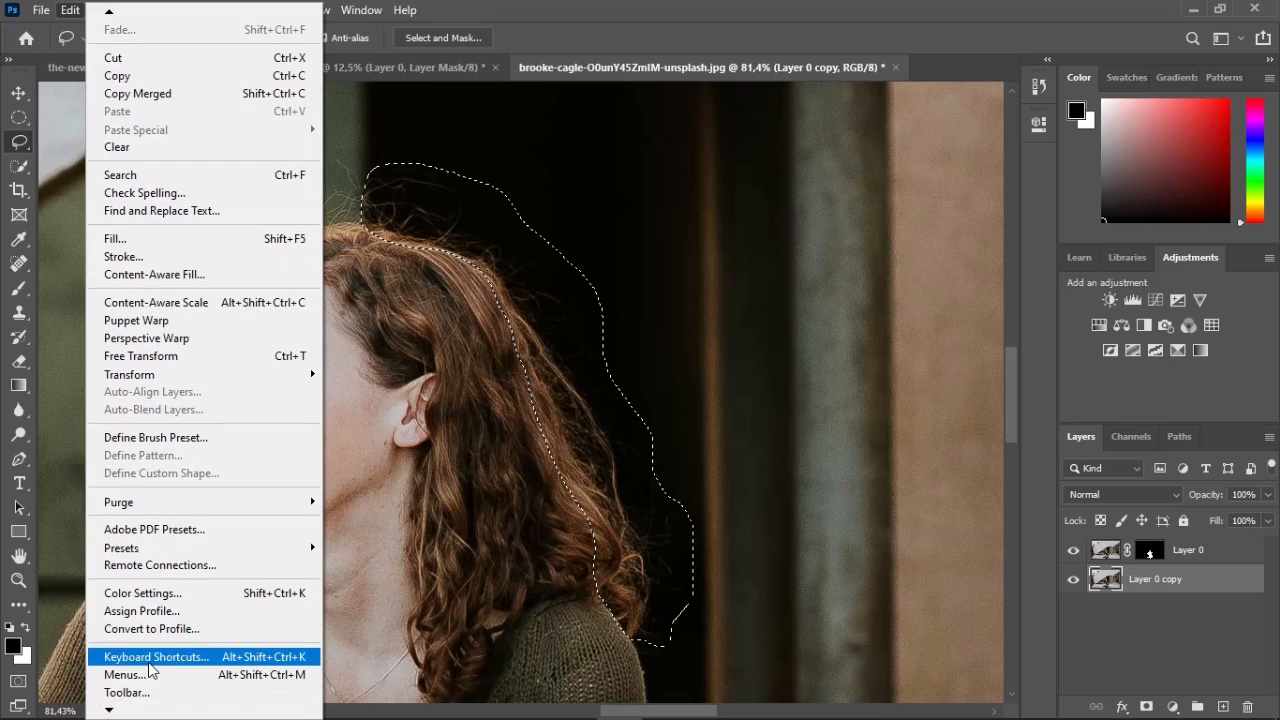
click(149, 662)
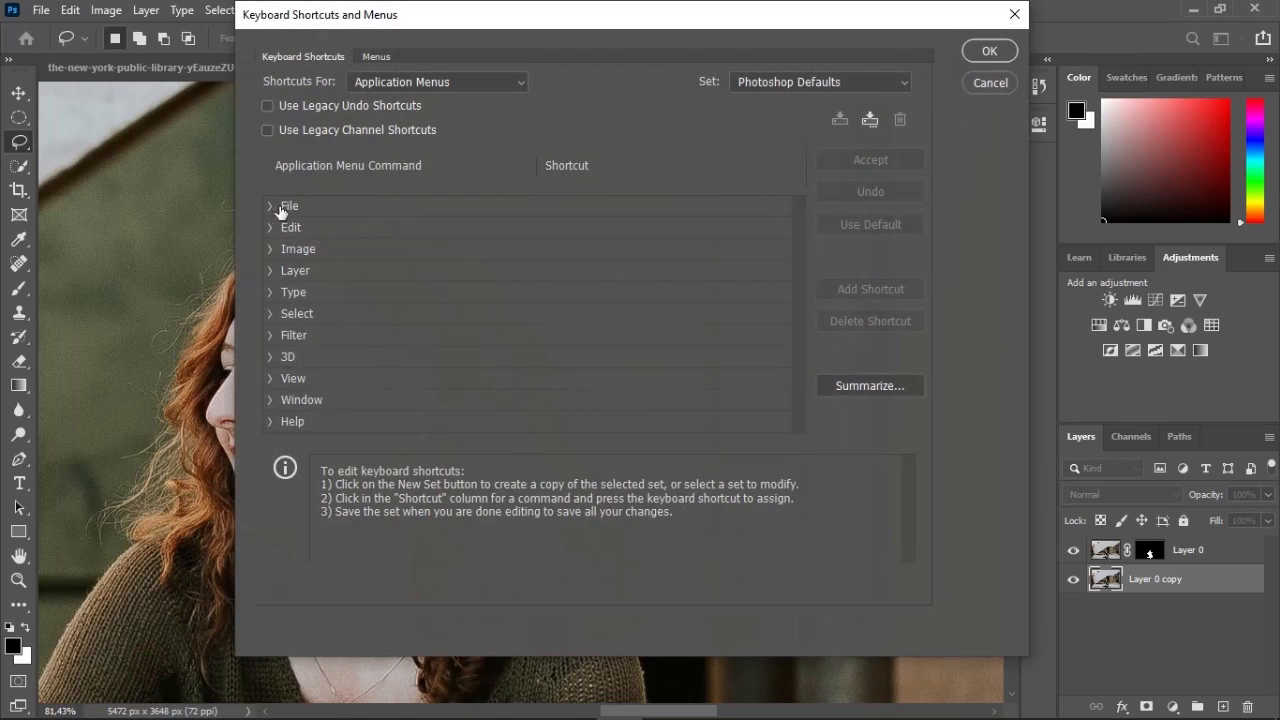
click(270, 271)
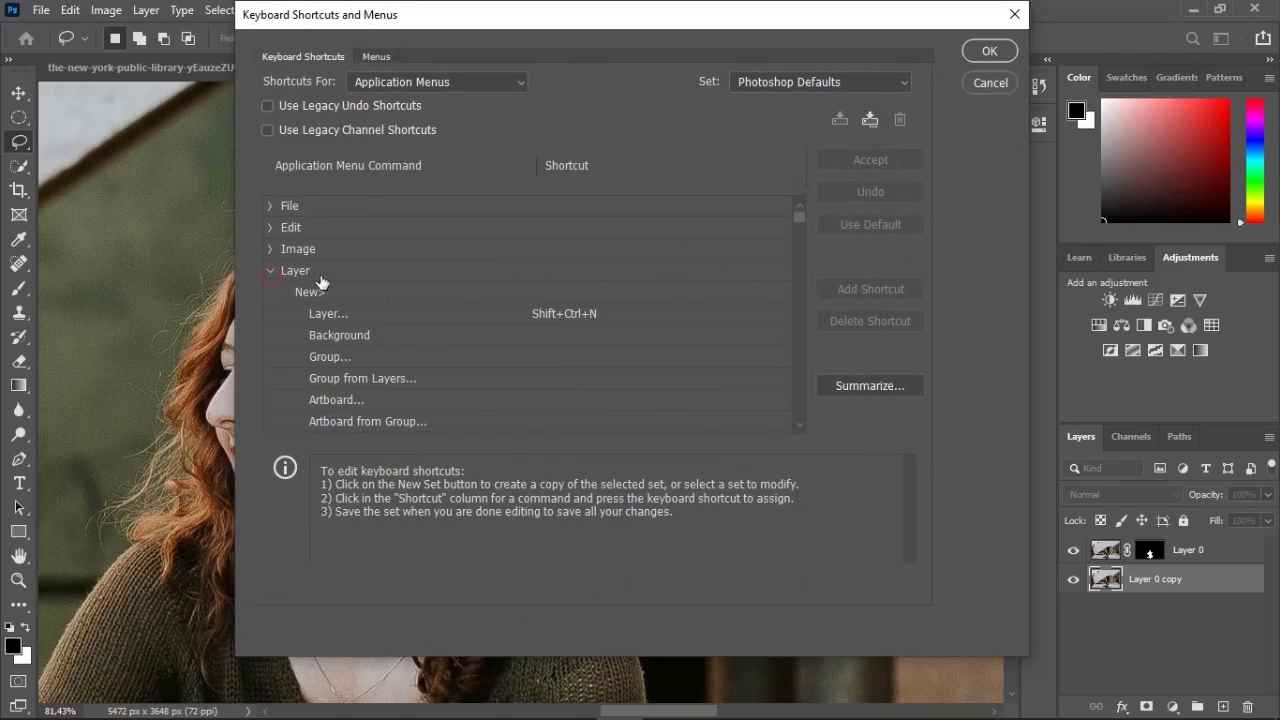
scroll(463, 346, down, 9)
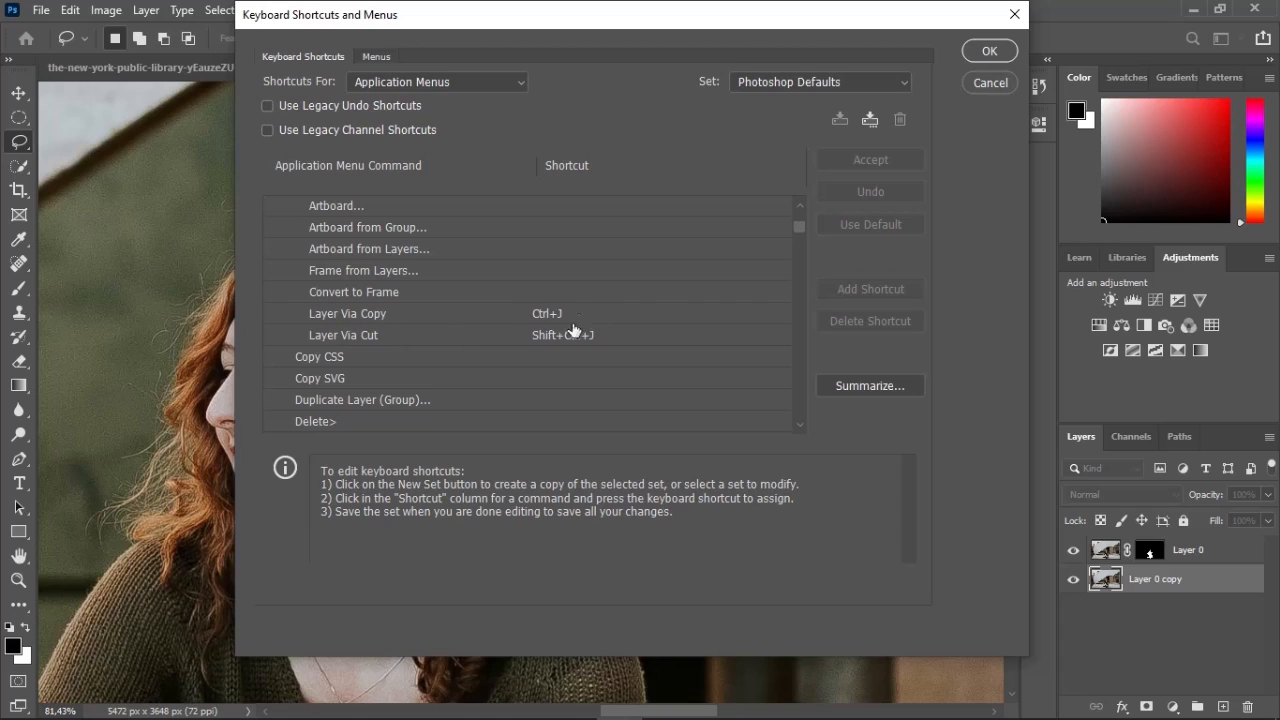
click(1012, 16)
Copy the selected hair strip to its own layer and move it above Layer 0
key(ctrl+j)
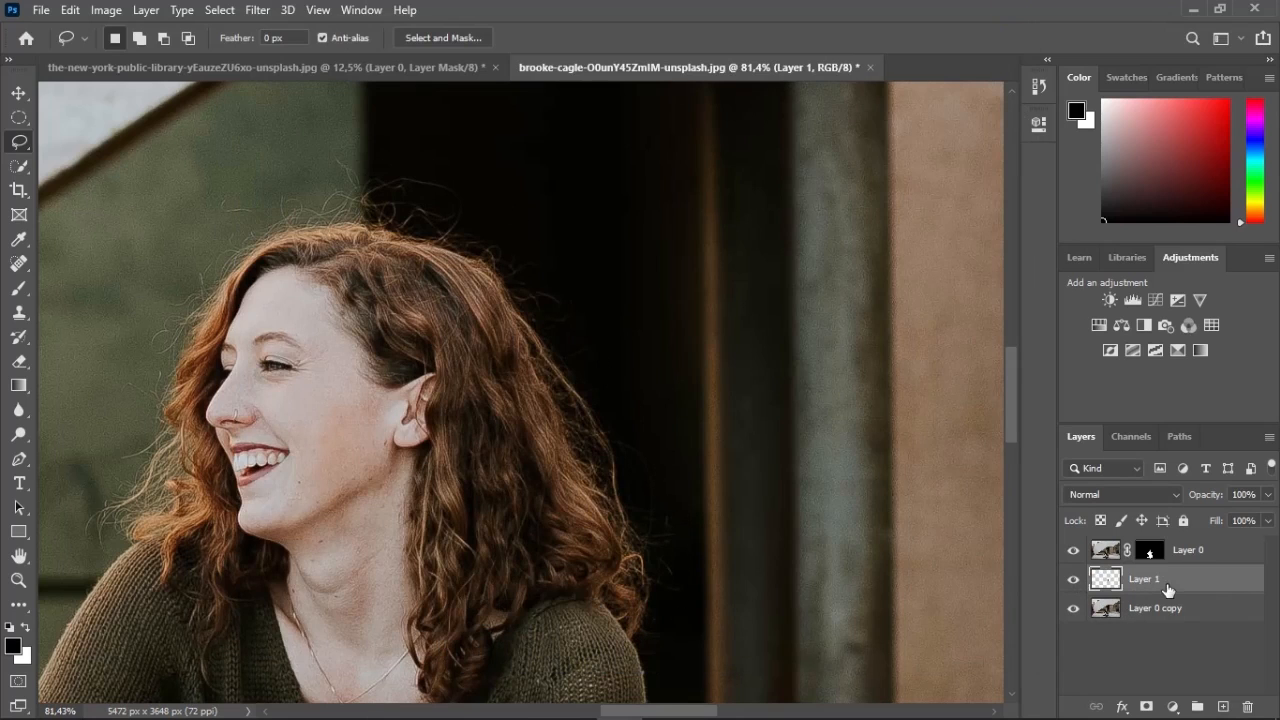
drag(1164, 587, 1156, 544)
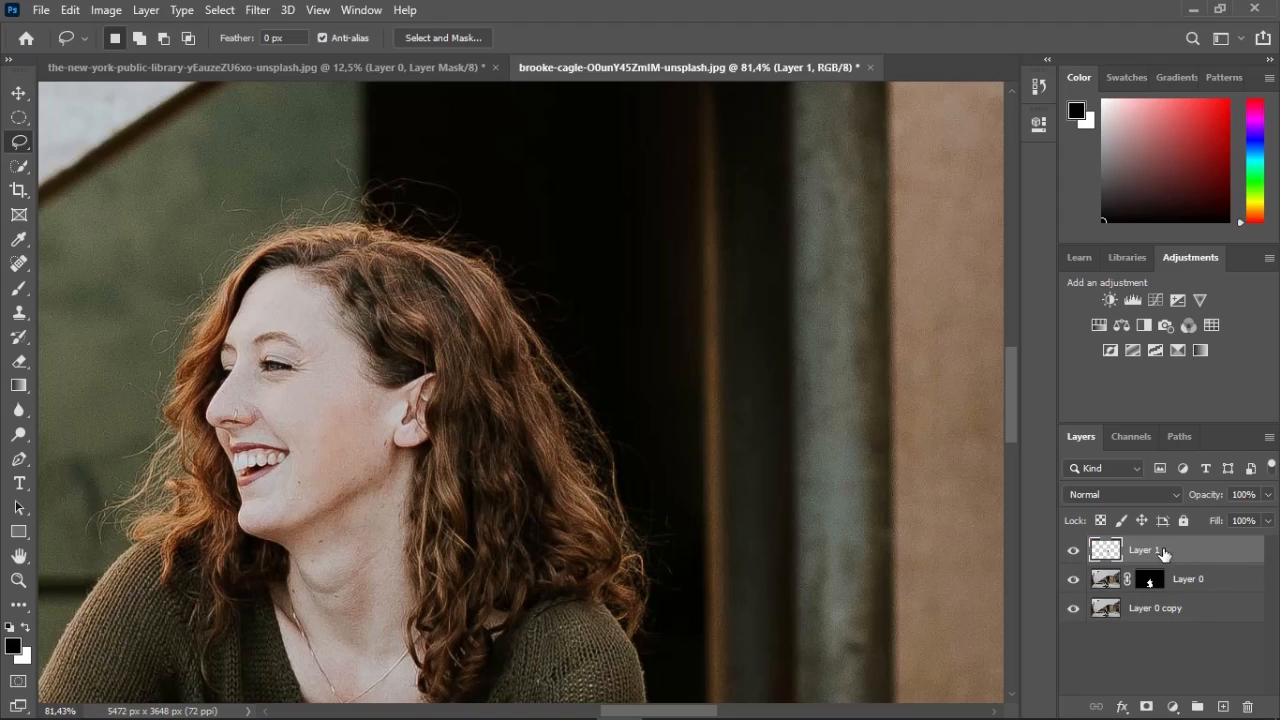
Hide all layers except the hair strip on Layer 1
alt+click(1073, 557)
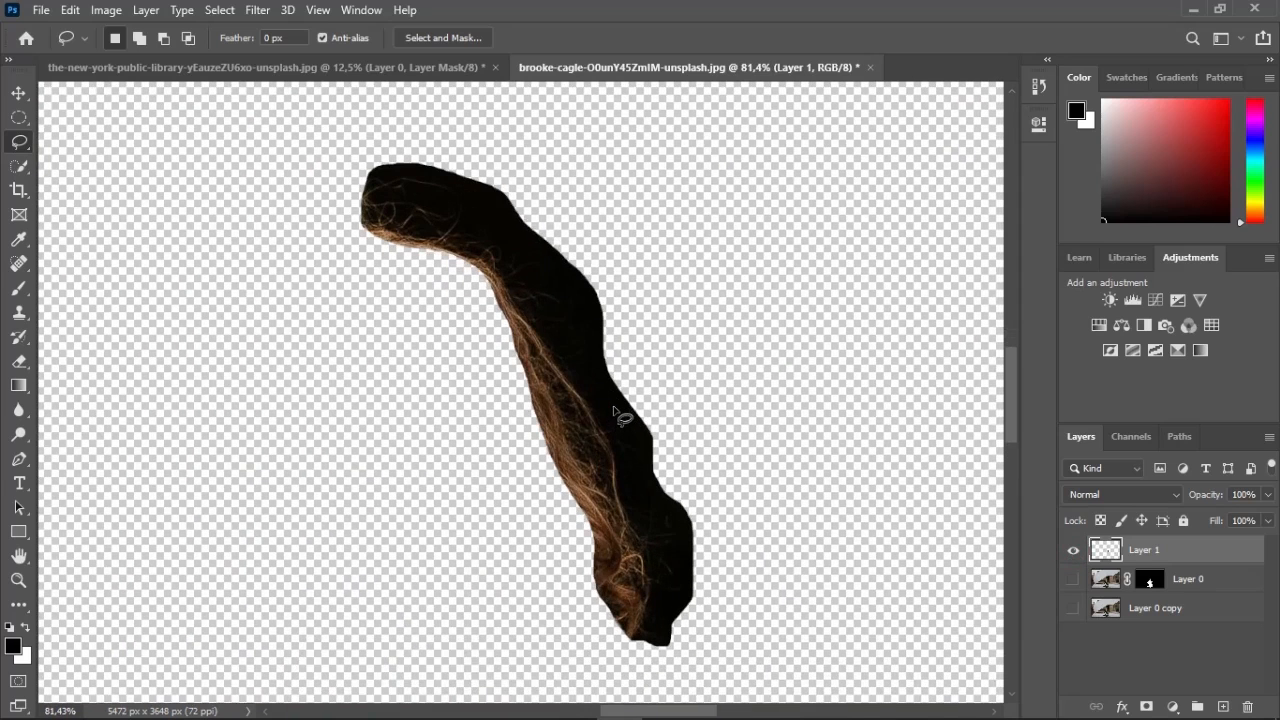
alt+click(1073, 556)
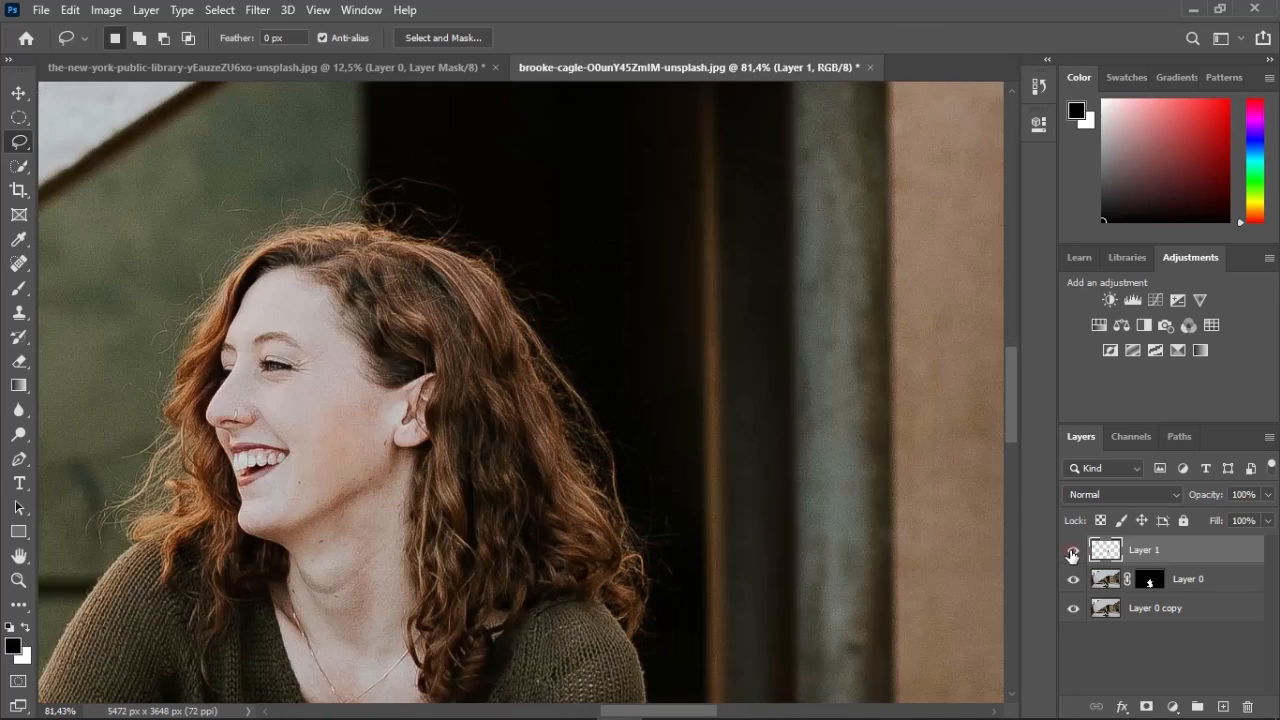
alt+click(1073, 556)
alt+click(1073, 556)
alt+click(1073, 556)
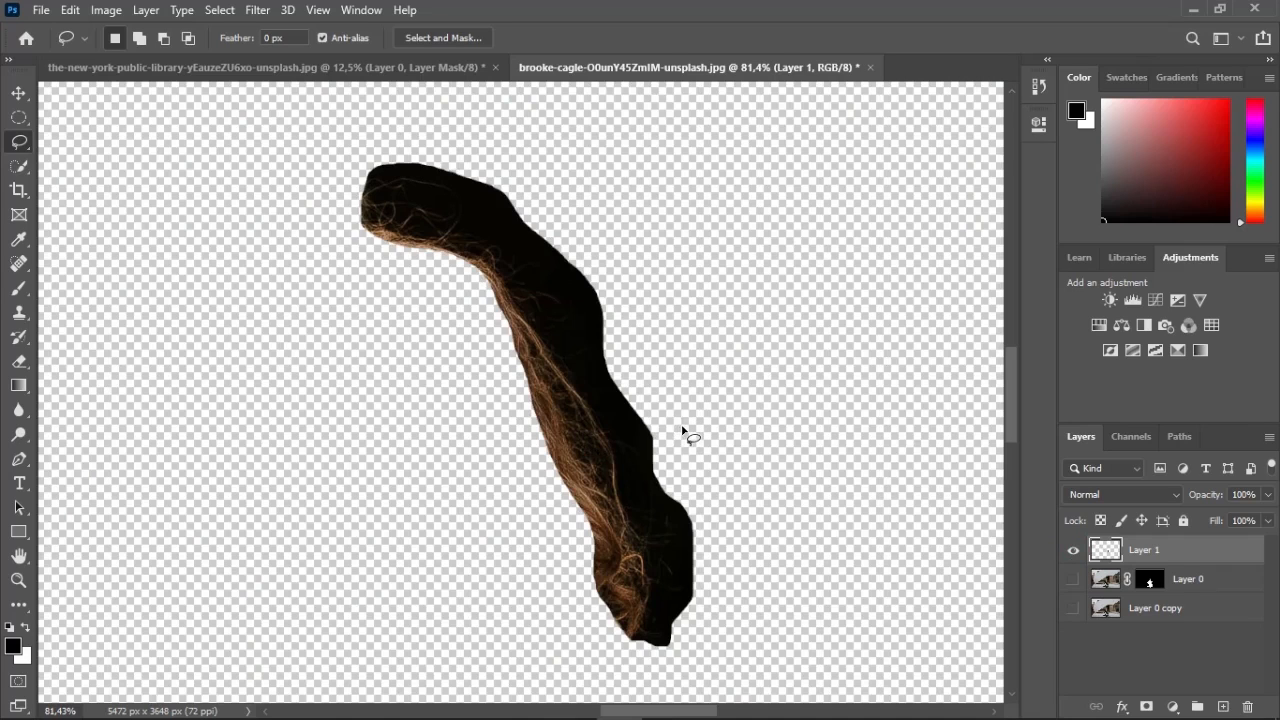
Compare the hair strip in the Red, Green and Blue channels for strand contrast, finishing on the Red channel
click(1133, 438)
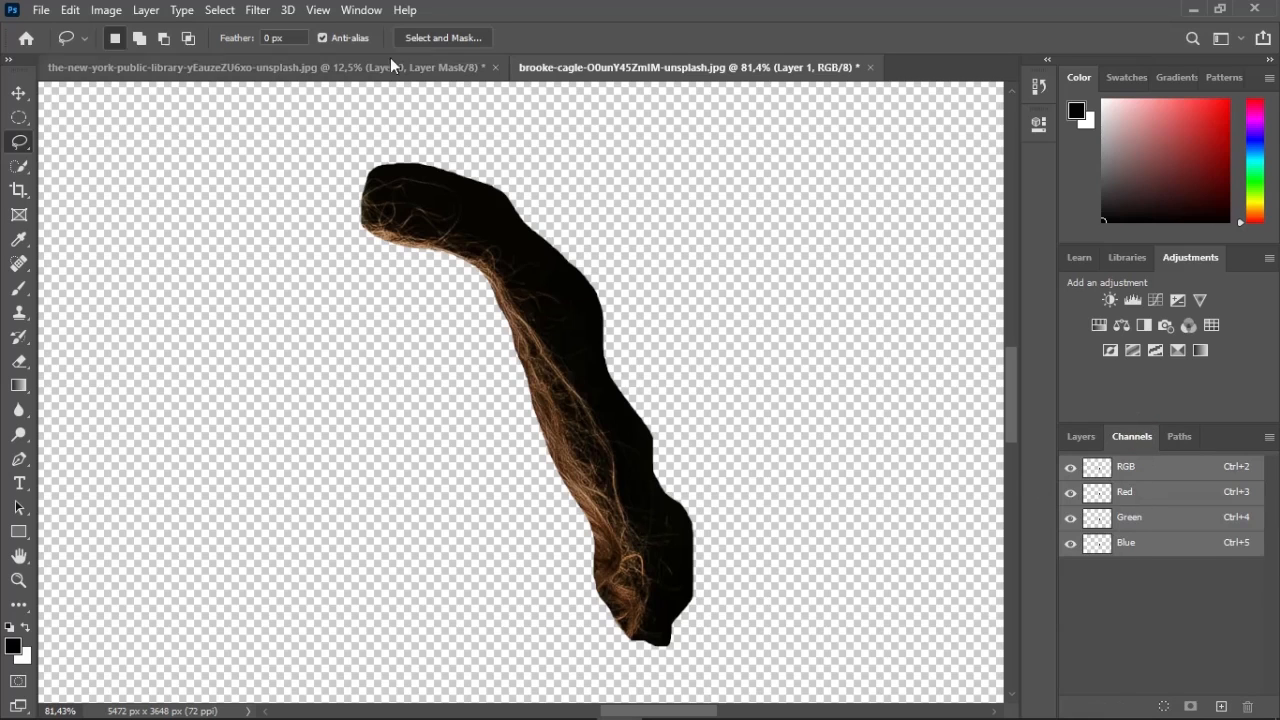
click(362, 12)
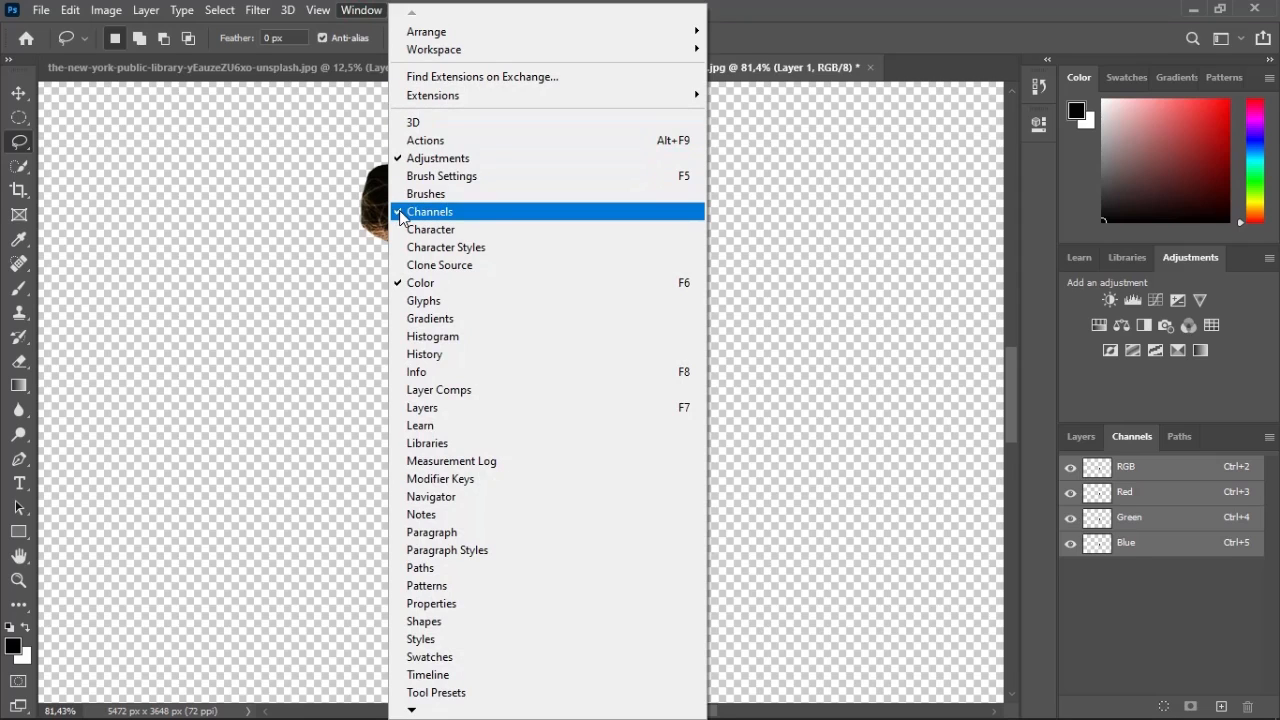
click(850, 8)
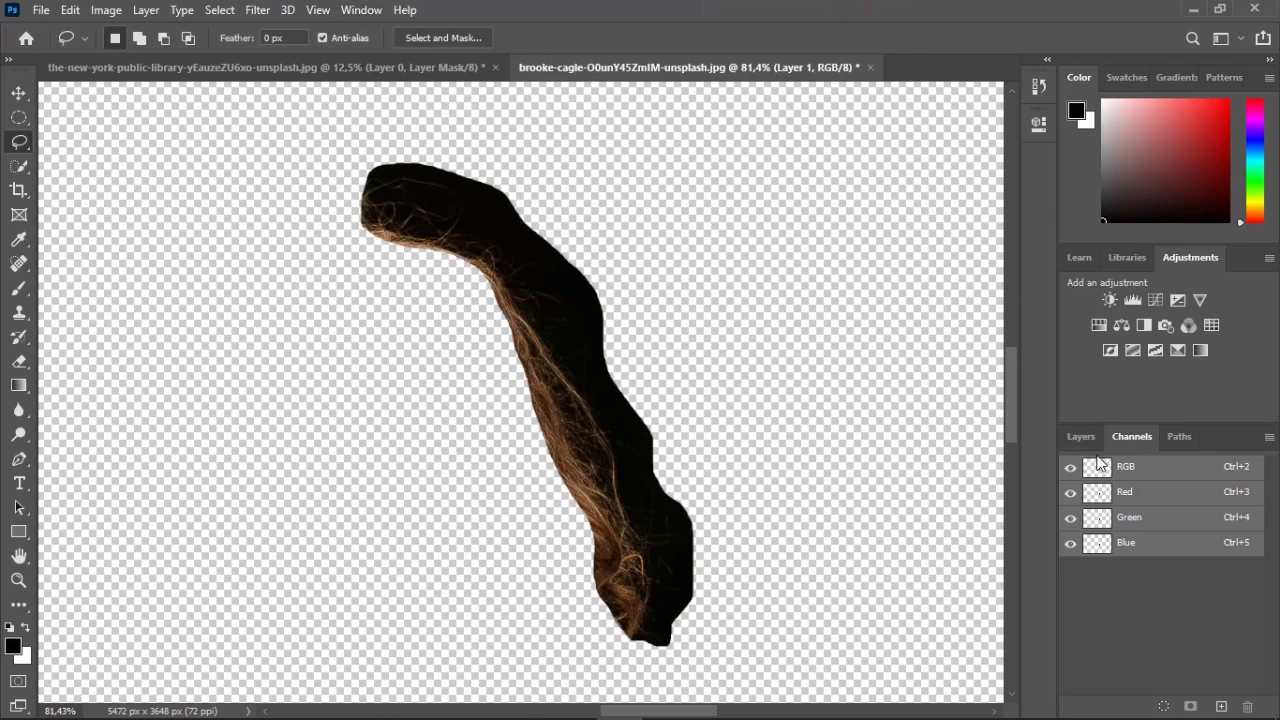
click(1147, 491)
click(1146, 517)
click(1145, 542)
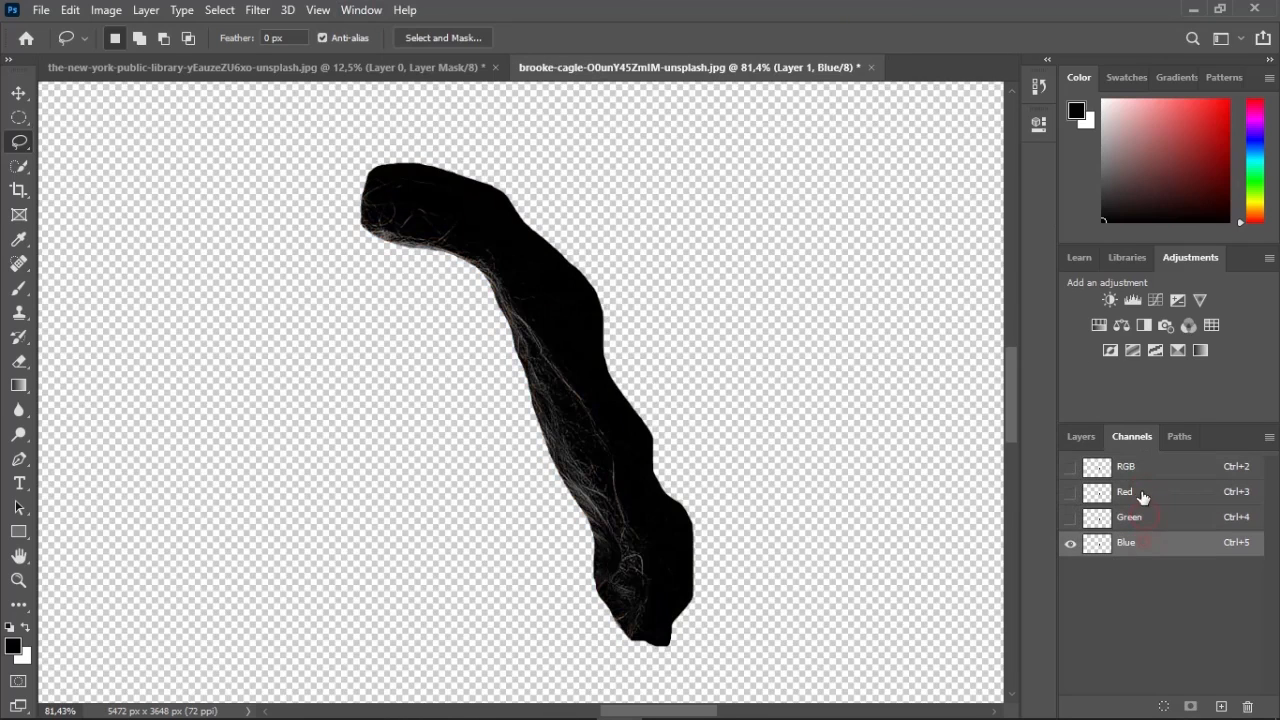
click(1143, 492)
click(1141, 517)
click(1142, 542)
click(1143, 498)
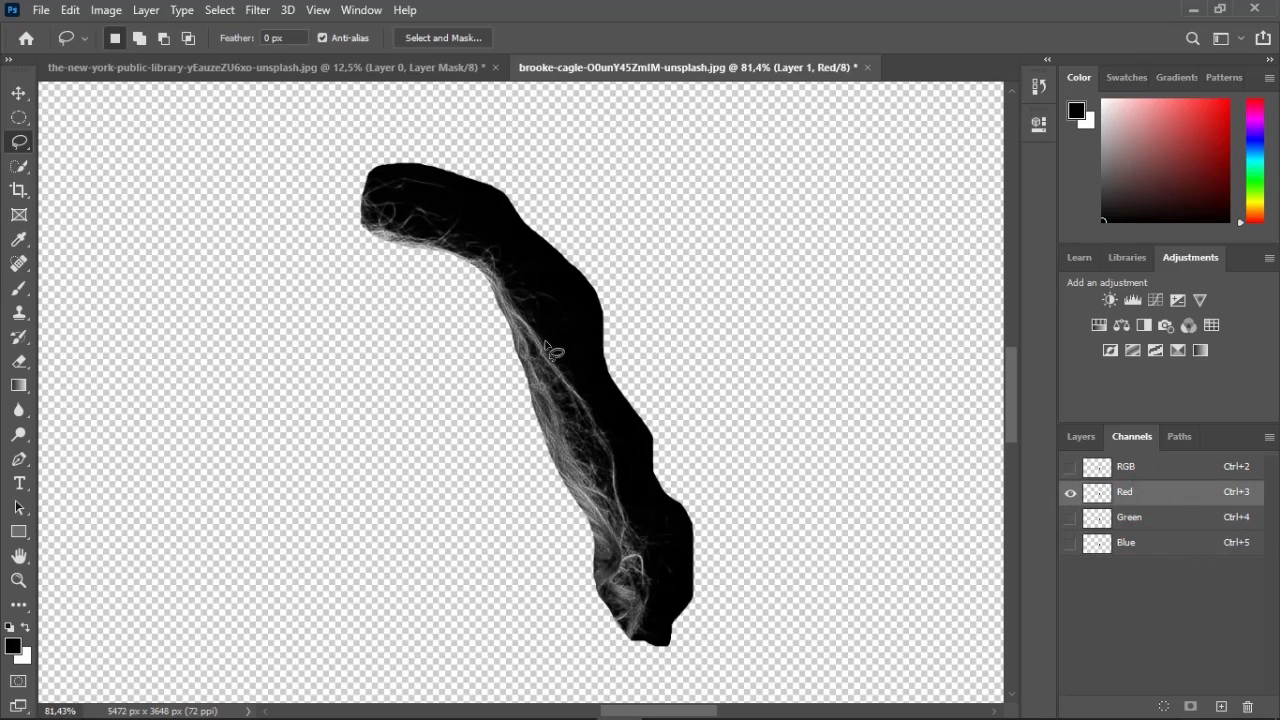
Duplicate the Red channel as Red copy and make the copy the only visible channel
right_click(1158, 497)
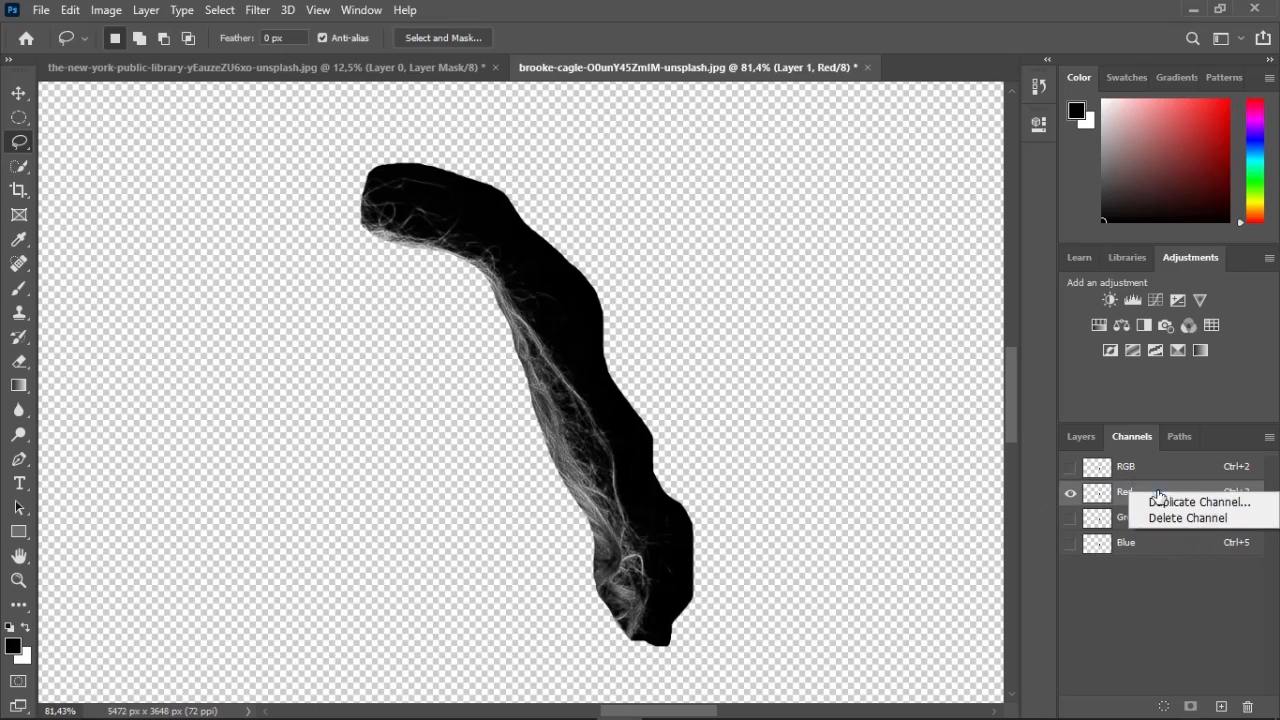
click(1163, 506)
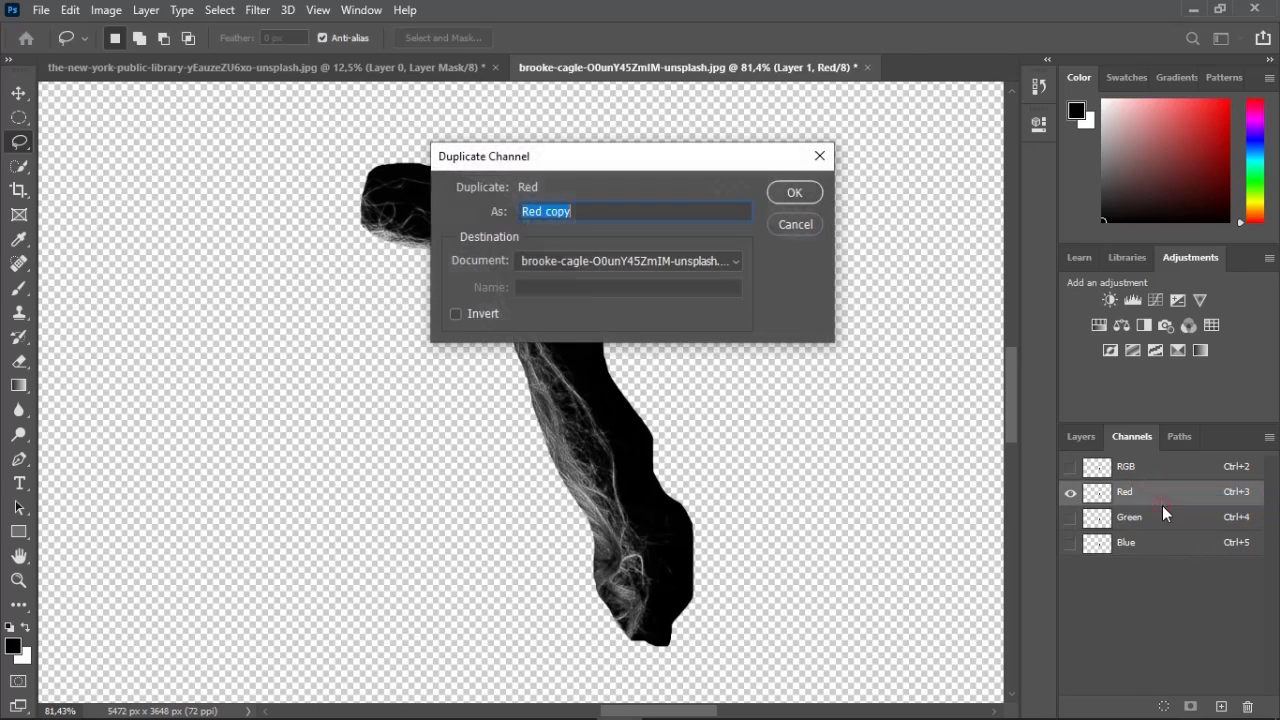
click(795, 192)
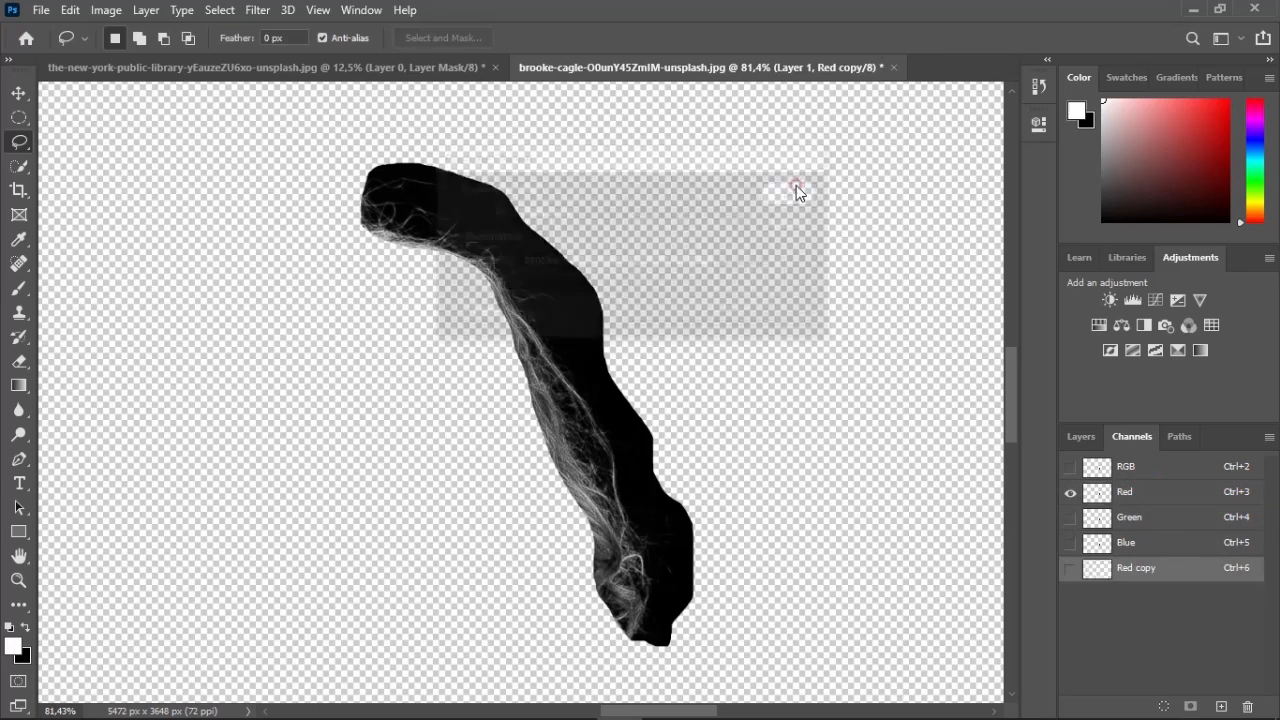
click(1070, 570)
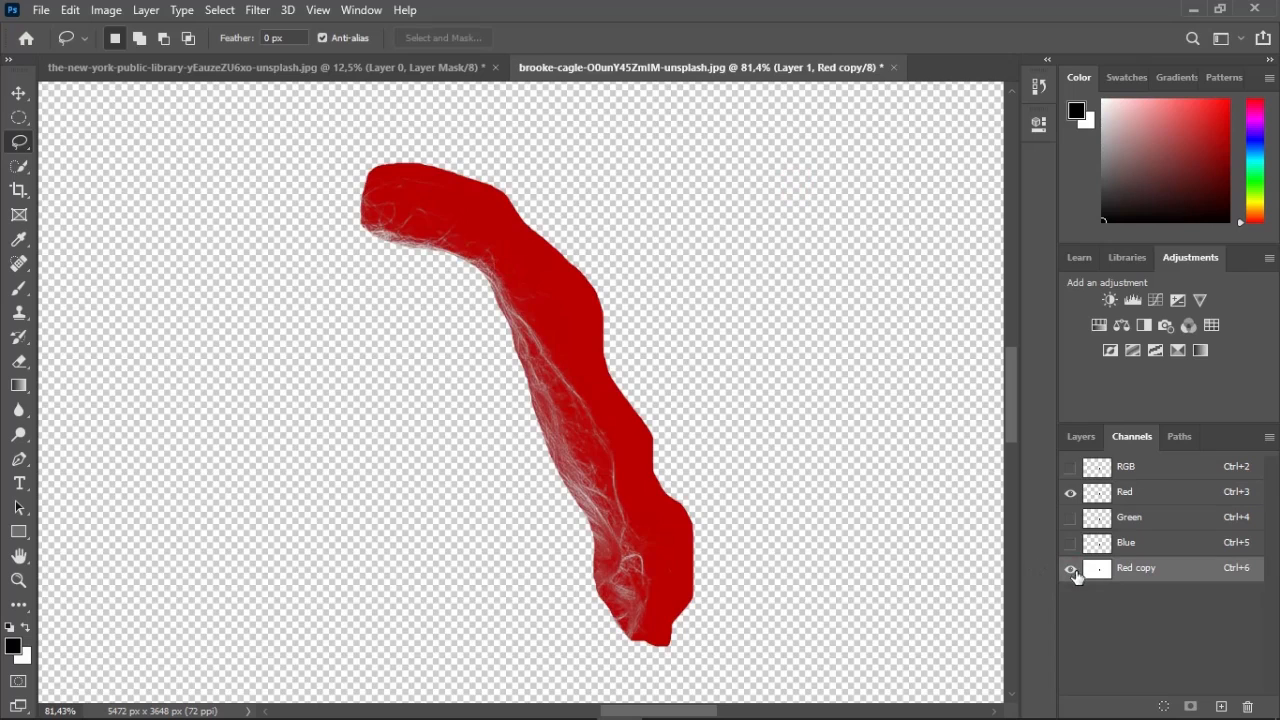
click(1070, 493)
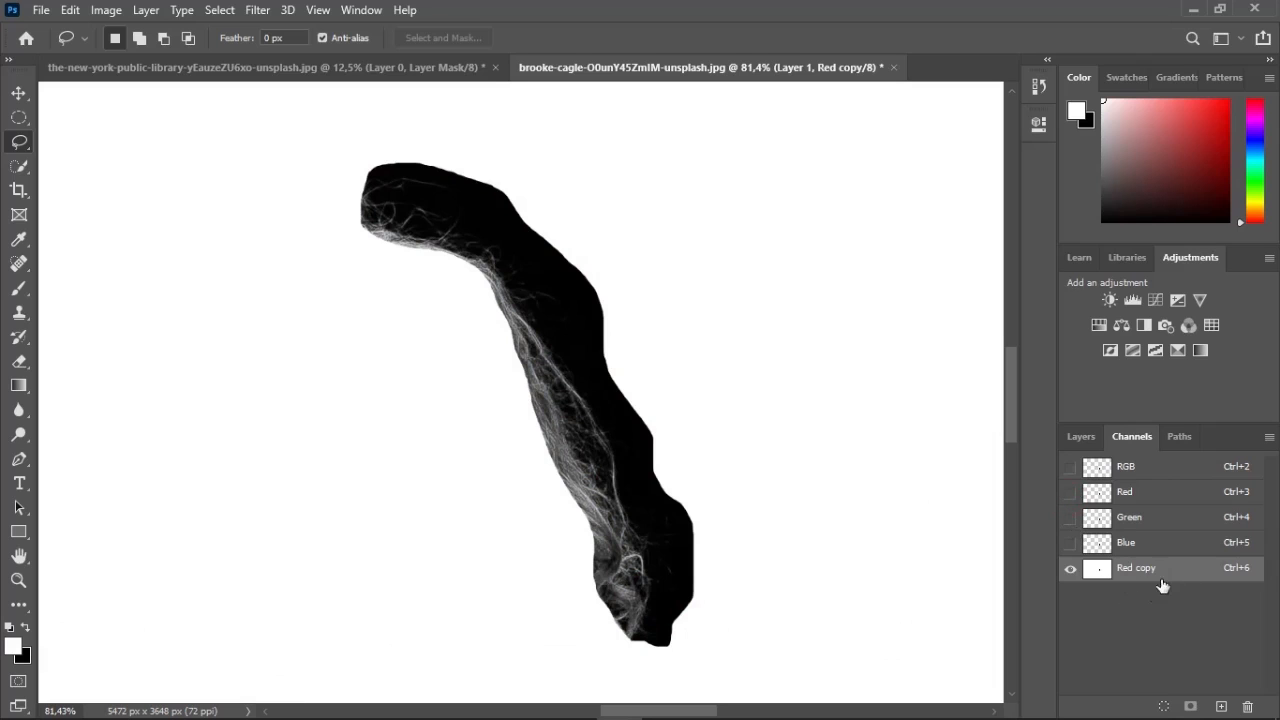
Apply Levels to the Red copy channel with the white input level at 79 to brighten the hair strands
scroll(503, 434, up, 3)
scroll(586, 433, down, 3)
scroll(586, 433, down, 1)
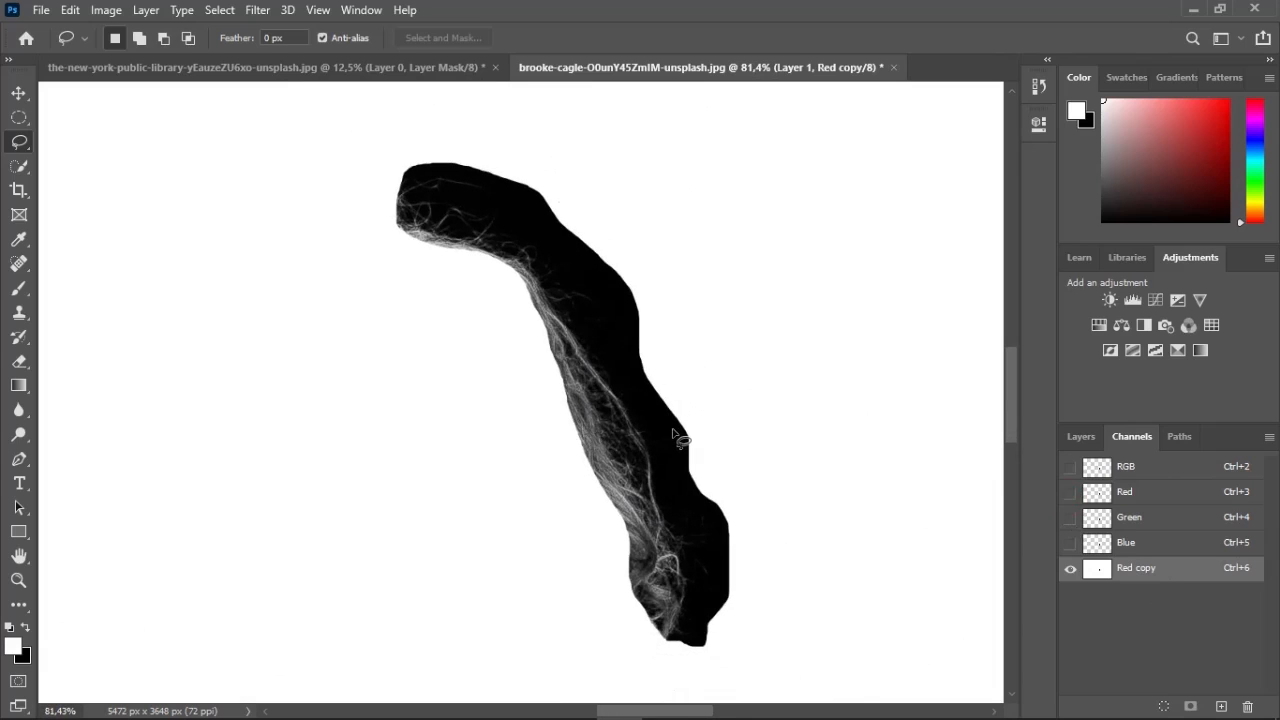
key(ctrl+l)
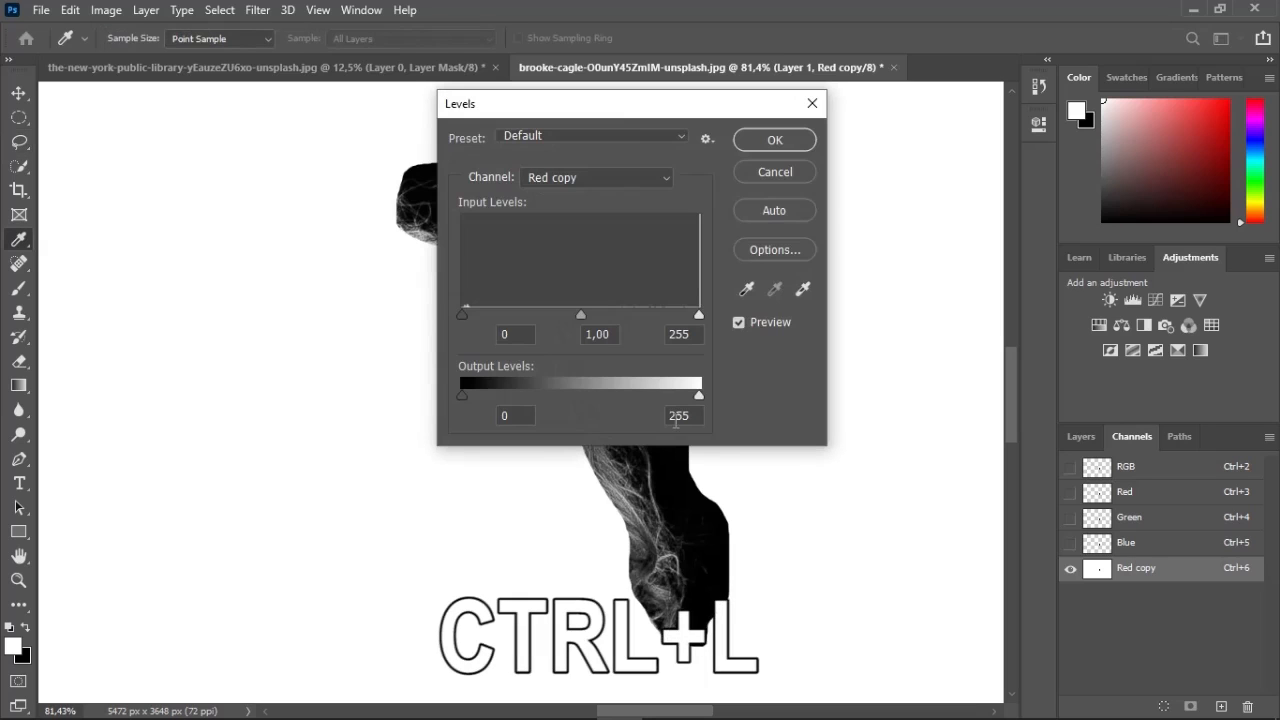
drag(617, 115, 246, 110)
drag(266, 310, 162, 311)
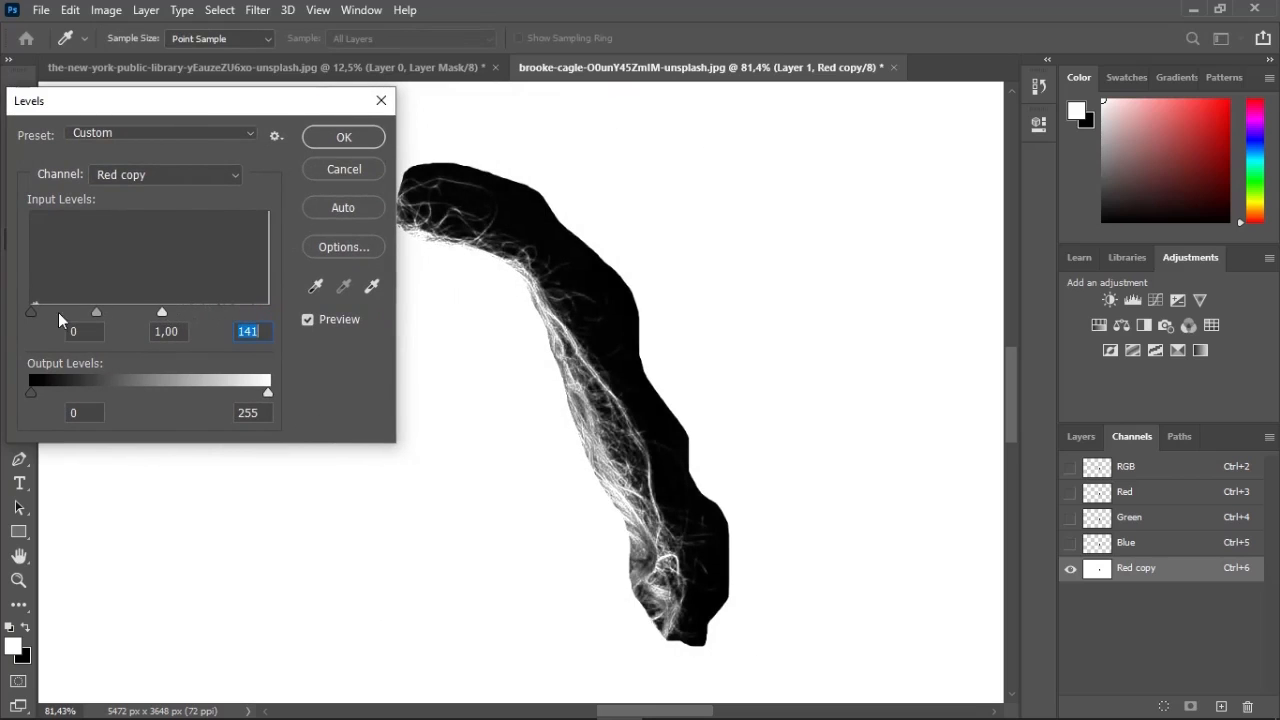
mouse_move(30, 314)
mouse_down()
mouse_move(50, 312)
mouse_move(32, 312)
mouse_up()
drag(162, 311, 31, 310)
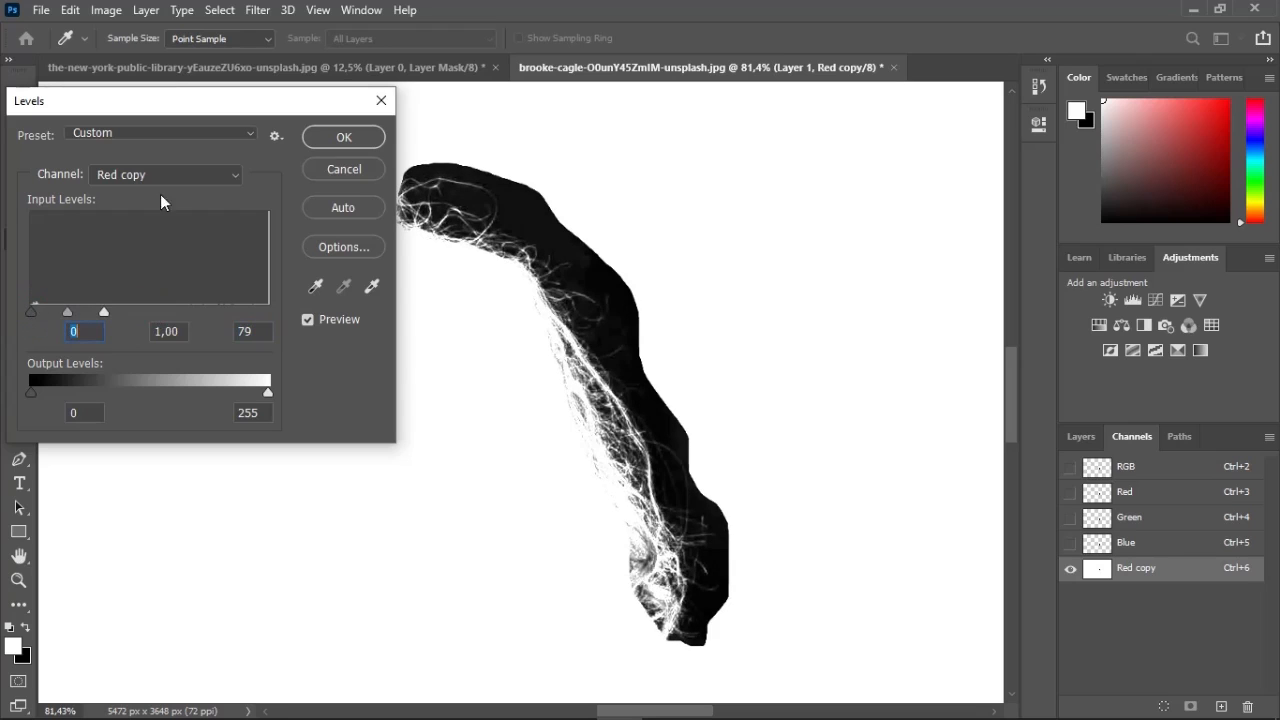
click(341, 136)
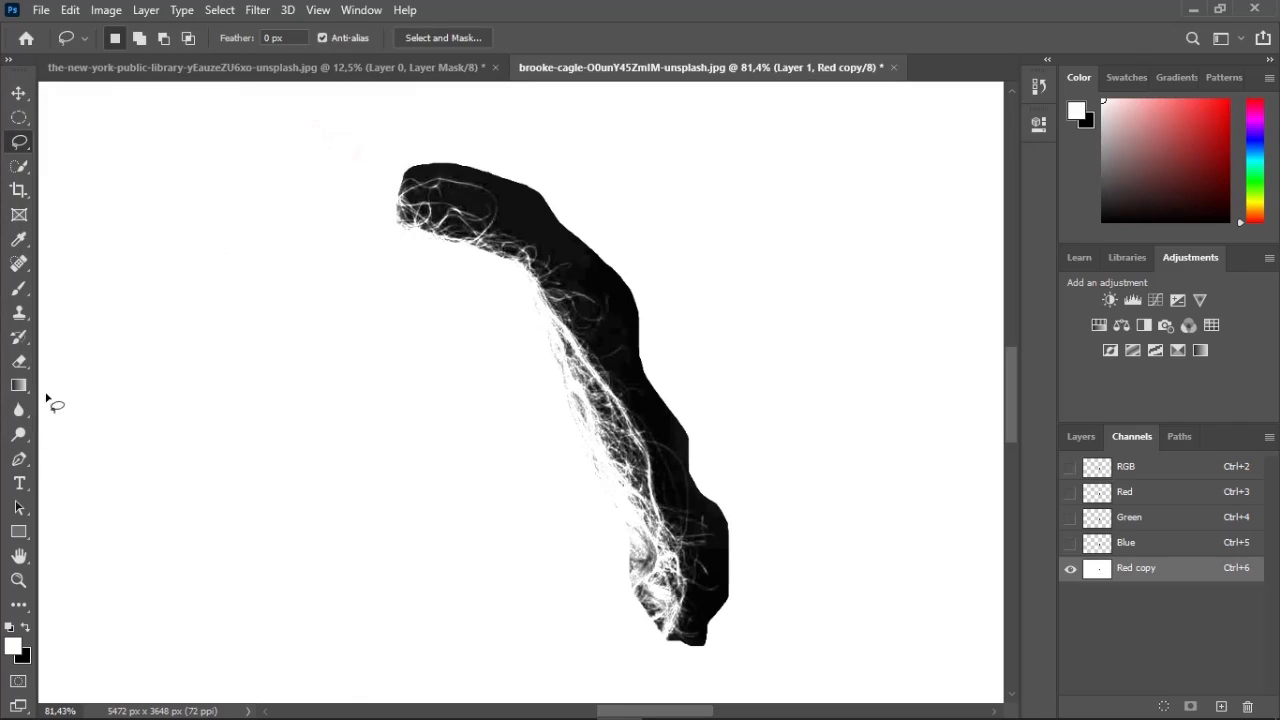
Brighten the hair strands on the Red copy channel with the Dodge tool set to Highlights at 50% exposure
click(20, 436)
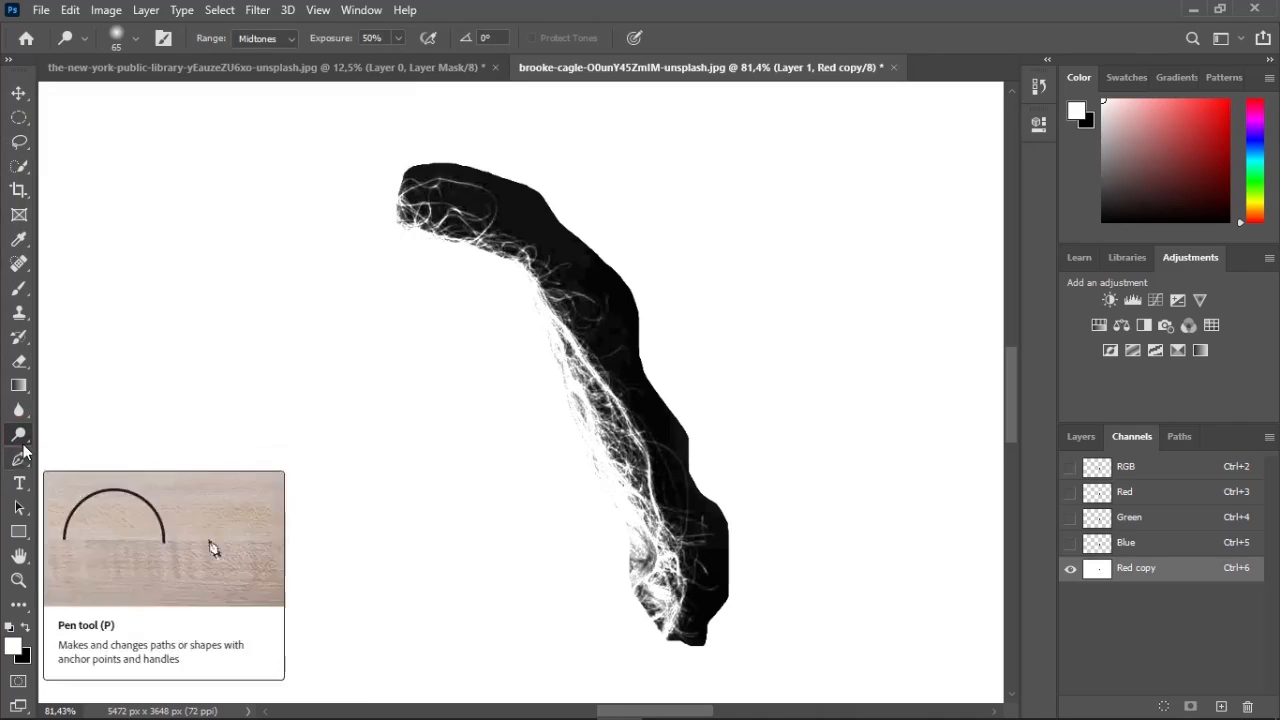
click(27, 458)
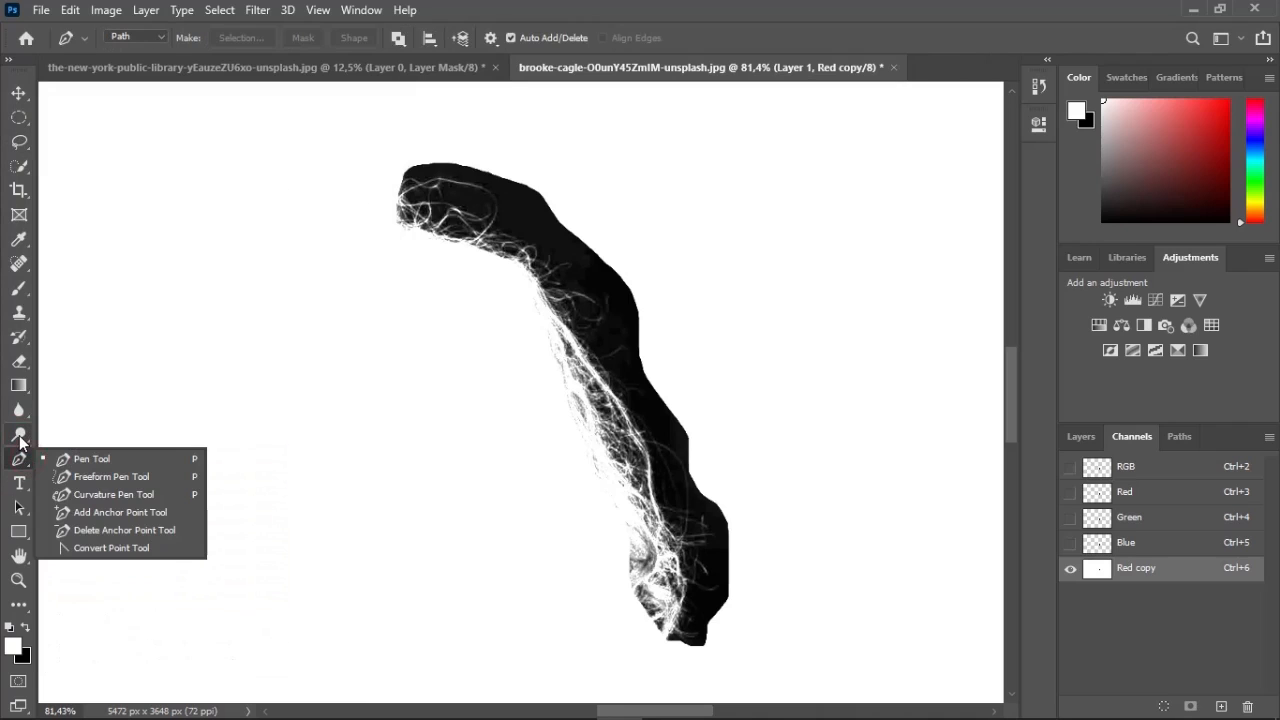
click(19, 435)
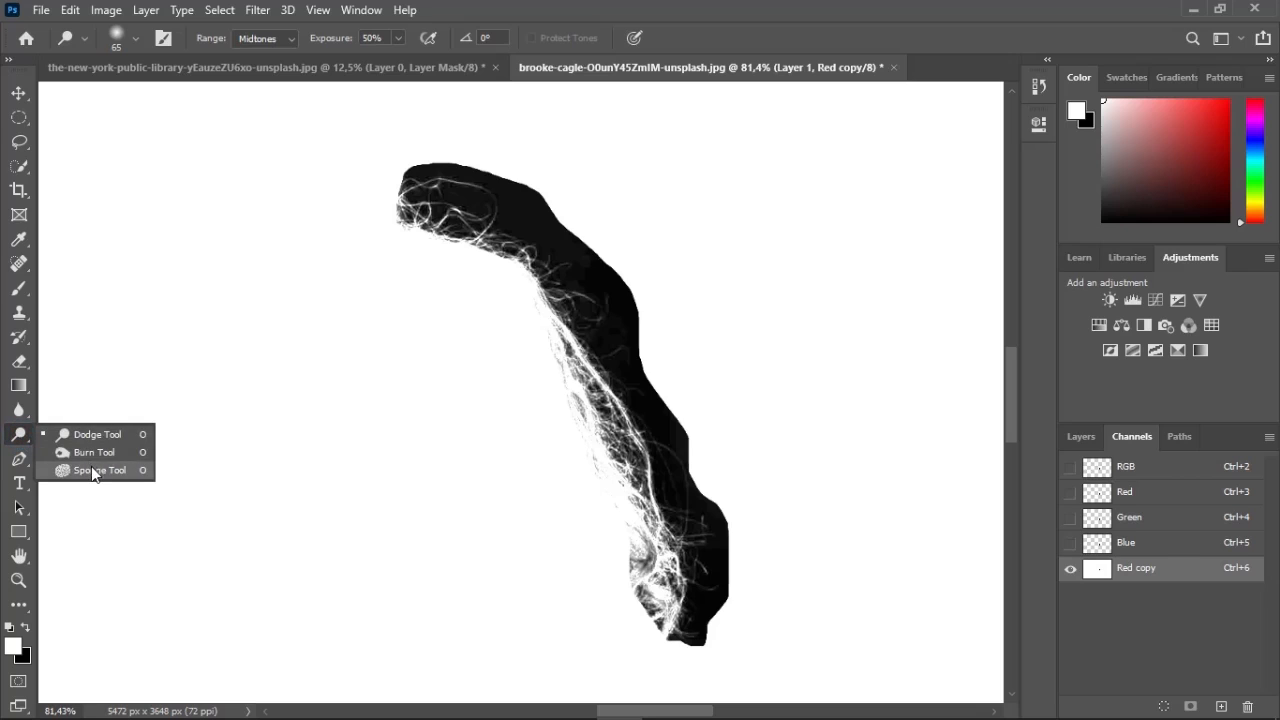
click(85, 434)
click(266, 36)
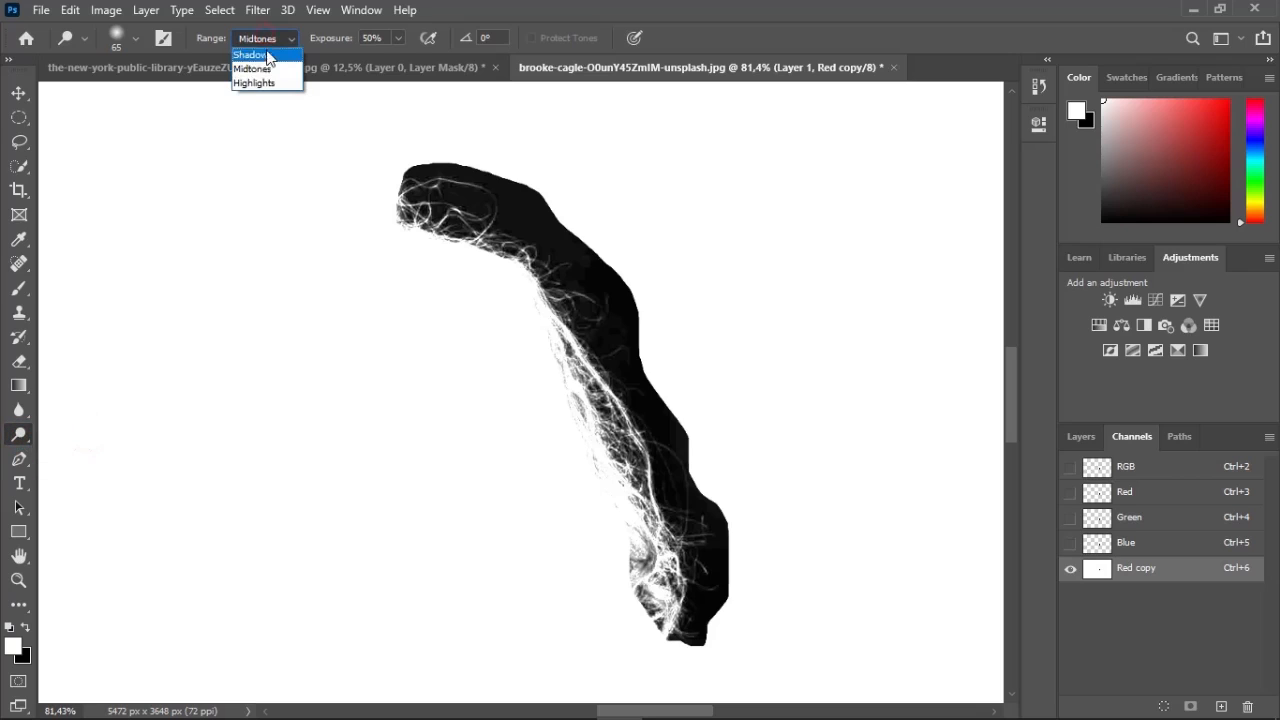
click(257, 84)
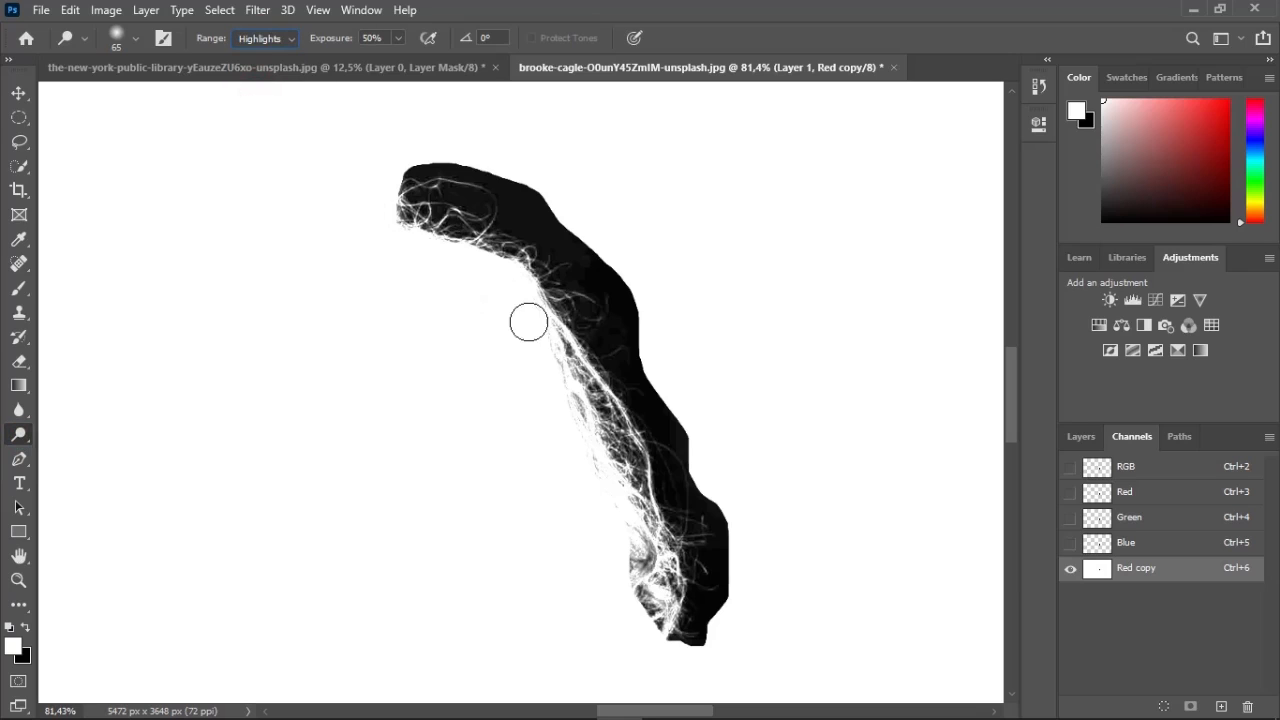
mouse_move(485, 281)
mouse_down()
mouse_move(540, 372)
mouse_move(563, 397)
mouse_move(569, 375)
mouse_move(590, 403)
mouse_move(624, 475)
mouse_move(648, 627)
mouse_move(657, 561)
mouse_move(663, 578)
mouse_move(580, 381)
mouse_move(516, 298)
mouse_move(377, 220)
mouse_move(392, 201)
mouse_move(563, 305)
mouse_move(621, 408)
mouse_move(658, 510)
mouse_move(705, 568)
mouse_move(613, 661)
mouse_move(656, 571)
mouse_move(599, 383)
mouse_move(529, 260)
mouse_move(323, 177)
mouse_move(520, 290)
mouse_move(613, 374)
mouse_up()
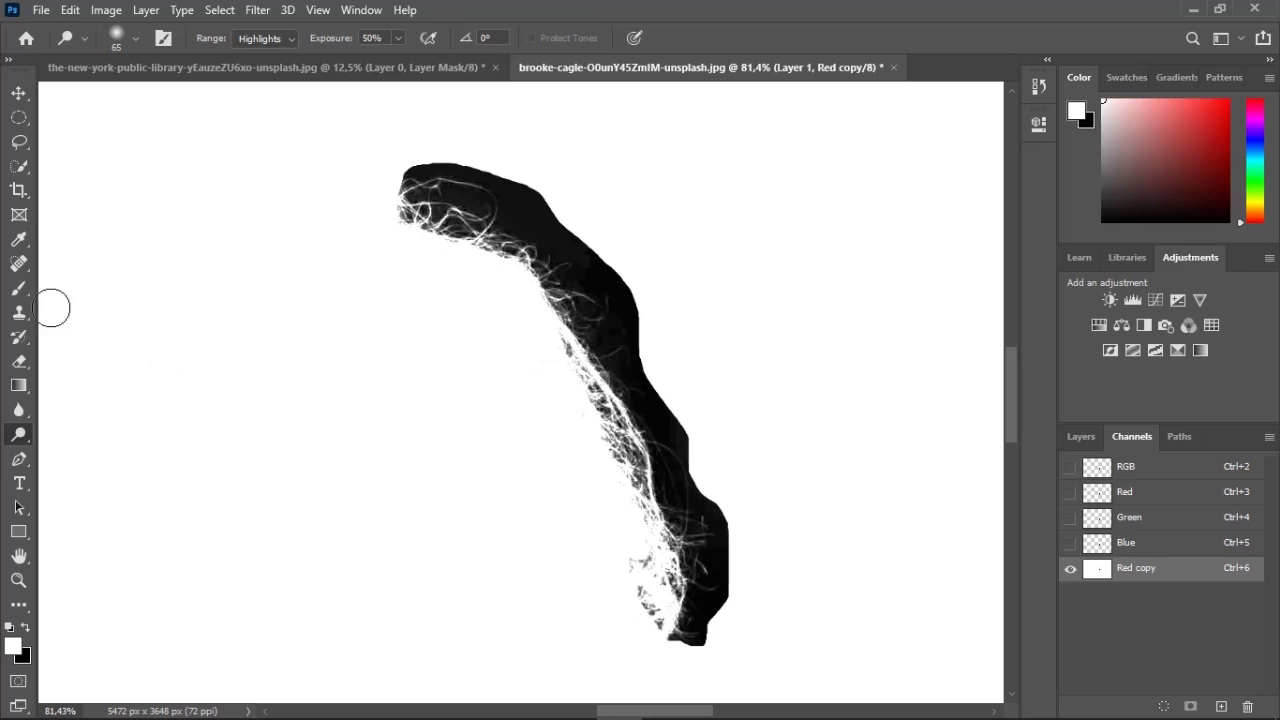
Burn the dark background beside the hair strands with the Burn tool in the Shadows range at 50% exposure, enlarging the brush to 300
right_click(19, 434)
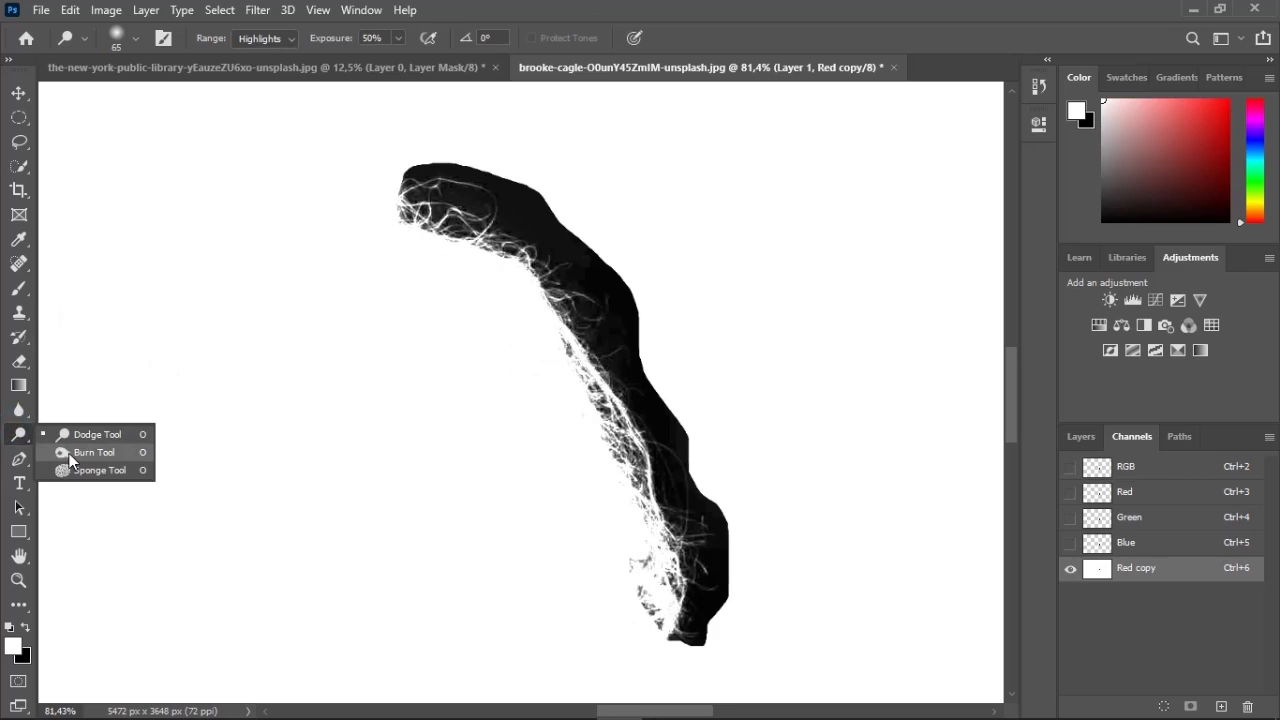
click(70, 455)
click(266, 39)
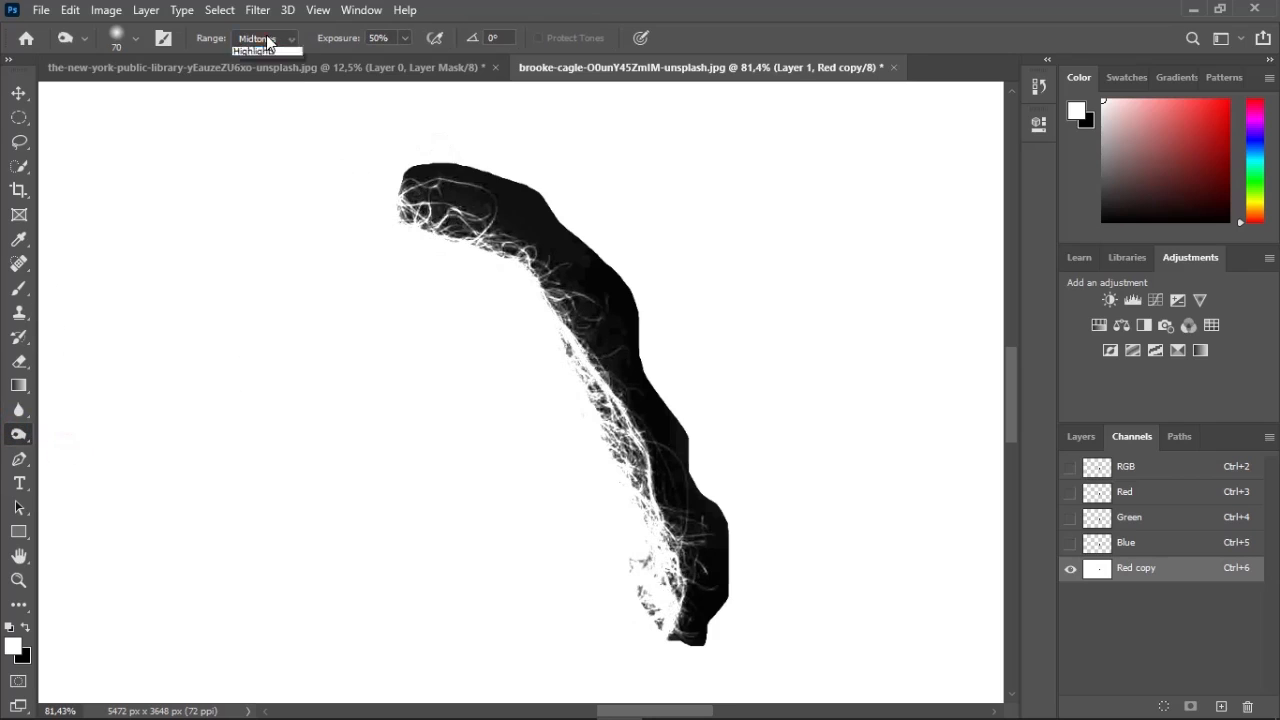
click(272, 51)
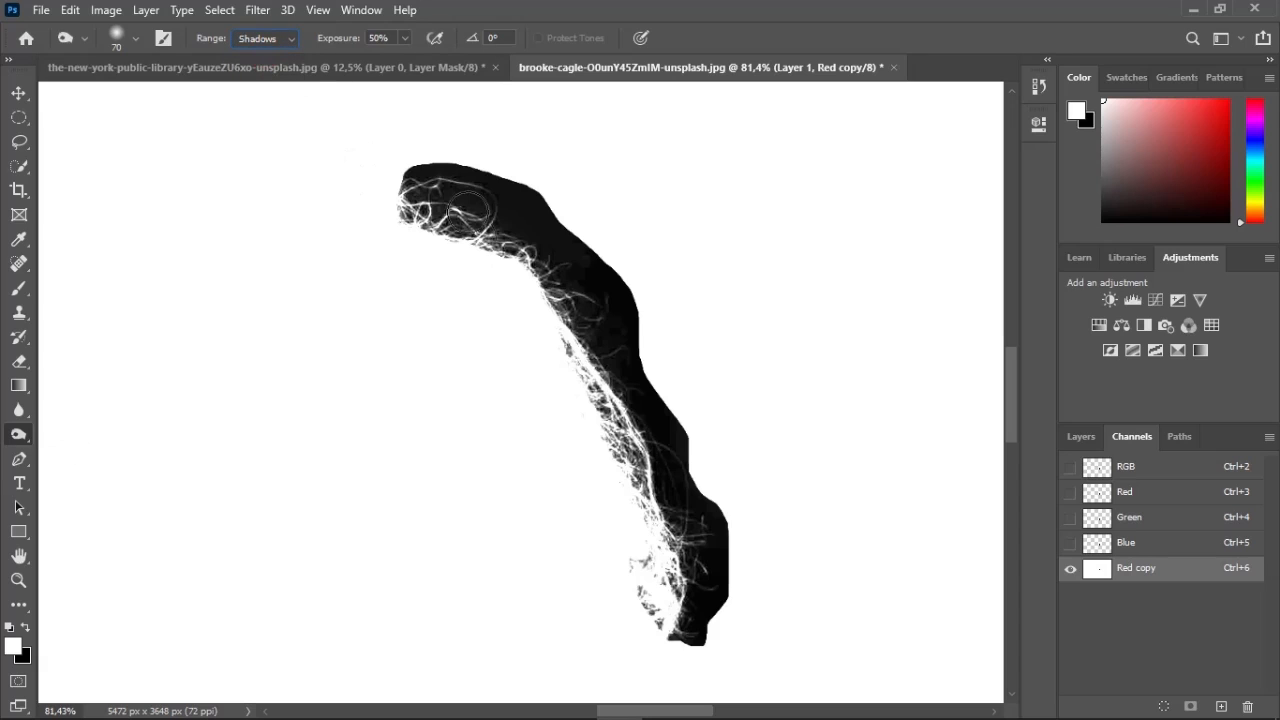
click(586, 166)
click(508, 194)
key(bracketright)
key(bracketright)
key(bracketright)
key(bracketright)
key(bracketright)
key(bracketright)
key(bracketright)
key(bracketright)
key(bracketright)
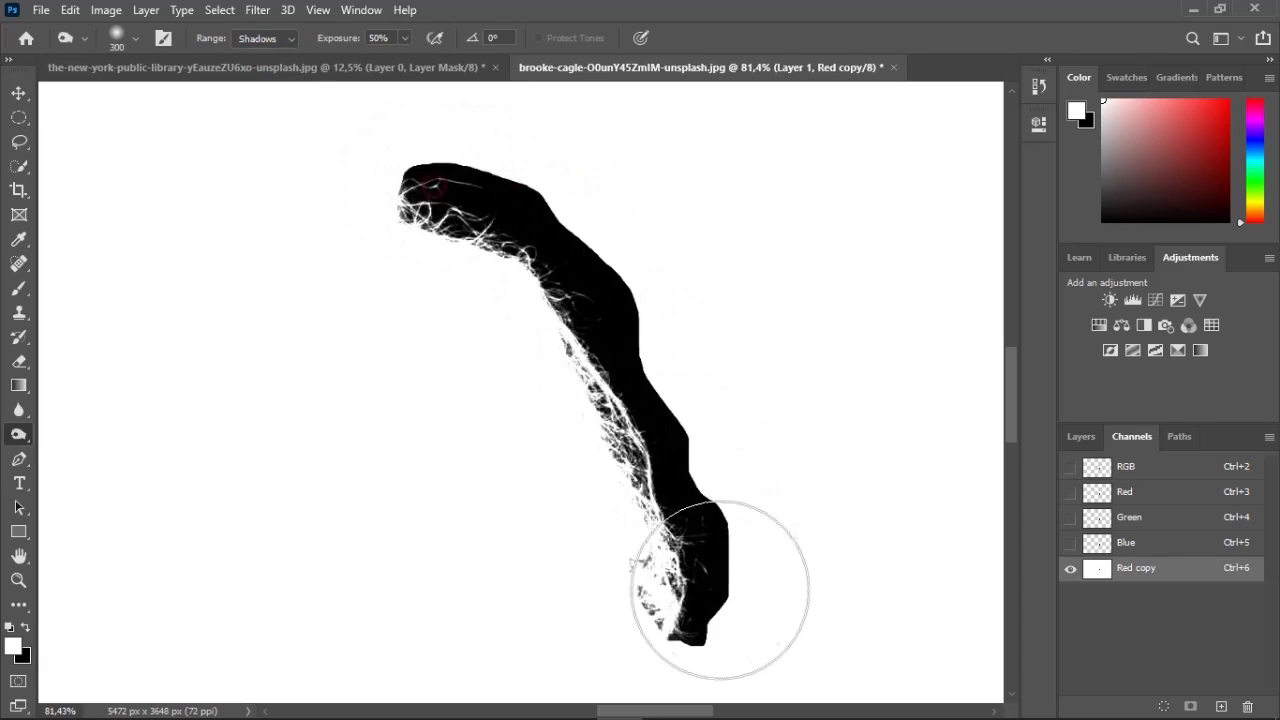
Redo the burning of the strip's dark background more gently, lowering the Burn tool exposure to 7%
click(586, 143)
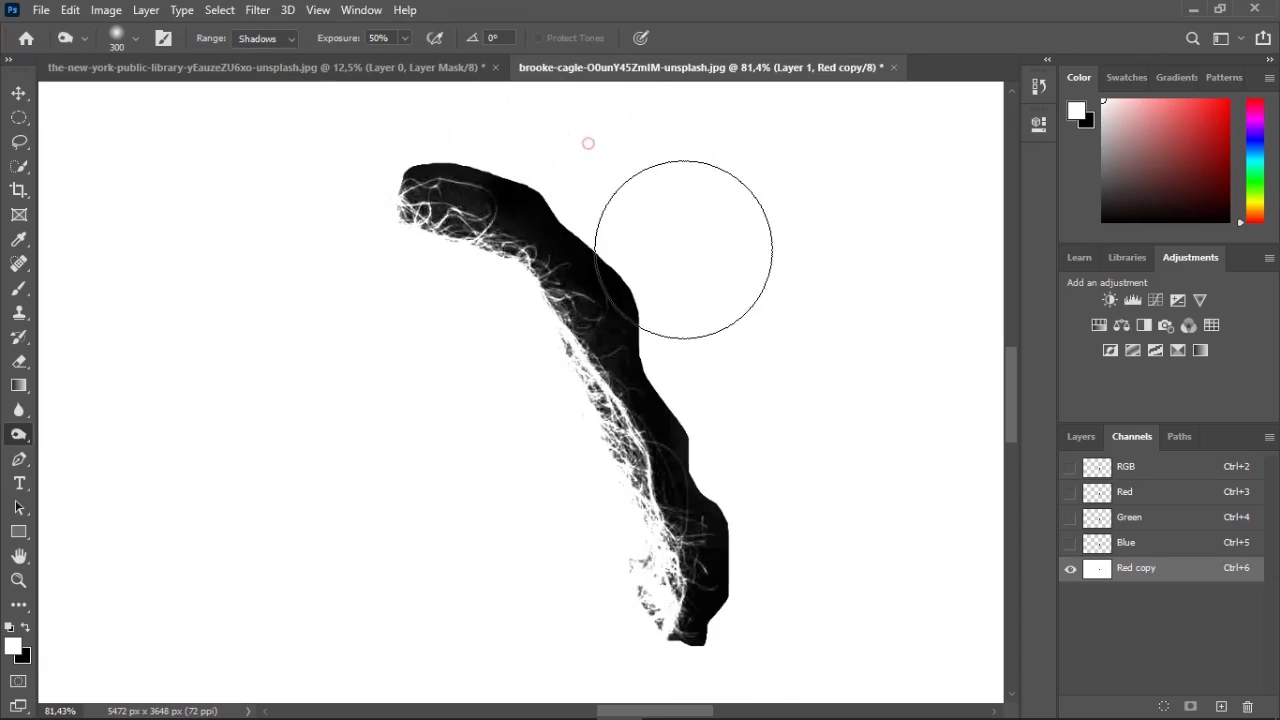
mouse_move(806, 643)
mouse_down()
mouse_move(640, 174)
mouse_move(557, 114)
mouse_move(740, 251)
mouse_move(827, 545)
mouse_up()
drag(340, 38, 318, 40)
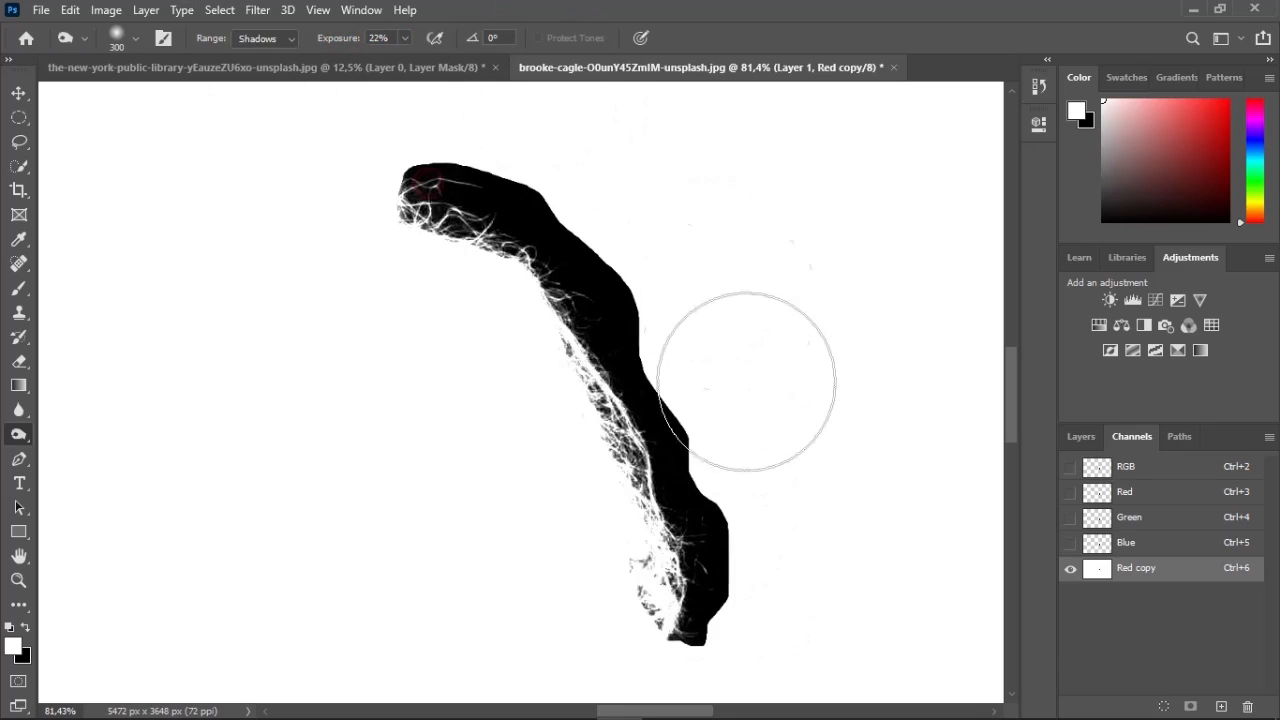
drag(350, 40, 338, 40)
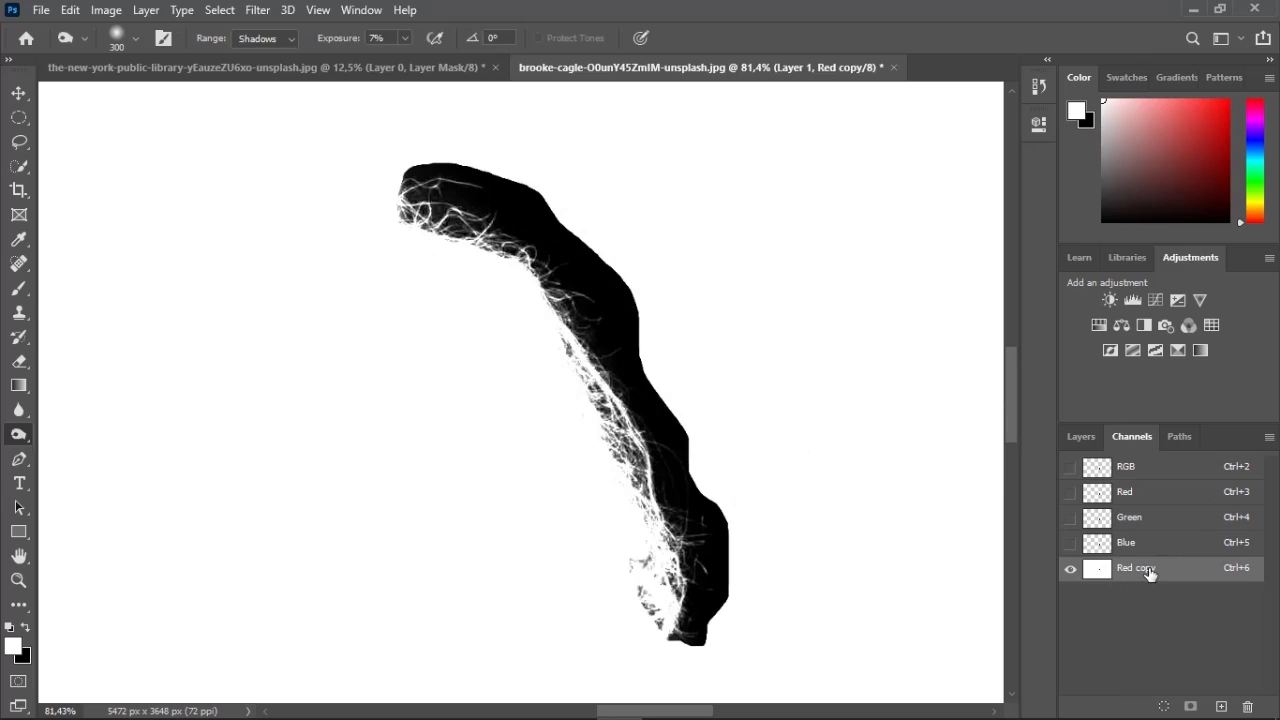
Load the Red copy channel as a selection, return to the RGB composite and turn the selection into a mask on Layer 1
key(ctrl)
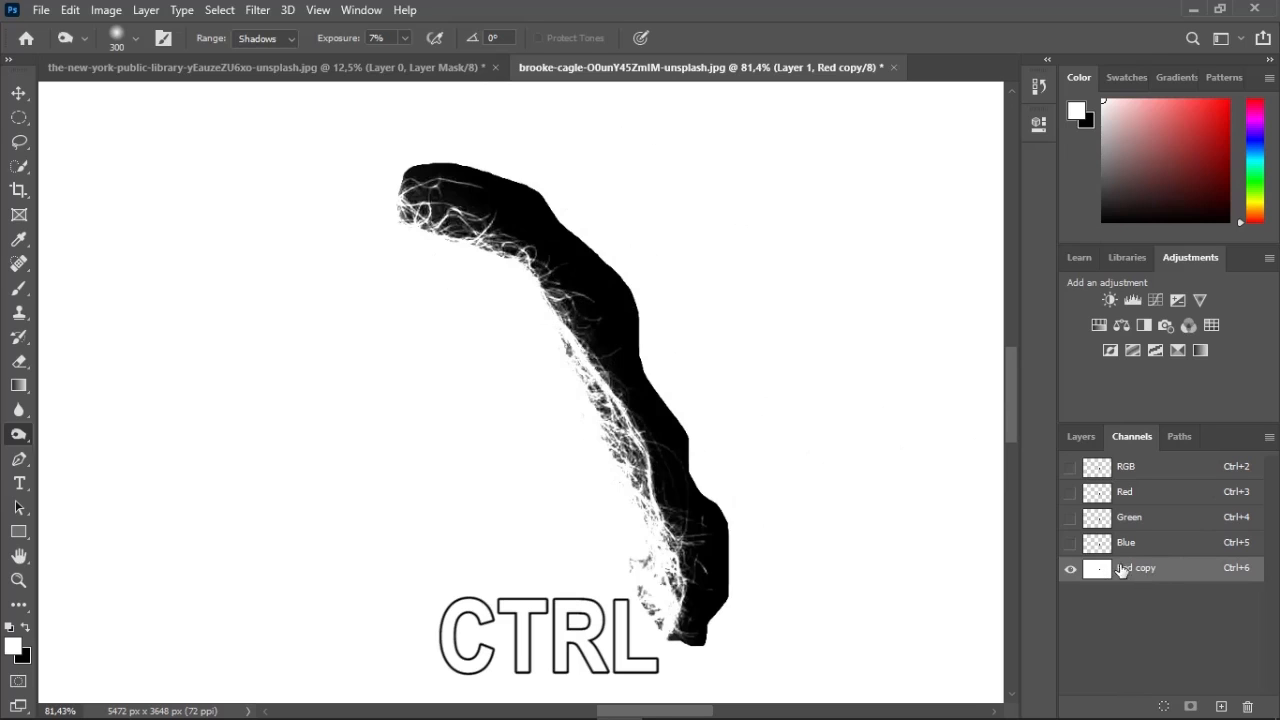
ctrl+click(1097, 570)
mouse_move(715, 467)
mouse_down()
mouse_move(683, 605)
mouse_move(670, 533)
mouse_move(564, 348)
mouse_move(428, 221)
mouse_up()
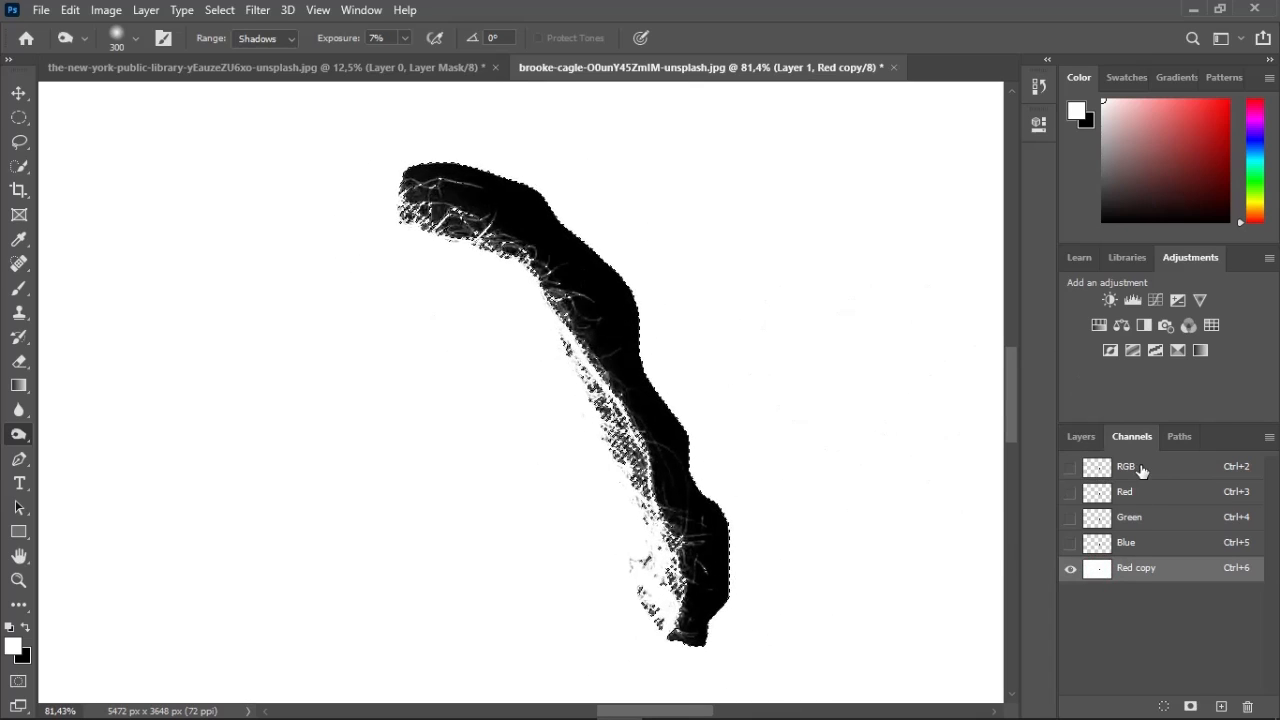
click(1130, 467)
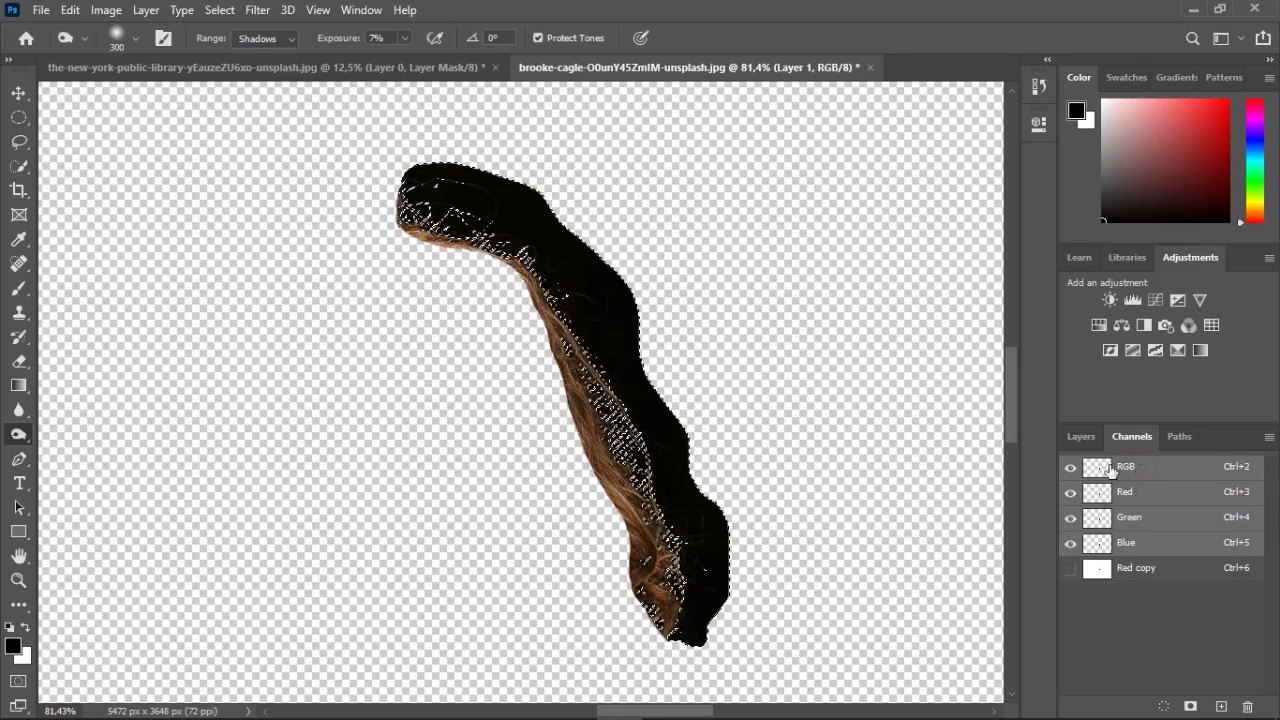
click(1082, 437)
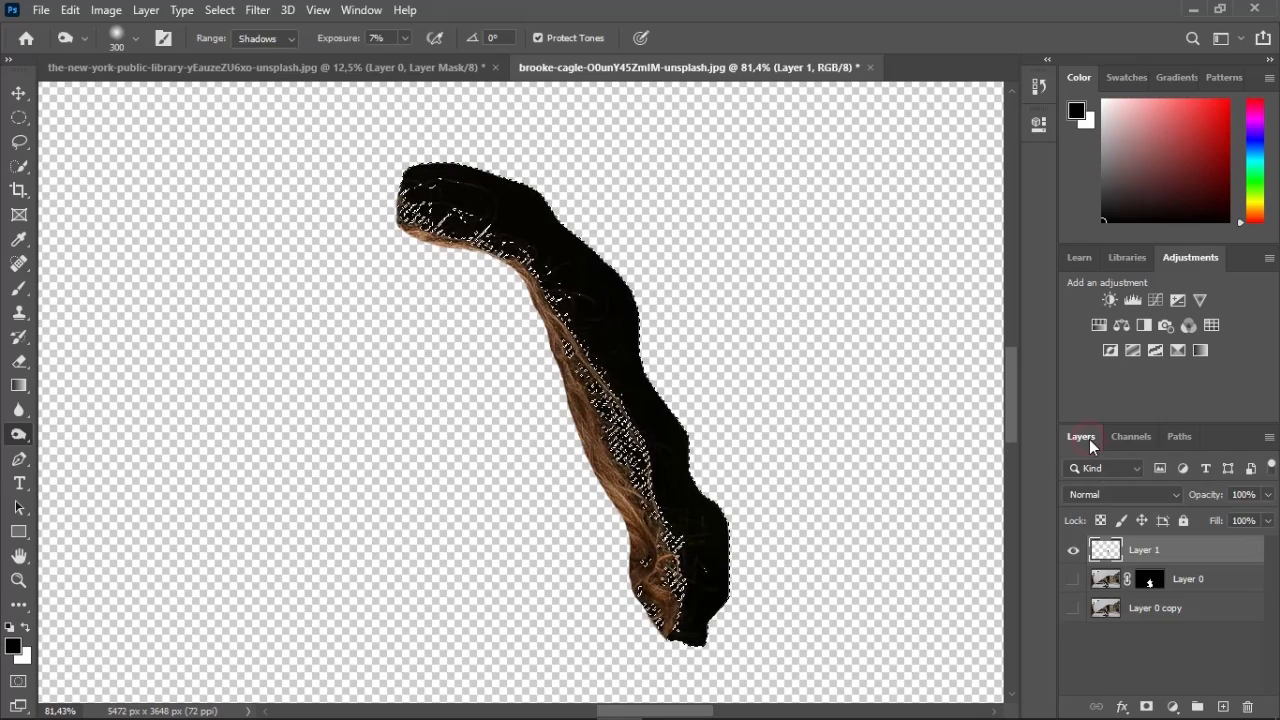
click(1147, 706)
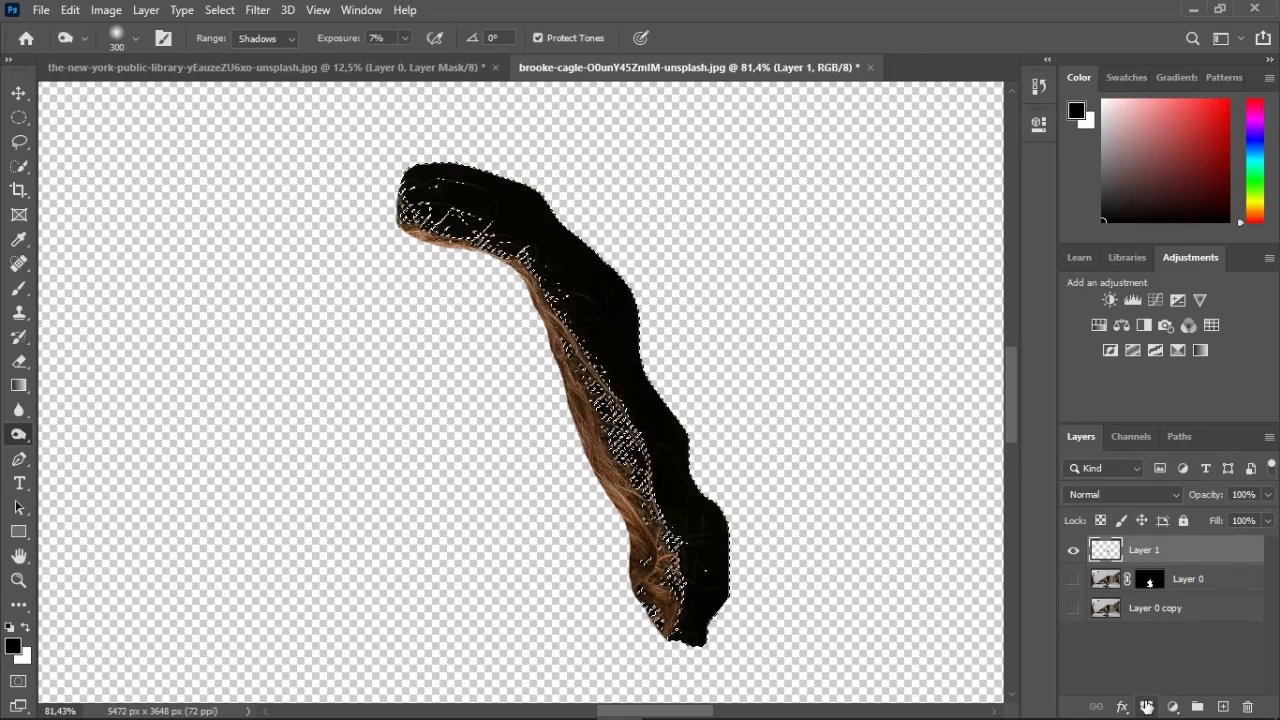
Paint black on Layer 1's mask to erase the leftover strip outline and residue around the hair, reducing the brush opacity to 28%
scroll(651, 414, down, 1)
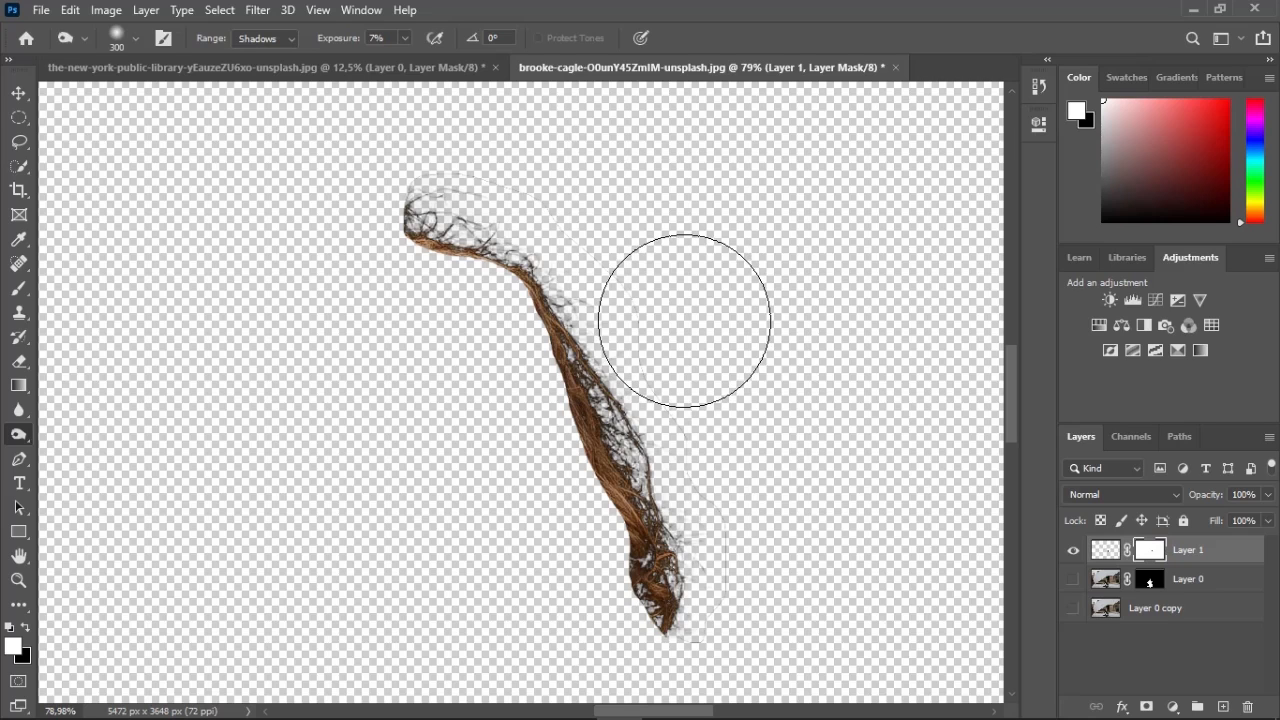
key(b)
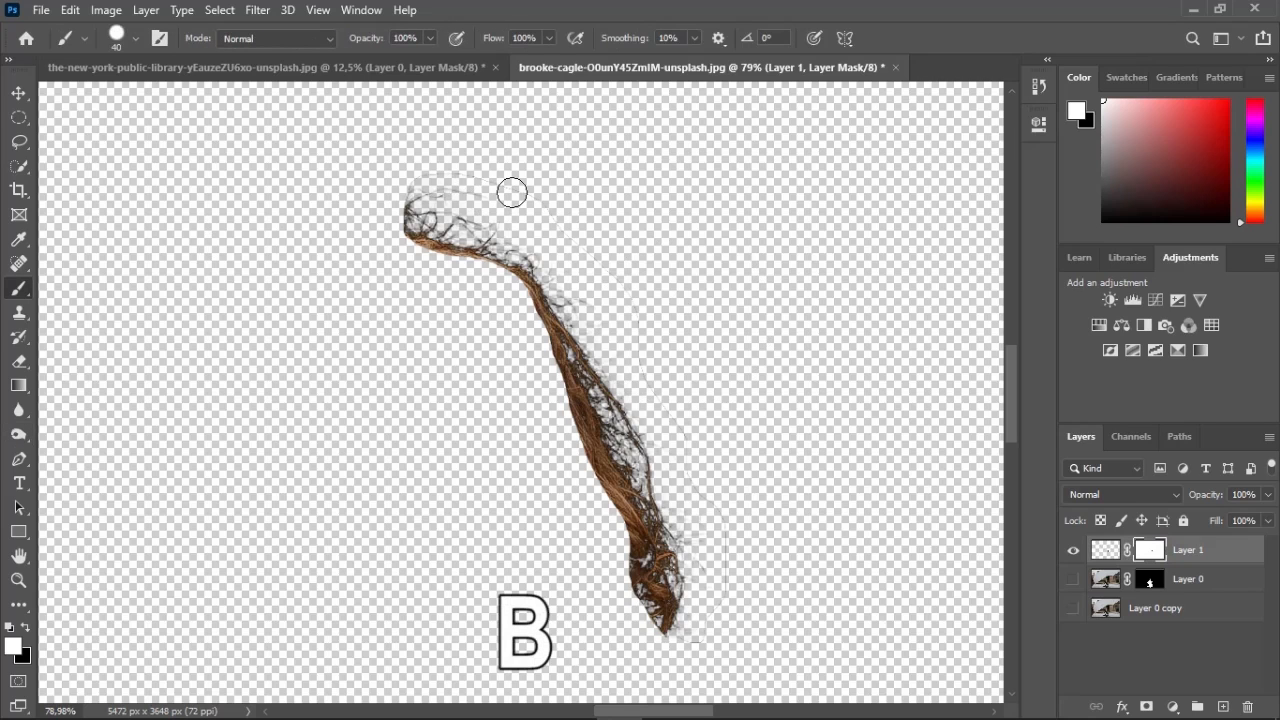
key(x)
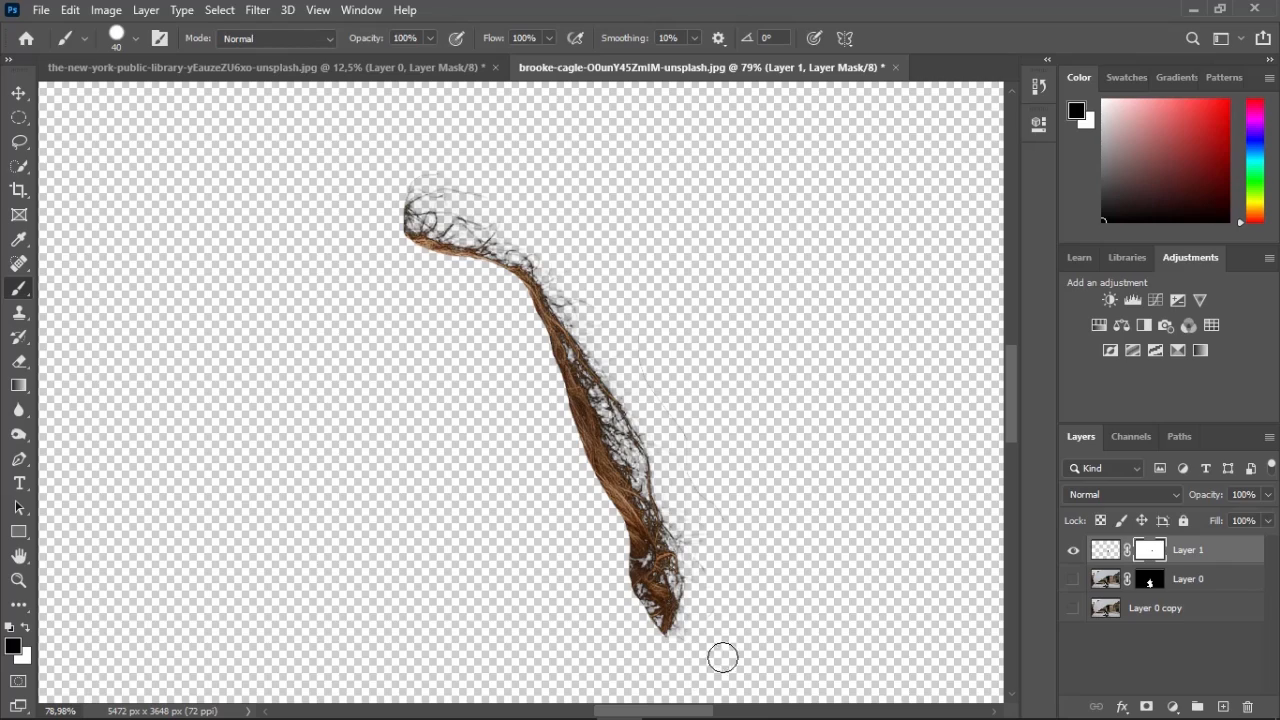
scroll(674, 566, up, 2)
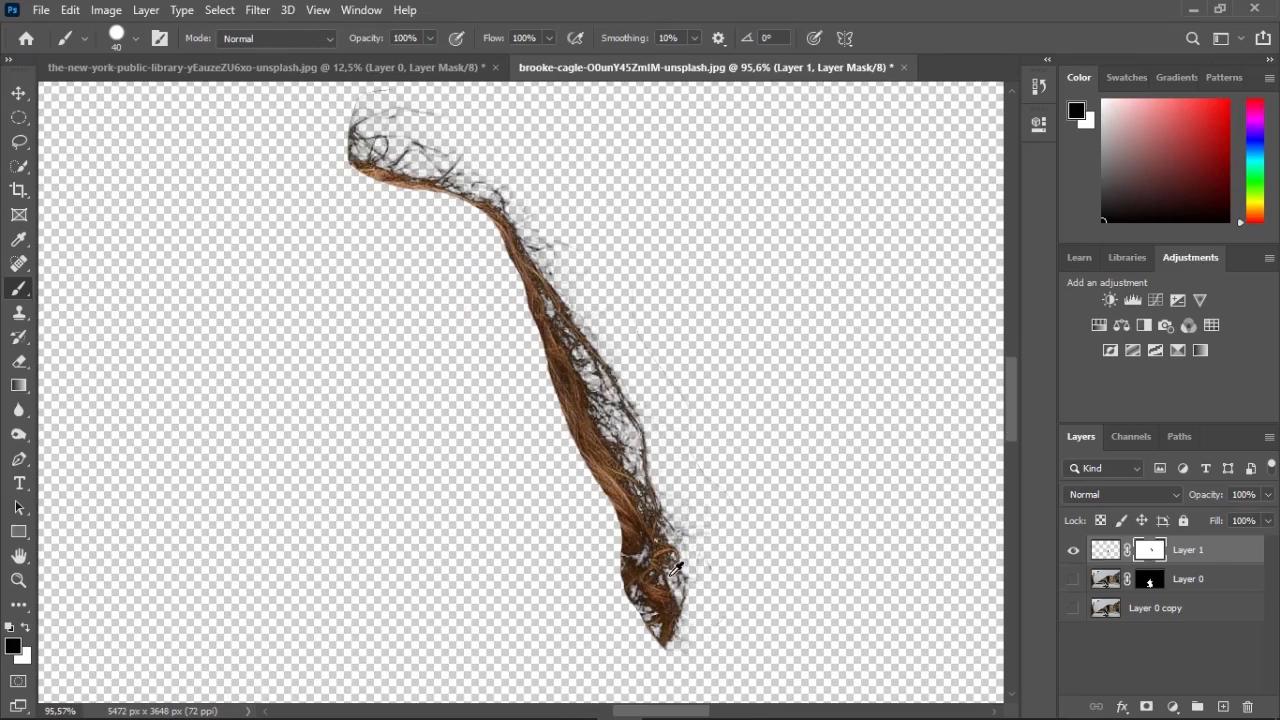
scroll(676, 567, up, 5)
scroll(686, 563, down, 1)
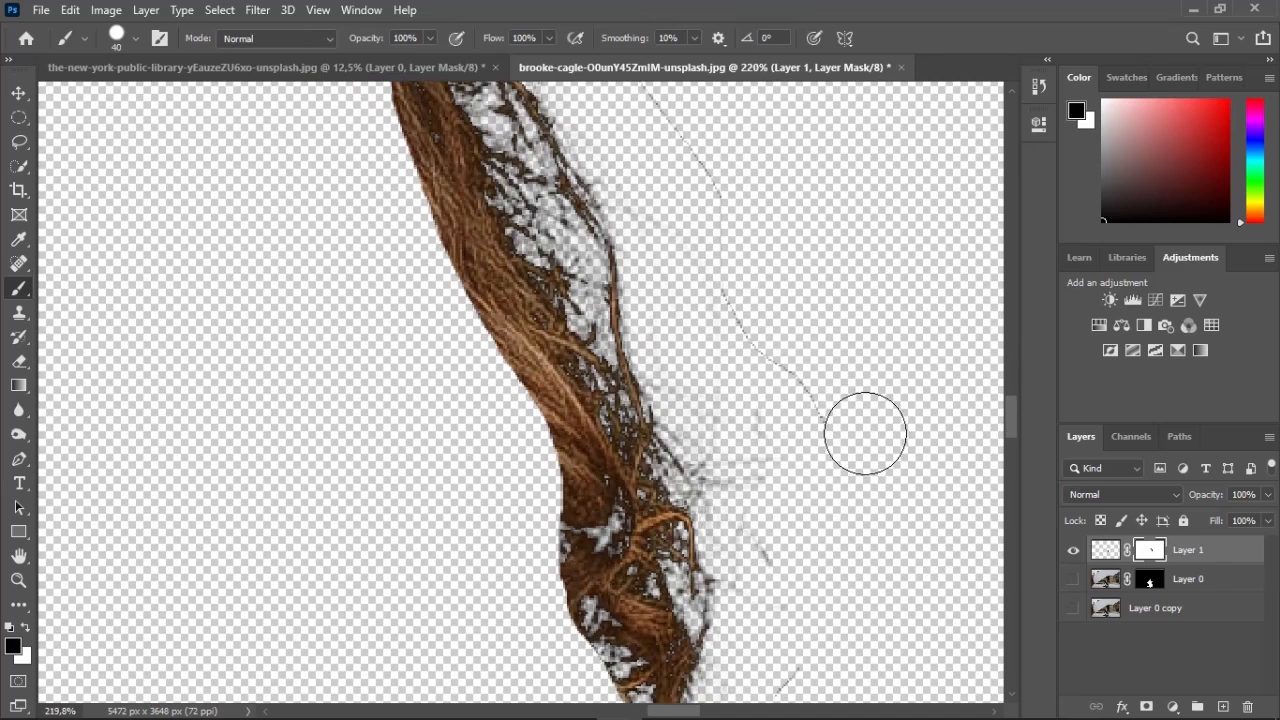
key(x)
scroll(820, 341, down, 3)
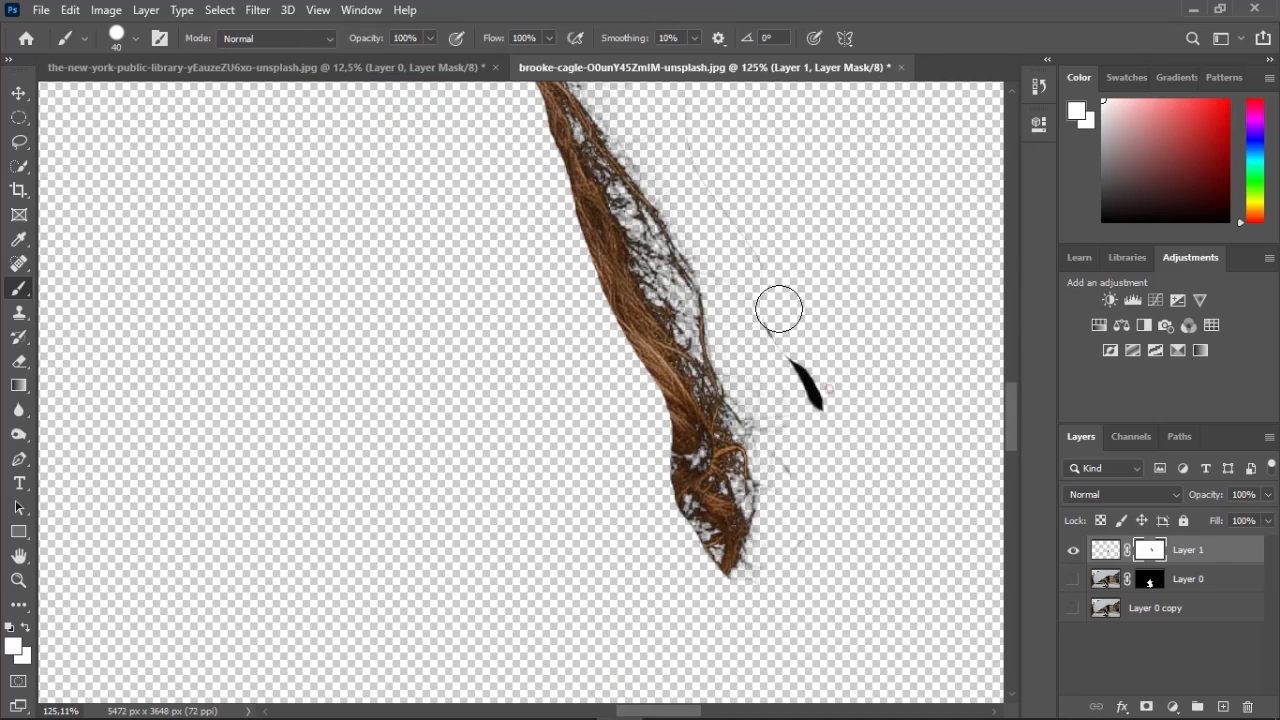
key(x)
drag(842, 439, 703, 234)
scroll(760, 280, up, 2)
scroll(701, 270, up, 2)
scroll(697, 300, up, 3)
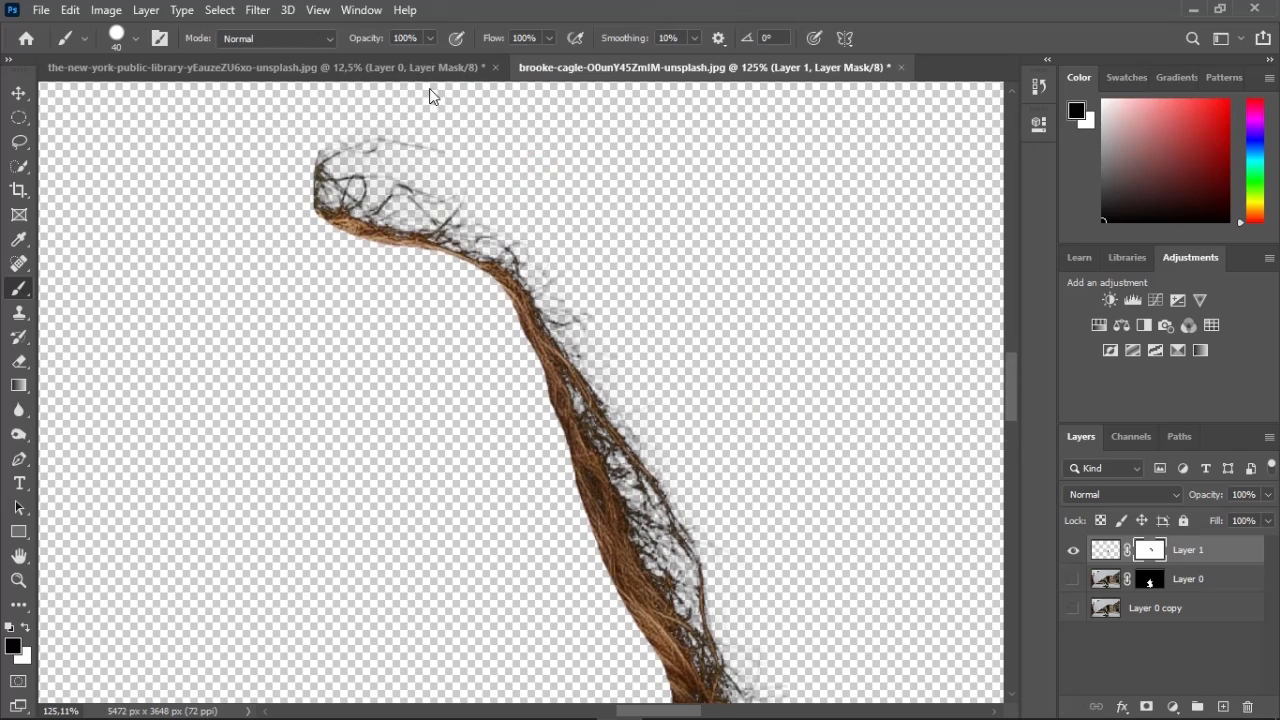
scroll(417, 218, down, 2)
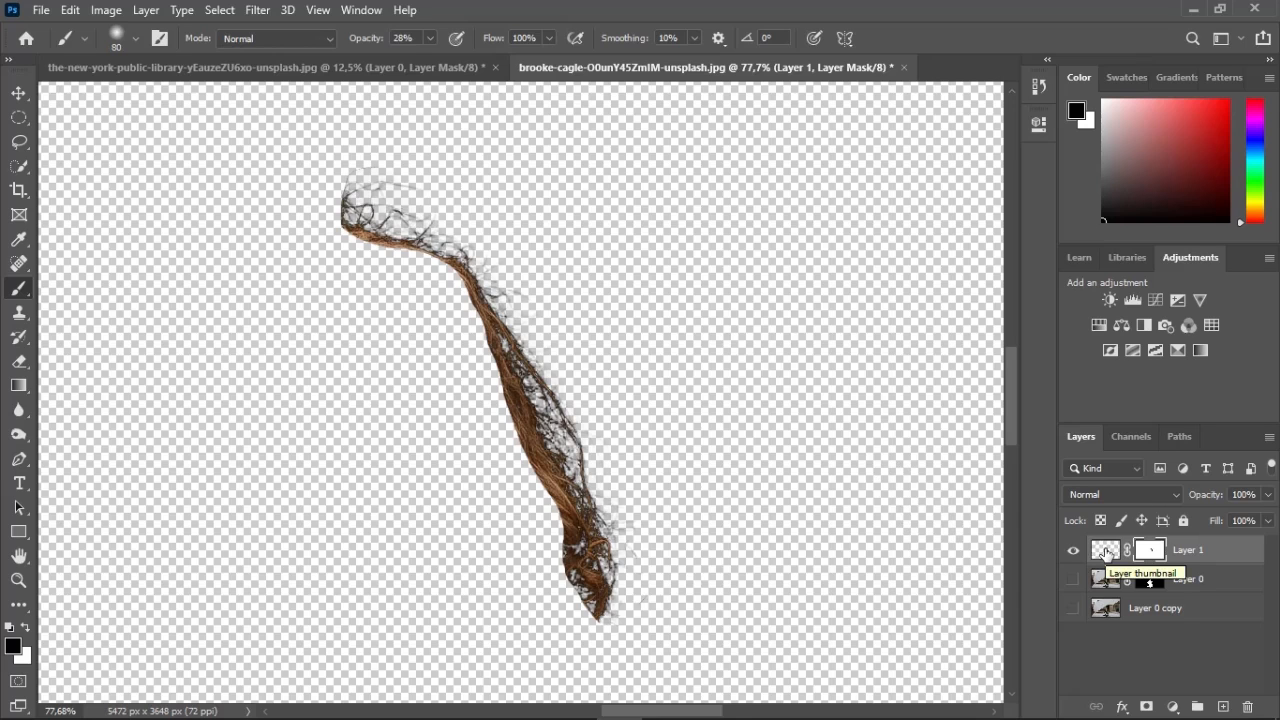
Convert Layer 1 to a smart object and rename it rambut
right_click(1180, 553)
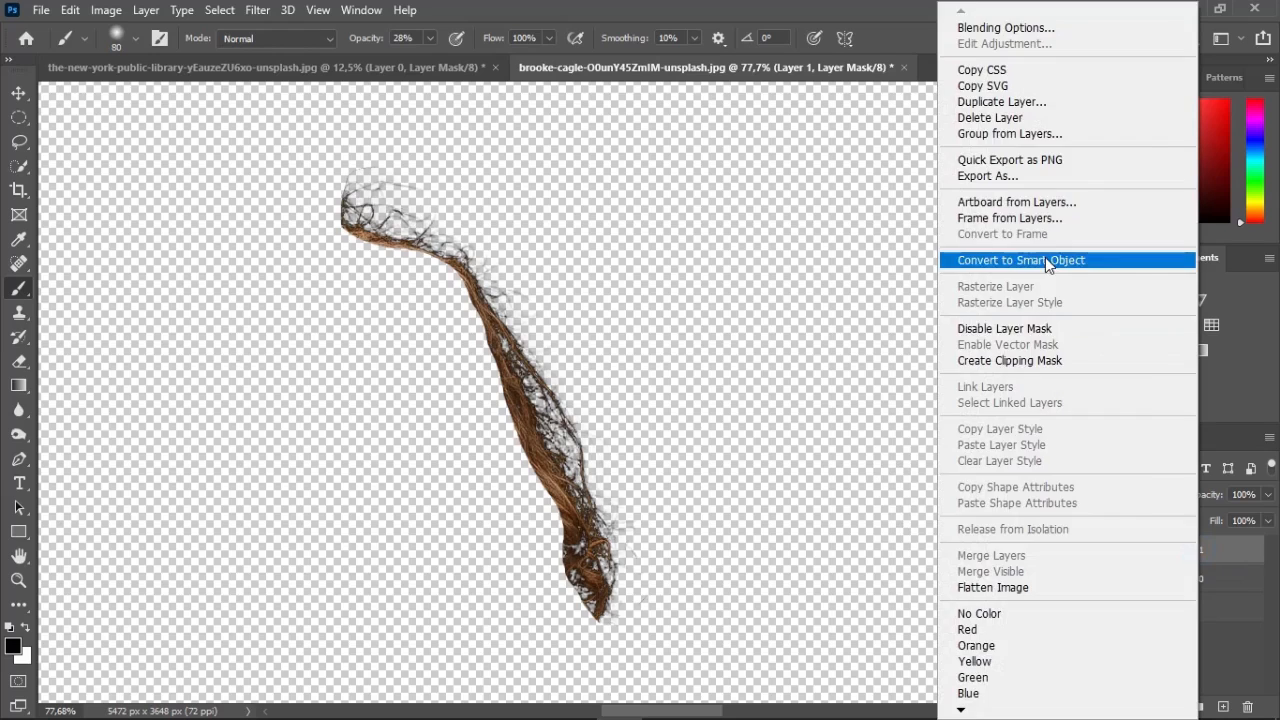
click(1045, 256)
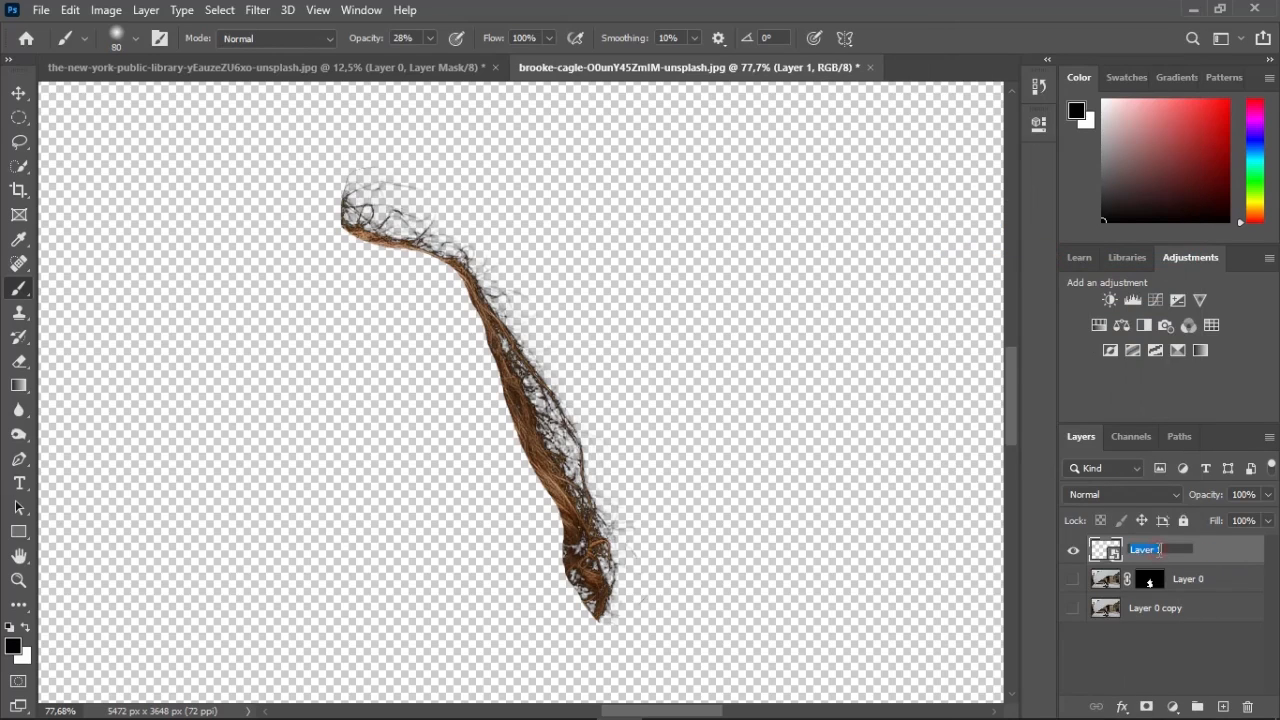
key(Return)
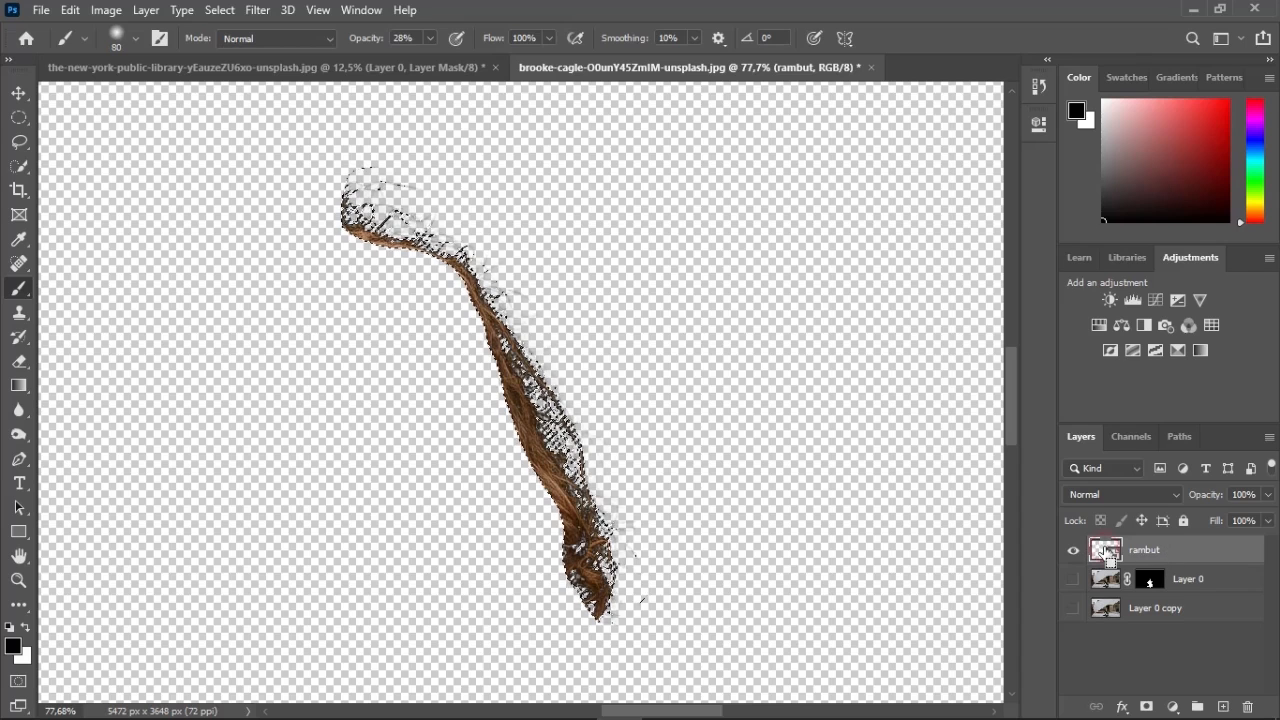
Load the rambut layer's outline as a selection, contract it and apply it as a layer mask
click(225, 10)
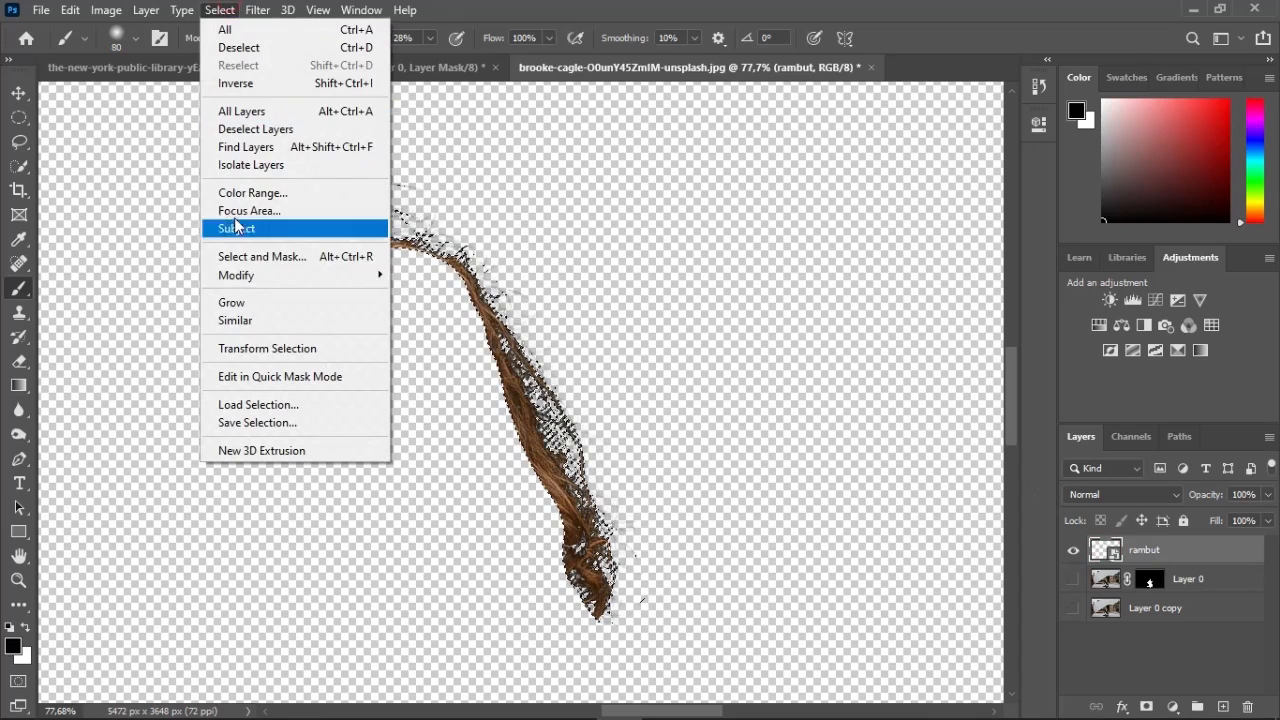
click(240, 281)
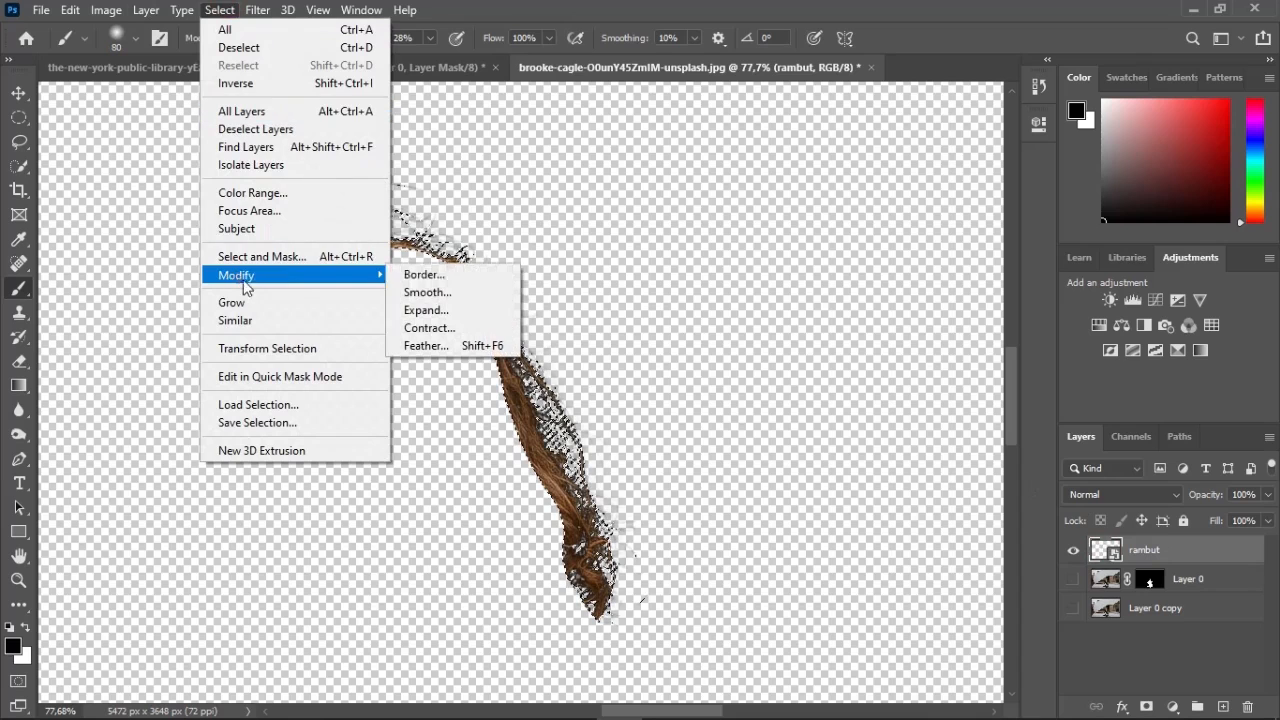
click(442, 328)
click(724, 230)
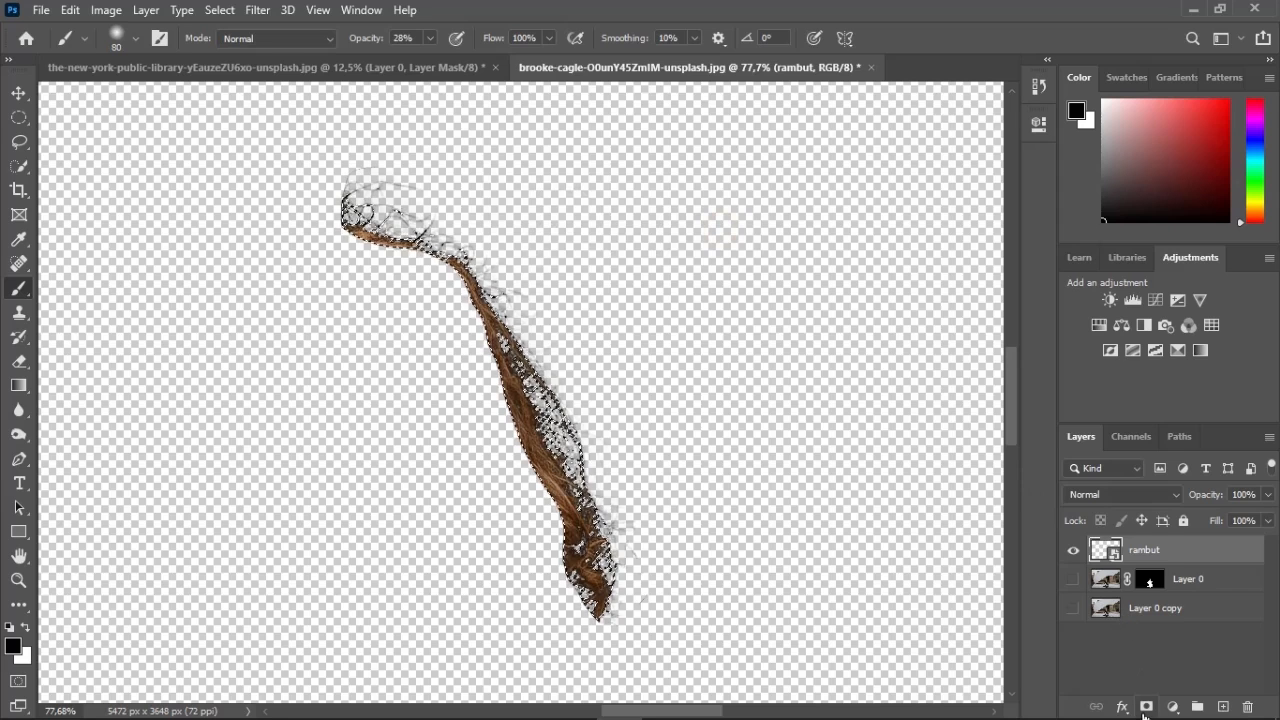
click(1145, 707)
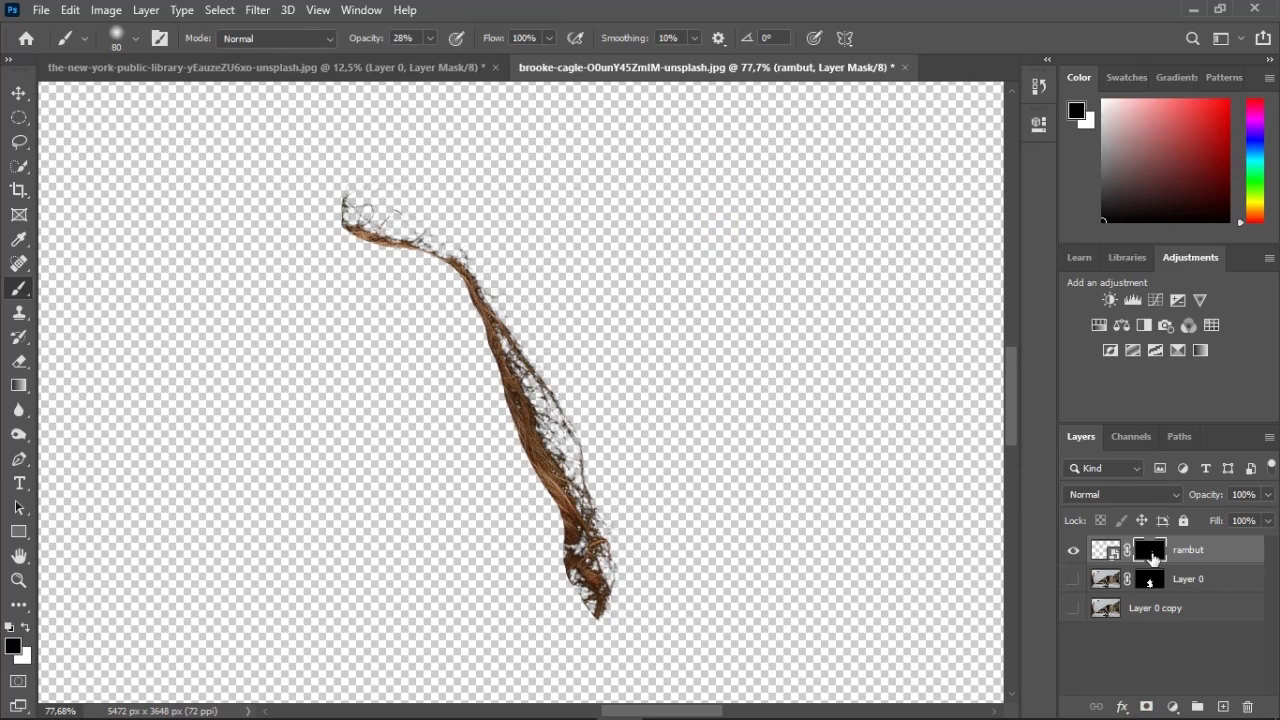
Compare the hair with the rambut mask off and on, and make Layer 0 visible beneath it
shift+click(1153, 558)
shift+click(1153, 558)
shift+click(1143, 553)
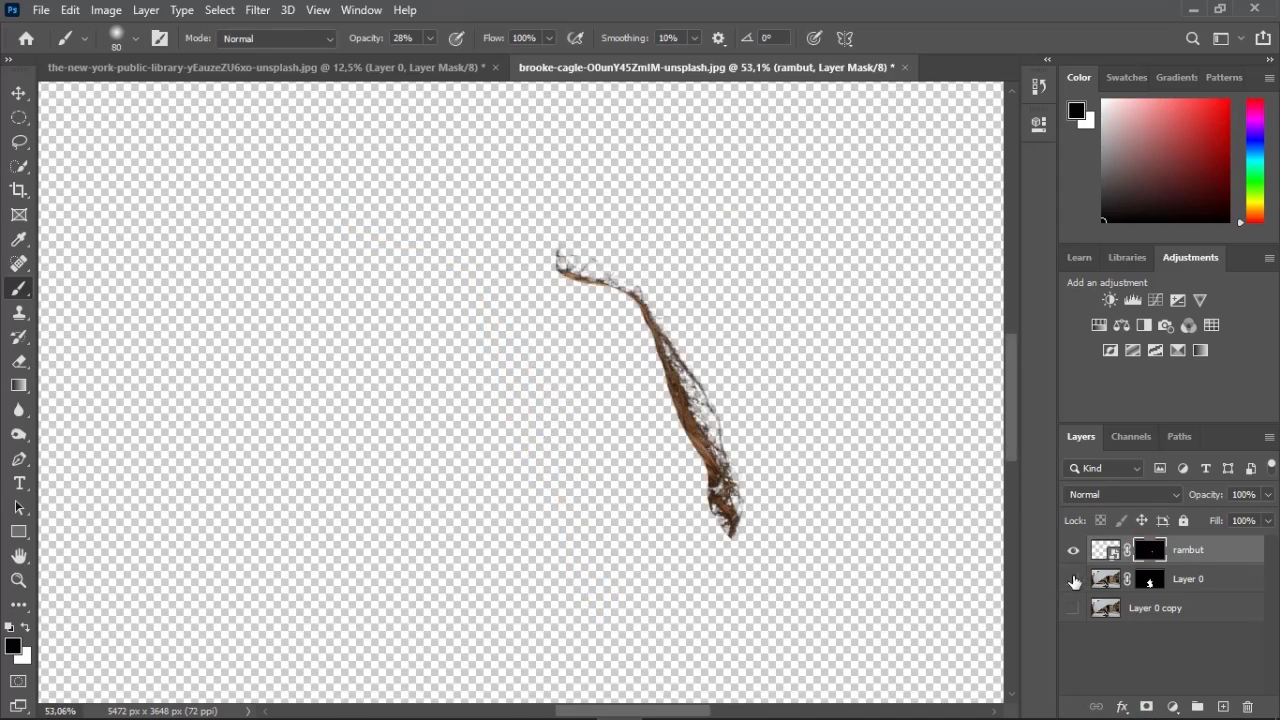
click(1073, 579)
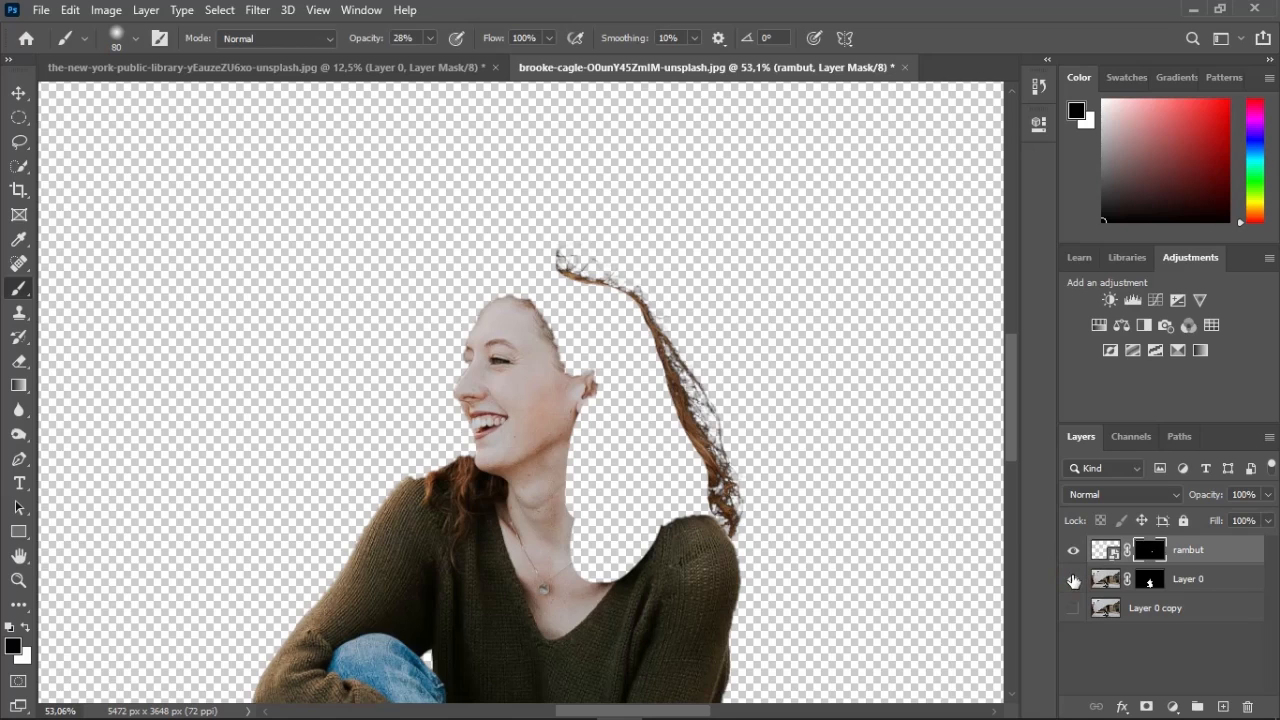
Paint white on Layer 0's mask with a 200 px Hard Round brush at 100% opacity to restore the missing hair inside the outline
click(1156, 582)
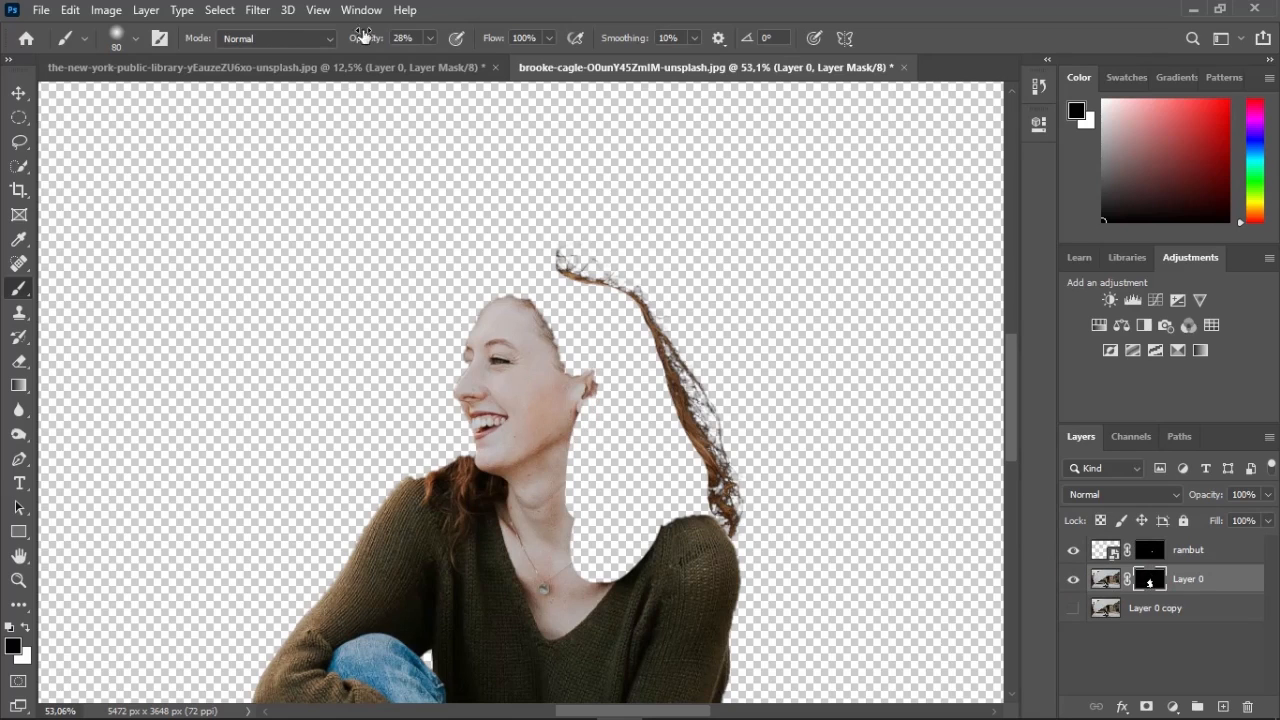
right_click(557, 360)
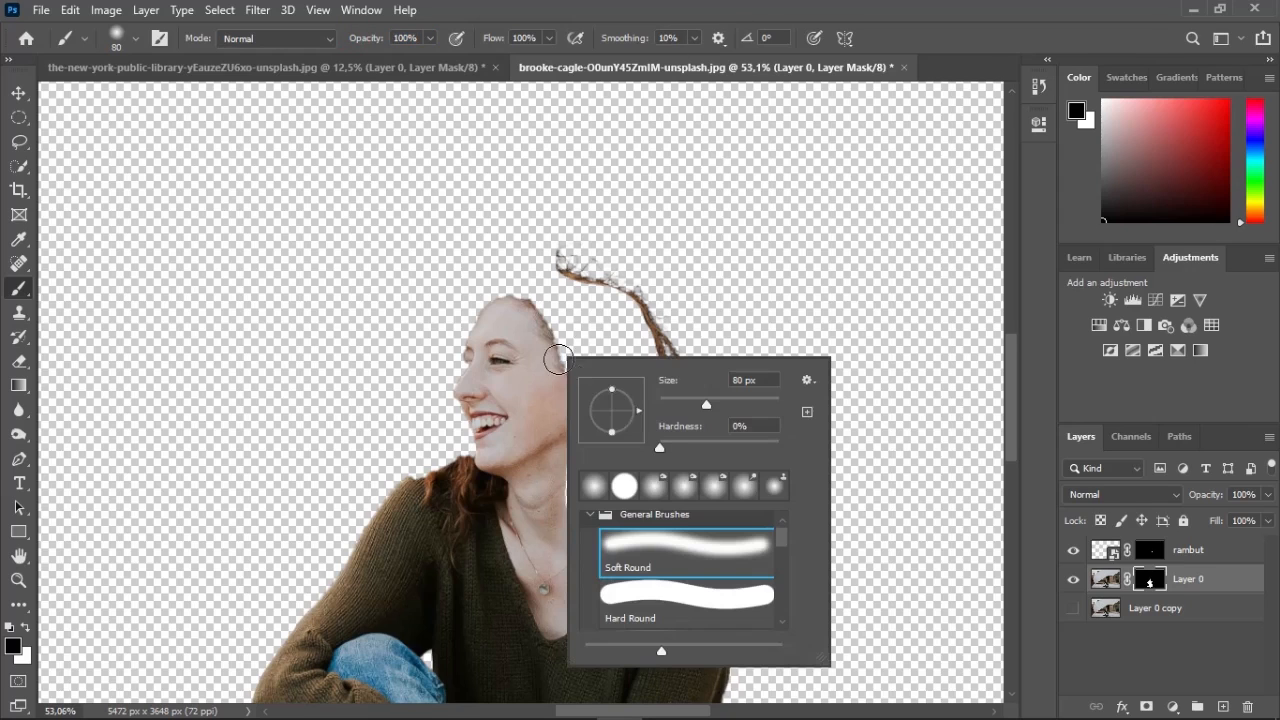
double_click(658, 599)
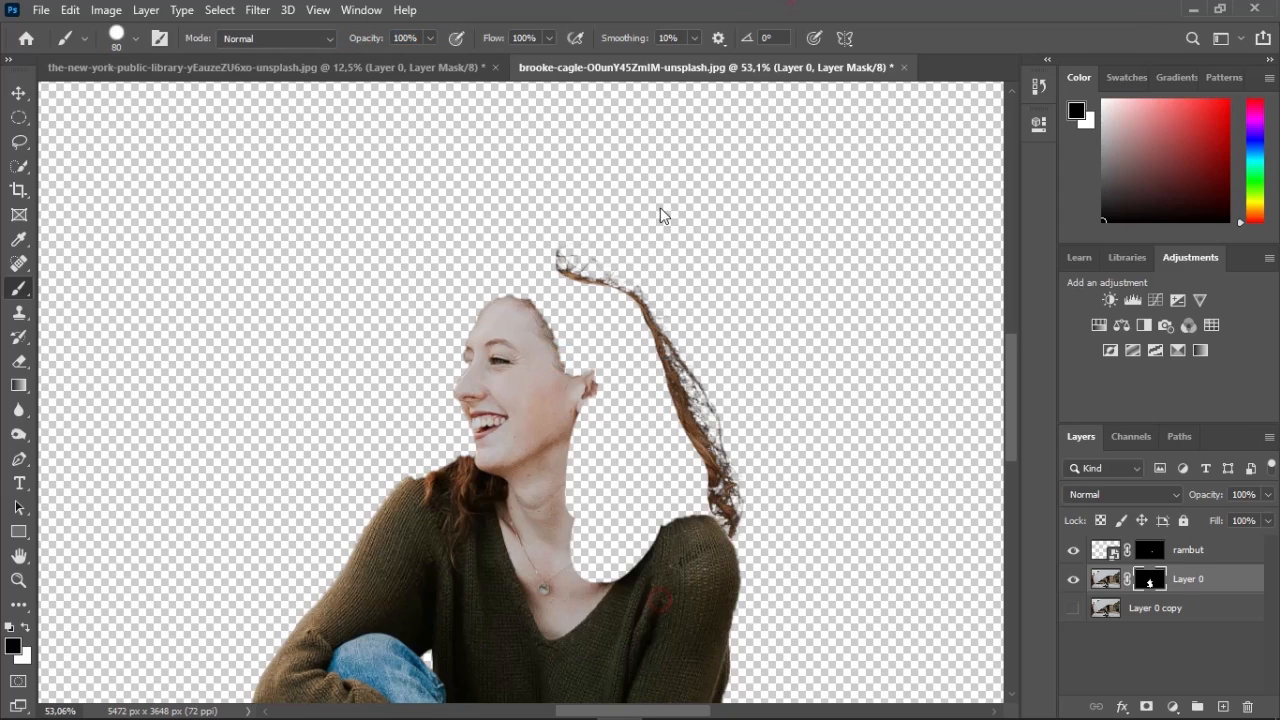
key(bracketright)
key(bracketright)
key(bracketright)
key(bracketright)
key(bracketright)
click(26, 627)
mouse_move(573, 425)
mouse_down()
mouse_move(631, 484)
mouse_move(645, 515)
mouse_move(685, 499)
mouse_move(678, 512)
mouse_move(706, 563)
mouse_move(661, 507)
mouse_move(681, 430)
mouse_move(609, 297)
mouse_move(590, 276)
mouse_move(578, 307)
mouse_move(592, 376)
mouse_move(556, 247)
mouse_move(497, 258)
mouse_move(546, 308)
mouse_move(437, 270)
mouse_up()
alt+scroll(635, 485, up, 5)
scroll(590, 290, up, 3)
scroll(534, 214, up, 2)
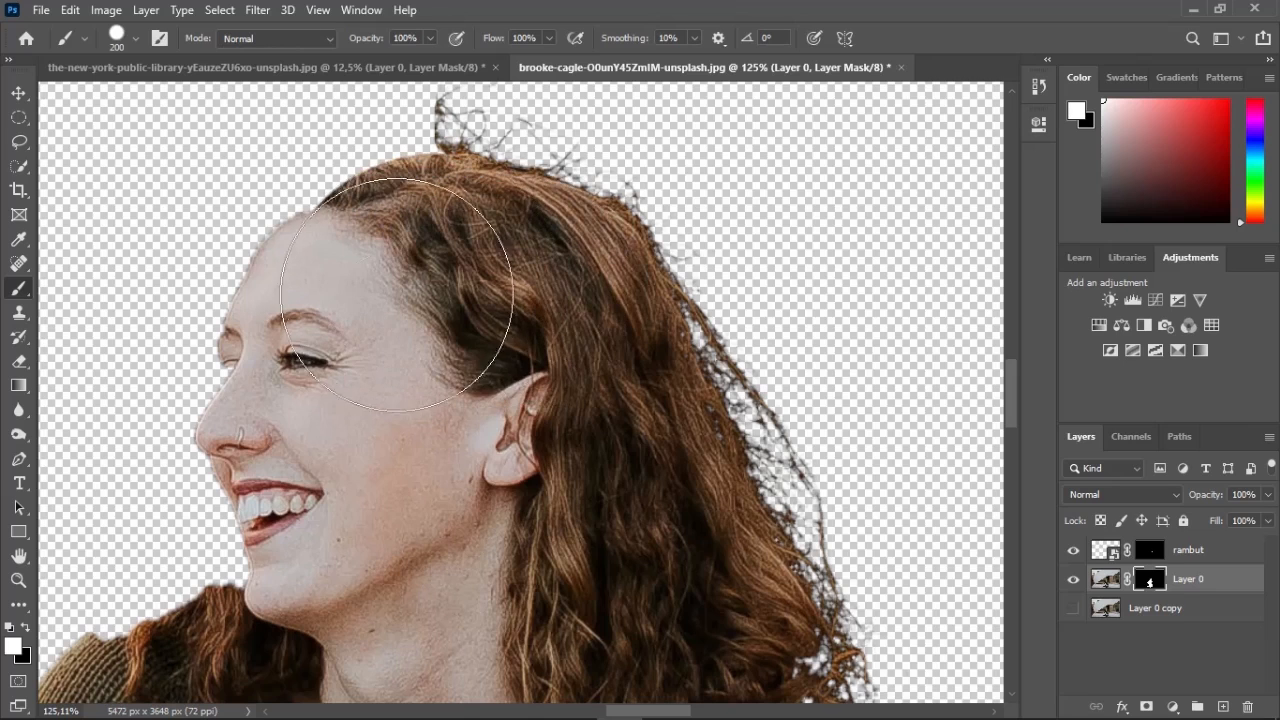
scroll(490, 403, down, 7)
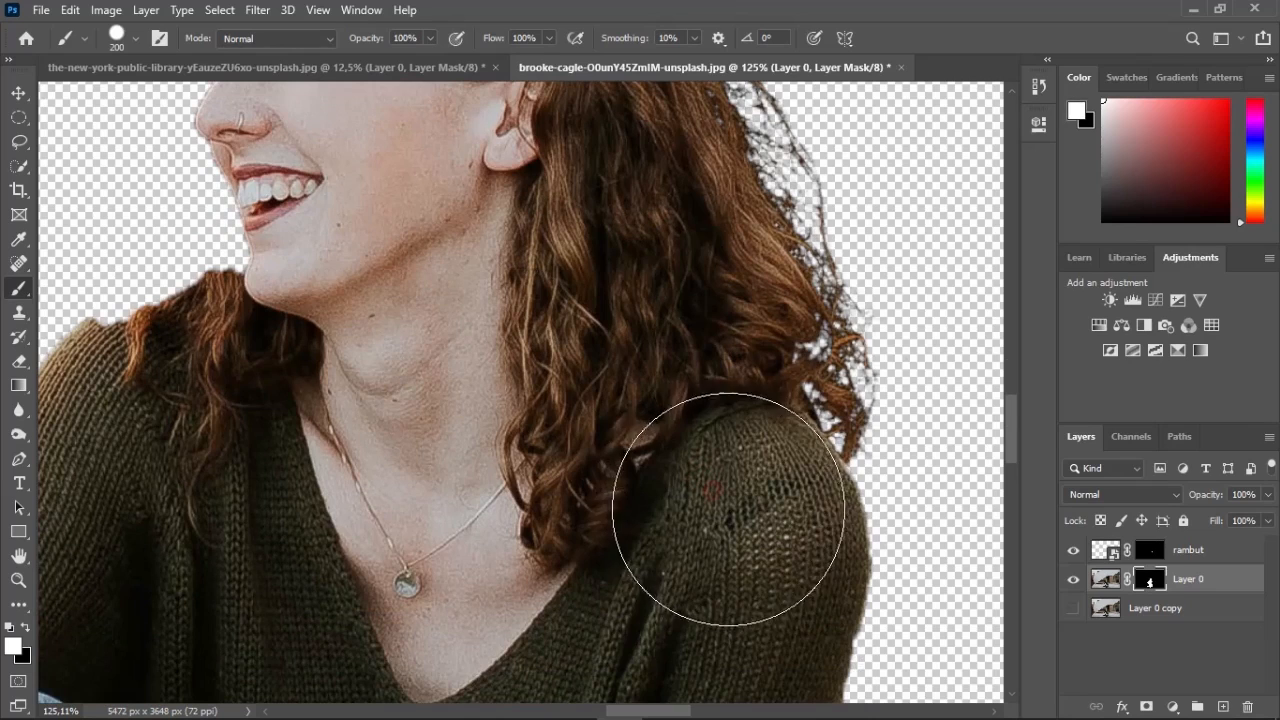
scroll(657, 466, up, 4)
scroll(666, 488, down, 4)
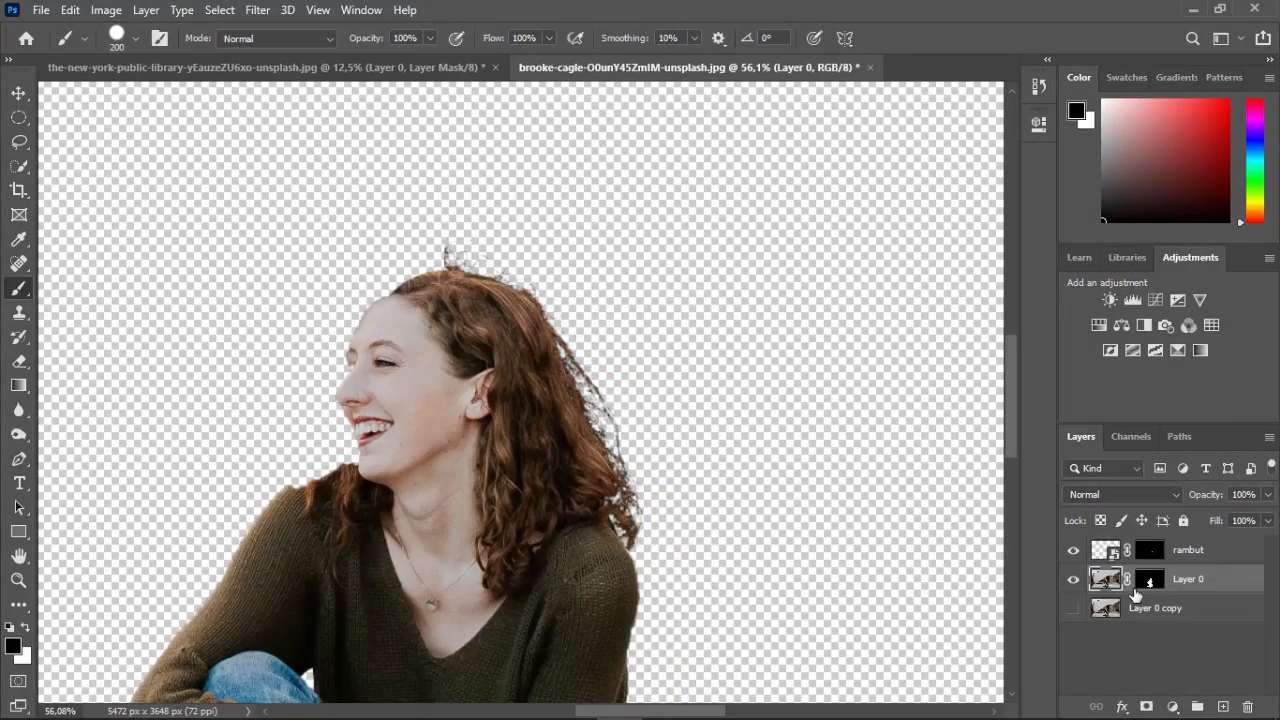
Show Layer 0 copy and lasso the flyaway hair in front of the face, from the crown down to the shoulder
click(1076, 609)
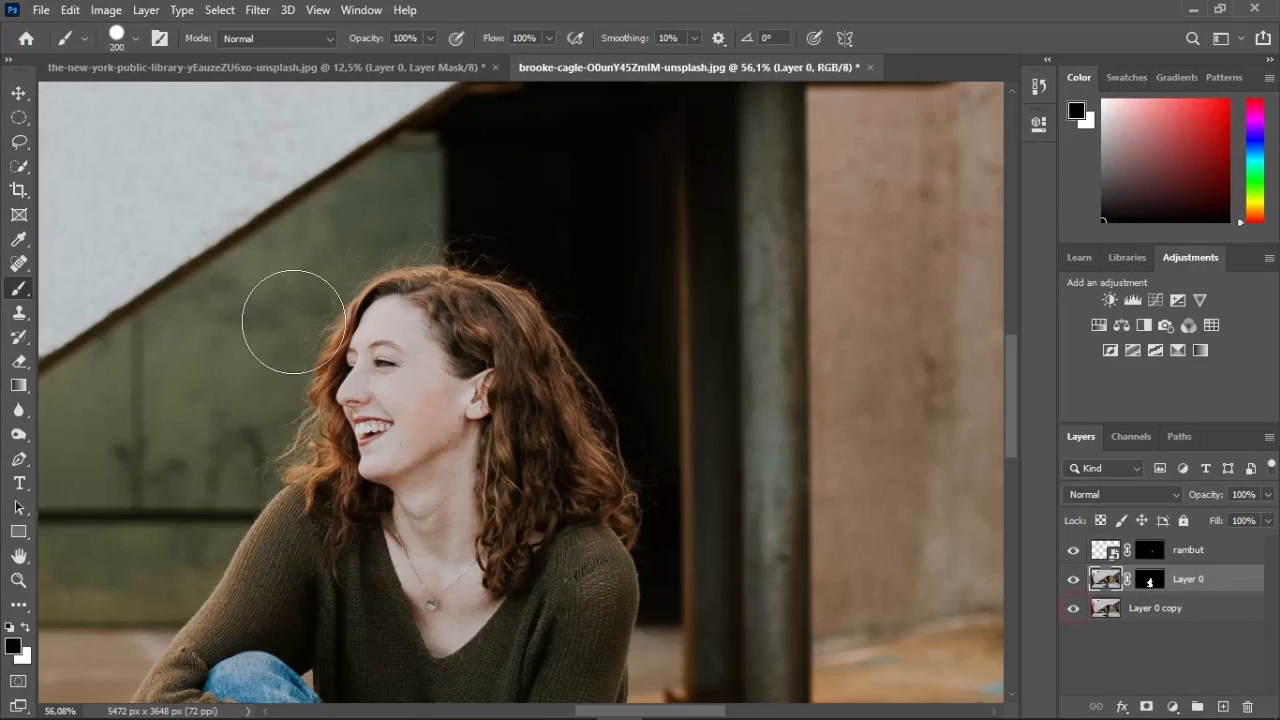
click(1149, 610)
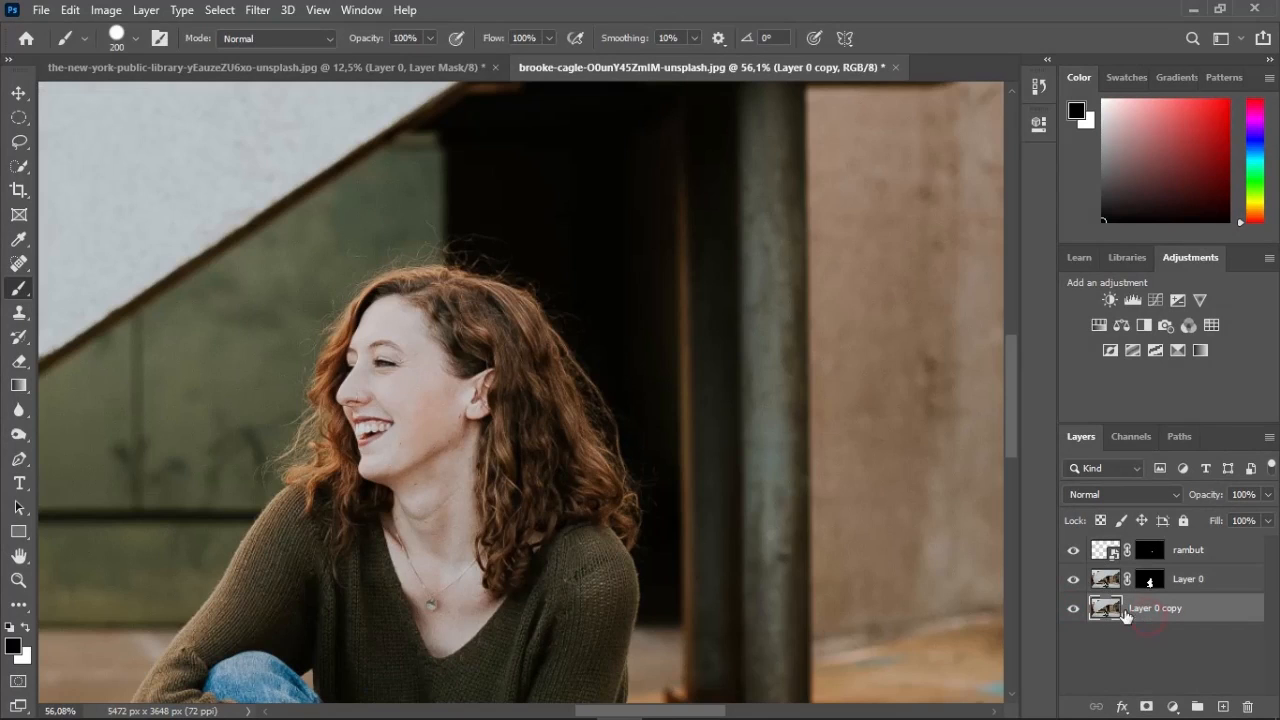
key(l)
scroll(205, 485, up, 5)
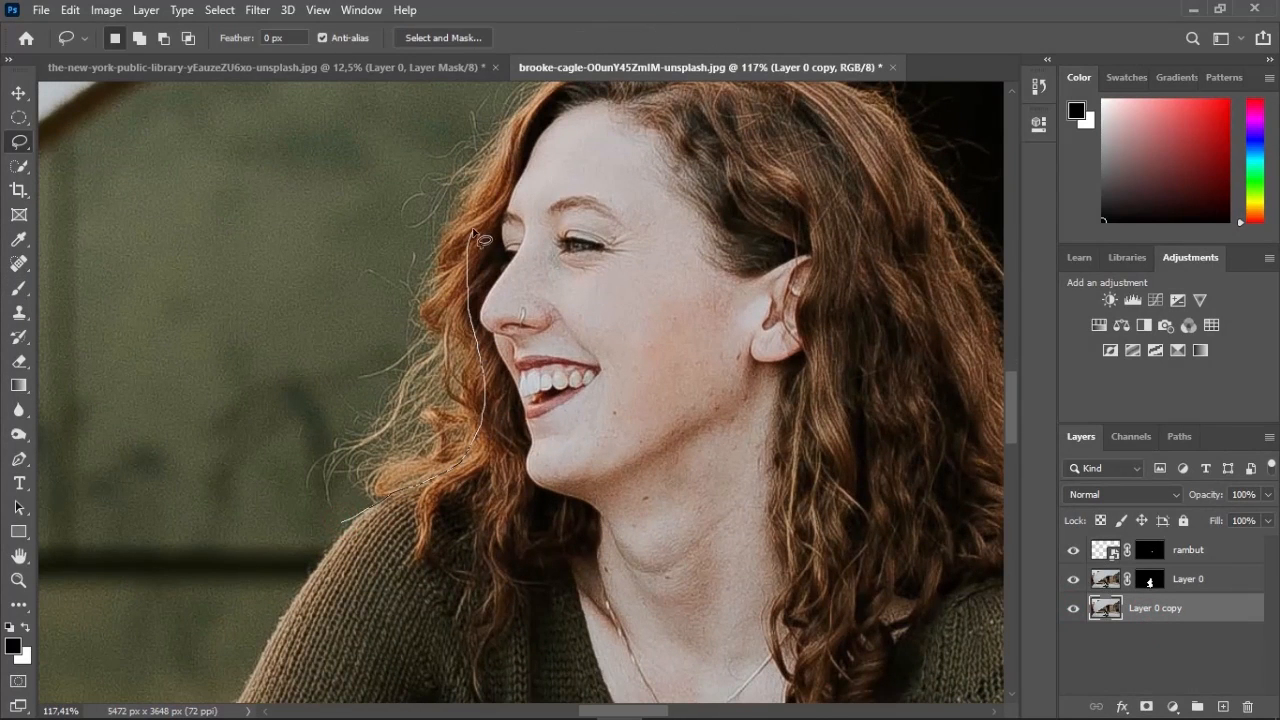
drag(502, 177, 502, 177)
scroll(506, 178, up, 3)
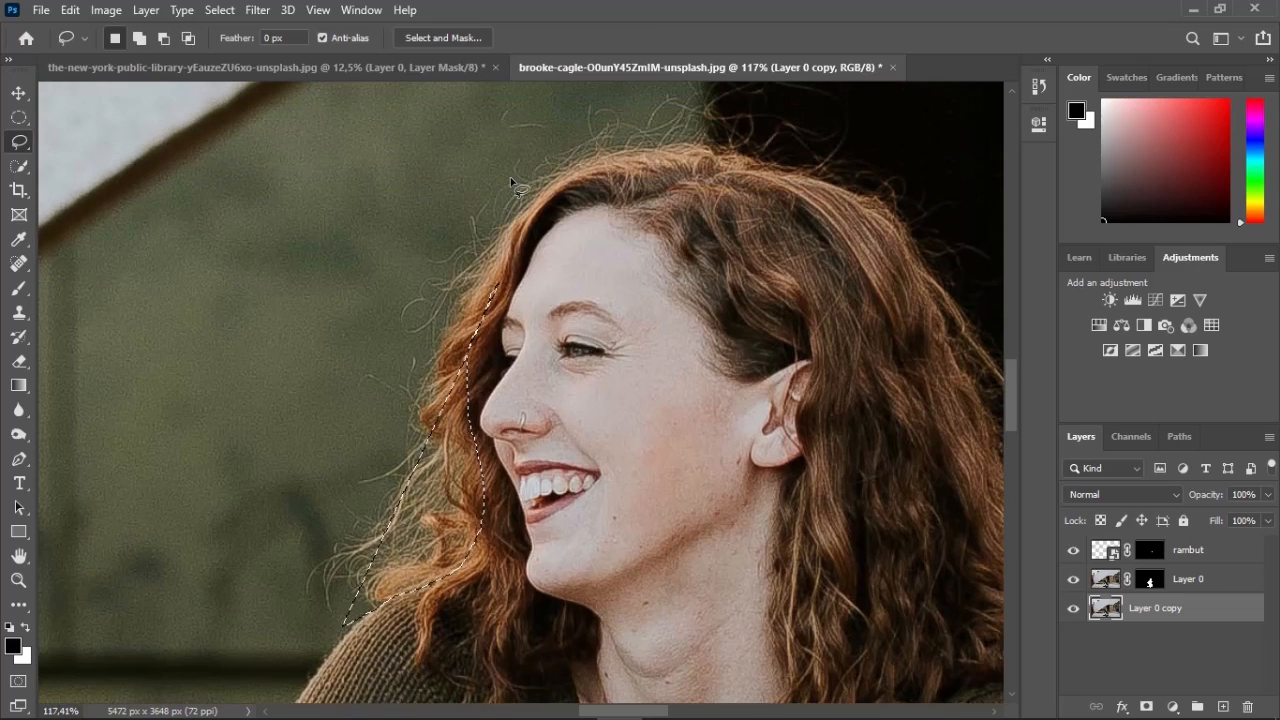
click(430, 580)
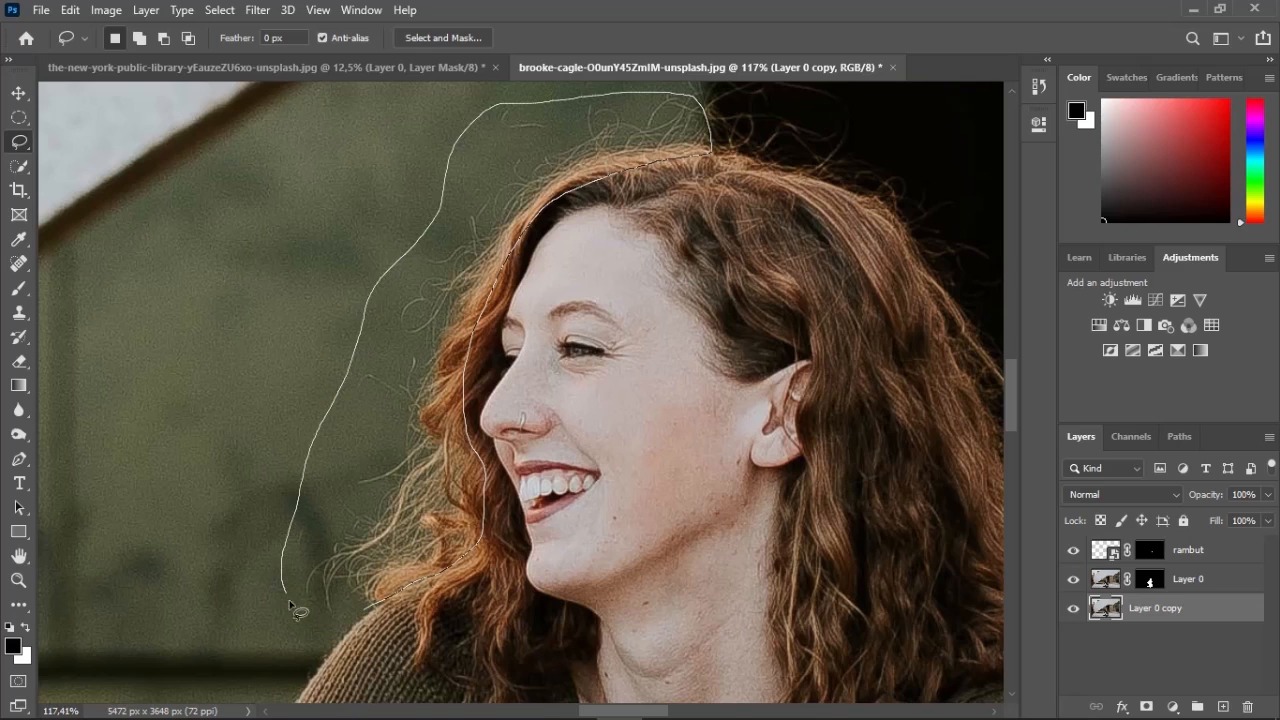
drag(351, 615, 354, 617)
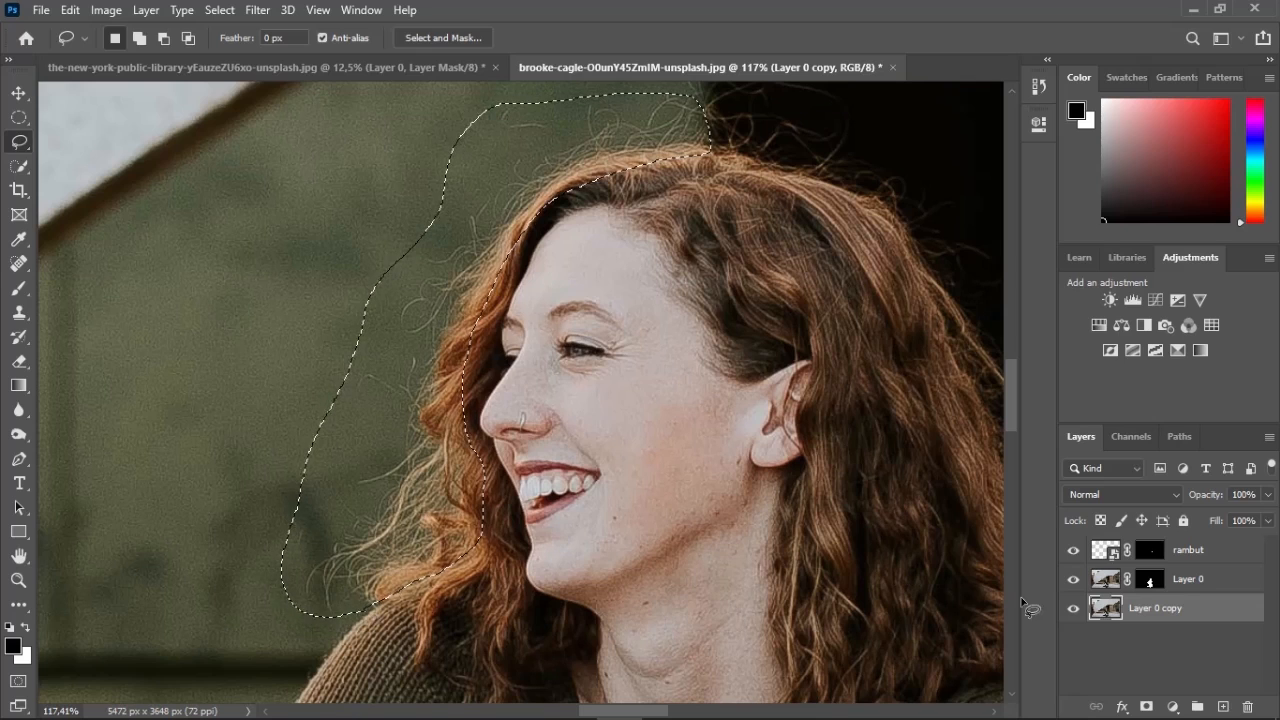
Copy the lassoed hair strip to a new layer, move it to the top of the stack and show it alone
key(ctrl+j)
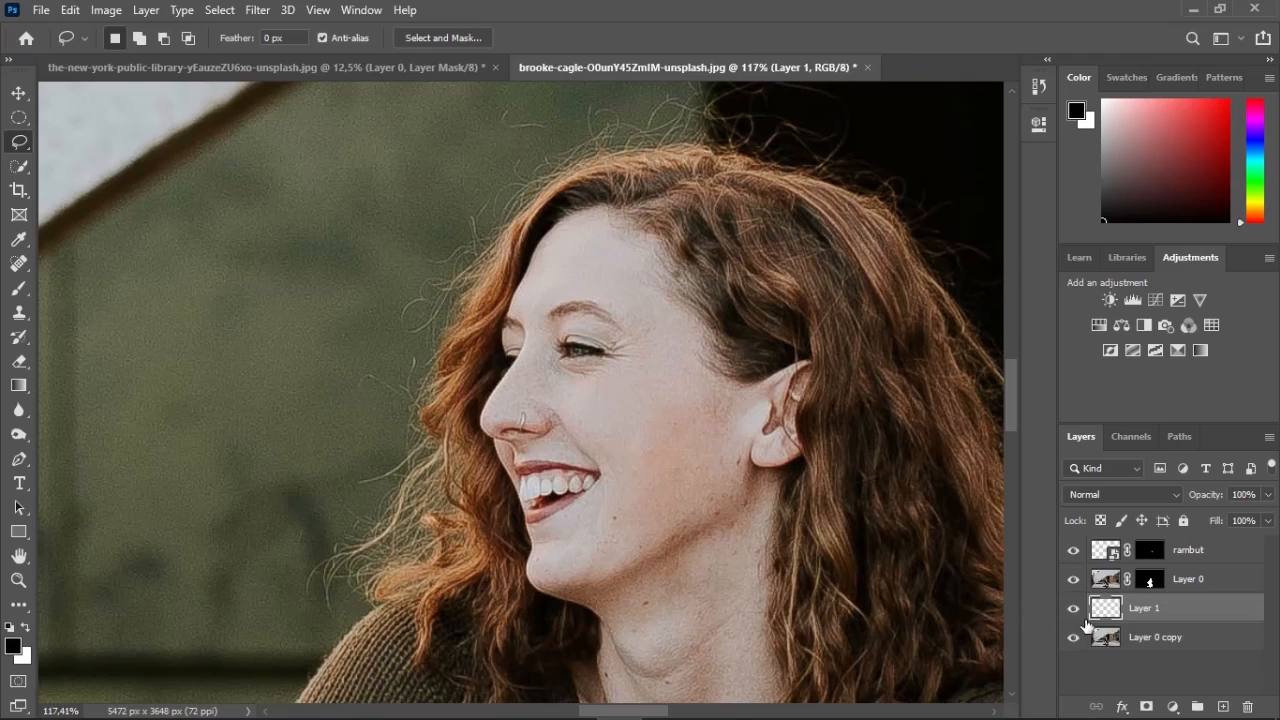
drag(1158, 612, 1143, 543)
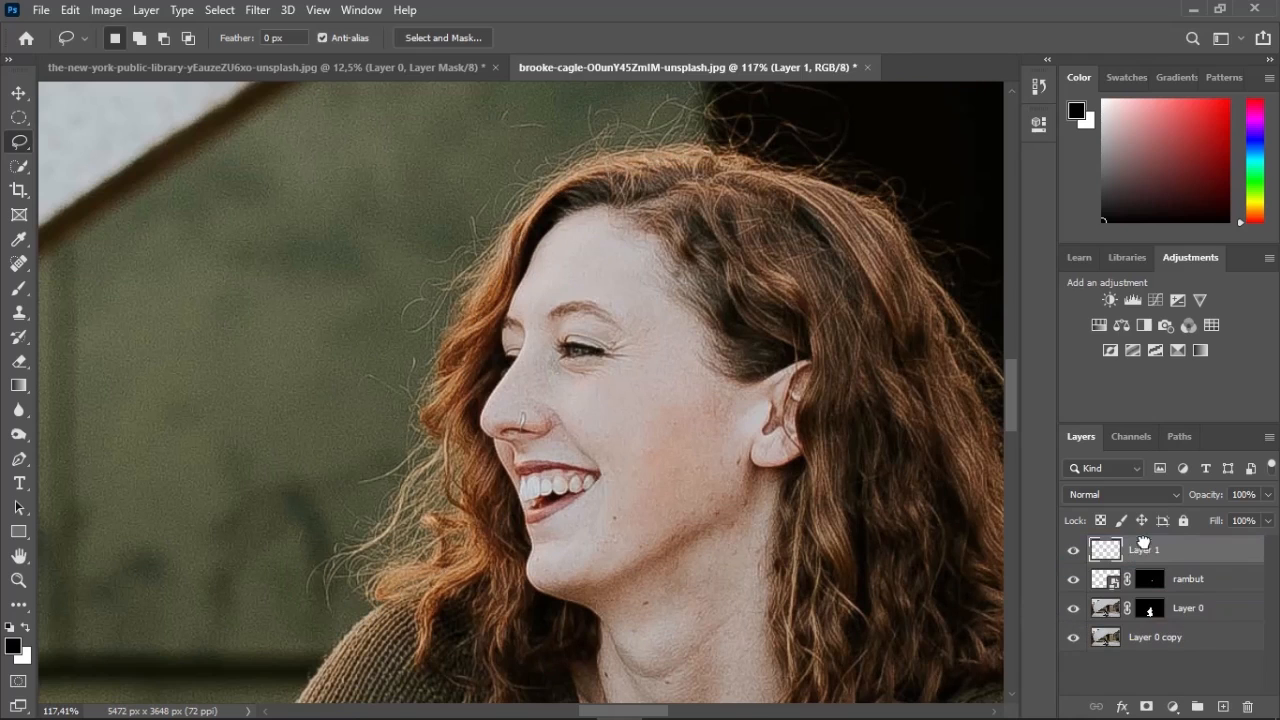
alt+click(1073, 552)
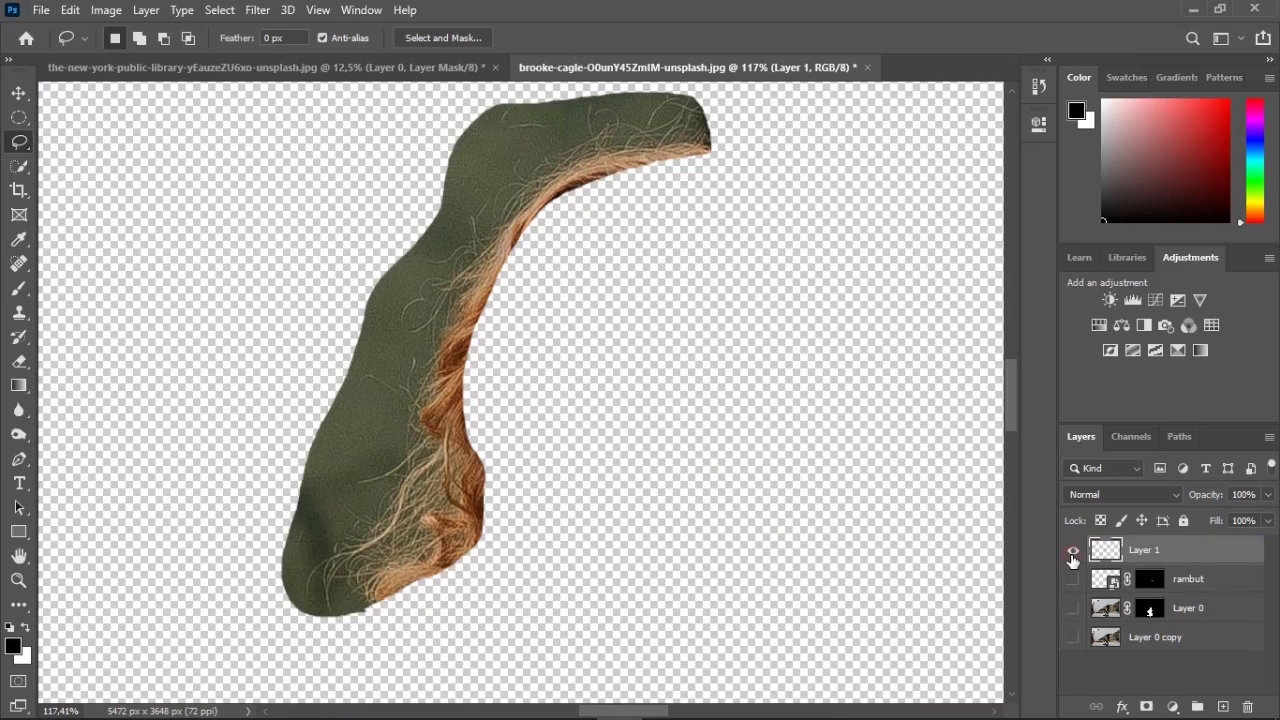
Compare the strip's colour channels, then duplicate the Red channel as Red copy 2 and display only the copy
click(1131, 437)
click(1140, 491)
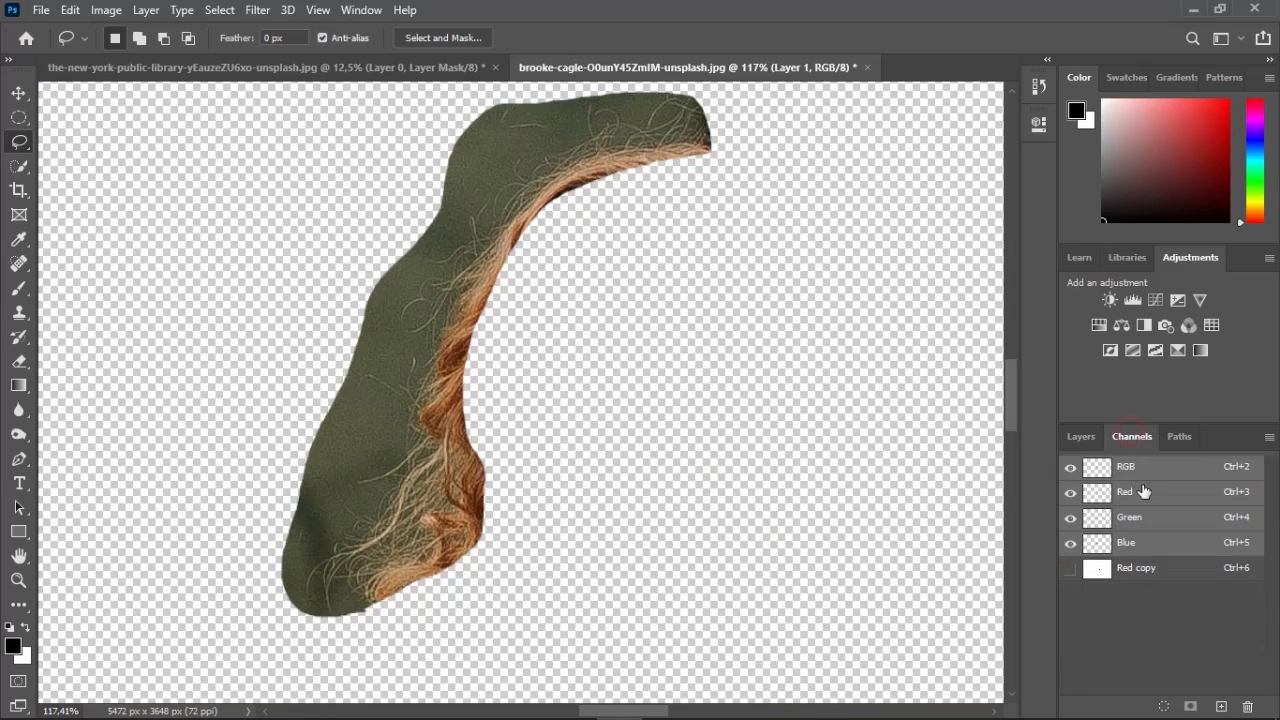
click(1138, 517)
click(1140, 543)
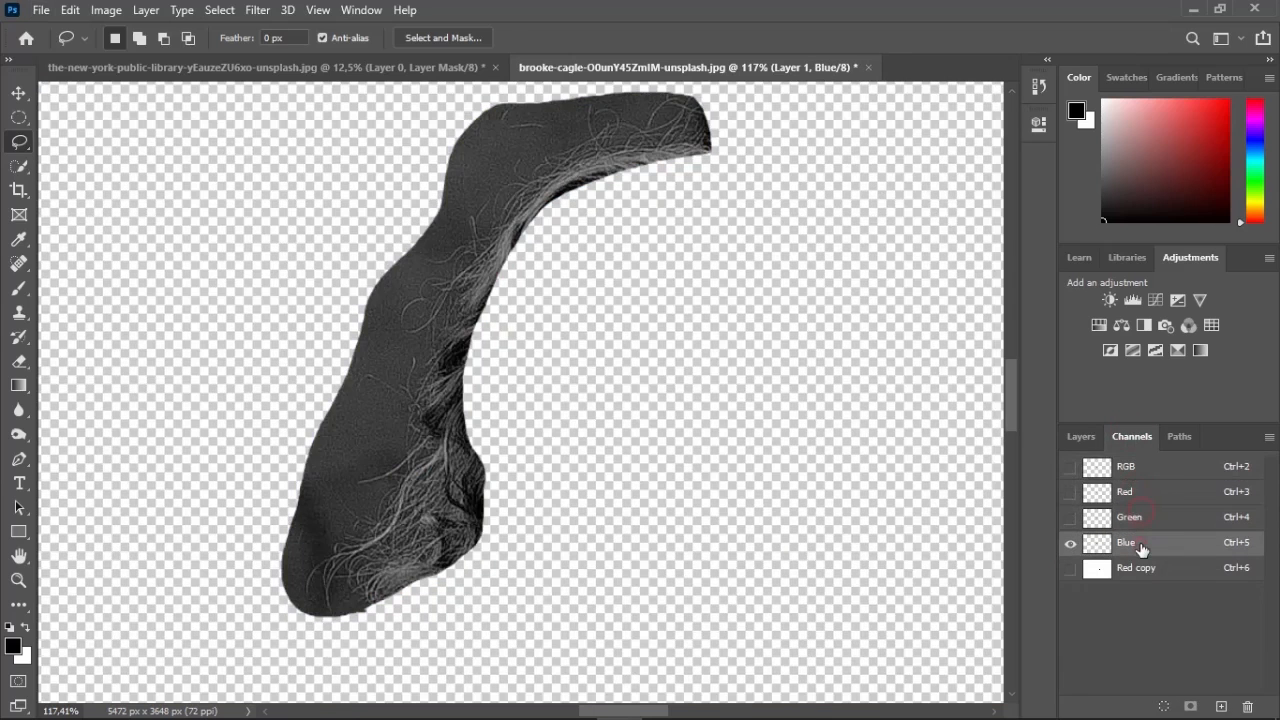
click(1133, 492)
right_click(1130, 489)
click(1180, 500)
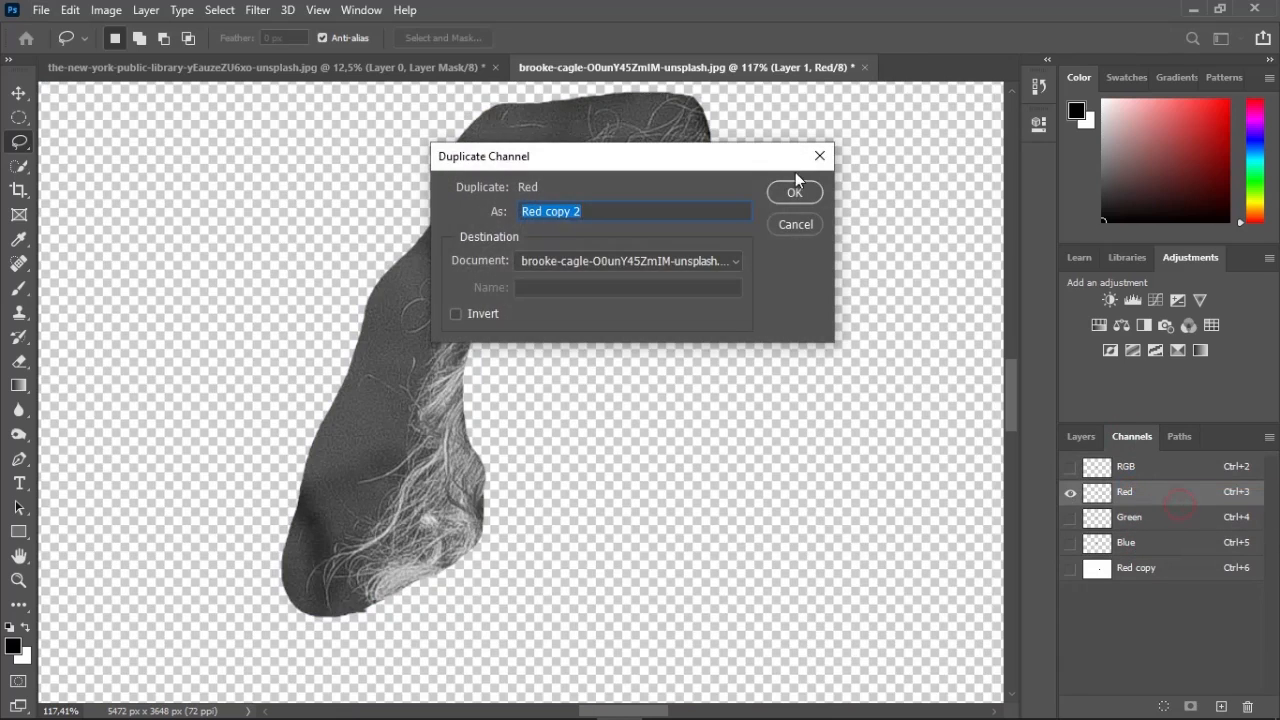
click(794, 190)
click(1070, 493)
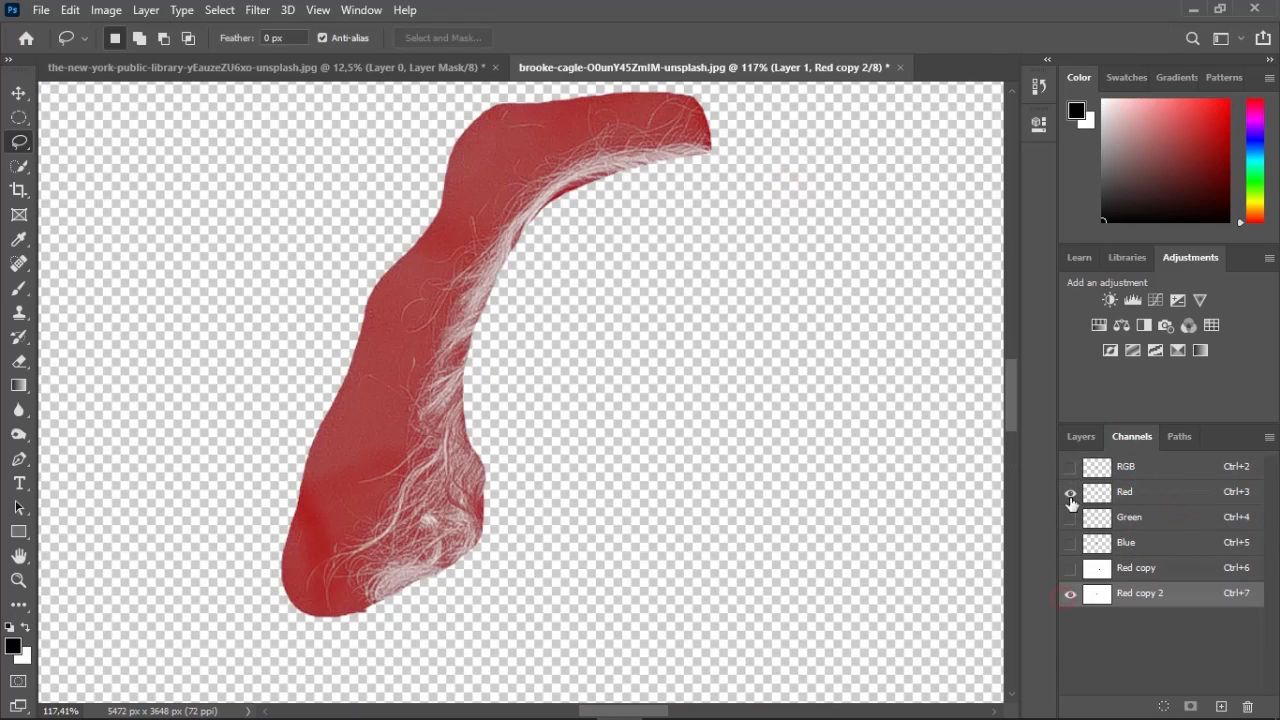
key(x)
click(1070, 493)
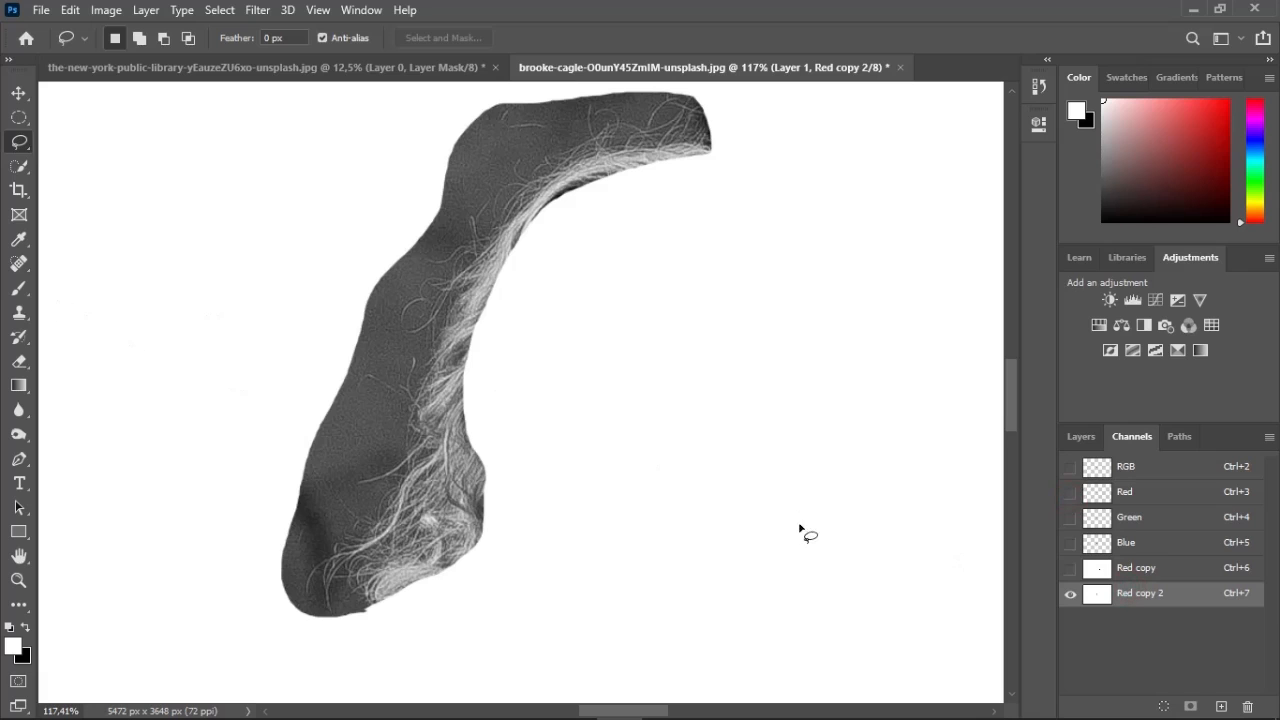
Apply Levels to Red copy 2 with input black at 94 and input white at 178
key(ctrl+l)
drag(613, 100, 851, 99)
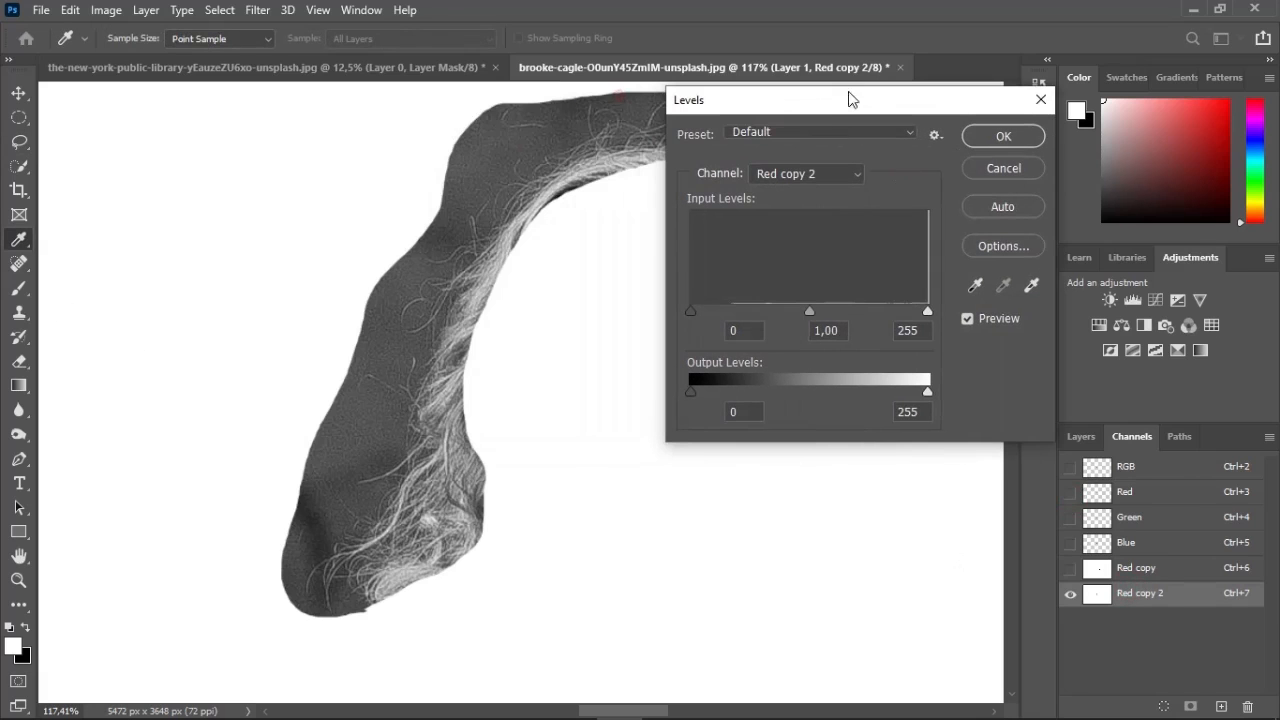
drag(928, 311, 856, 310)
drag(691, 311, 778, 307)
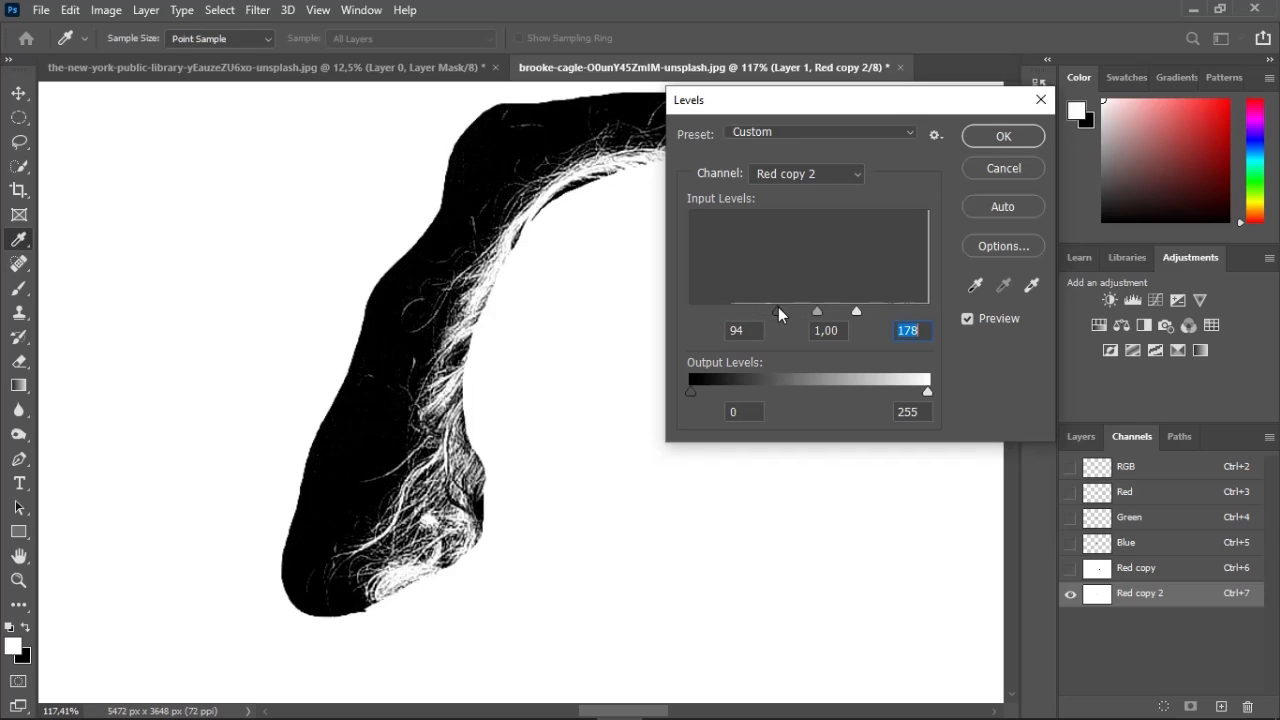
click(1003, 136)
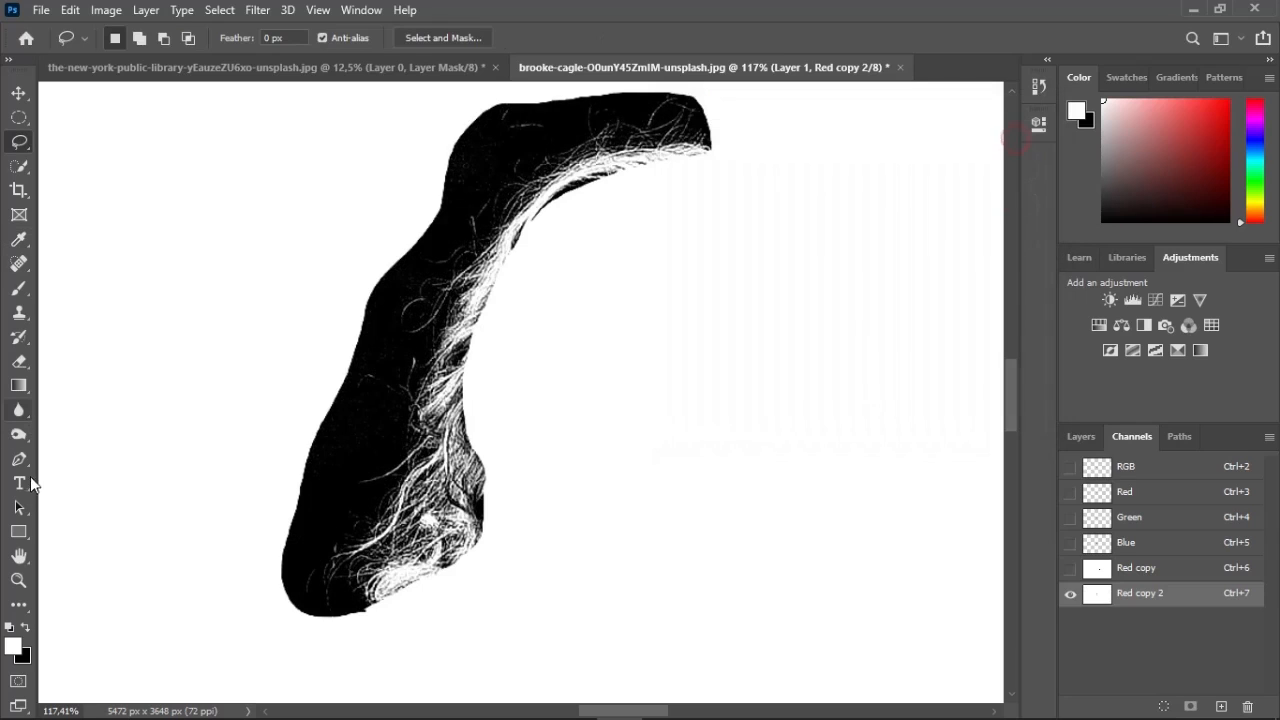
Darken the strip's background in Red copy 2 using the Burn tool with range Shadows and 72% exposure
click(18, 436)
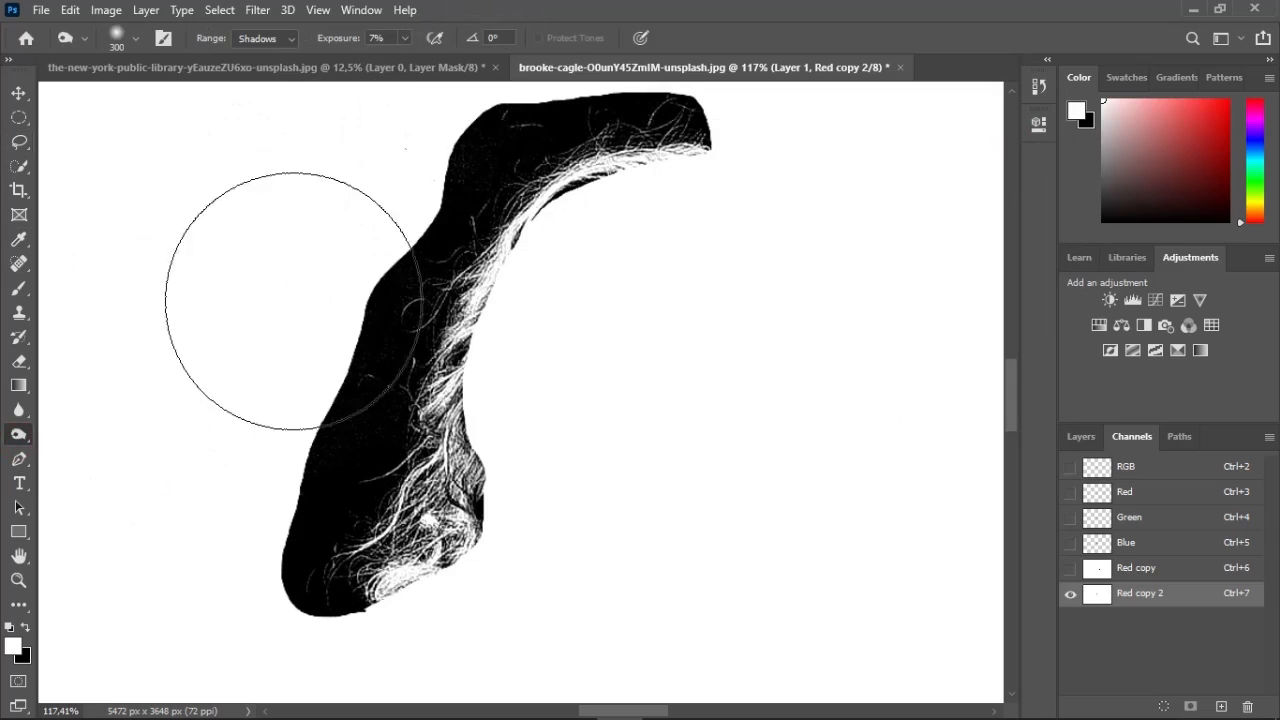
scroll(240, 380, up, 3)
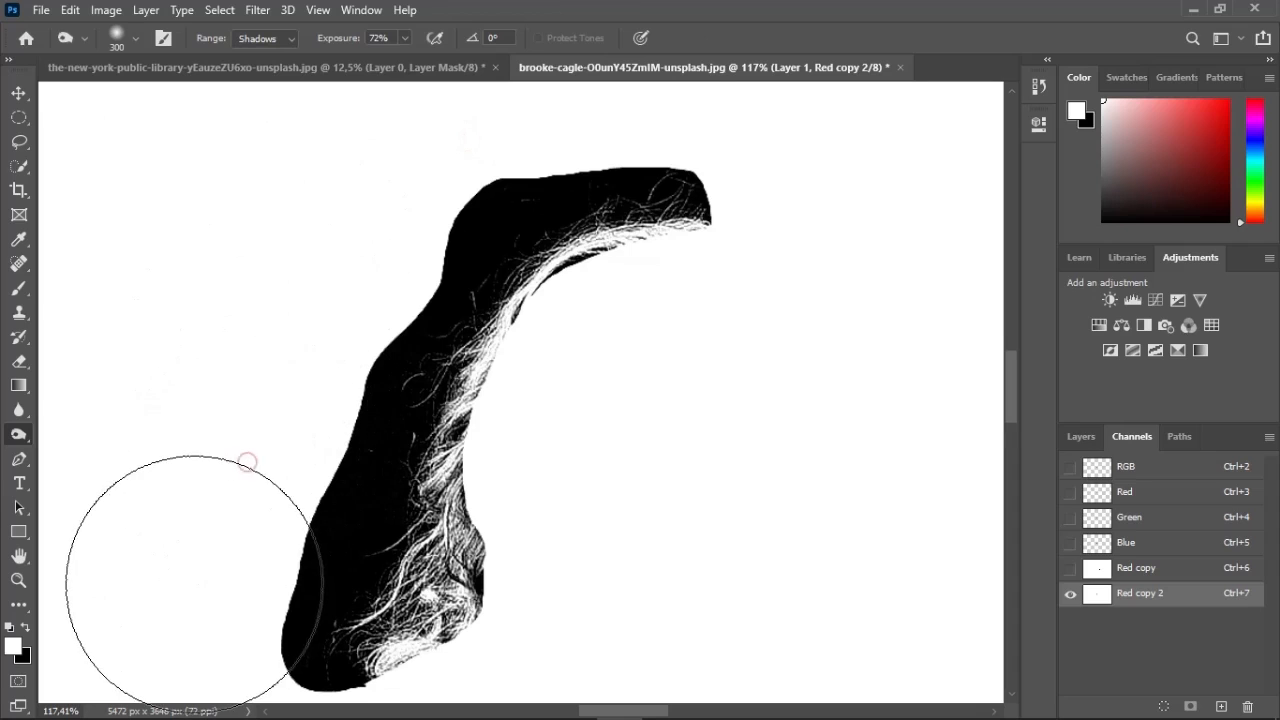
scroll(186, 571, down, 3)
right_click(18, 435)
click(60, 452)
Lighten the hair along the strip's inner edge in Red copy 2 using the Dodge tool with range Highlights and 50% exposure
right_click(18, 435)
click(63, 436)
mouse_move(516, 482)
mouse_down()
mouse_move(371, 603)
mouse_move(472, 545)
mouse_move(438, 522)
mouse_move(412, 551)
mouse_move(490, 364)
mouse_move(483, 340)
mouse_move(682, 97)
mouse_move(714, 155)
mouse_move(613, 147)
mouse_move(594, 176)
mouse_up()
mouse_move(471, 402)
mouse_down()
mouse_move(404, 610)
mouse_move(419, 552)
mouse_move(530, 450)
mouse_move(499, 509)
mouse_move(467, 410)
mouse_move(469, 326)
mouse_move(422, 490)
mouse_move(366, 570)
mouse_move(482, 438)
mouse_move(509, 286)
mouse_move(454, 328)
mouse_move(530, 246)
mouse_move(688, 128)
mouse_move(535, 218)
mouse_up()
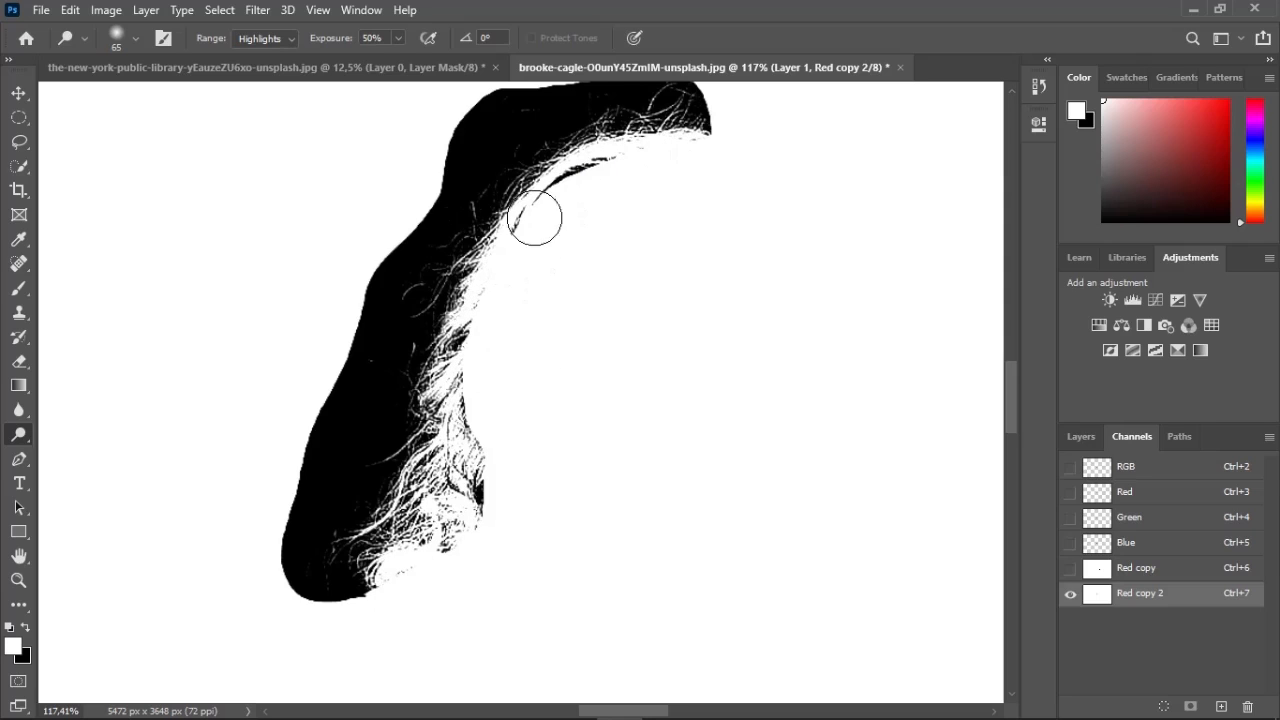
Load Red copy 2 as a selection on Layer 1 in full colour, try it as a layer mask and undo the mask
ctrl+click(1099, 600)
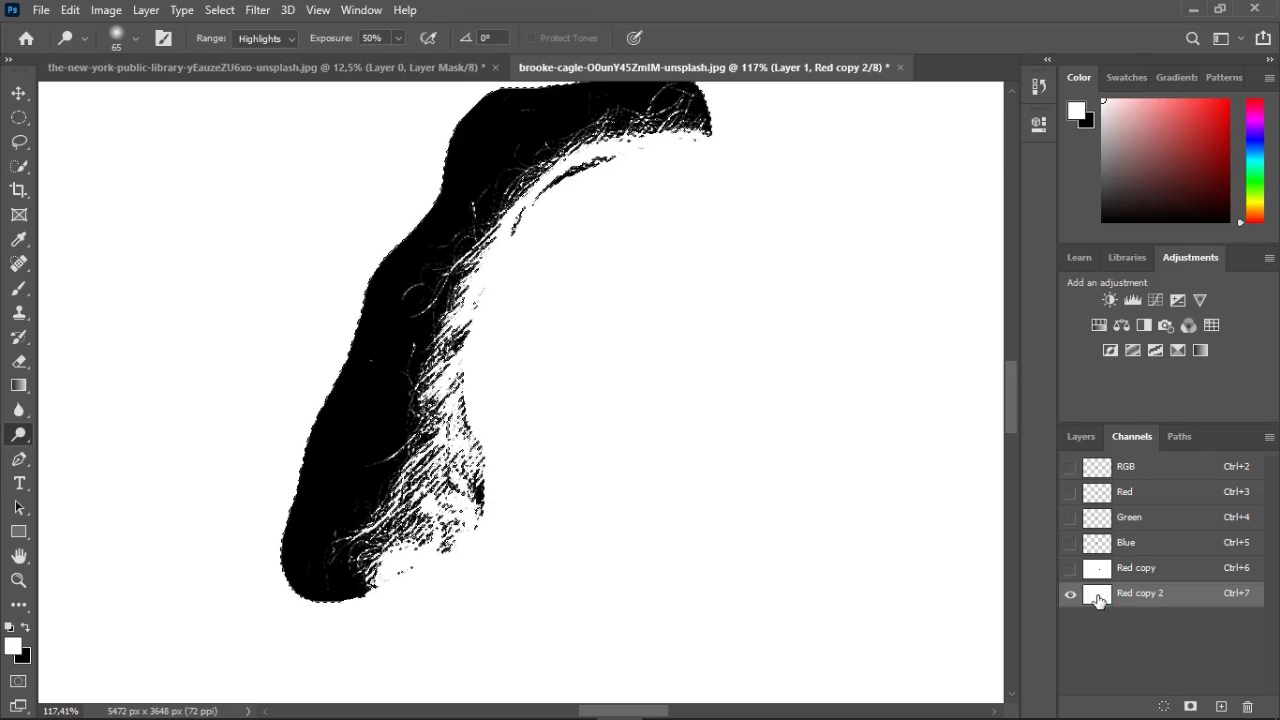
click(1160, 466)
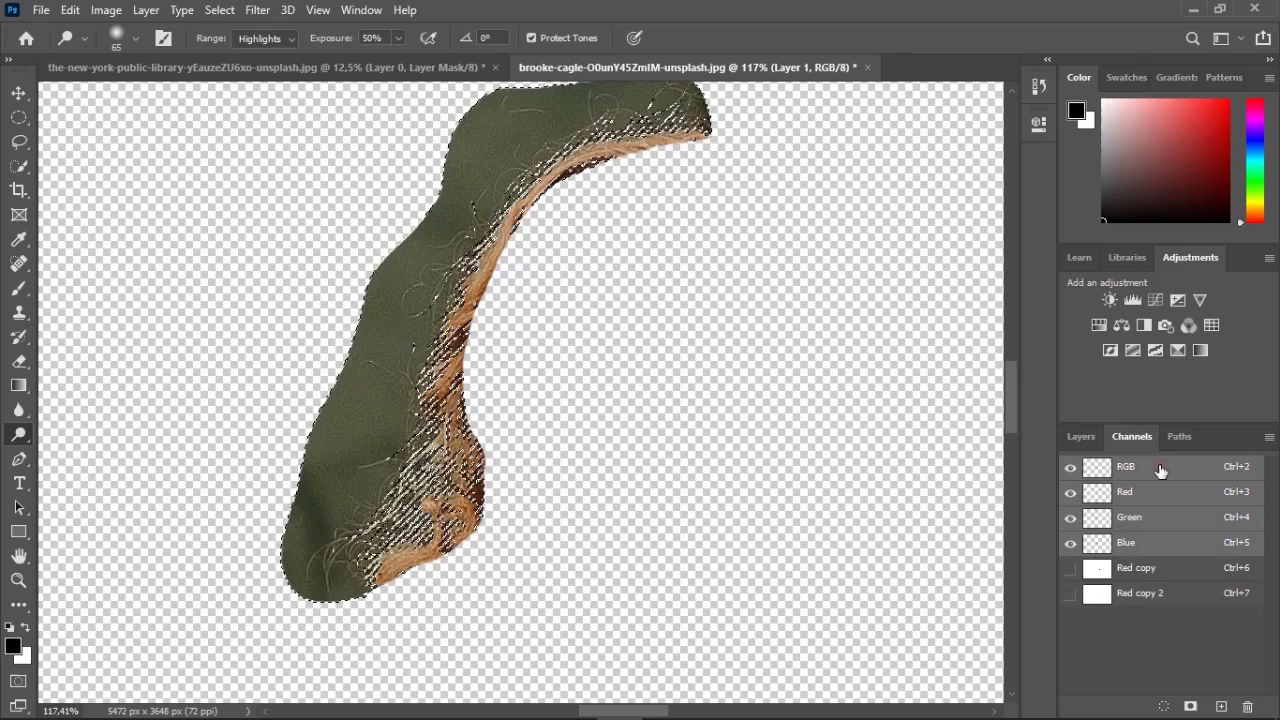
click(1090, 439)
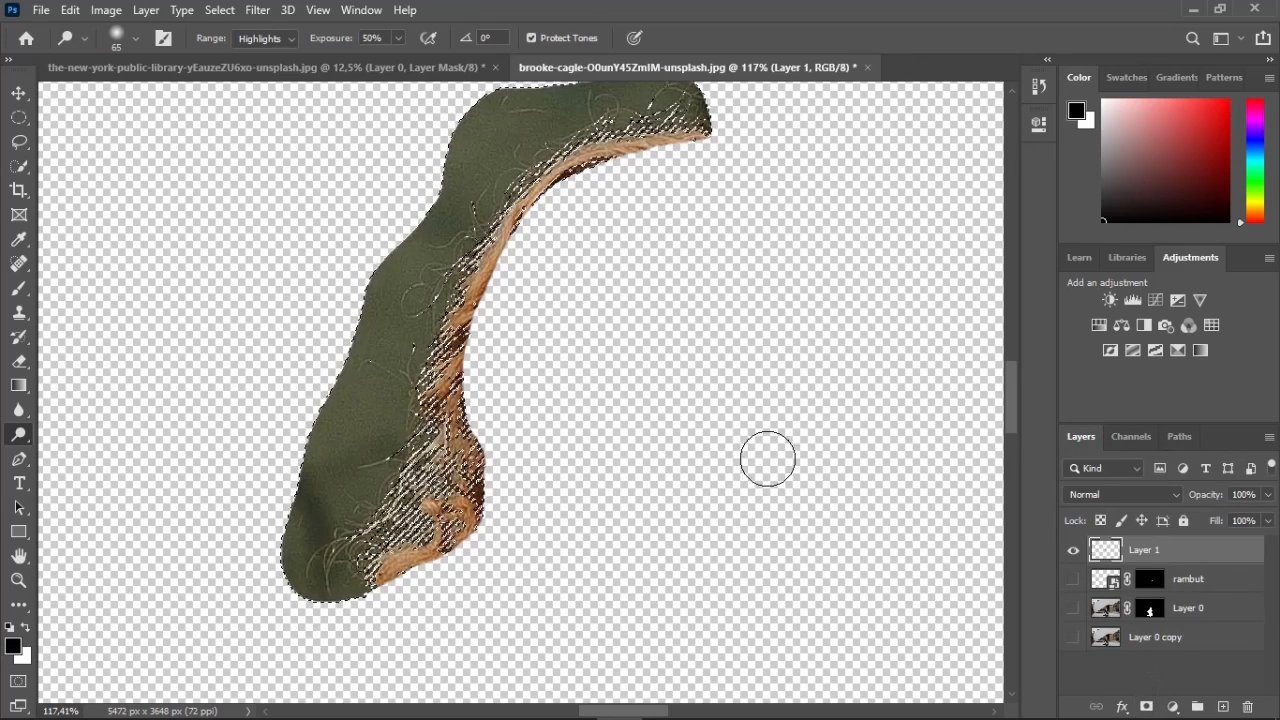
click(1147, 706)
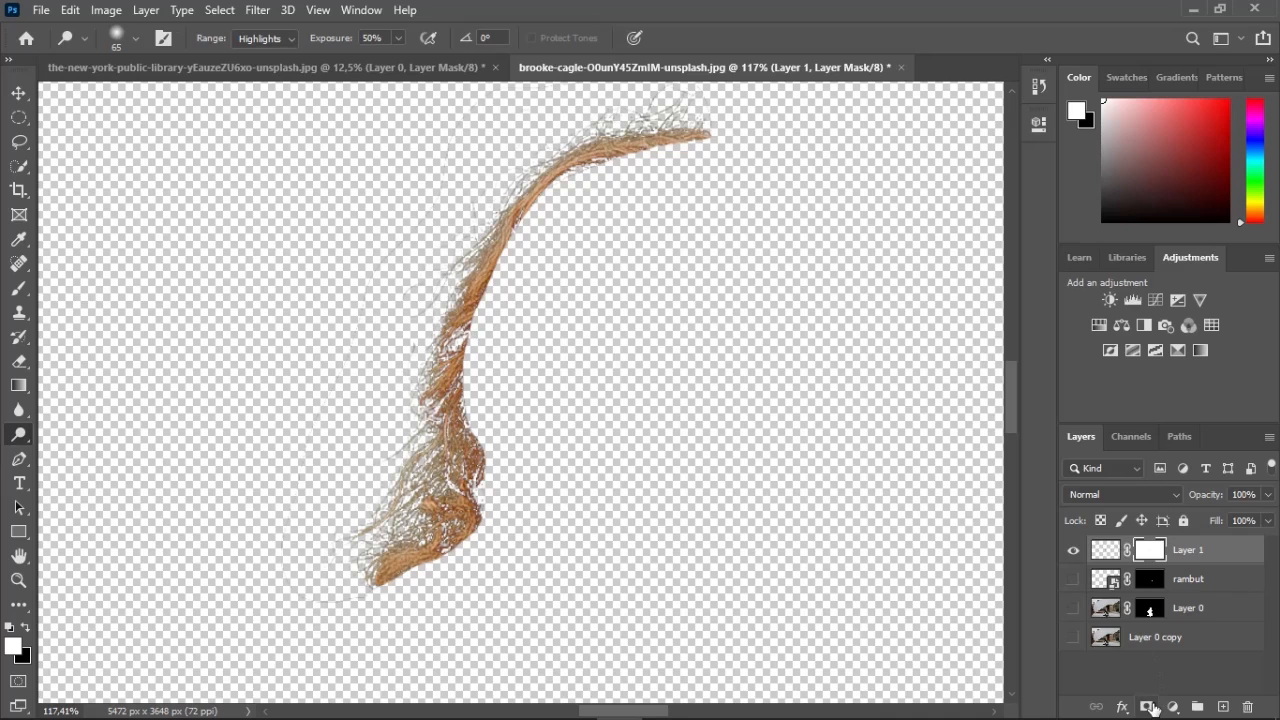
key(ctrl+z)
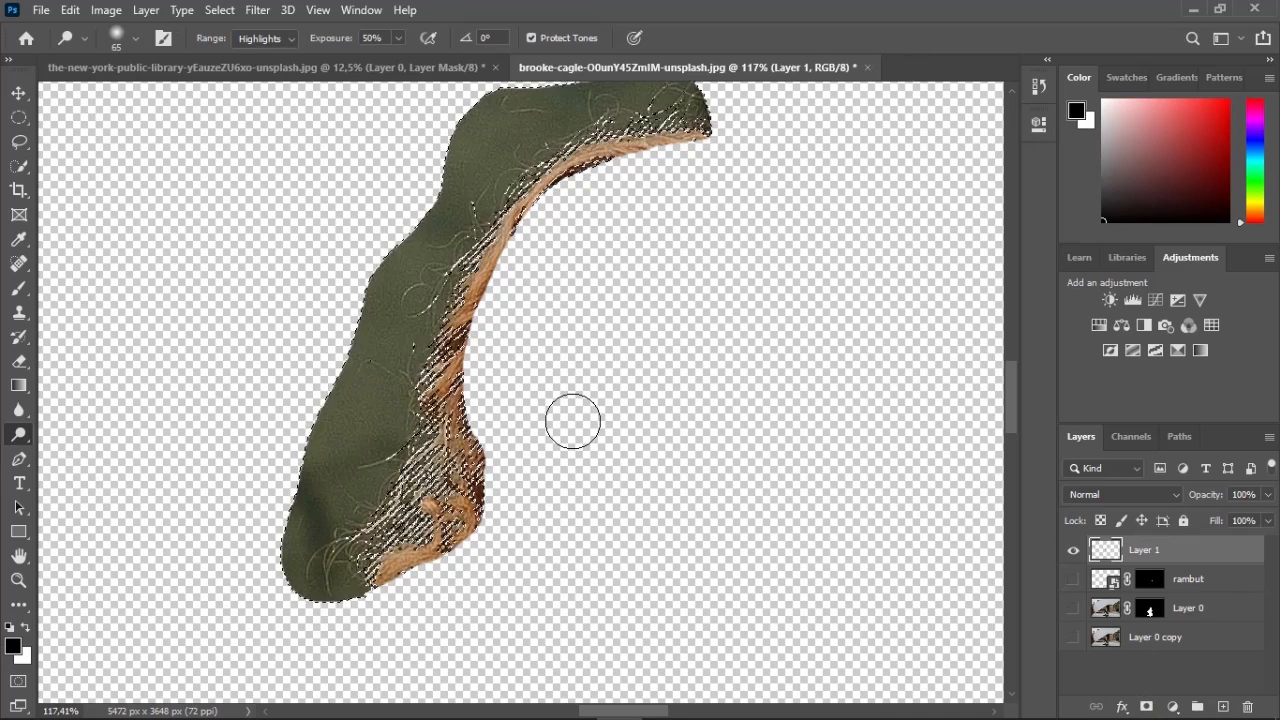
Switch the Layer 1 hair selection to Quick Mask and set up a Soft Round brush at 125 px
key(q)
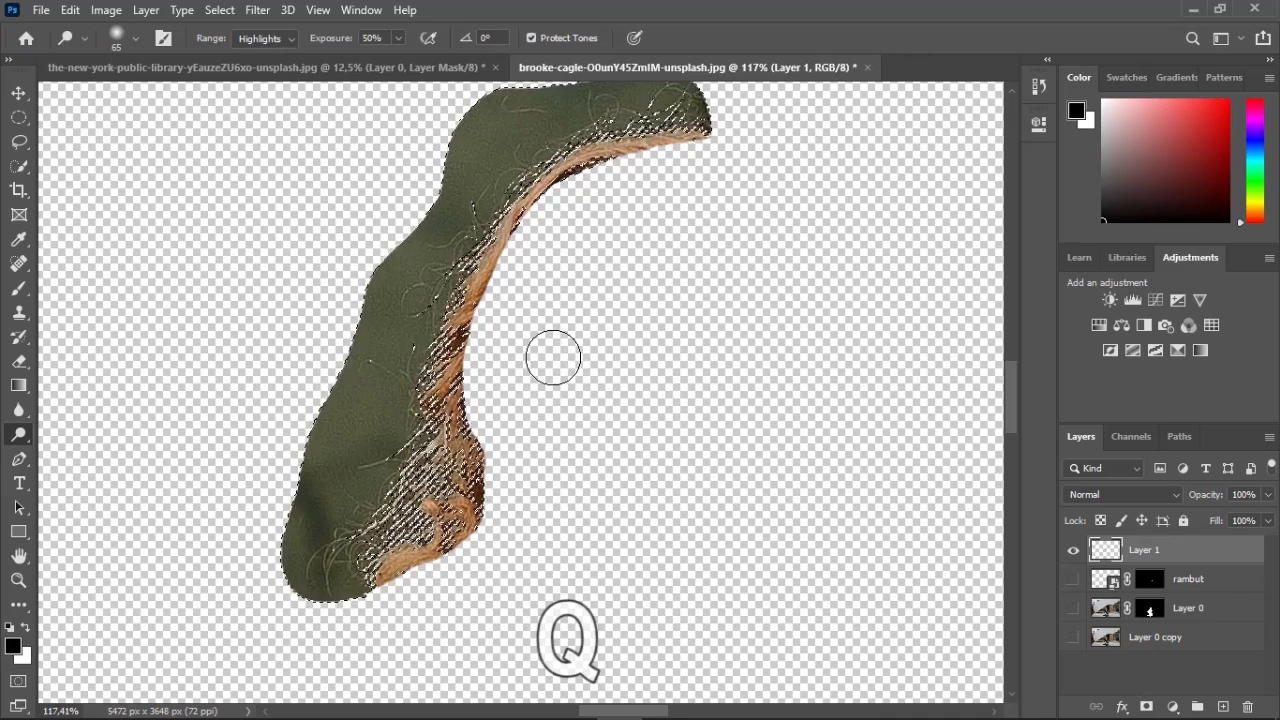
scroll(487, 371, up, 4)
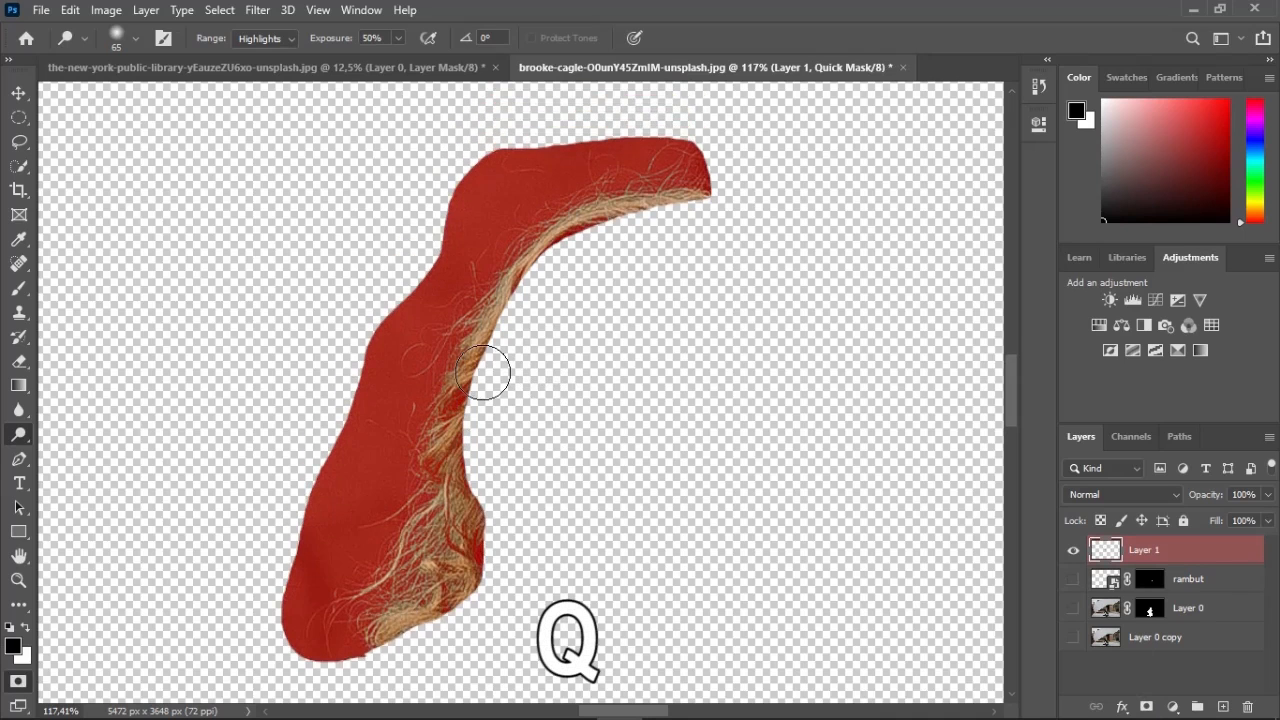
key(b)
right_click(546, 382)
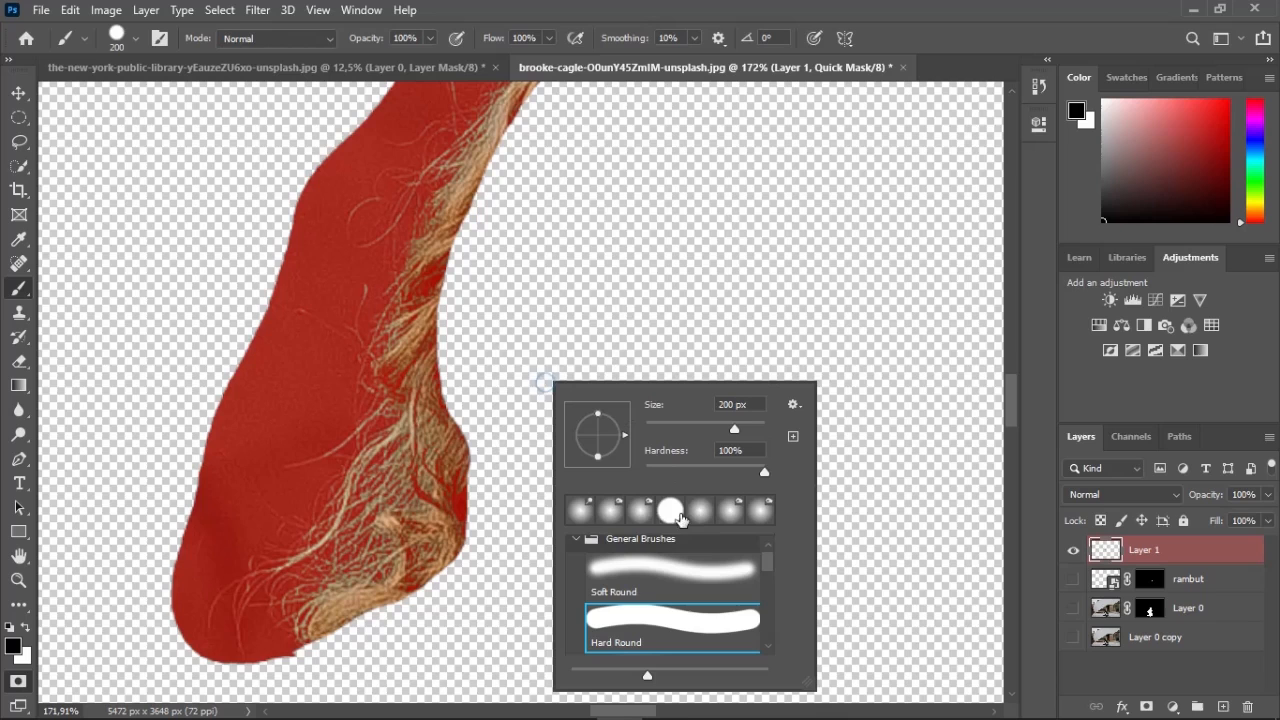
click(651, 567)
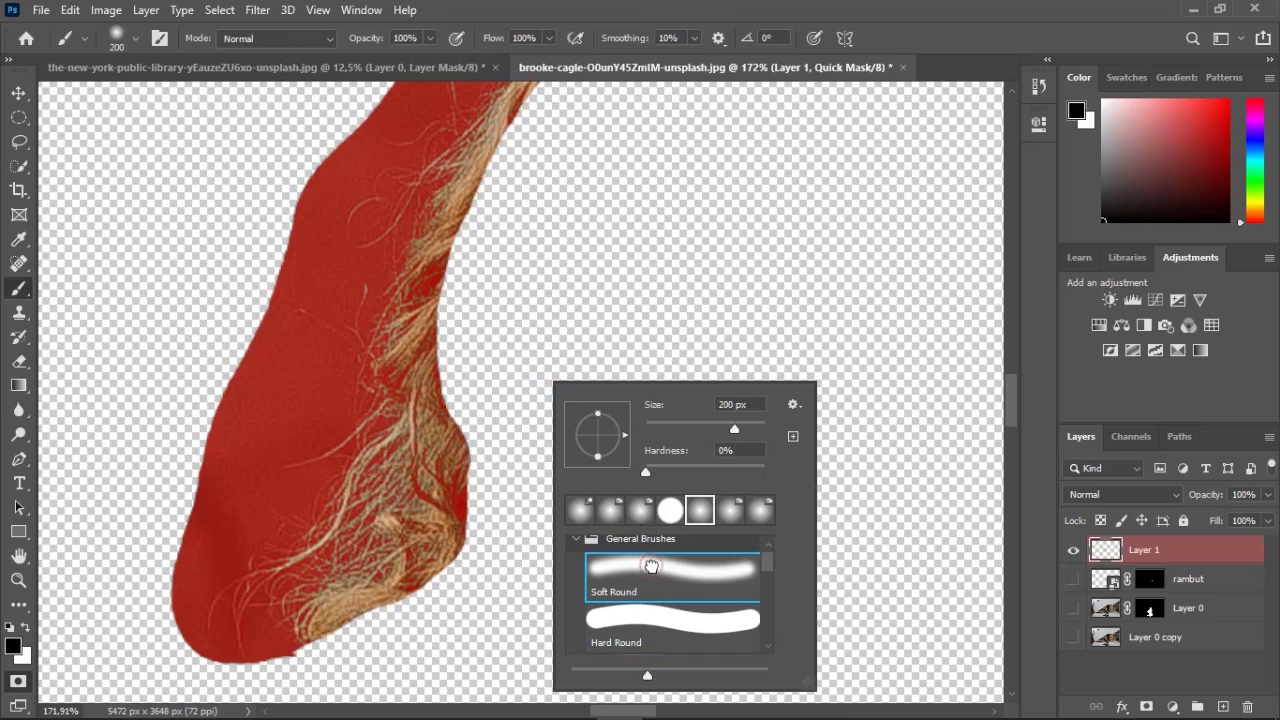
key(Return)
key(bracketleft)
key(bracketleft)
key(bracketleft)
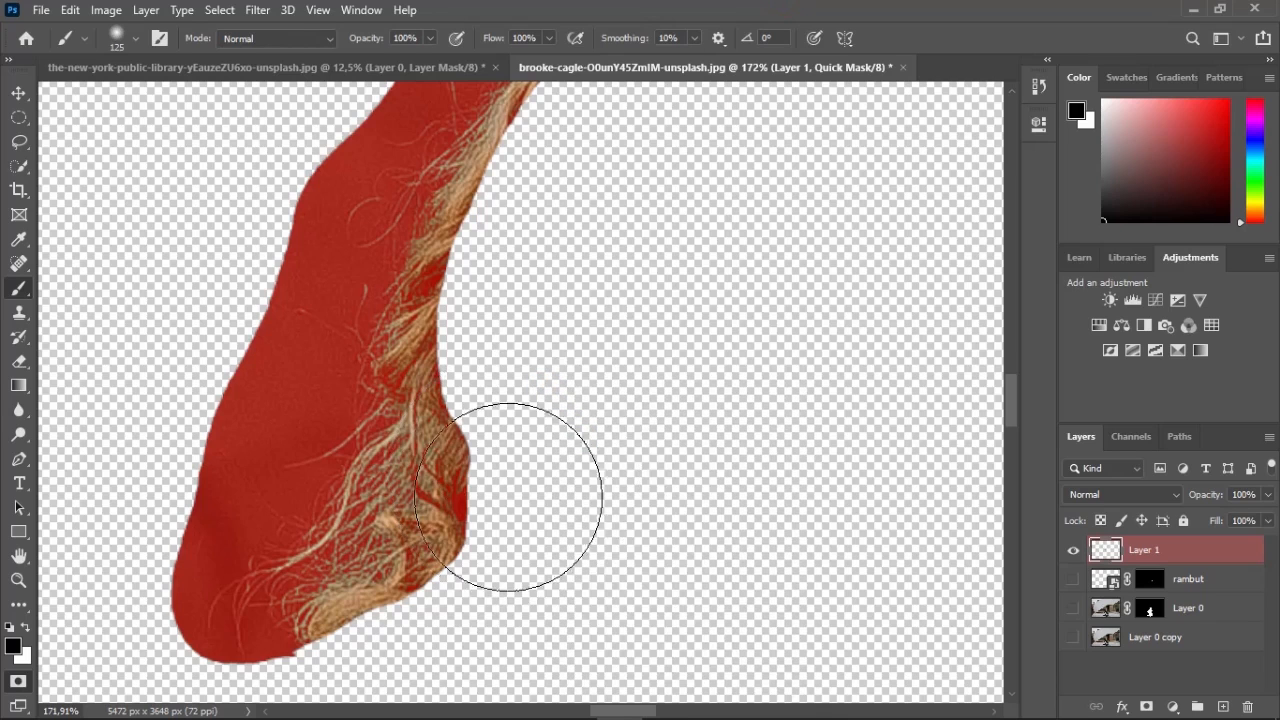
Paint white over the lower inner edge of the hair in Quick Mask to include it fully in the selection
drag(528, 486, 540, 487)
key(ctrl+z)
key(x)
drag(543, 423, 502, 533)
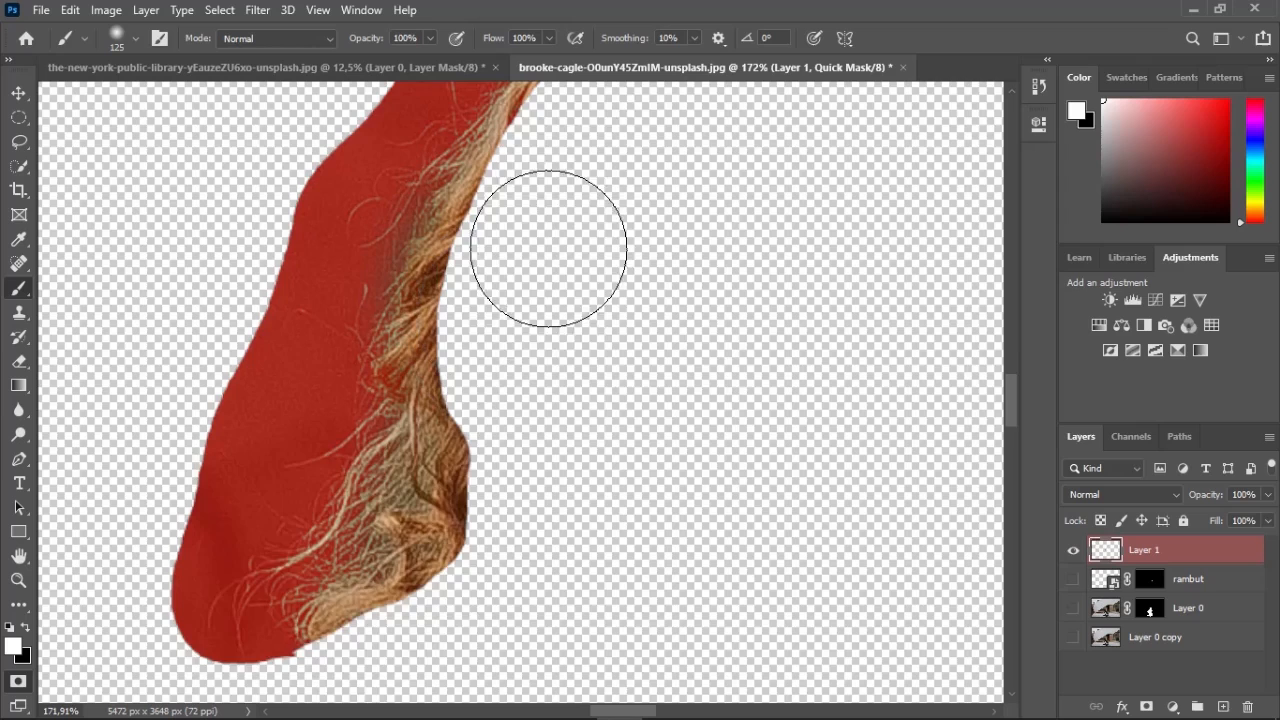
Paint white up the rest of the hair's inner edge in Quick Mask using a 125 px Soft Round brush with 53% hardness
scroll(546, 229, up, 2)
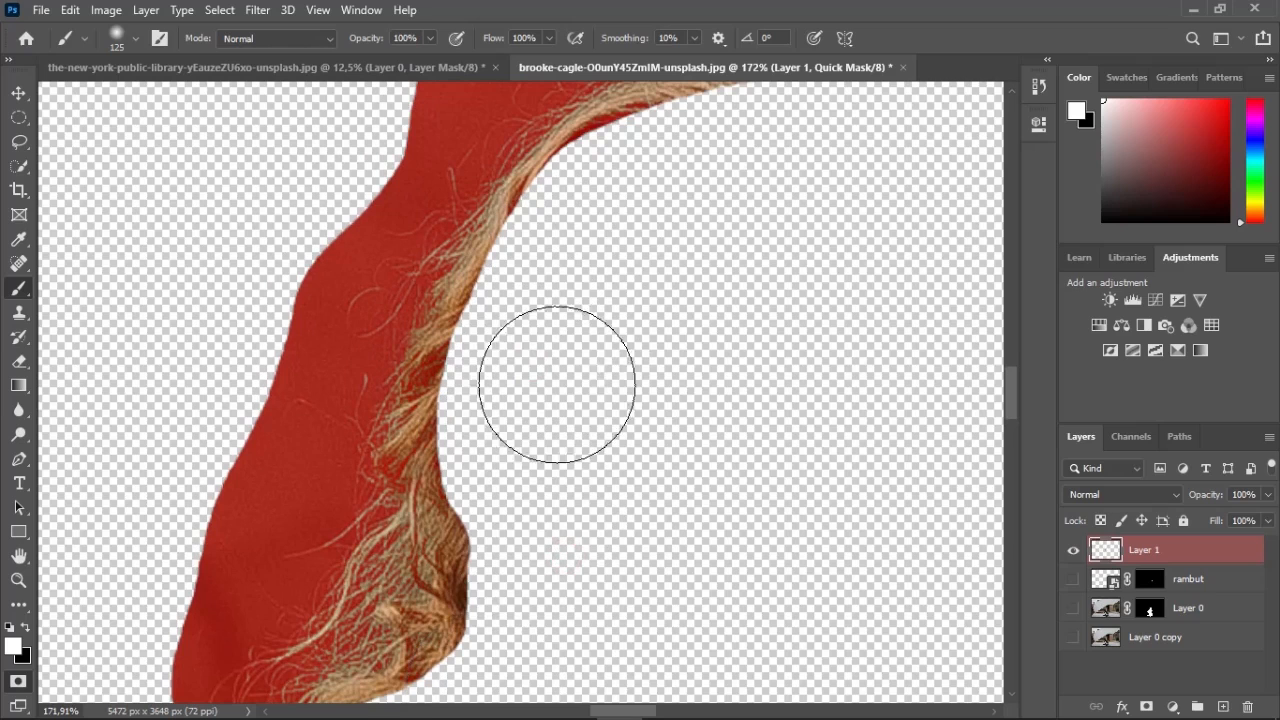
right_click(740, 388)
click(850, 645)
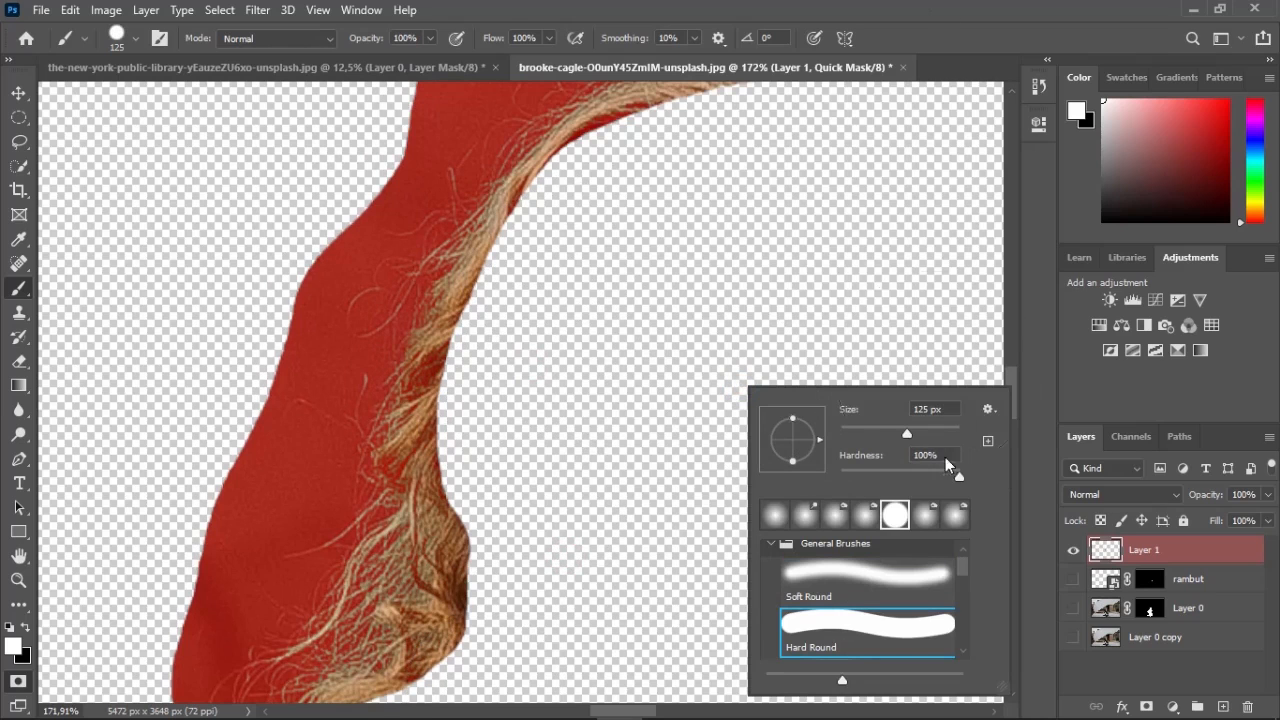
click(905, 575)
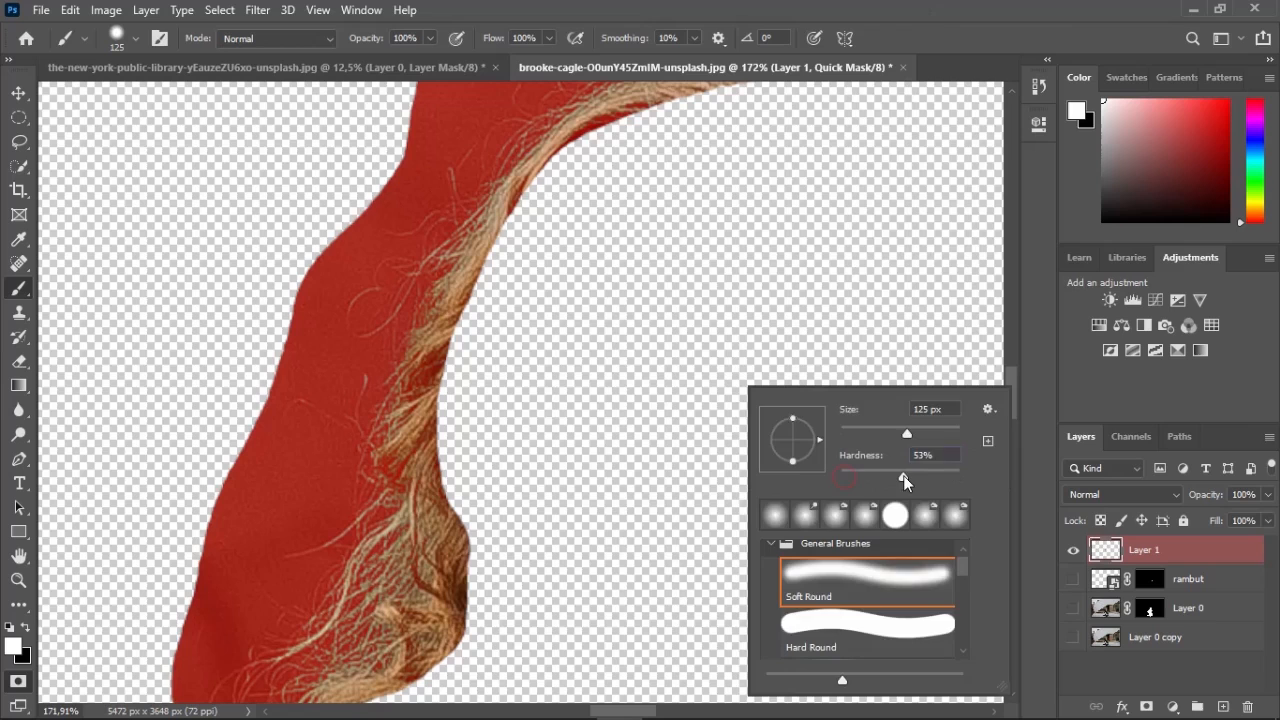
key(Return)
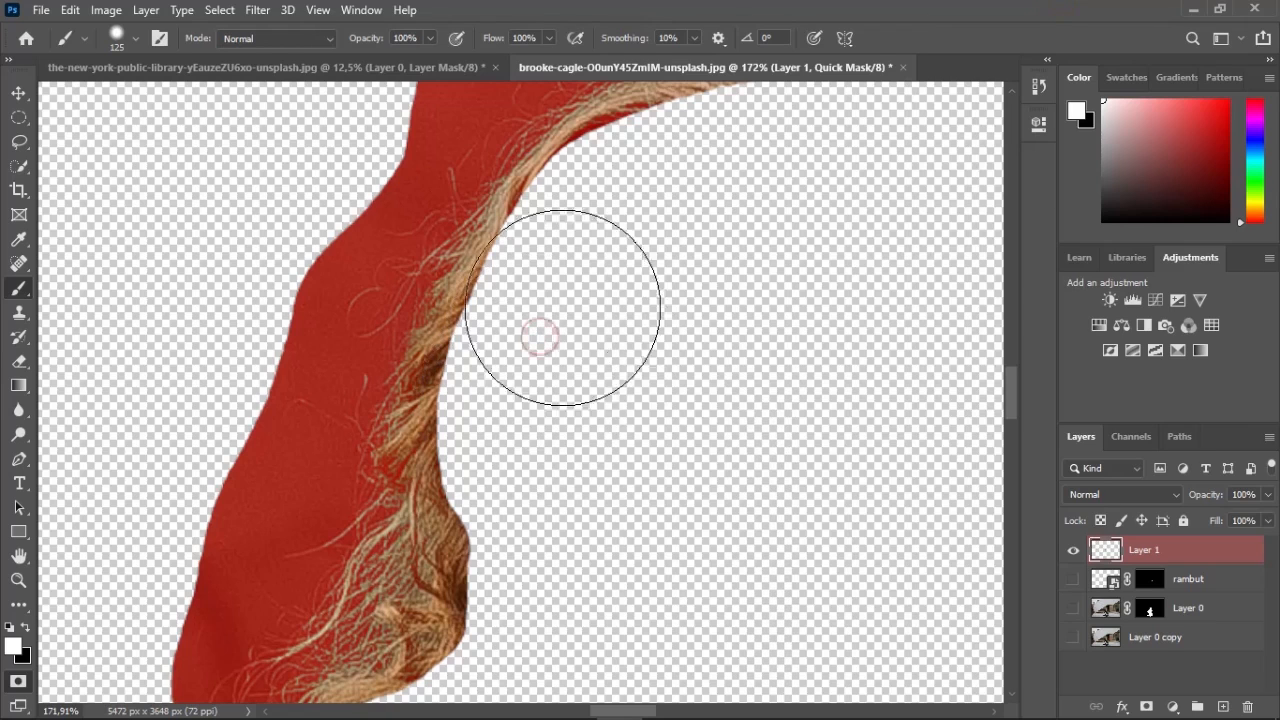
scroll(630, 240, up, 1)
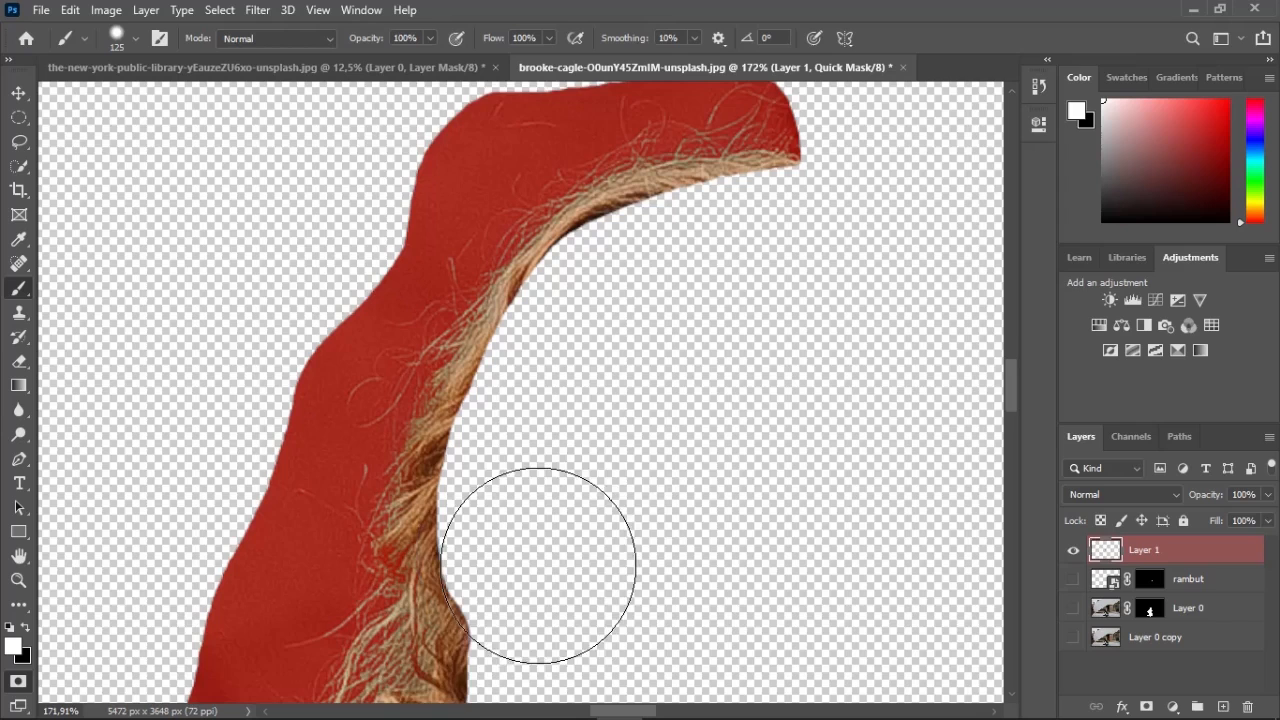
Leave Quick Mask and apply the refined hair selection to Layer 1 as a layer mask
scroll(540, 556, down, 2)
scroll(592, 590, down, 2)
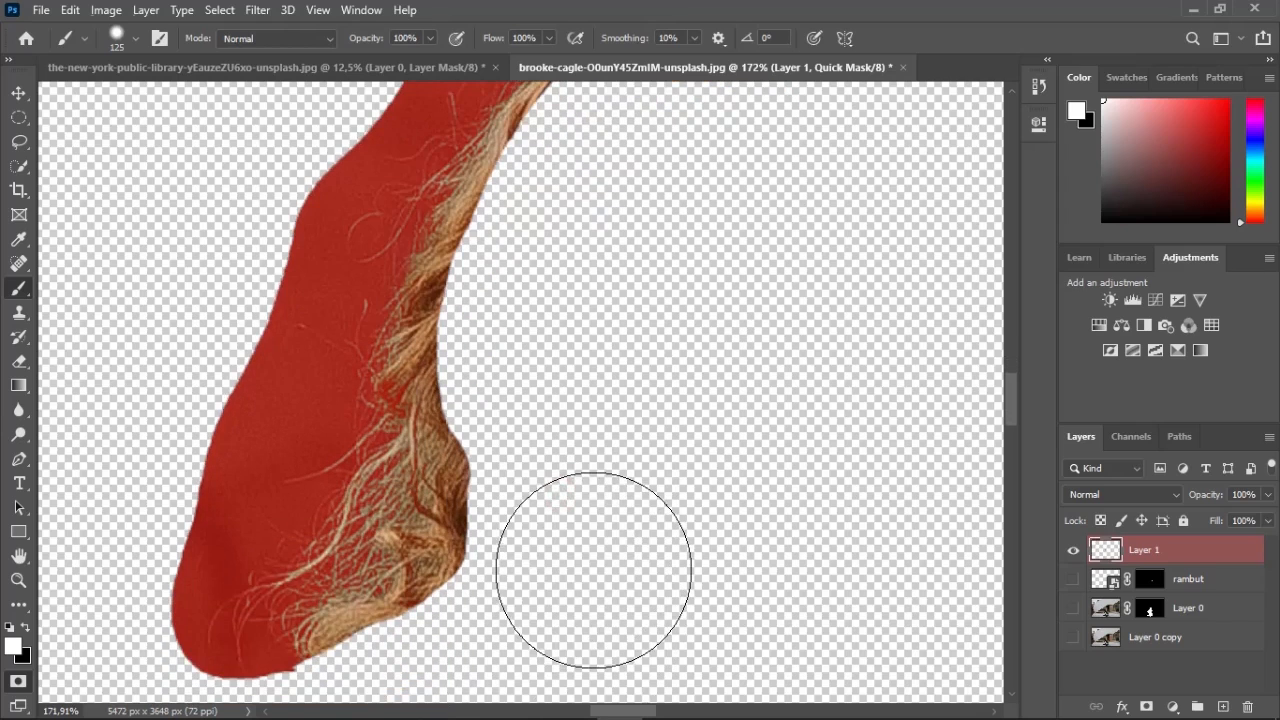
scroll(593, 570, down, 3)
key(q)
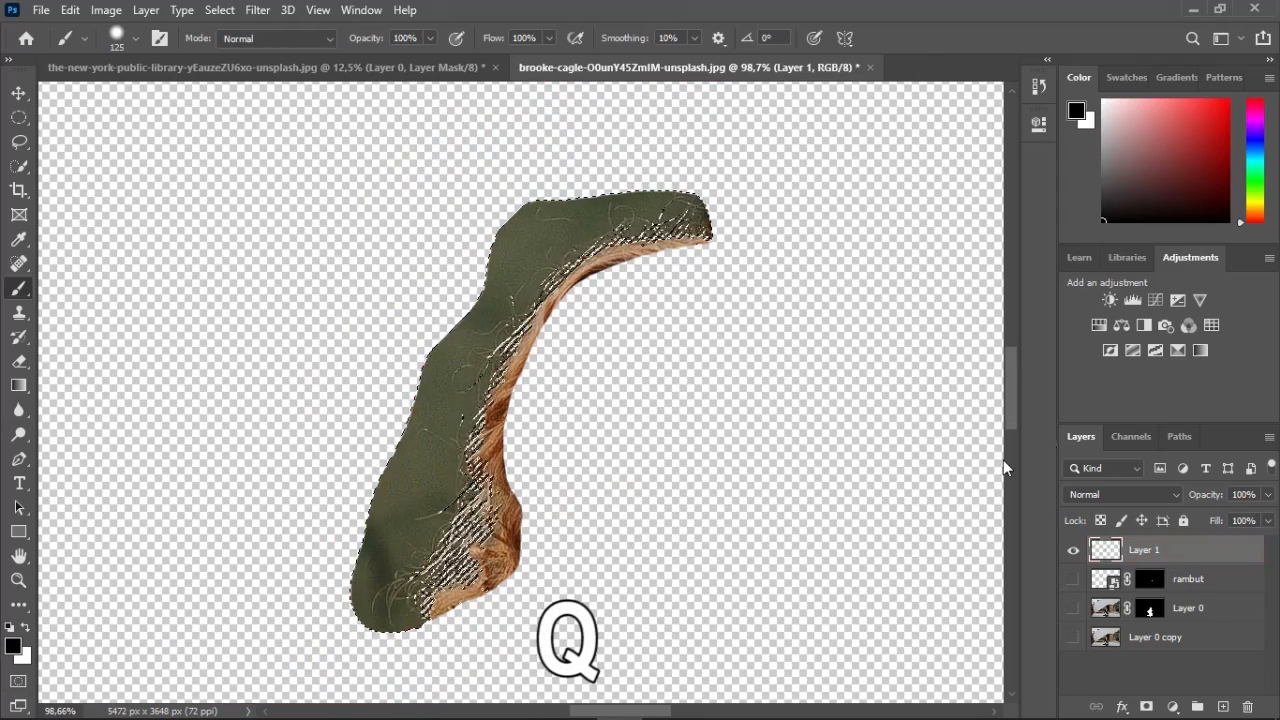
click(1147, 707)
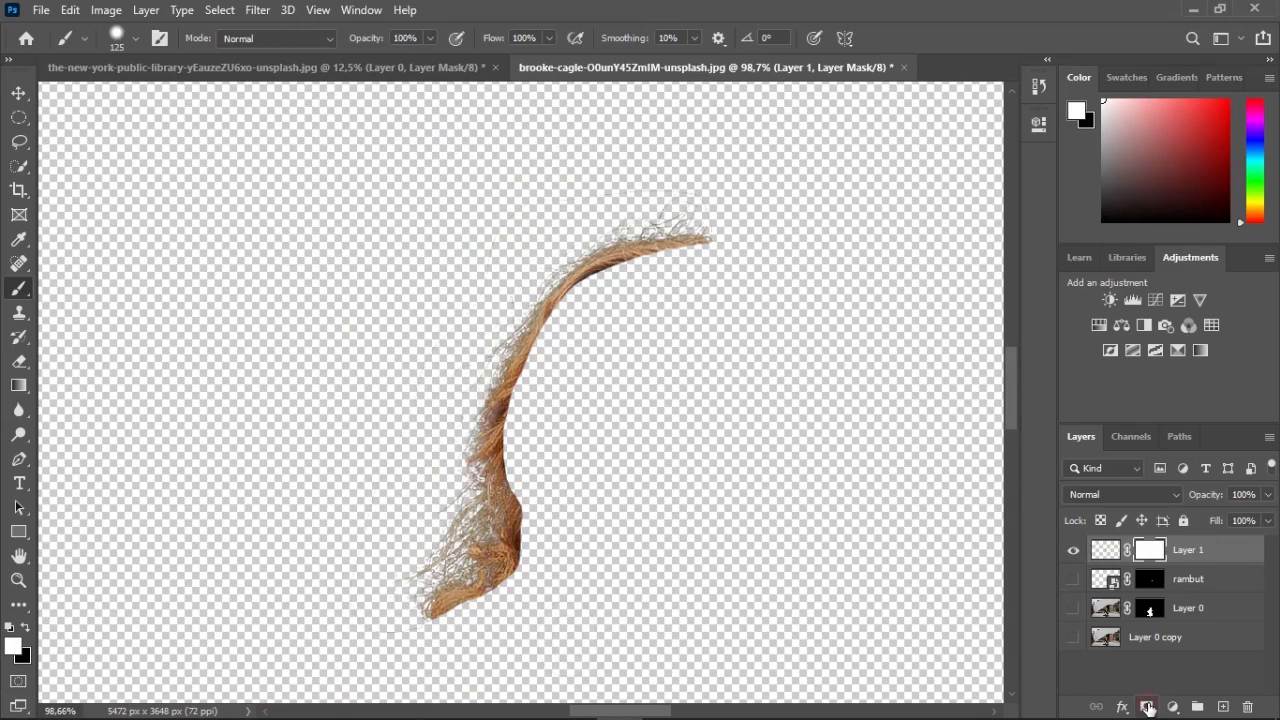
Show the rambut and Layer 0 layers again and rename Layer 0 as tubuh
click(1073, 607)
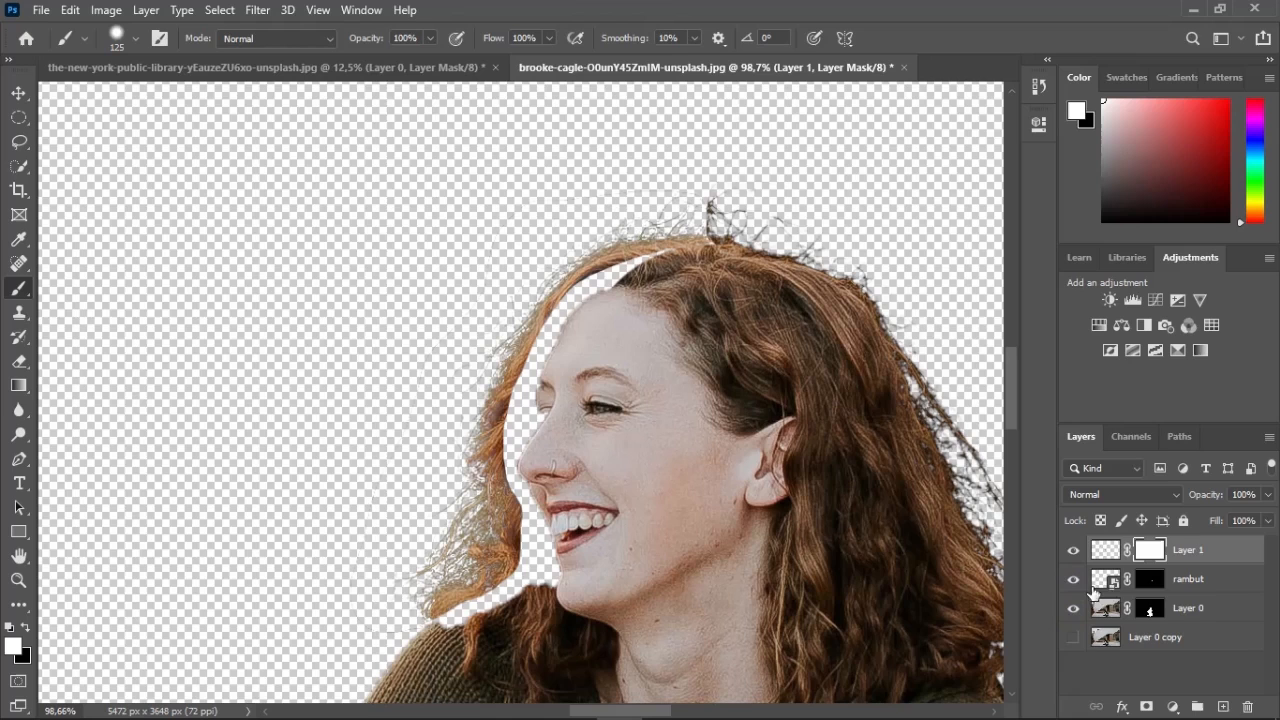
click(1153, 610)
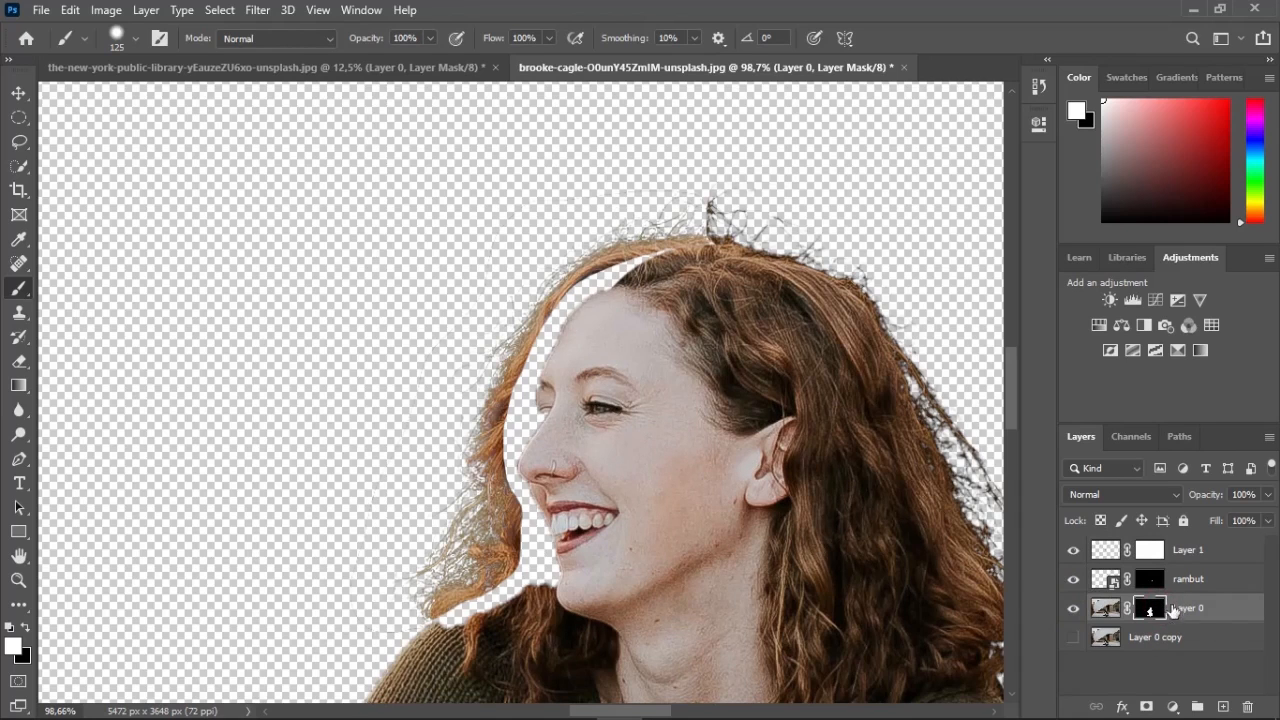
double_click(1187, 610)
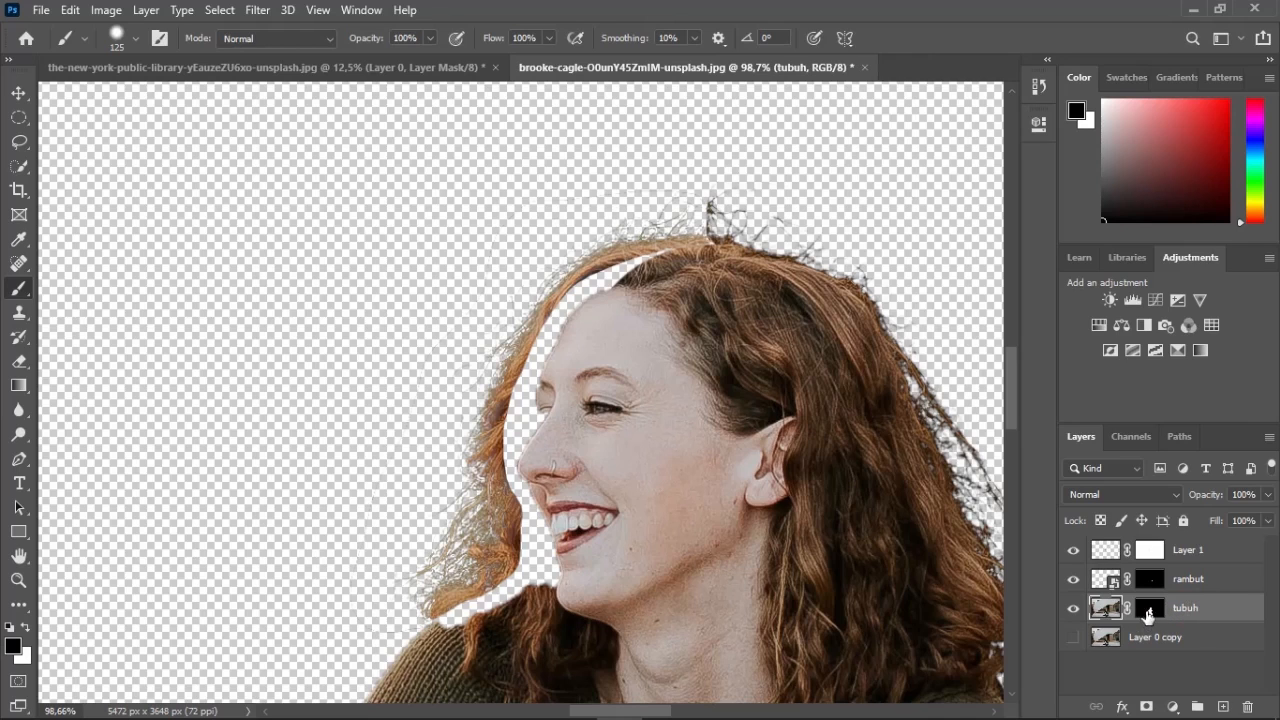
Paint white on tubuh's mask with a 125 px Hard Round brush to fill the gap between the face and the extracted hair
click(1148, 610)
drag(582, 548, 549, 554)
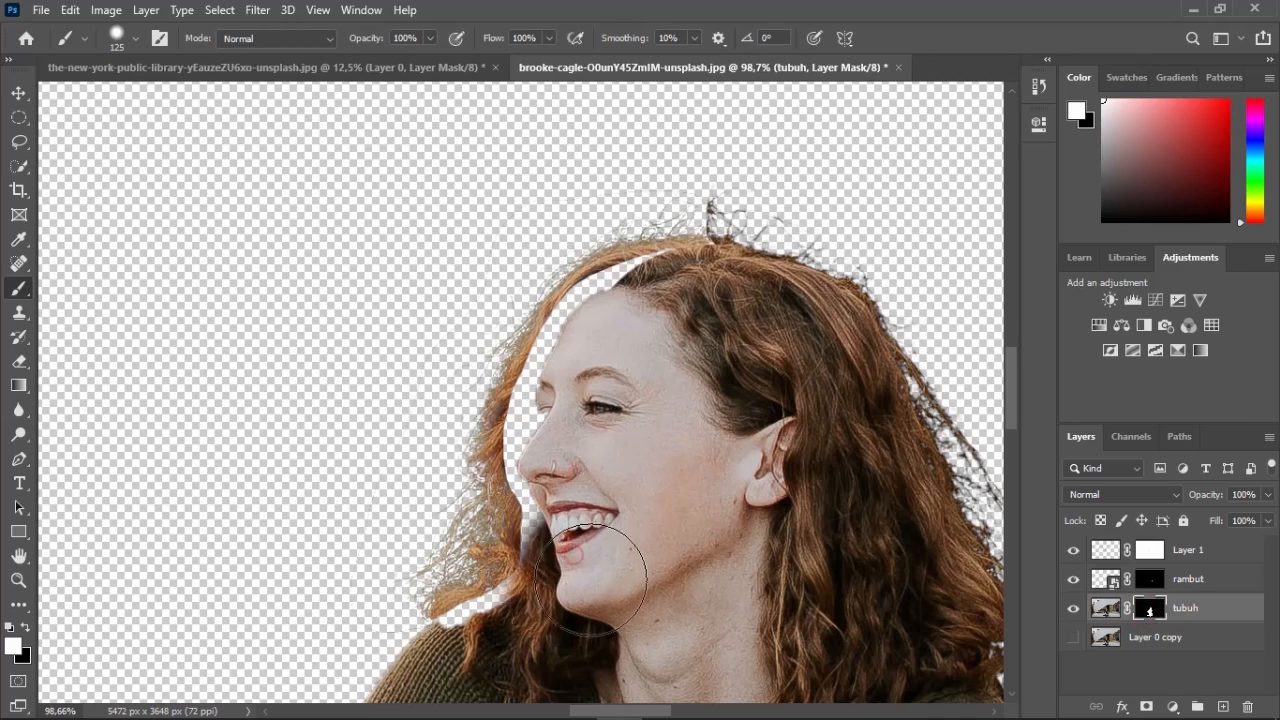
scroll(590, 577, down, 2)
scroll(538, 581, up, 3)
right_click(538, 581)
click(717, 653)
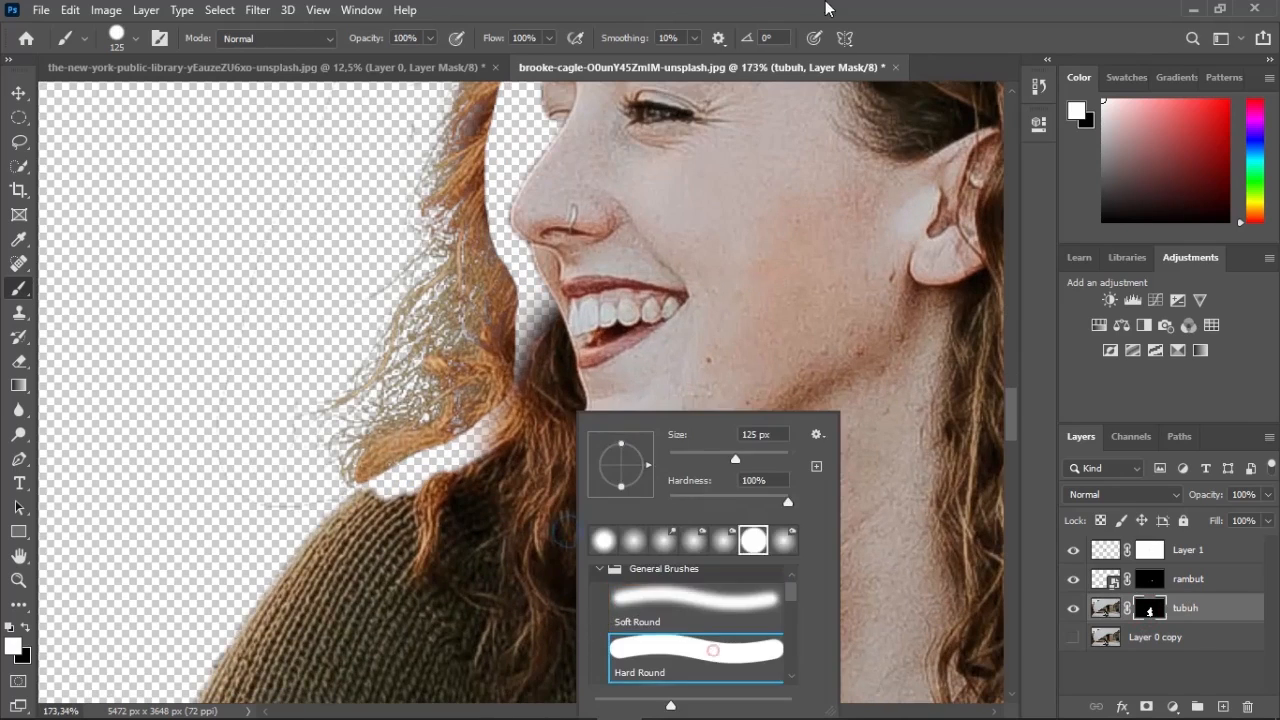
click(826, 5)
mouse_move(520, 495)
mouse_down()
mouse_move(459, 528)
mouse_move(429, 600)
mouse_move(586, 486)
mouse_move(598, 220)
mouse_up()
scroll(605, 236, up, 3)
drag(597, 350, 592, 256)
scroll(591, 255, up, 5)
mouse_move(634, 386)
mouse_down()
mouse_move(634, 302)
mouse_move(688, 244)
mouse_move(798, 208)
mouse_up()
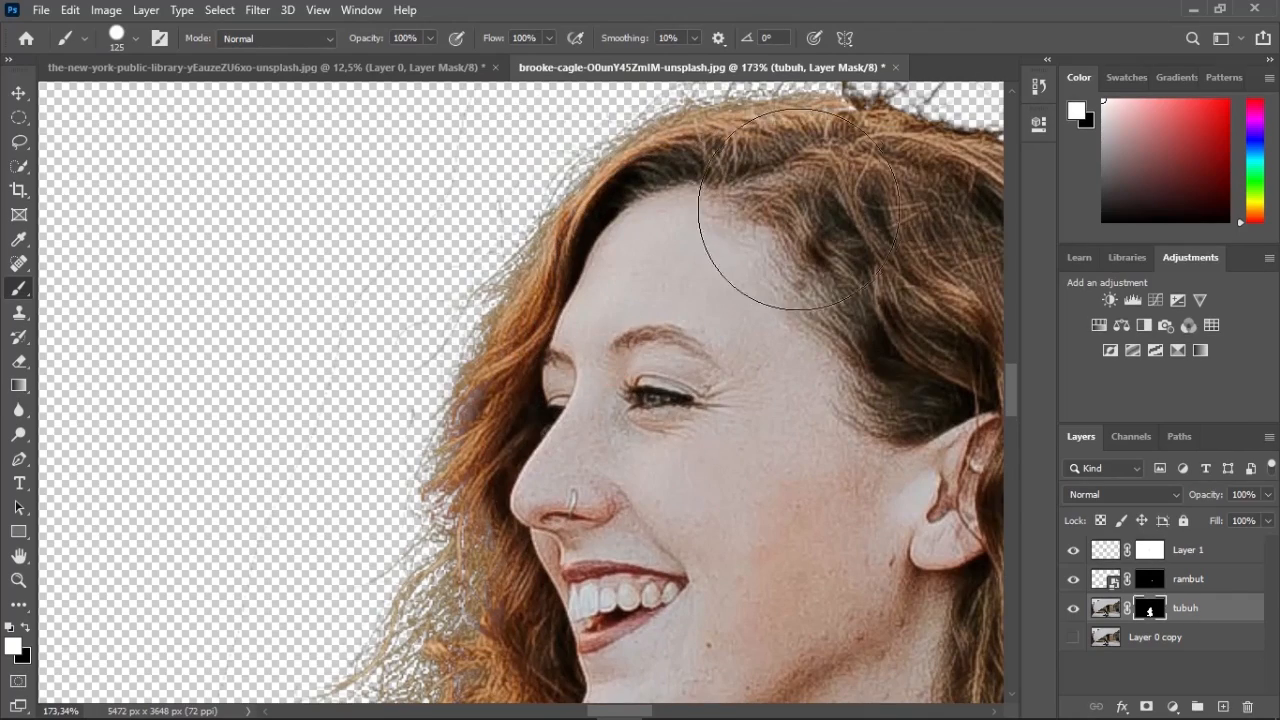
scroll(773, 302, down, 4)
scroll(765, 311, right, 6)
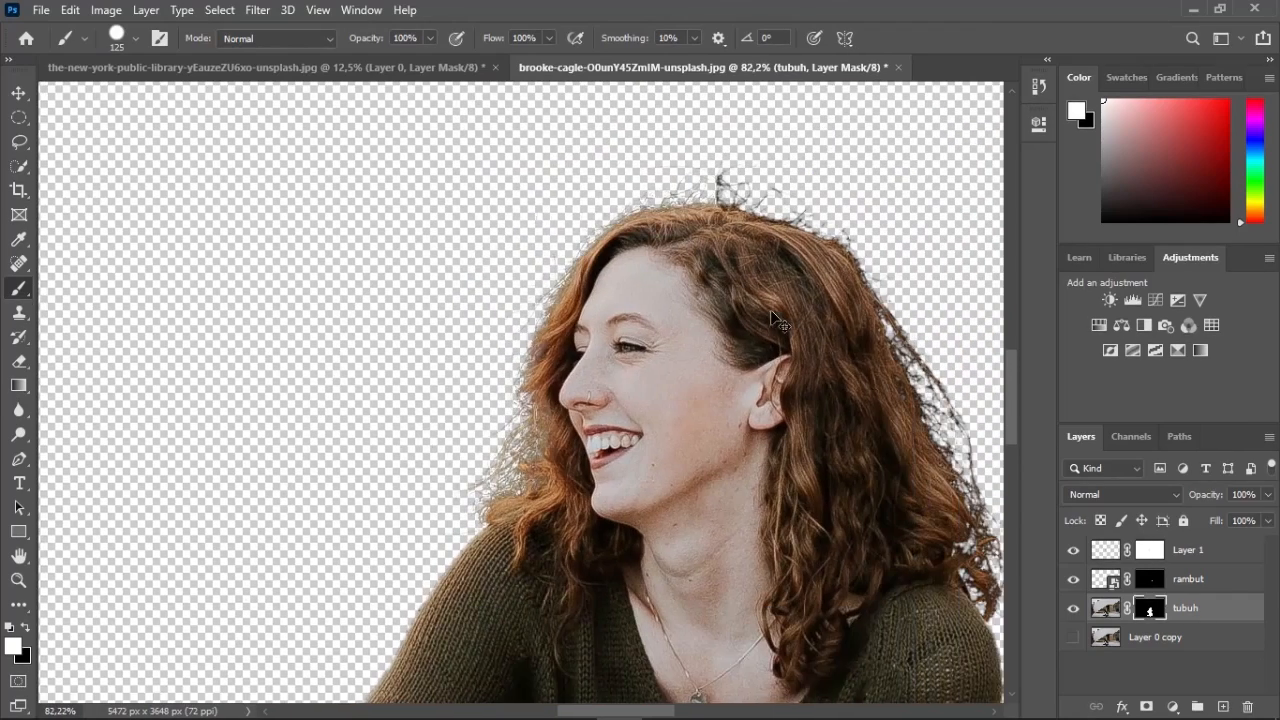
scroll(575, 220, up, 4)
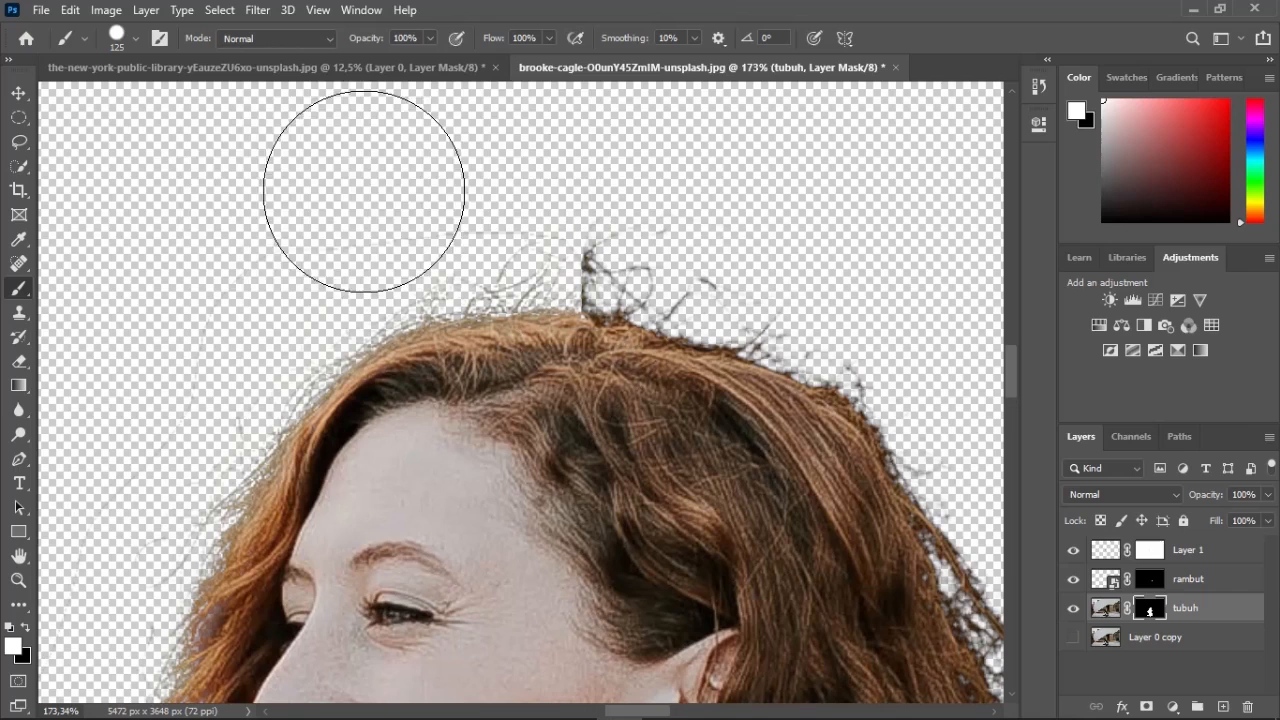
drag(323, 171, 445, 140)
key(ctrl+z)
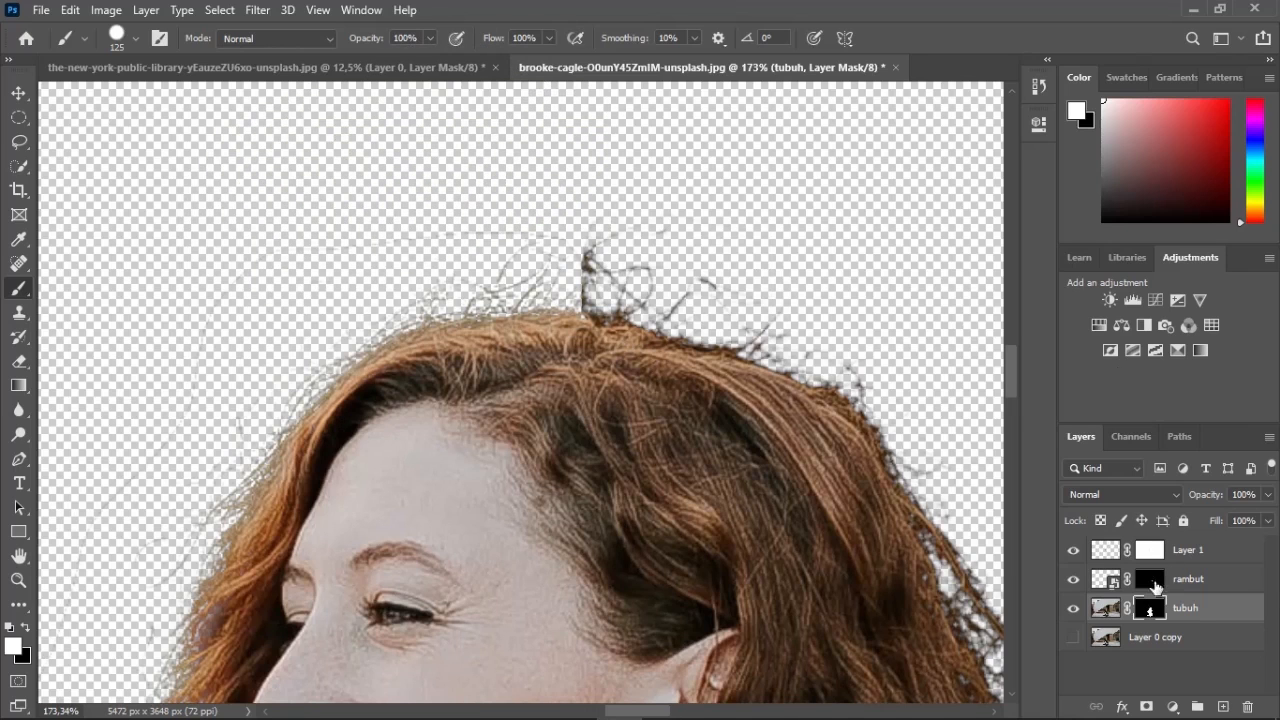
Compare the image with Layer 1 hidden and shown, and rename Layer 1 as rambut 2
click(1073, 550)
click(1073, 550)
click(1149, 550)
scroll(220, 520, left, 3)
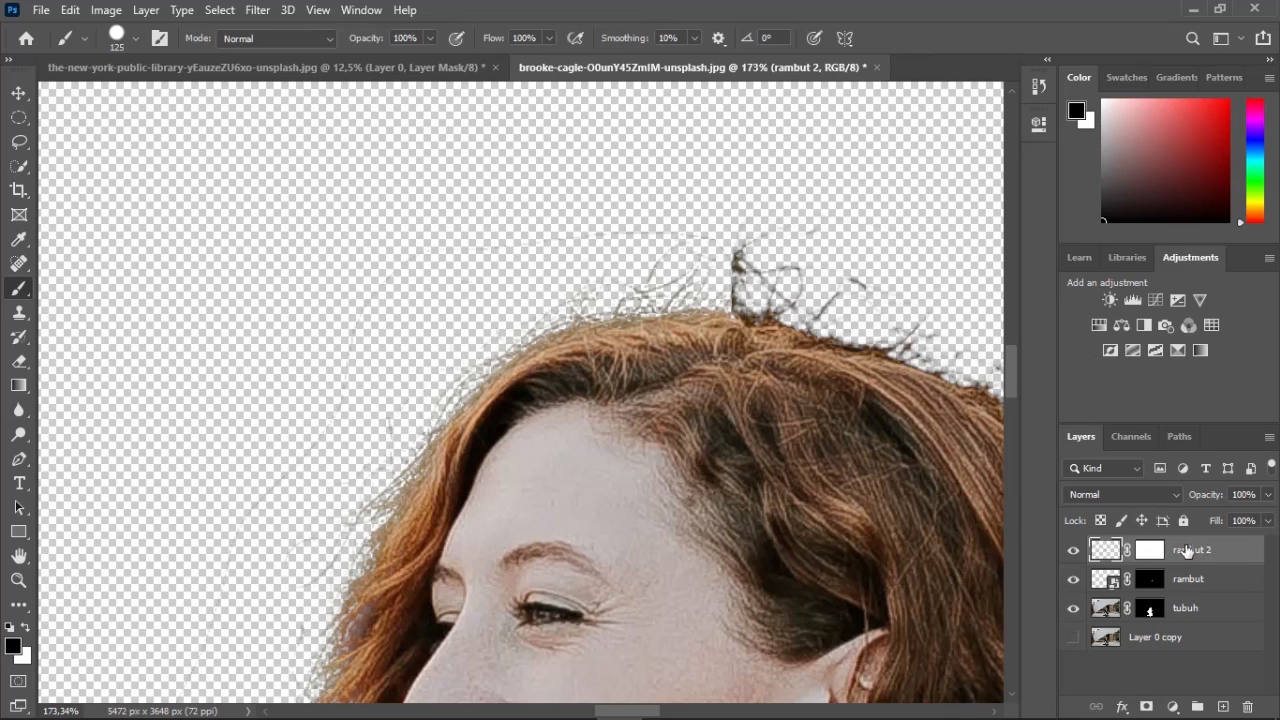
Paint black on rambut 2's mask outside the hair on the face side to clear the leftover background
click(1149, 550)
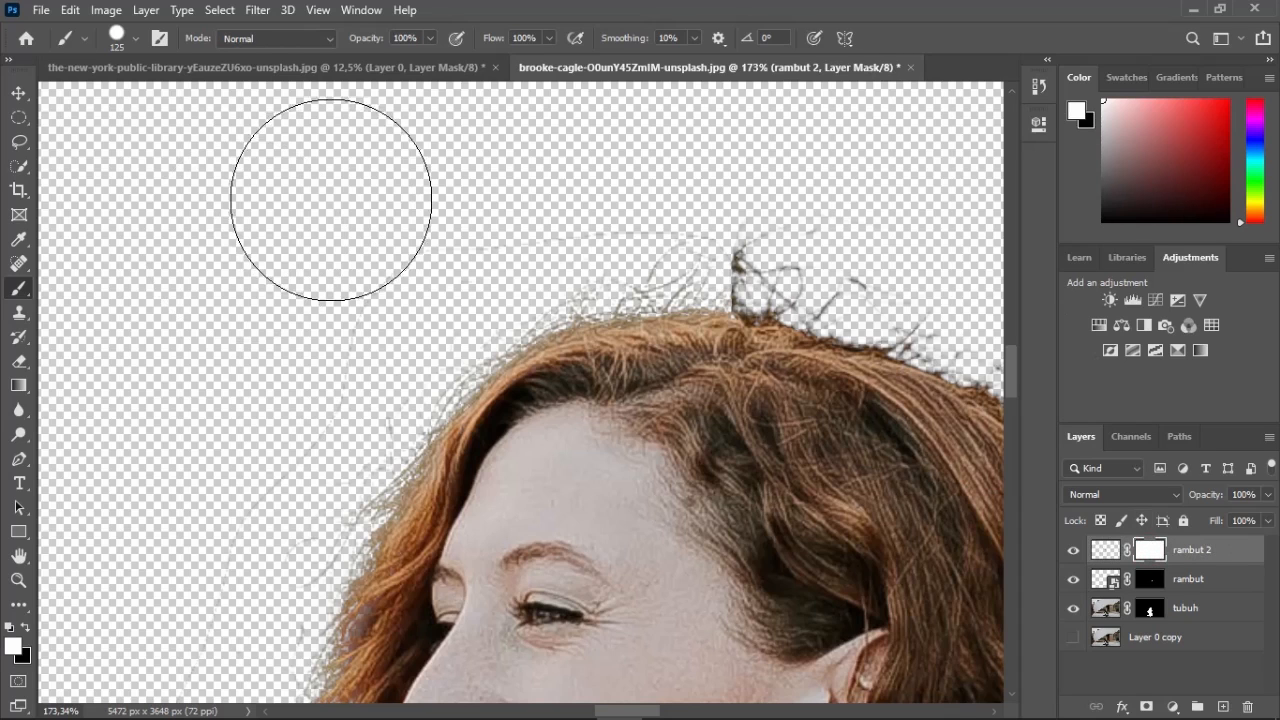
drag(333, 205, 480, 143)
key(ctrl+z)
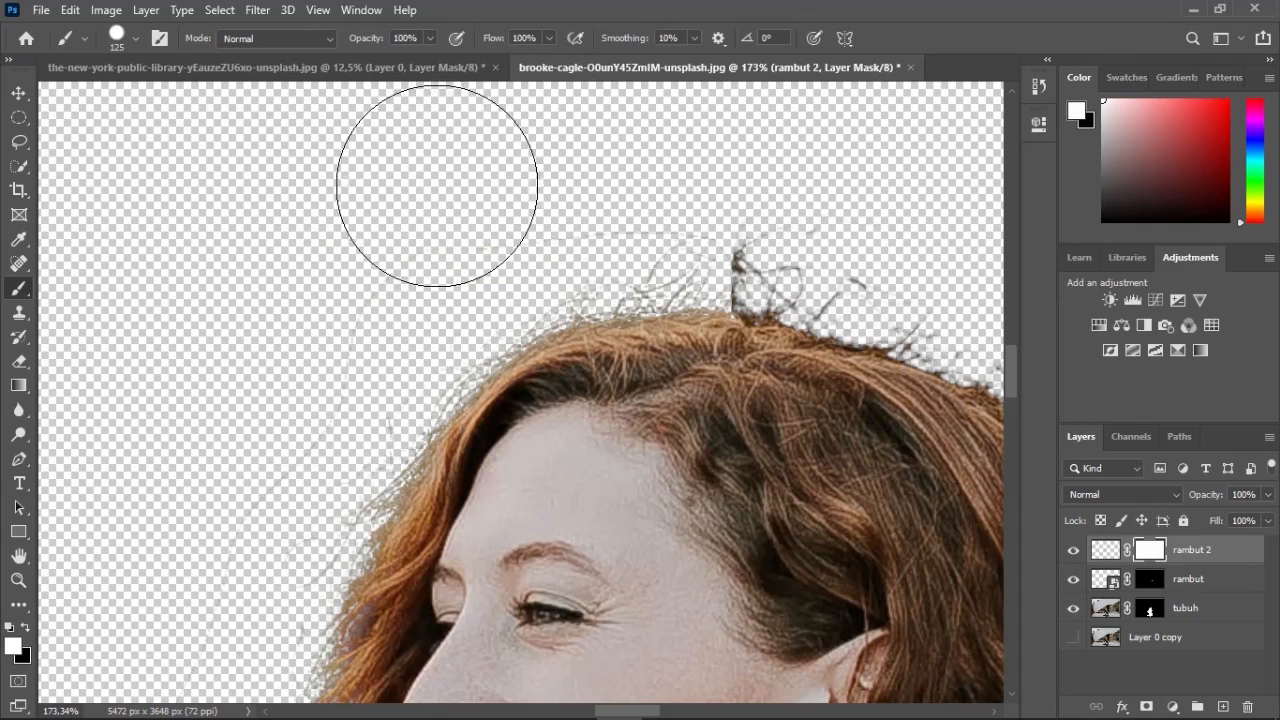
key(x)
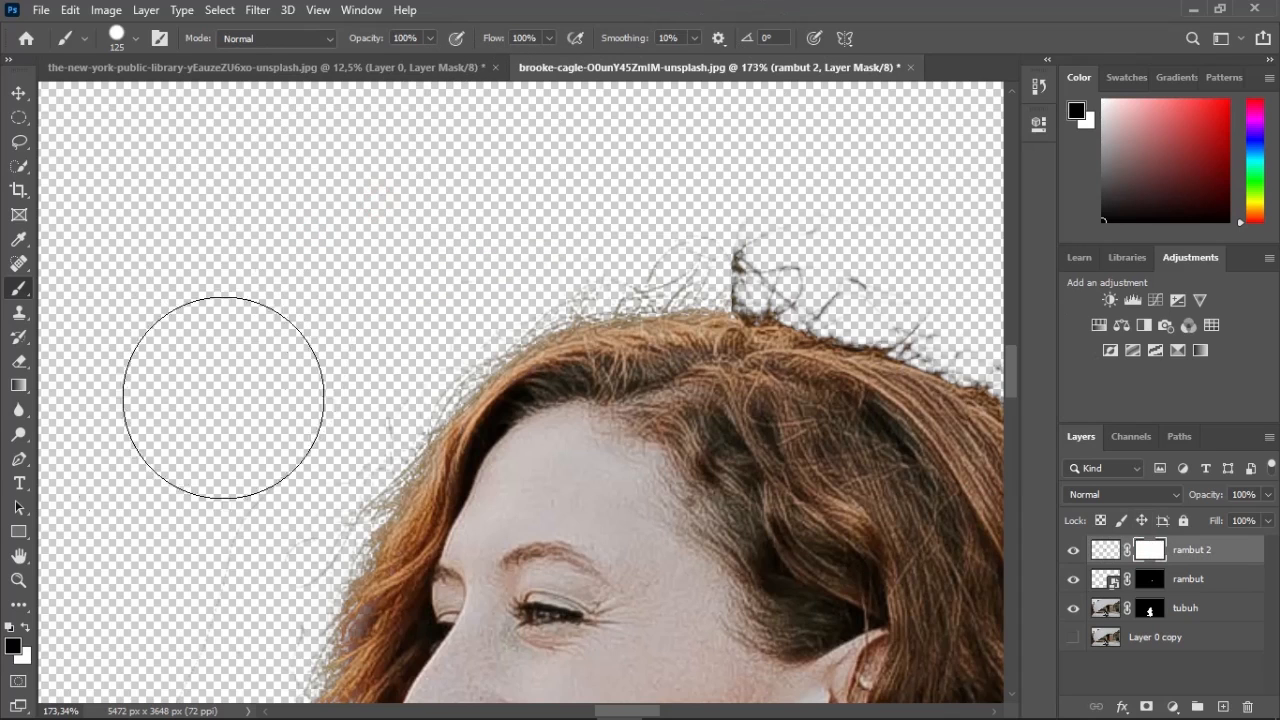
scroll(215, 370, down, 3)
scroll(150, 480, down, 4)
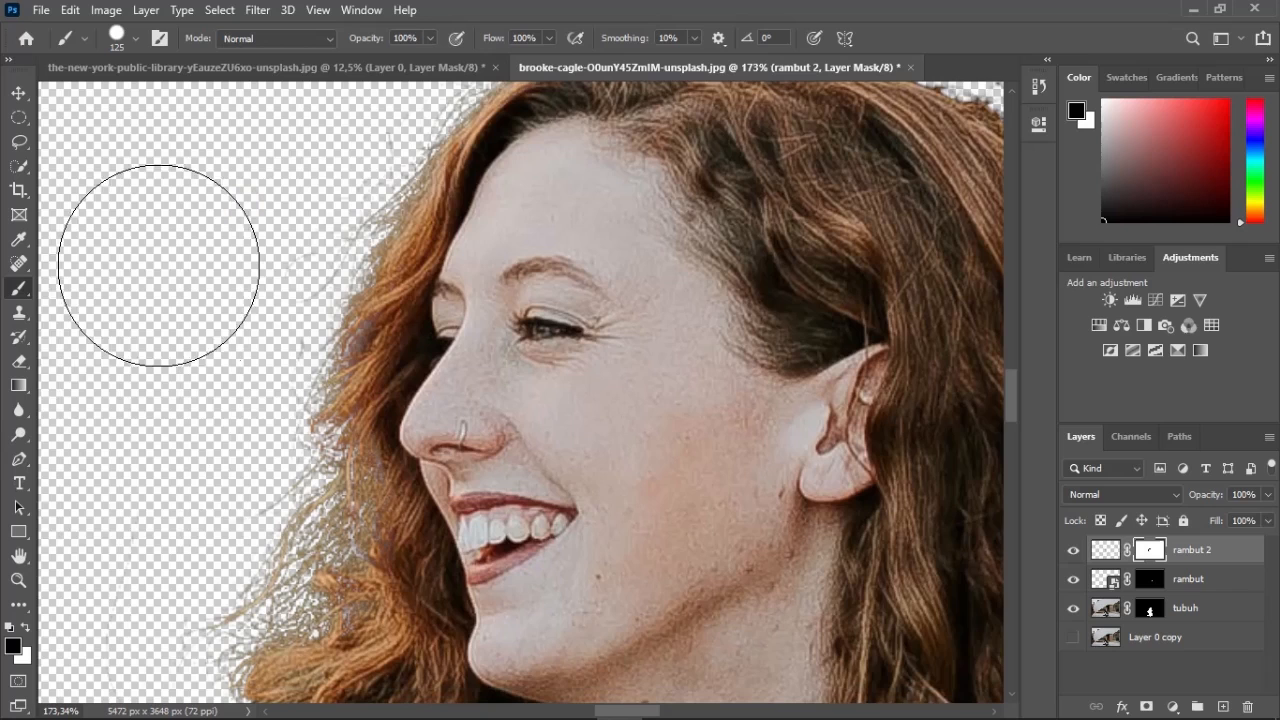
scroll(50, 425, down, 4)
Brush black on rambut 2's mask beside the lower curls and shoulder to erase the stray background marks
click(19, 264)
click(381, 8)
click(851, 6)
scroll(142, 380, left, 3)
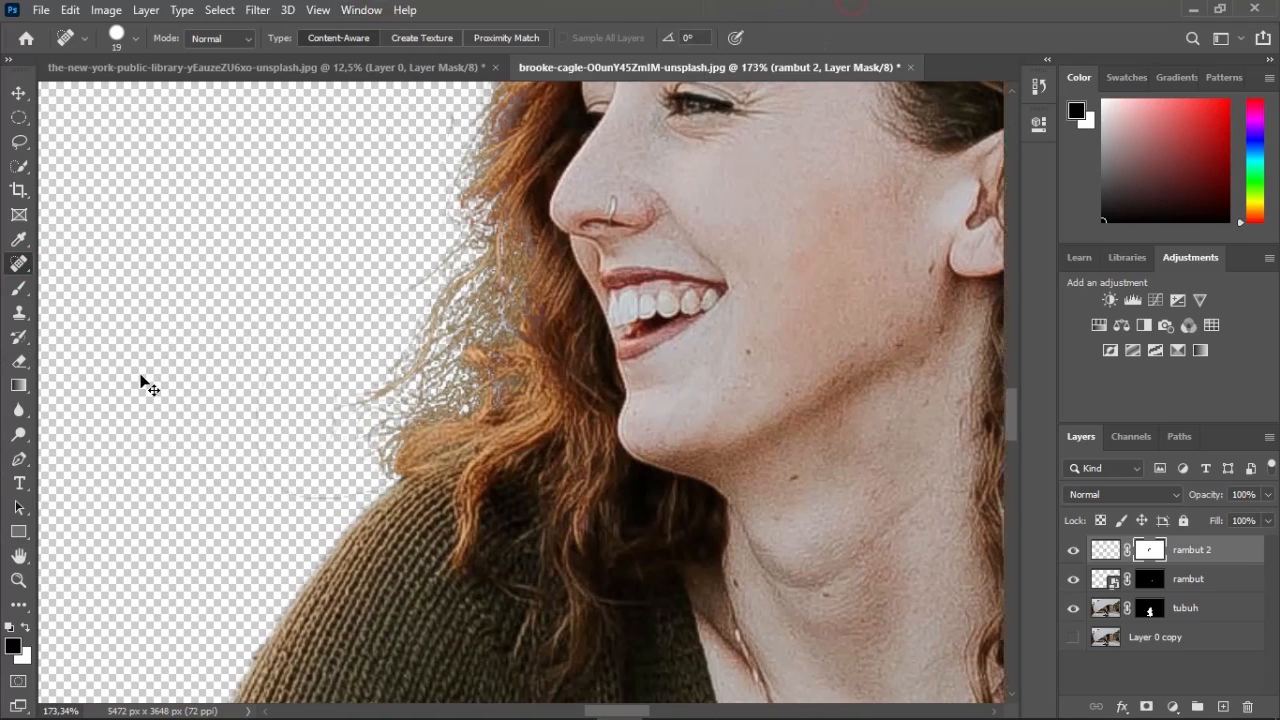
scroll(143, 383, left, 2)
key(b)
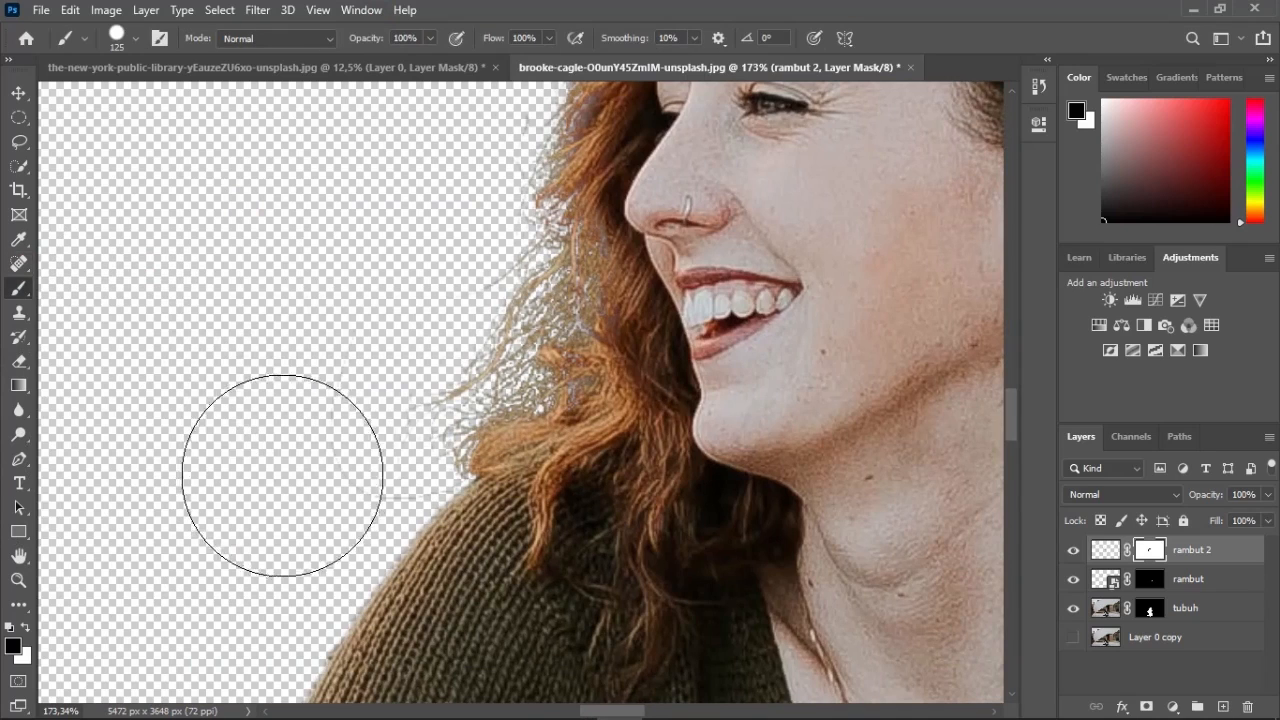
scroll(252, 460, down, 6)
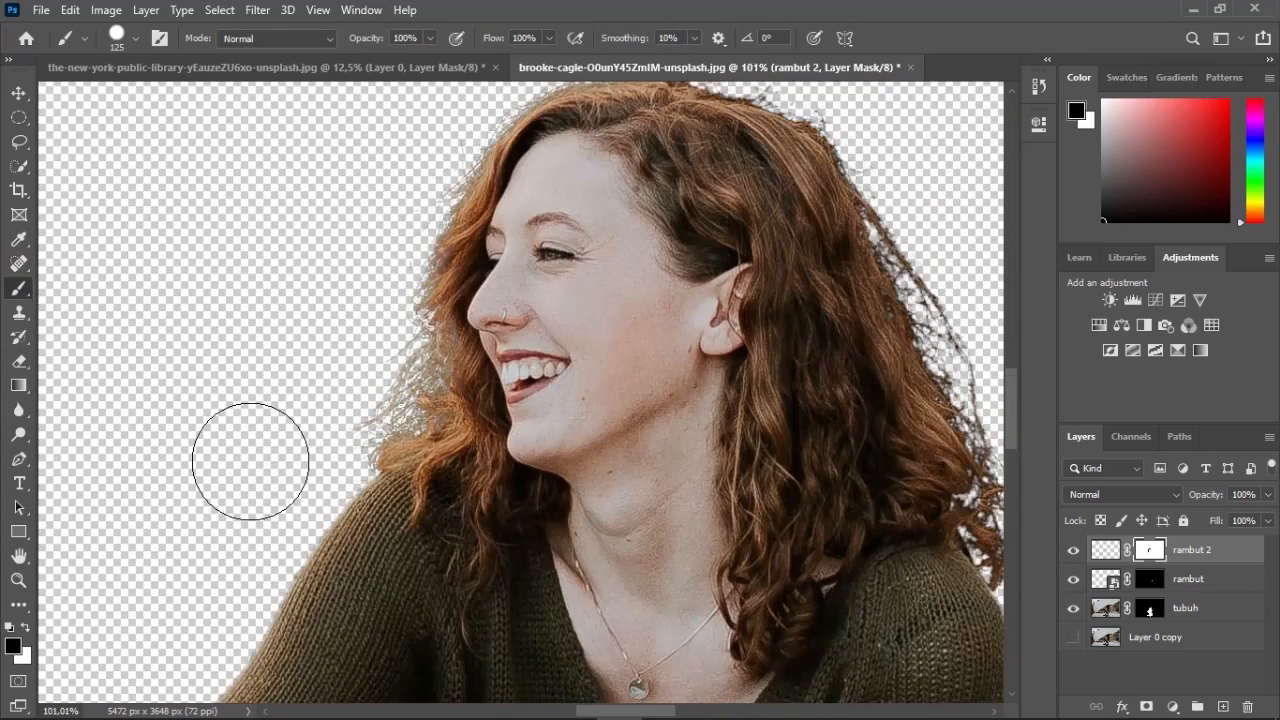
Brush black on rambut 2's mask above the crown to clear the faint leftover marks
scroll(794, 414, up, 4)
scroll(798, 418, right, 2)
scroll(674, 414, right, 2)
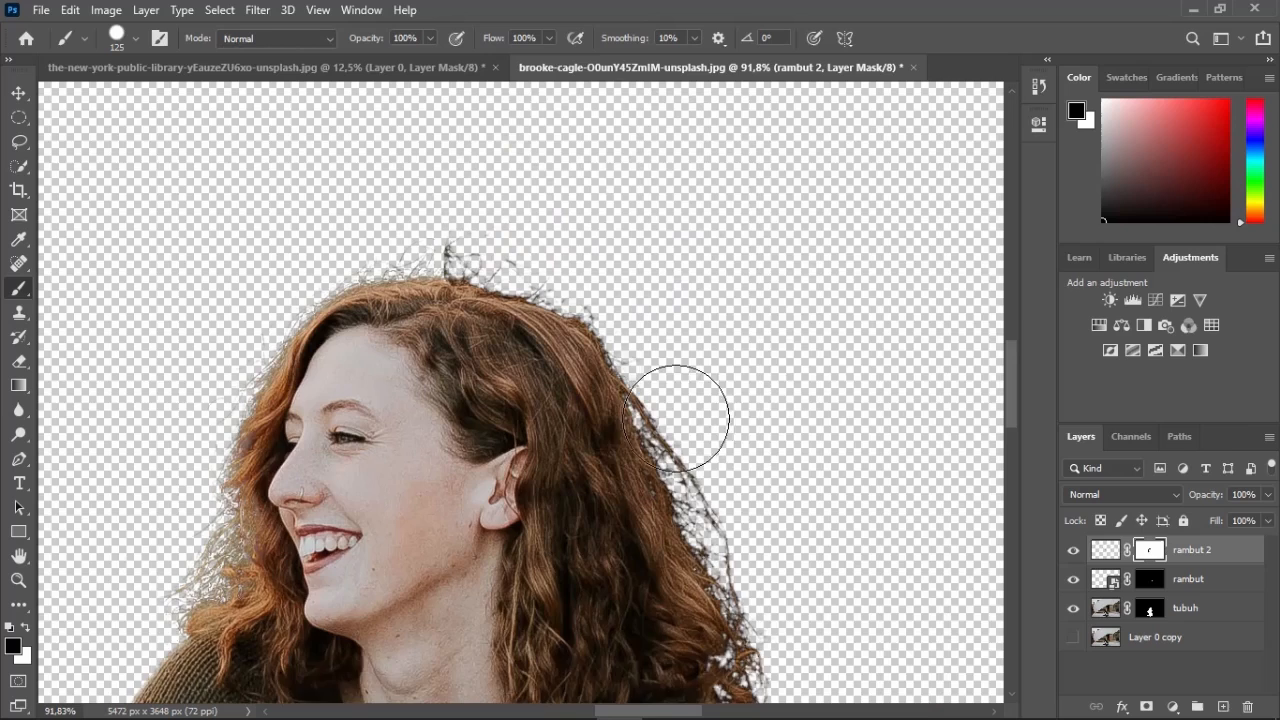
scroll(651, 423, up, 2)
scroll(508, 420, up, 4)
click(362, 172)
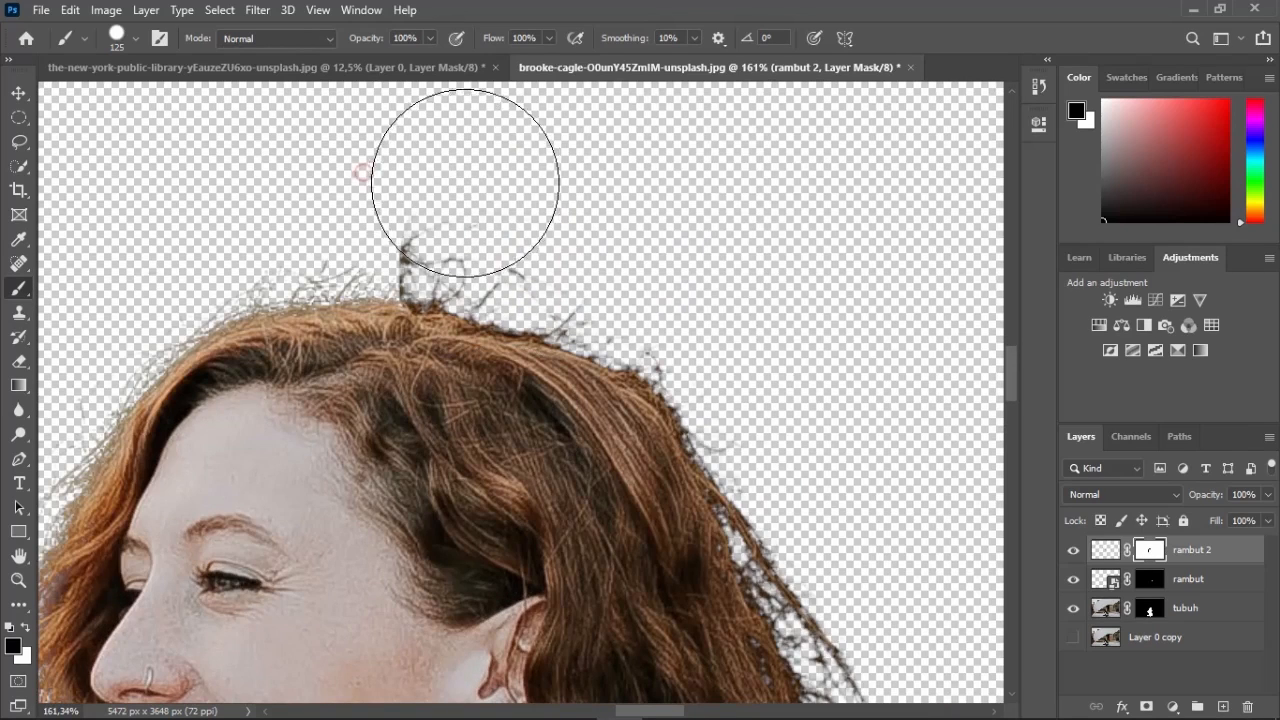
Hide the dark tuft above the crown by painting black on rambut's mask with a 125 px Soft Round brush
click(1152, 585)
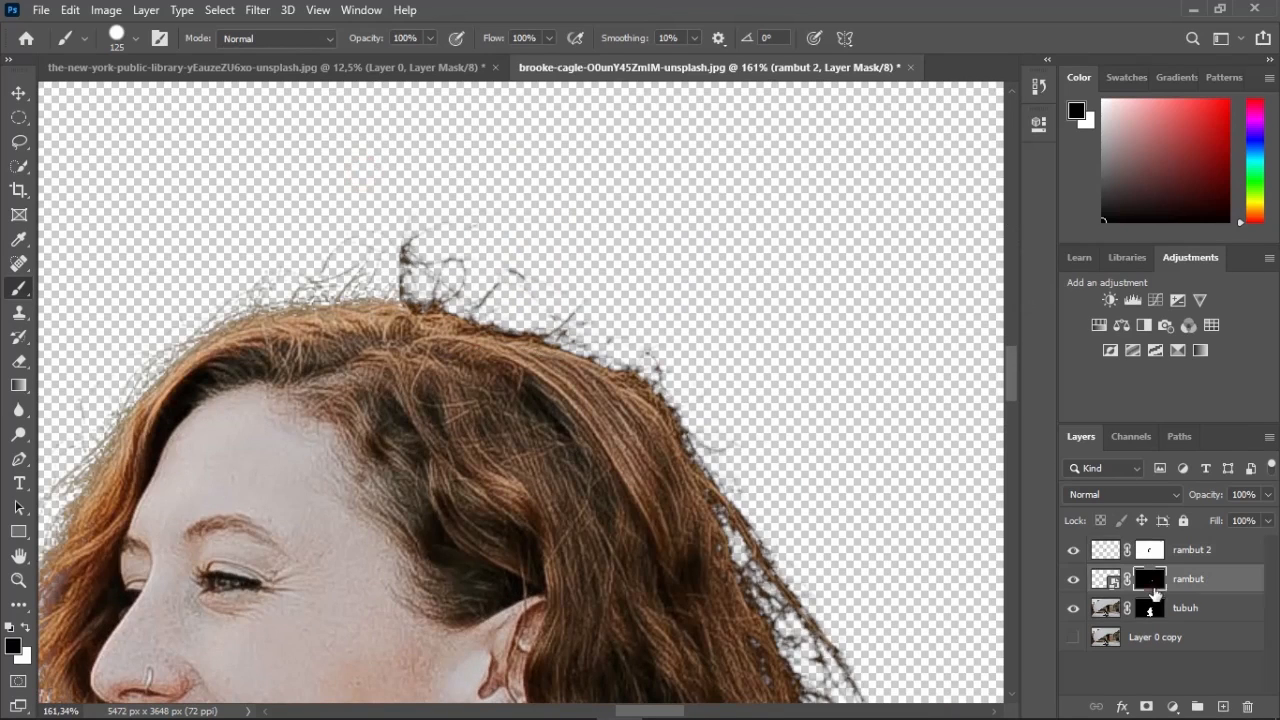
right_click(521, 203)
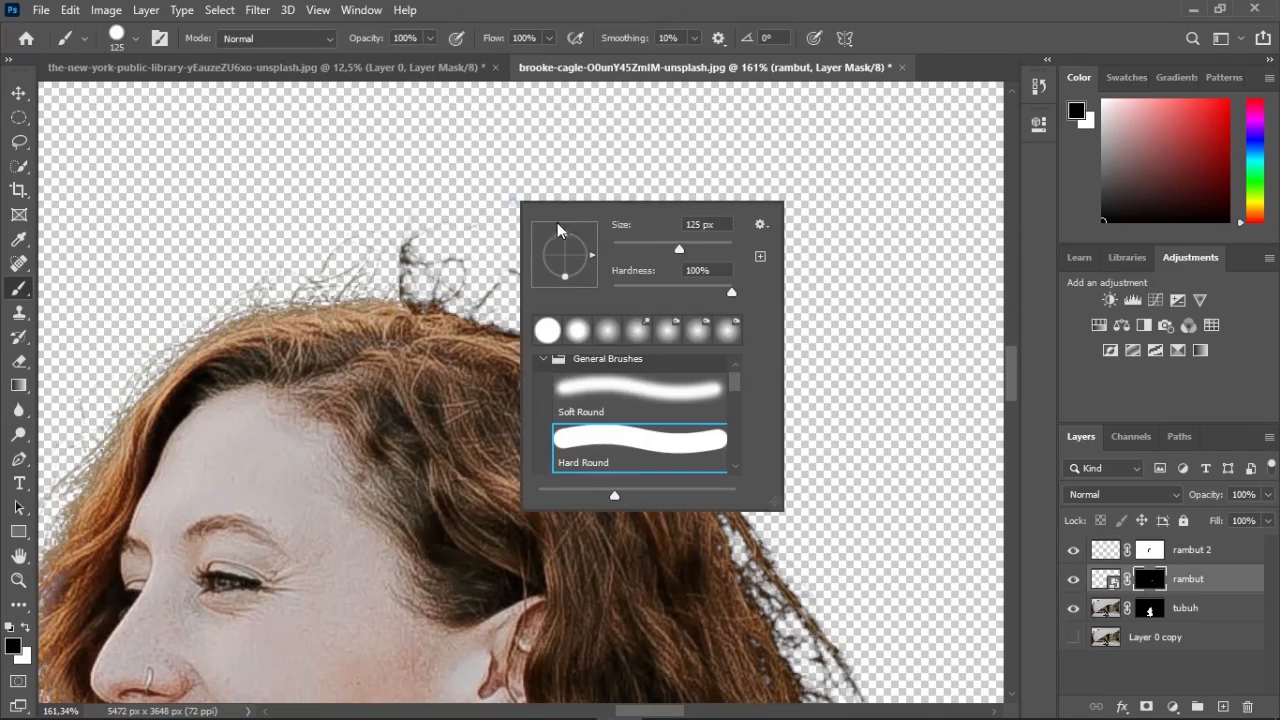
double_click(625, 391)
mouse_move(405, 177)
mouse_down()
mouse_move(409, 231)
mouse_move(461, 176)
mouse_move(535, 185)
mouse_up()
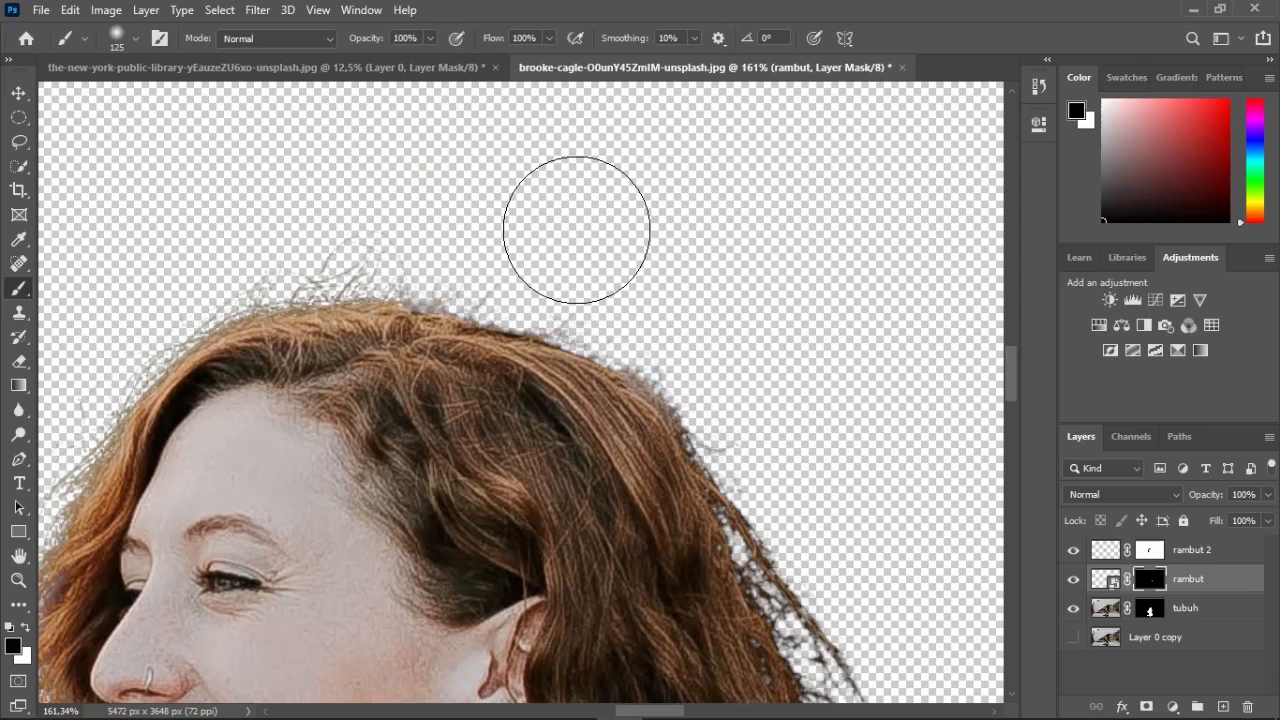
Paint white on rambut's mask inside the hair at the back of the head with a 125 px Hard Round brush
key(x)
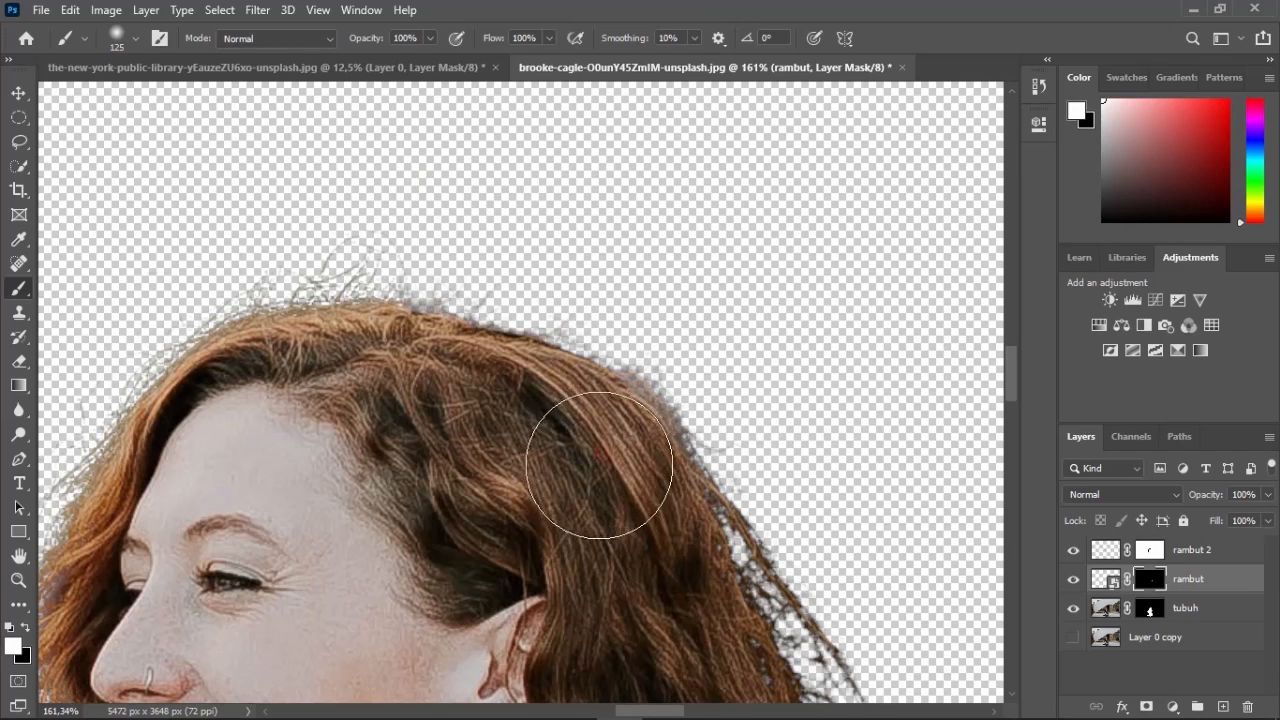
right_click(596, 467)
double_click(660, 652)
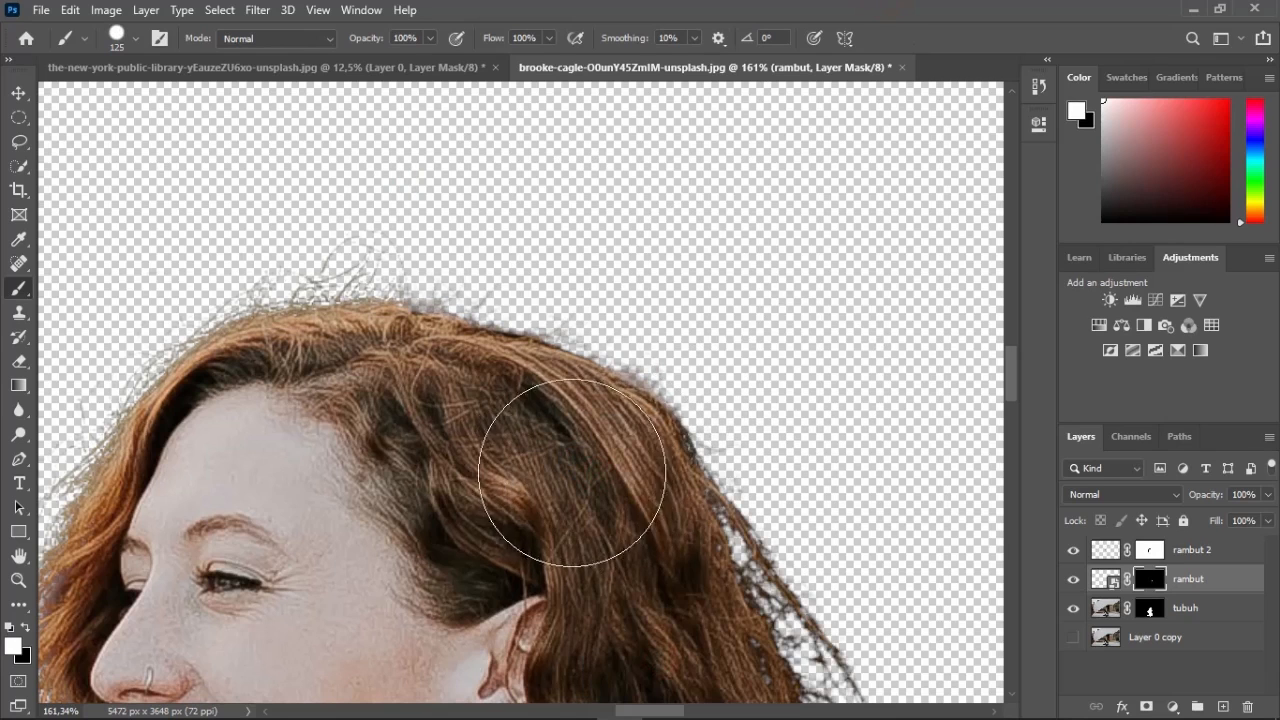
scroll(373, 446, down, 1)
scroll(373, 446, down, 5)
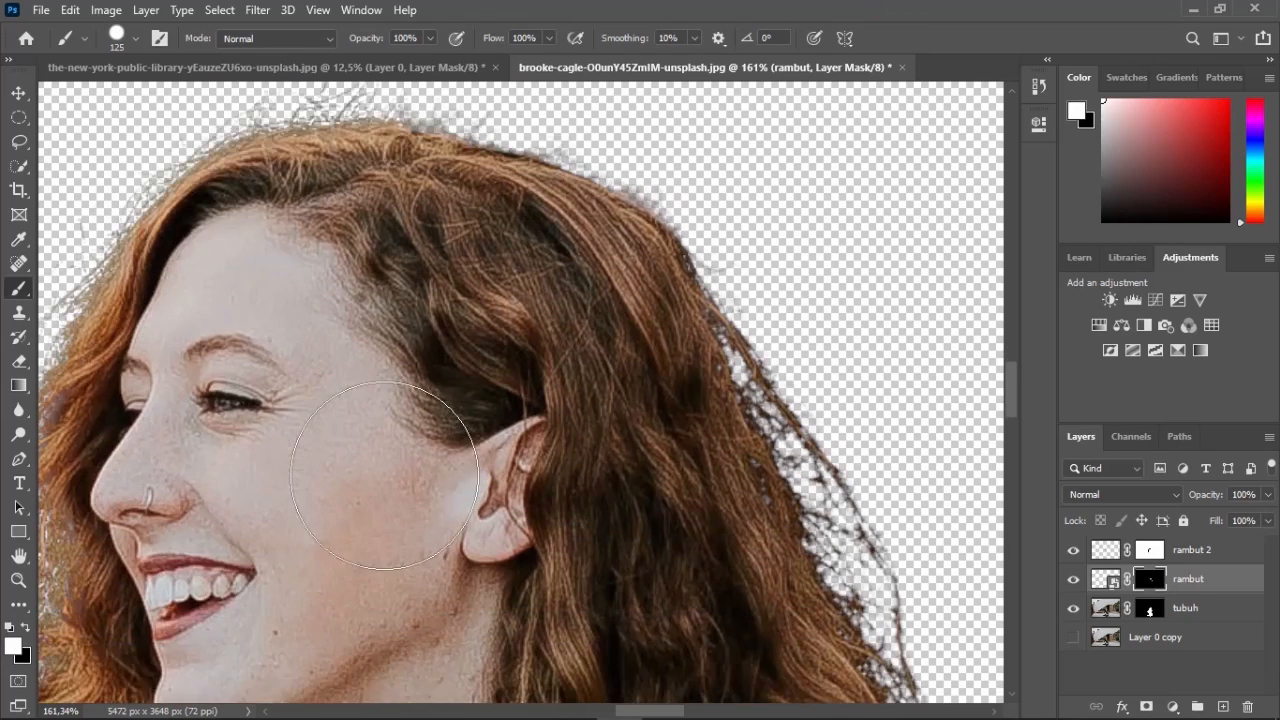
Create a new layer above the rambut layer, clip it to rambut, and activate the Brush tool
scroll(408, 522, right, 4)
scroll(415, 530, down, 2)
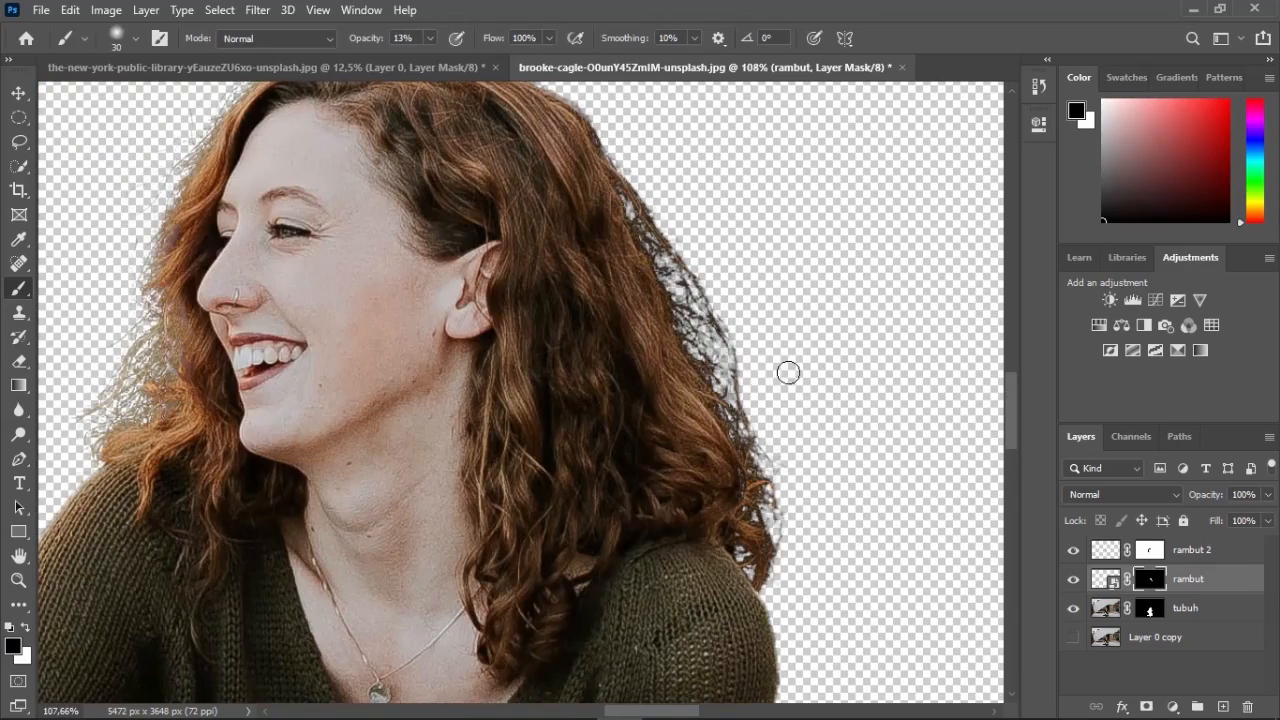
scroll(796, 386, down, 3)
scroll(923, 394, up, 5)
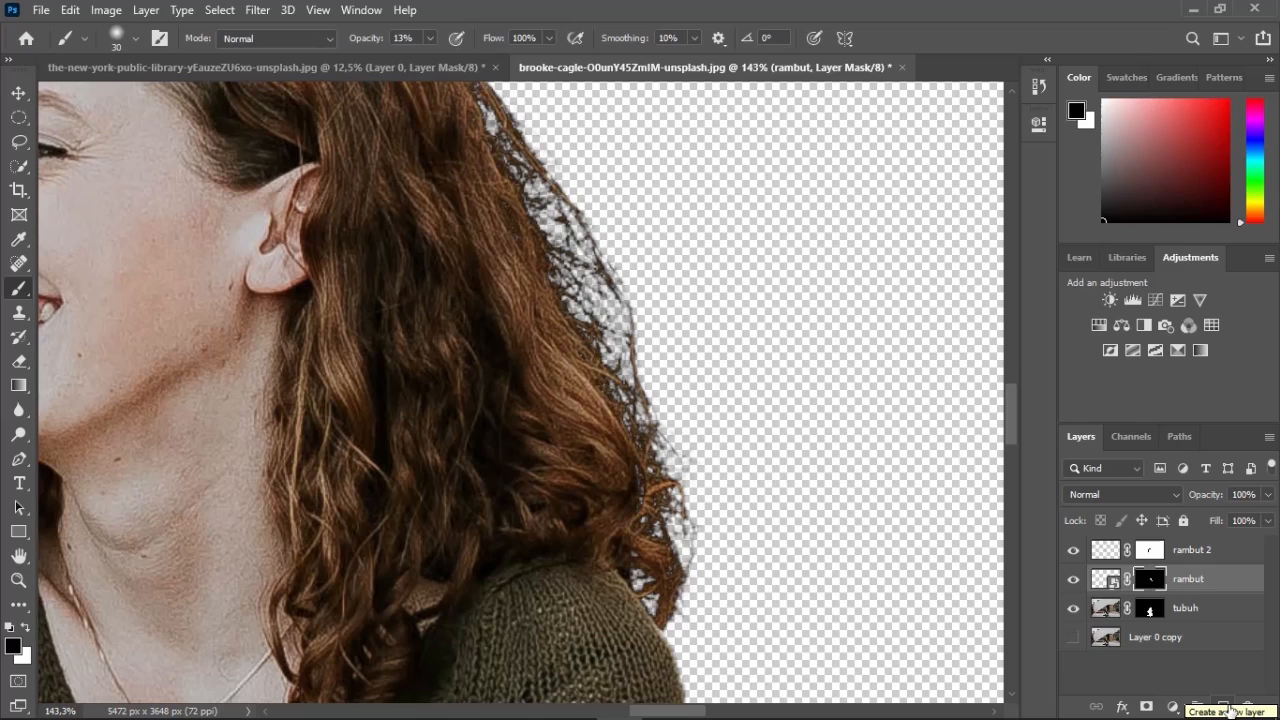
click(1228, 706)
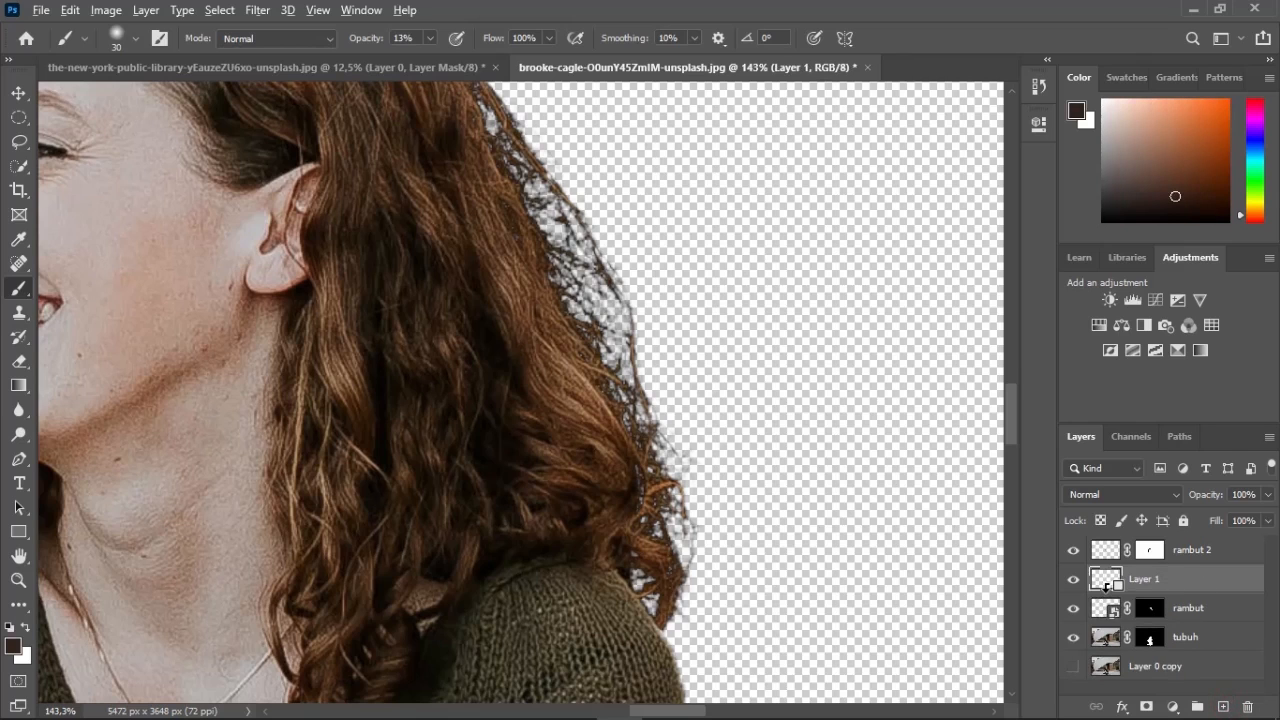
scroll(518, 489, up, 3)
scroll(520, 491, left, 3)
key(b)
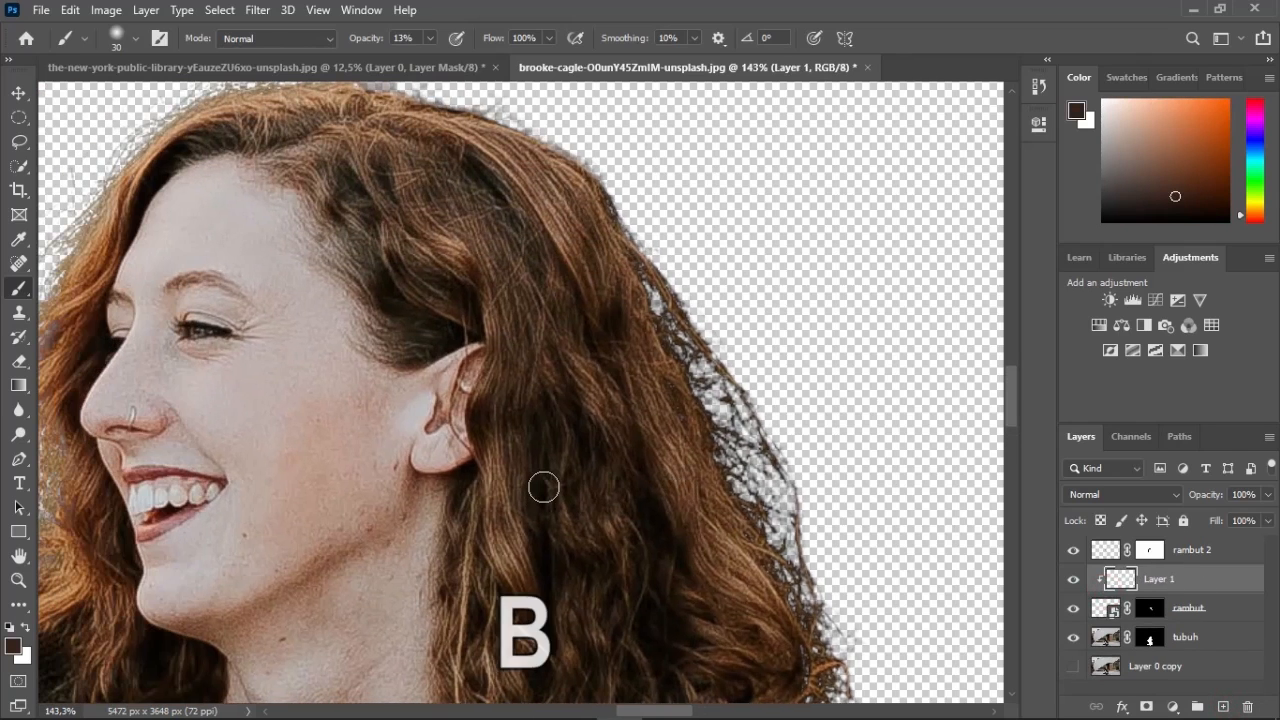
Sample a brown from the hair beside the whitish gaps at the back of the head
alt+click(680, 366)
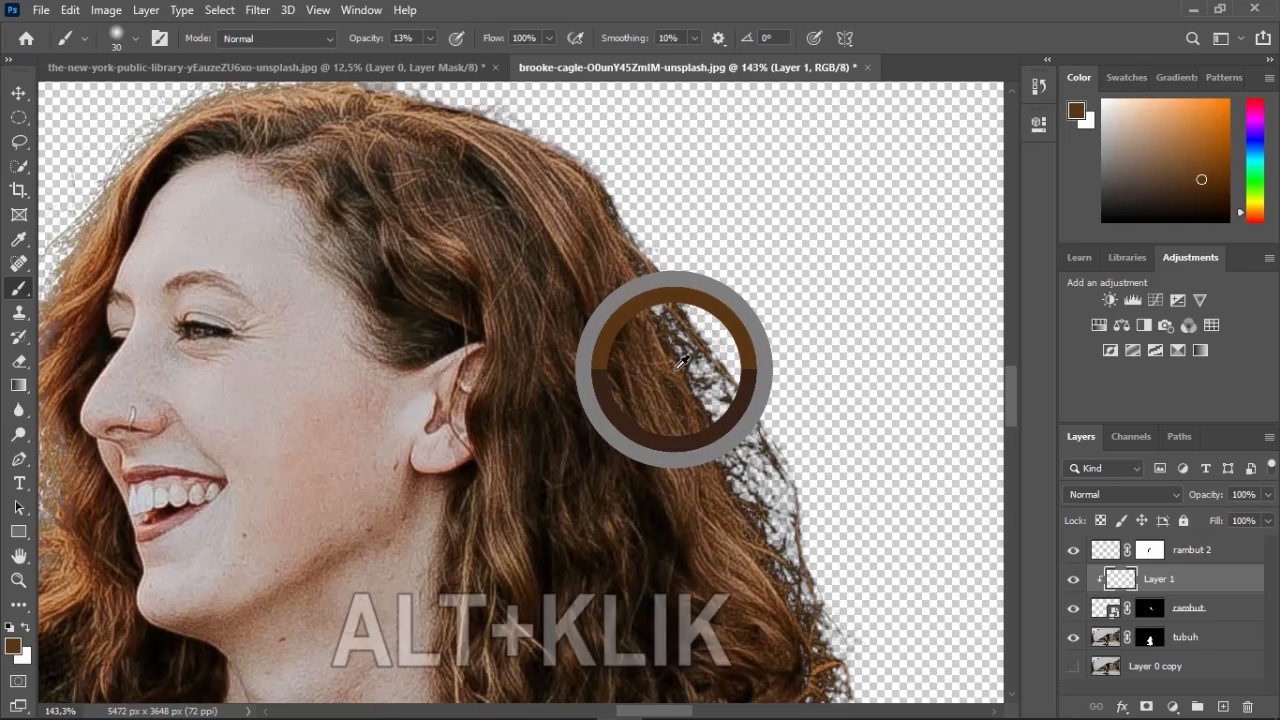
alt+click(680, 366)
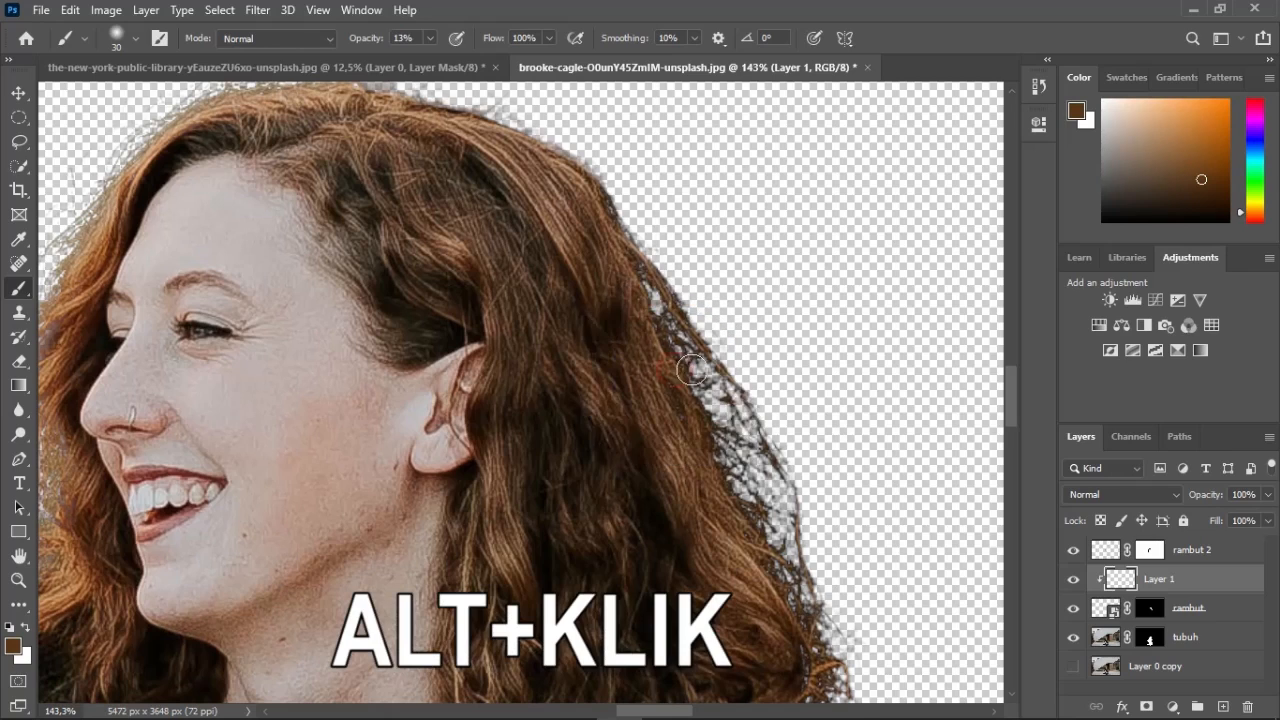
scroll(675, 362, up, 5)
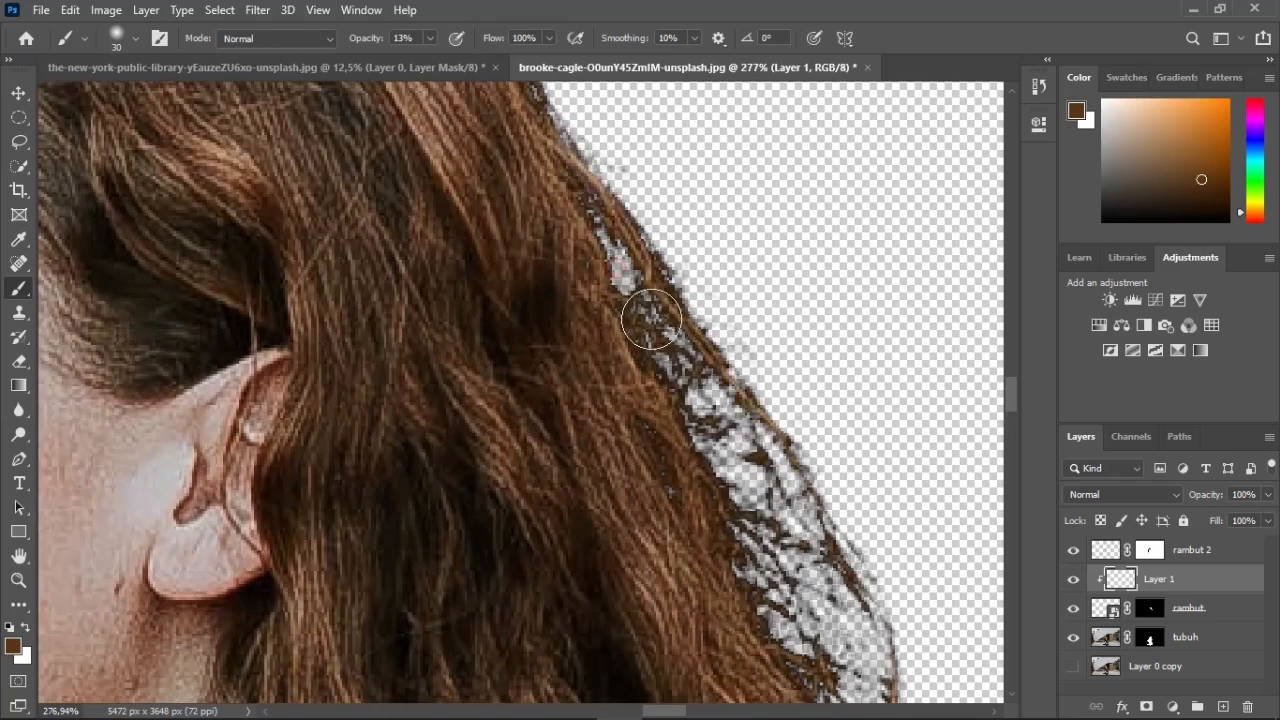
Try to paint the sampled brown over the whitish hair gaps at 100% brush opacity
right_click(484, 157)
click(645, 4)
drag(629, 384, 662, 329)
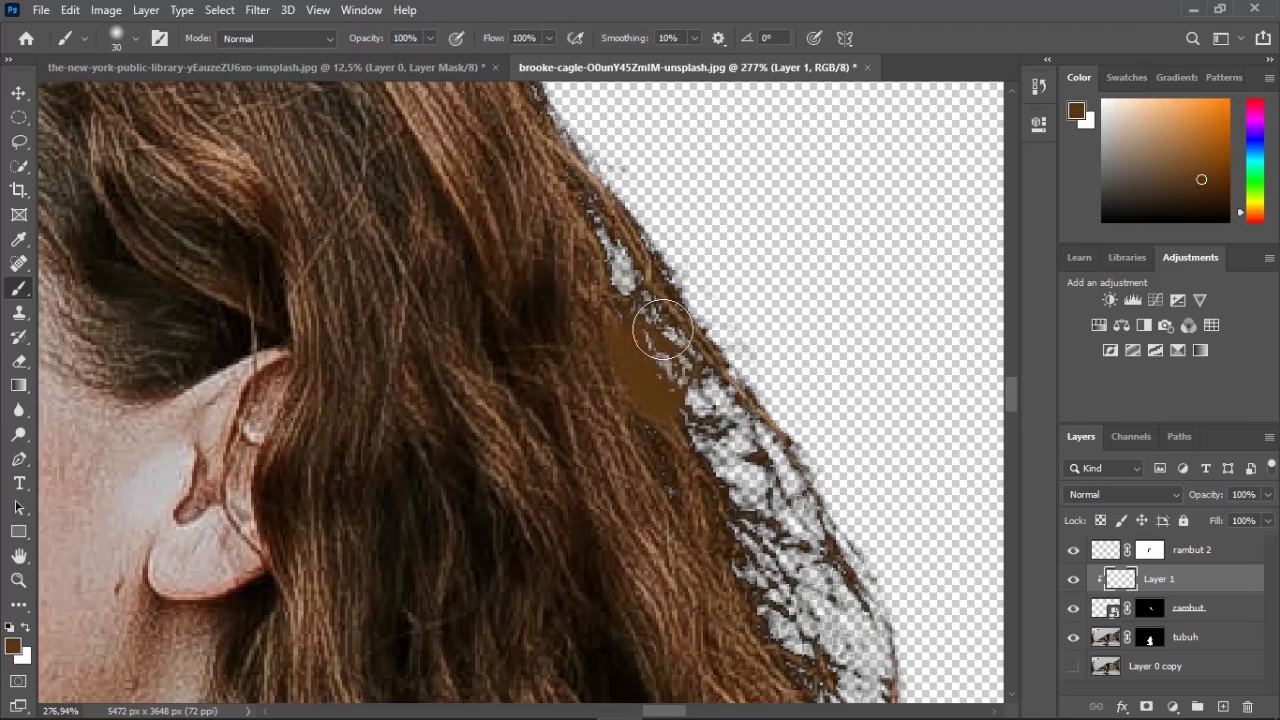
key(ctrl+z)
Paint sampled hair browns over the whitish gaps behind the head with a 105 px brush at 49% opacity
right_click(636, 366)
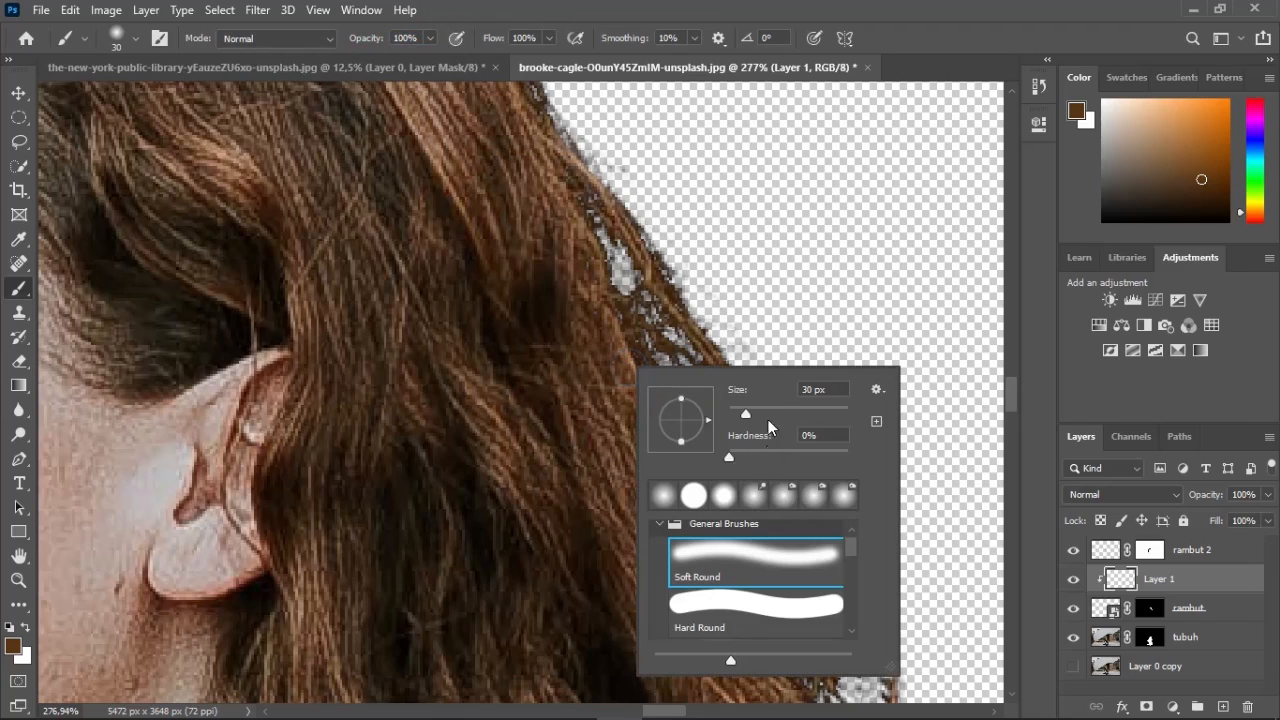
click(876, 4)
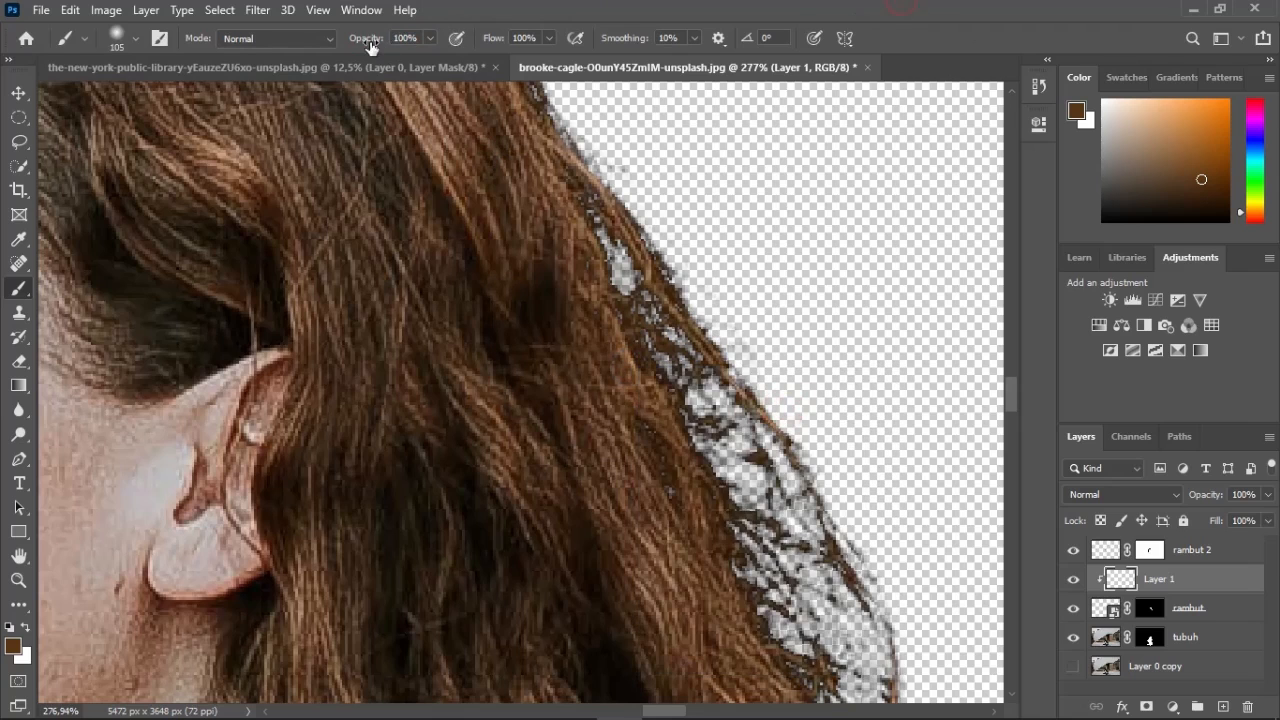
scroll(857, 343, down, 3)
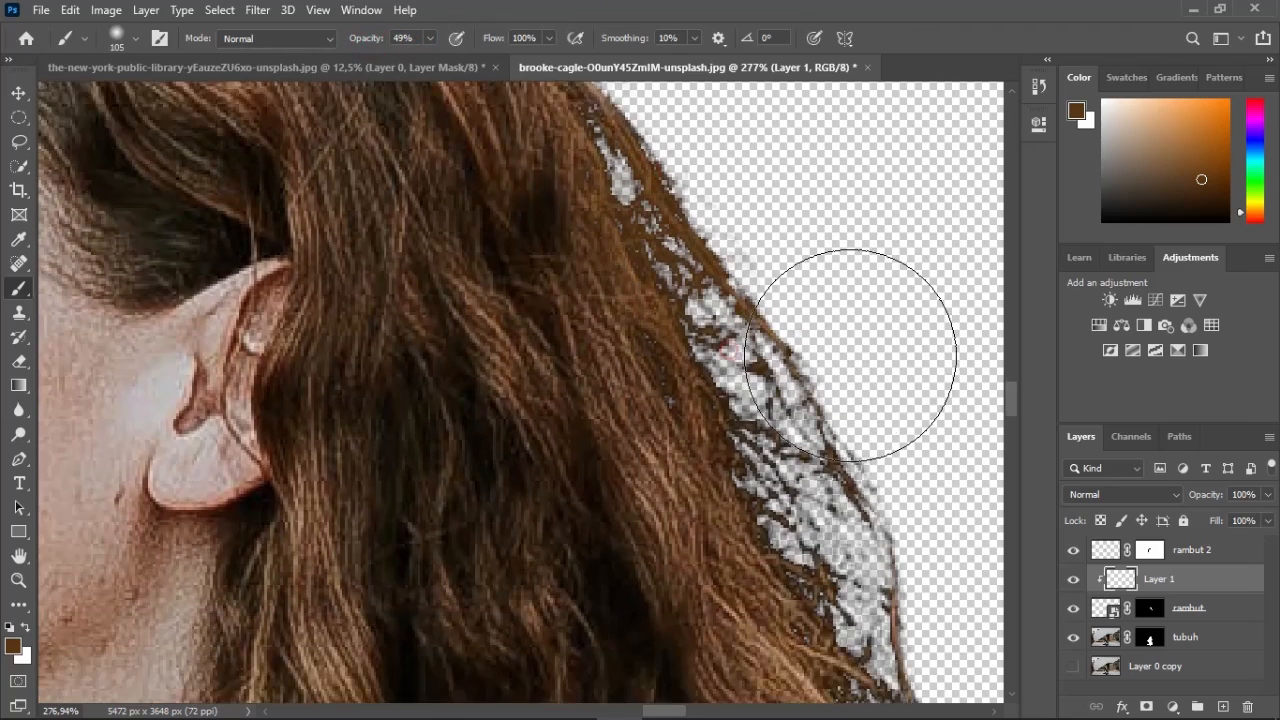
alt+click(711, 426)
drag(788, 362, 968, 484)
scroll(834, 456, down, 3)
alt+click(763, 448)
scroll(866, 490, down, 7)
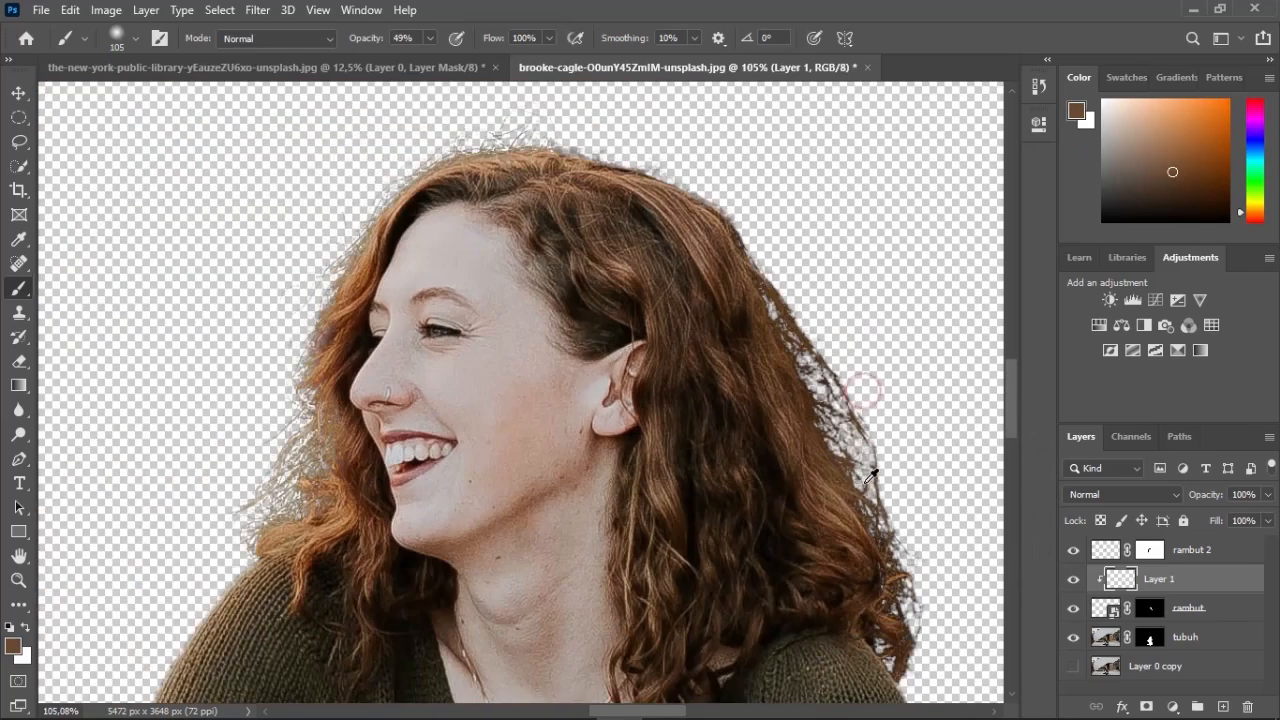
Sample nearby hair browns and paint over the remaining pale fringe along the back and lower curls
scroll(864, 494, right, 3)
scroll(864, 494, down, 3)
scroll(699, 427, up, 4)
alt+click(684, 347)
alt+click(678, 517)
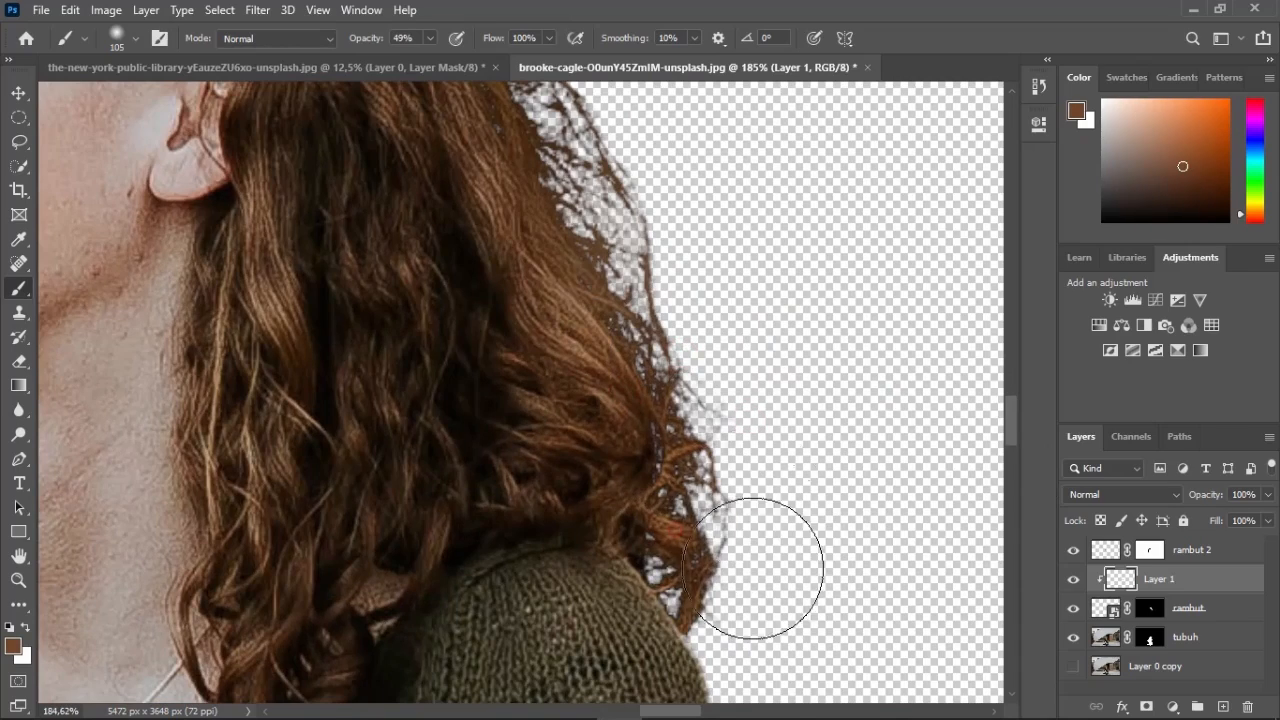
scroll(770, 550, down, 5)
scroll(652, 446, up, 1)
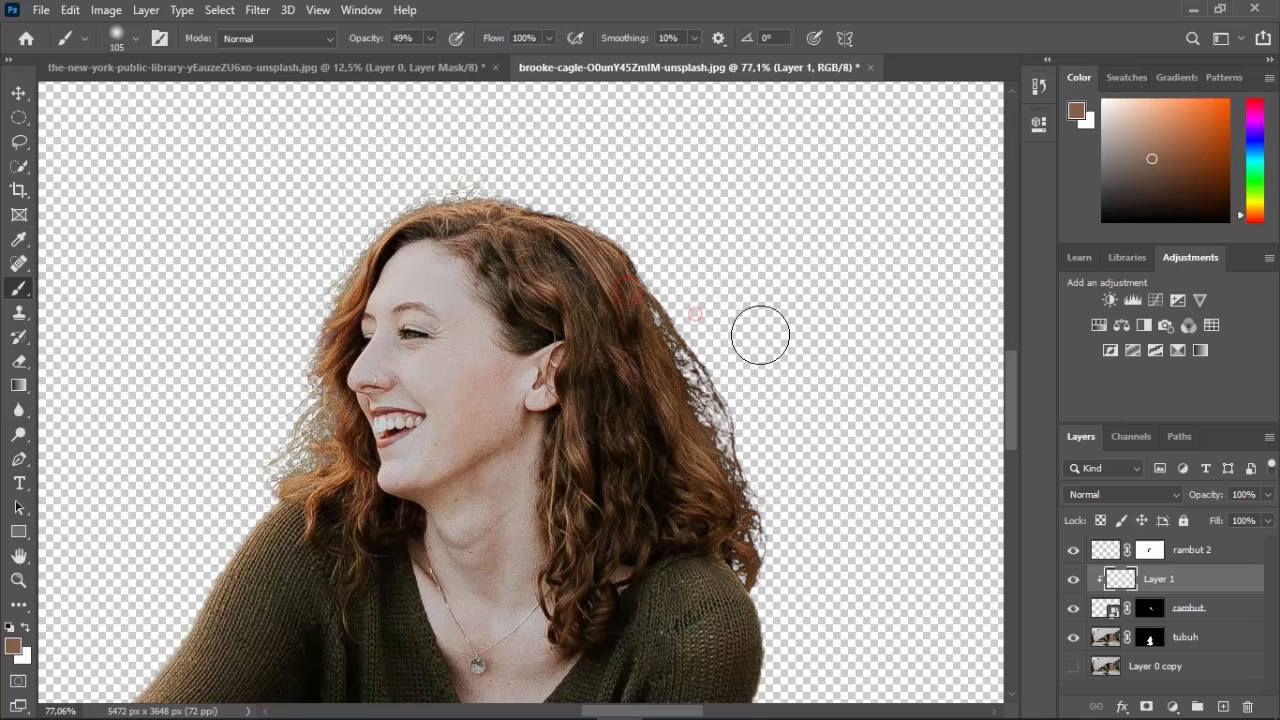
scroll(760, 335, down, 2)
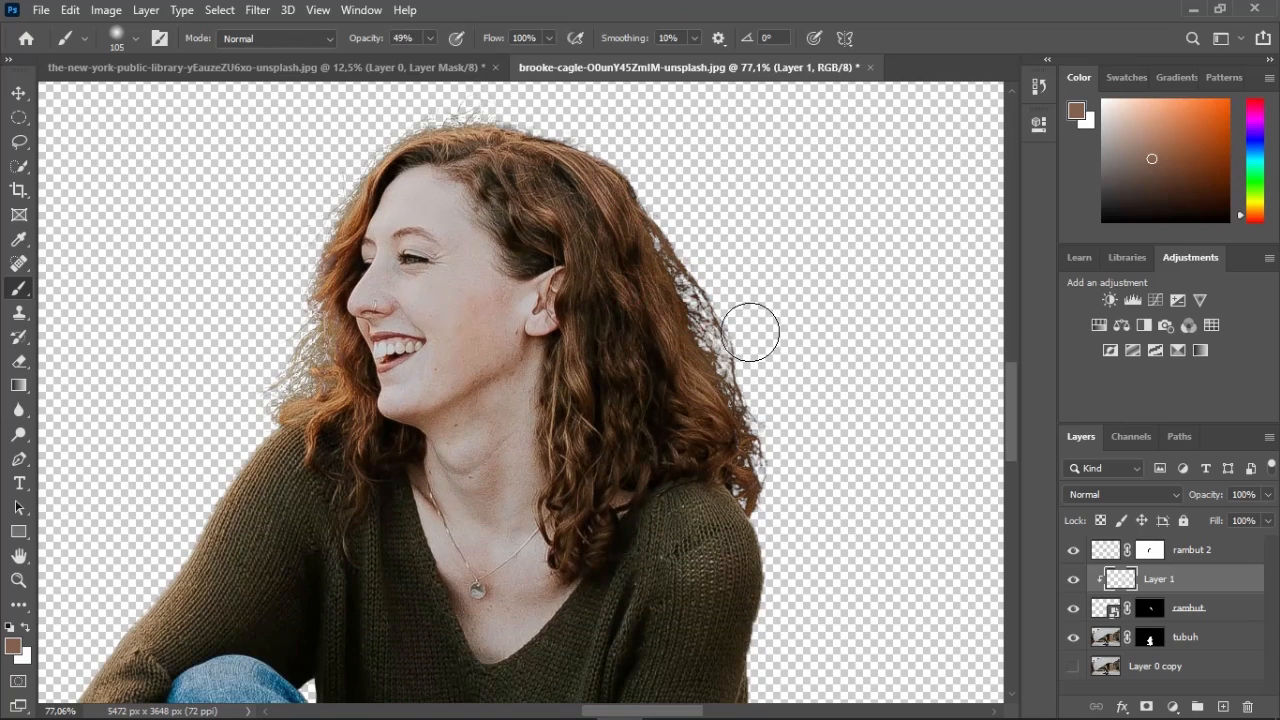
Convert the layers from rambut 2 down to tubuh into one smart object and rename it orang
scroll(750, 332, down, 5)
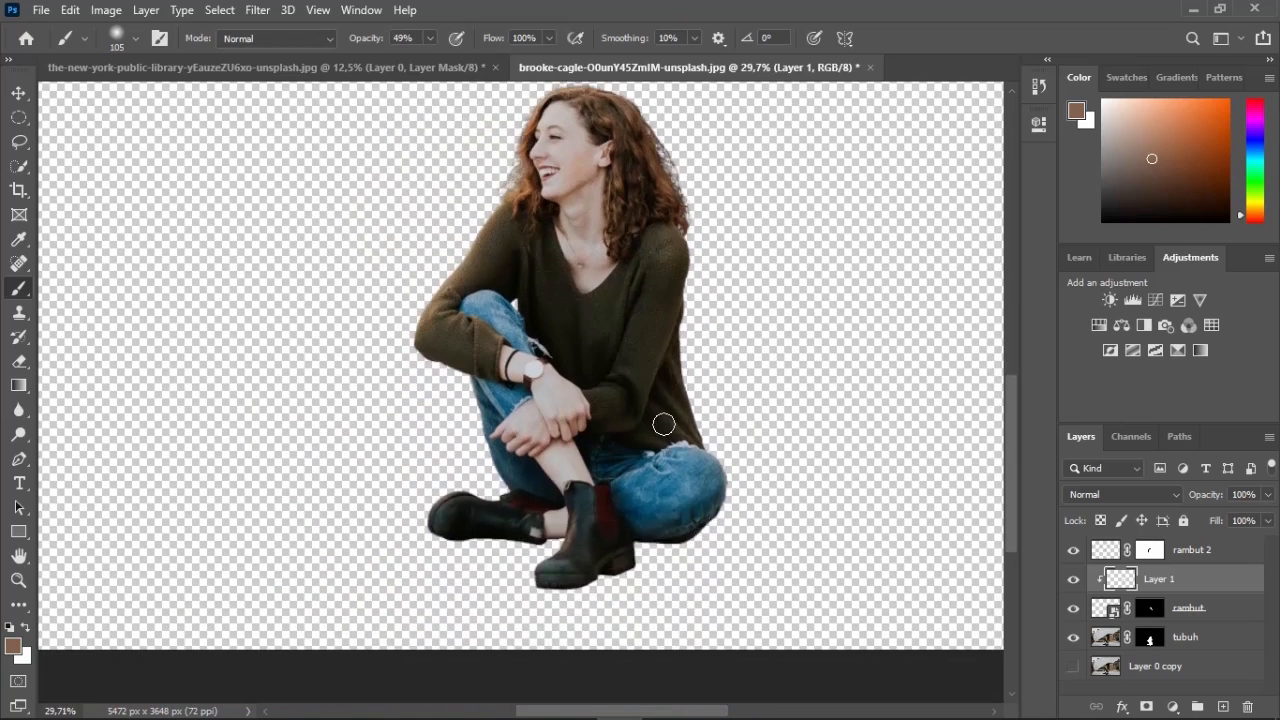
scroll(663, 424, down, 2)
scroll(670, 420, up, 2)
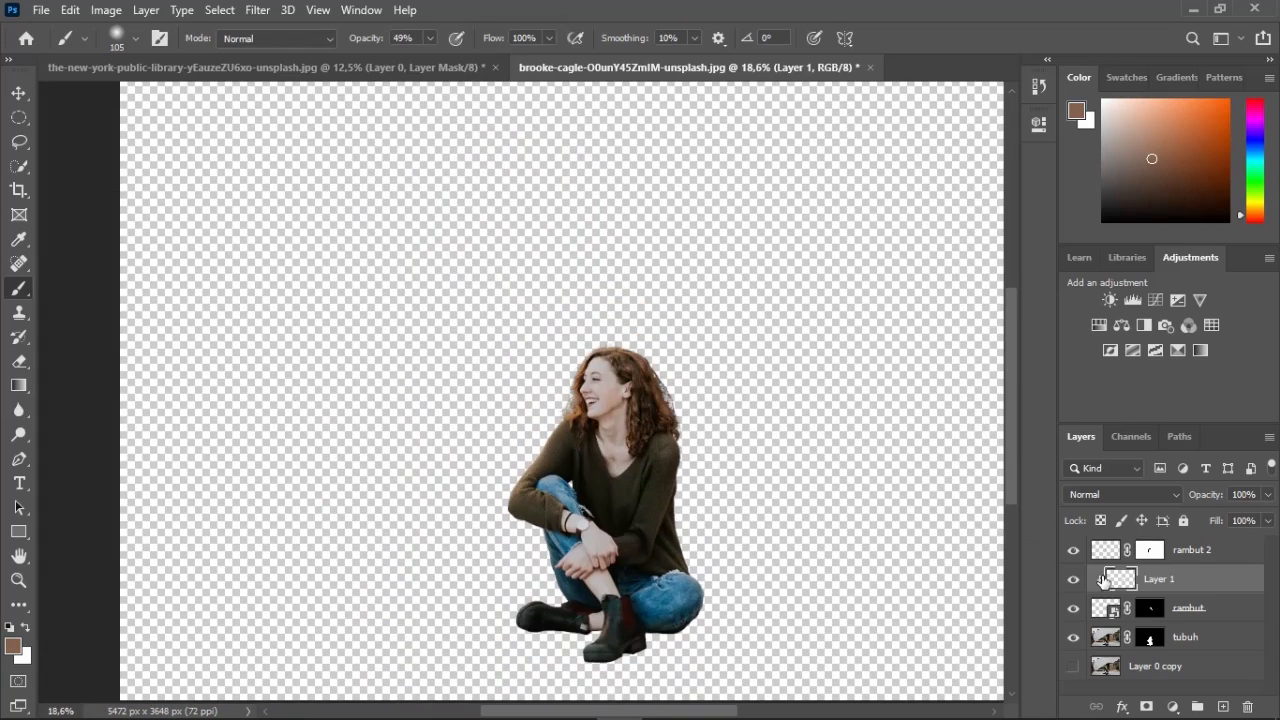
click(1200, 556)
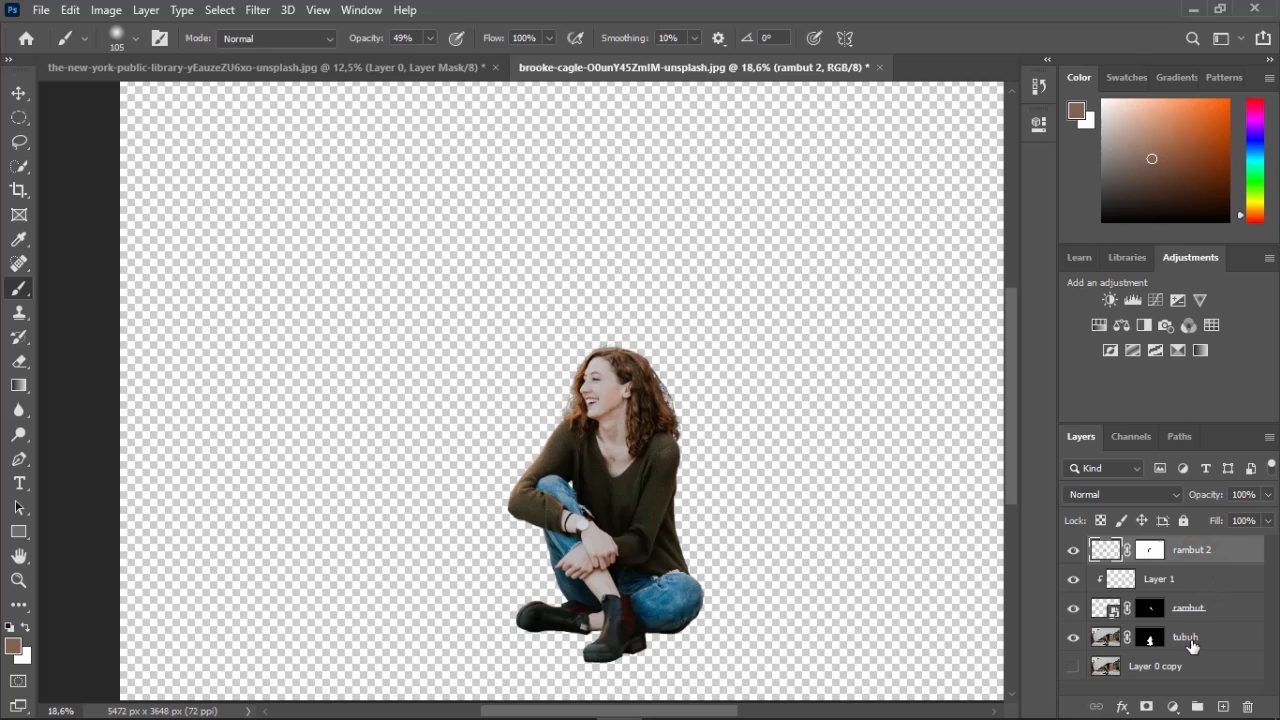
shift+click(1192, 646)
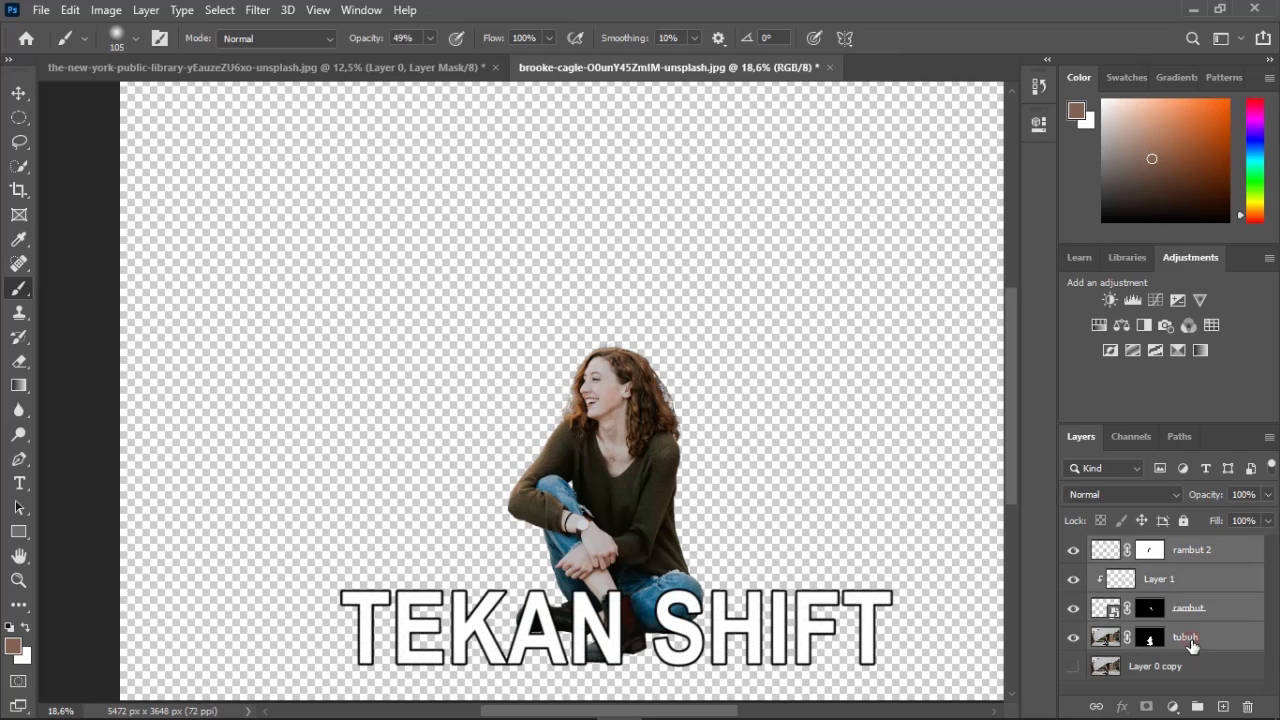
right_click(1192, 646)
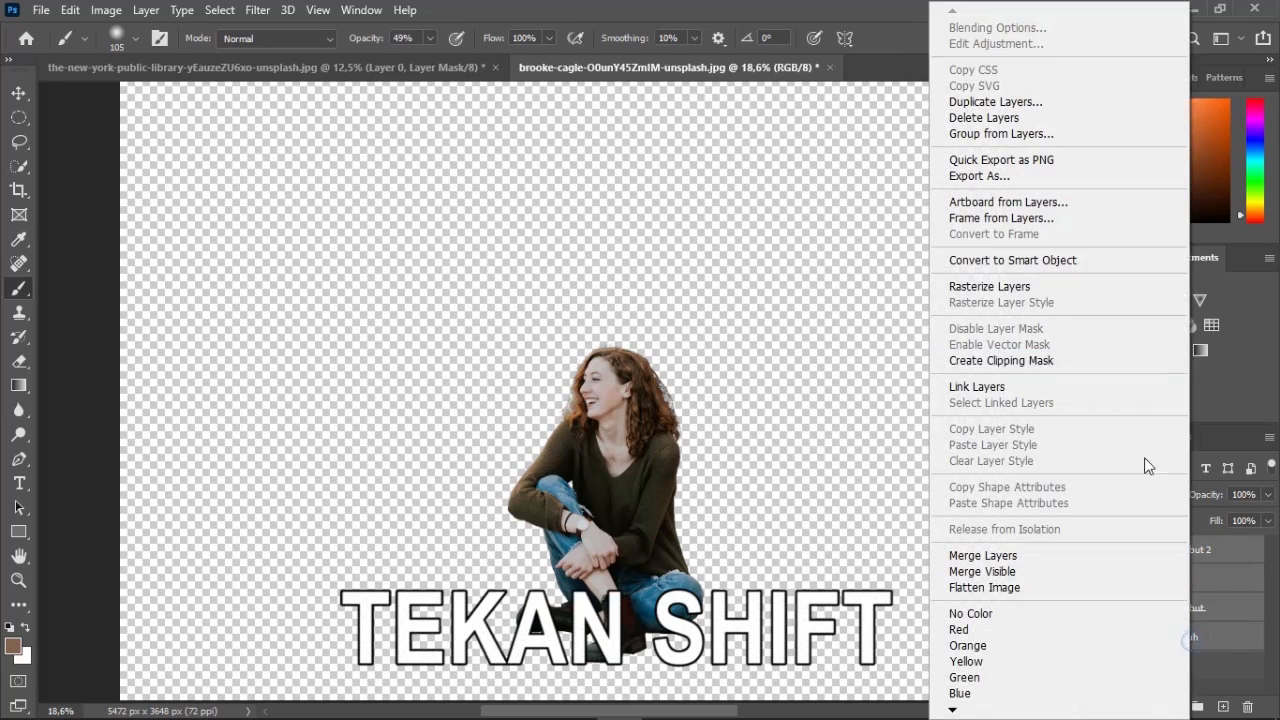
click(1062, 268)
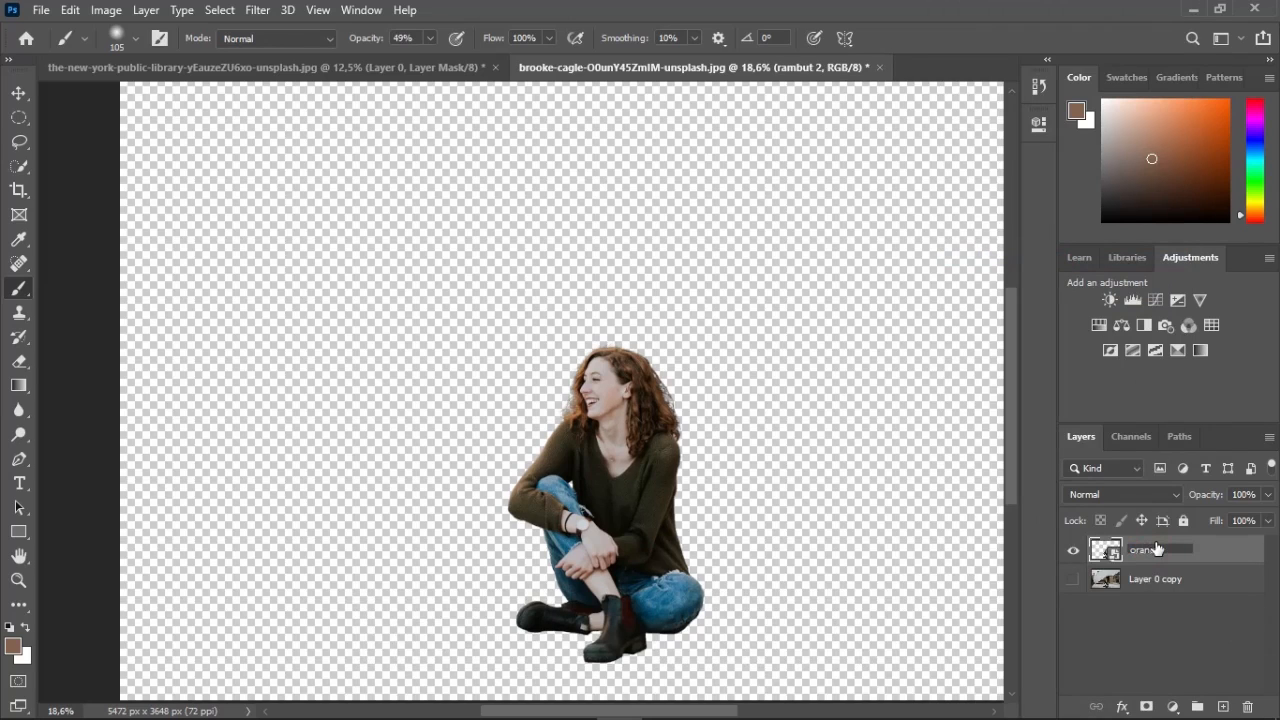
click(1071, 553)
Add a solid color fill layer in brown 83624f and place it beneath the orang layer
click(1172, 707)
click(1170, 378)
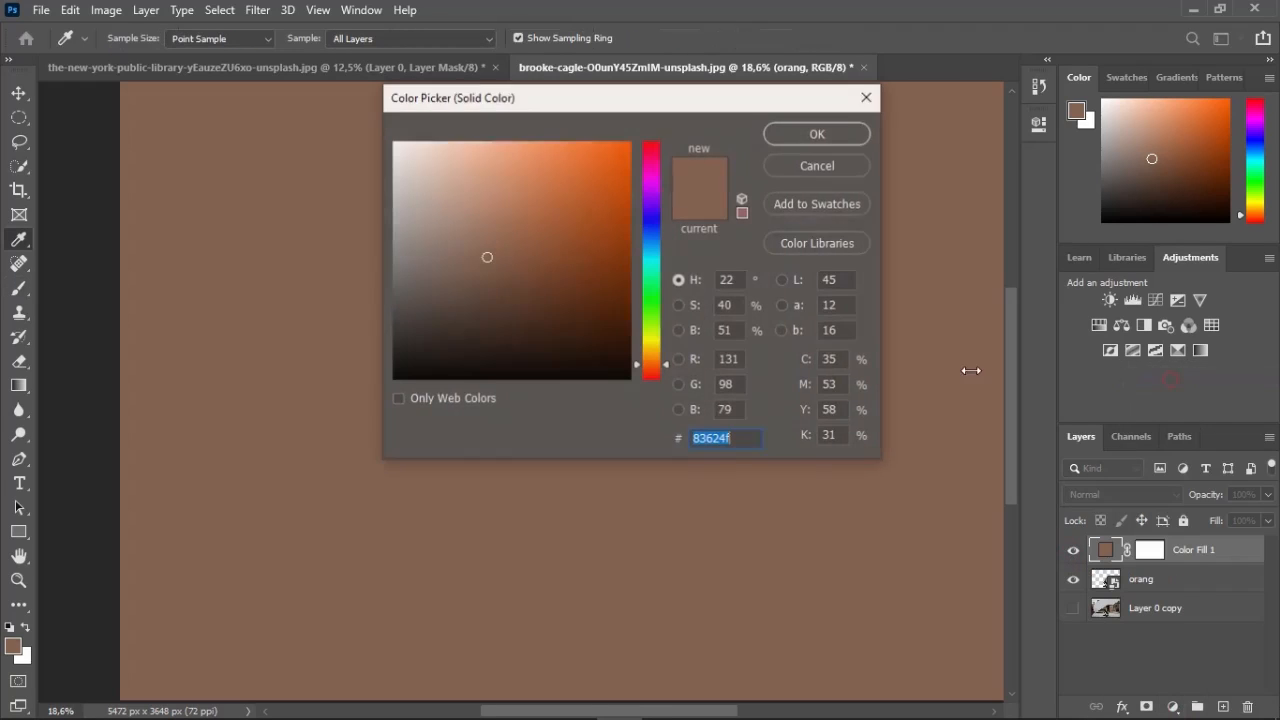
click(839, 134)
drag(1200, 549, 1197, 592)
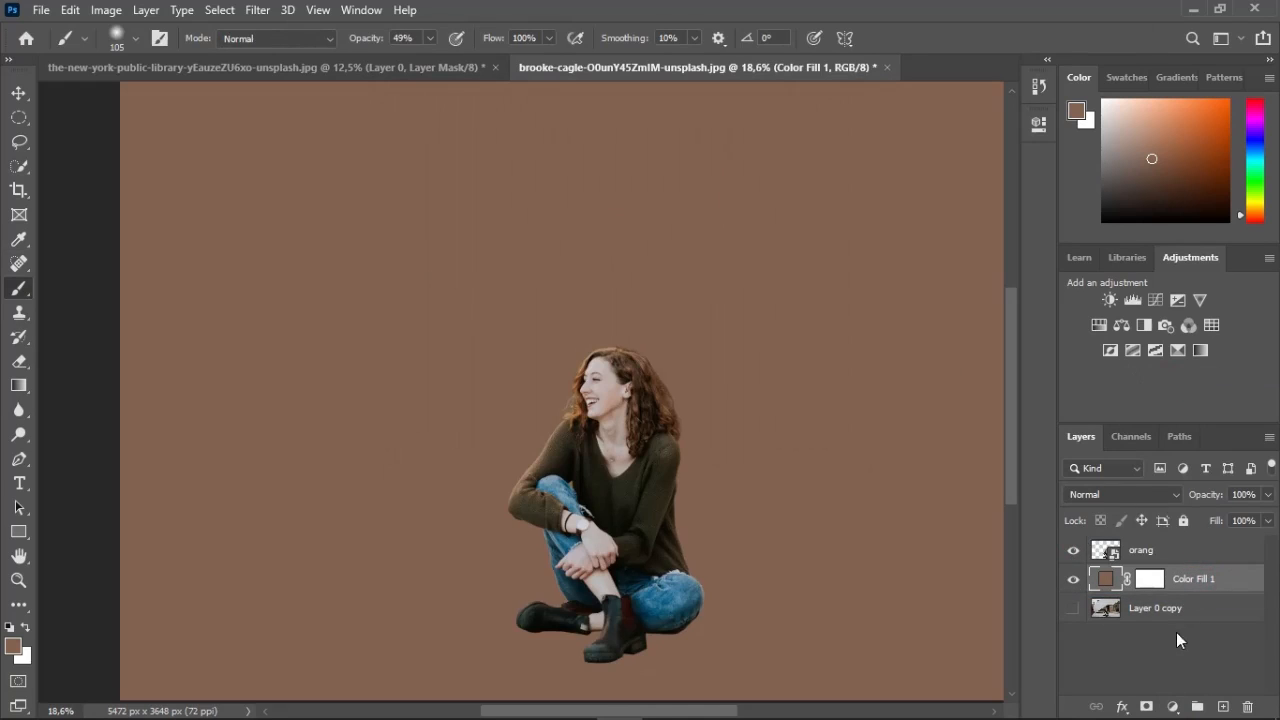
Change the solid color fill behind the woman to a dark grey
click(1170, 708)
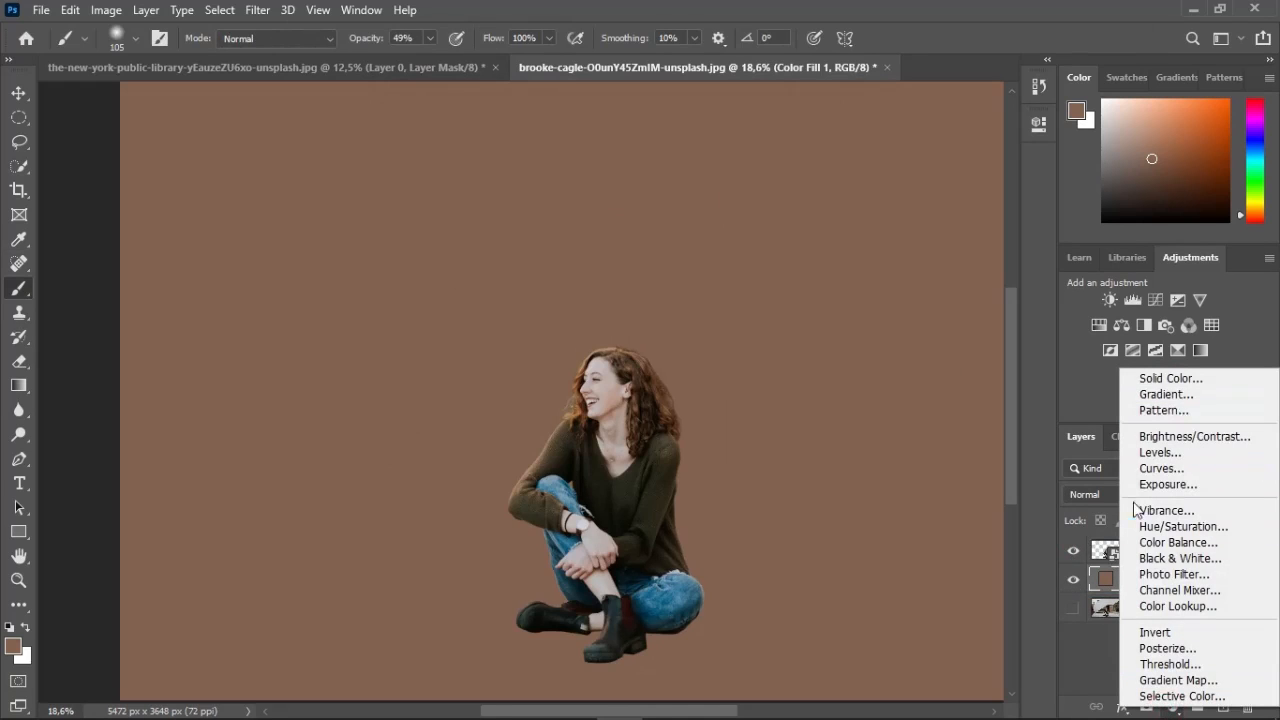
click(1091, 638)
double_click(1105, 580)
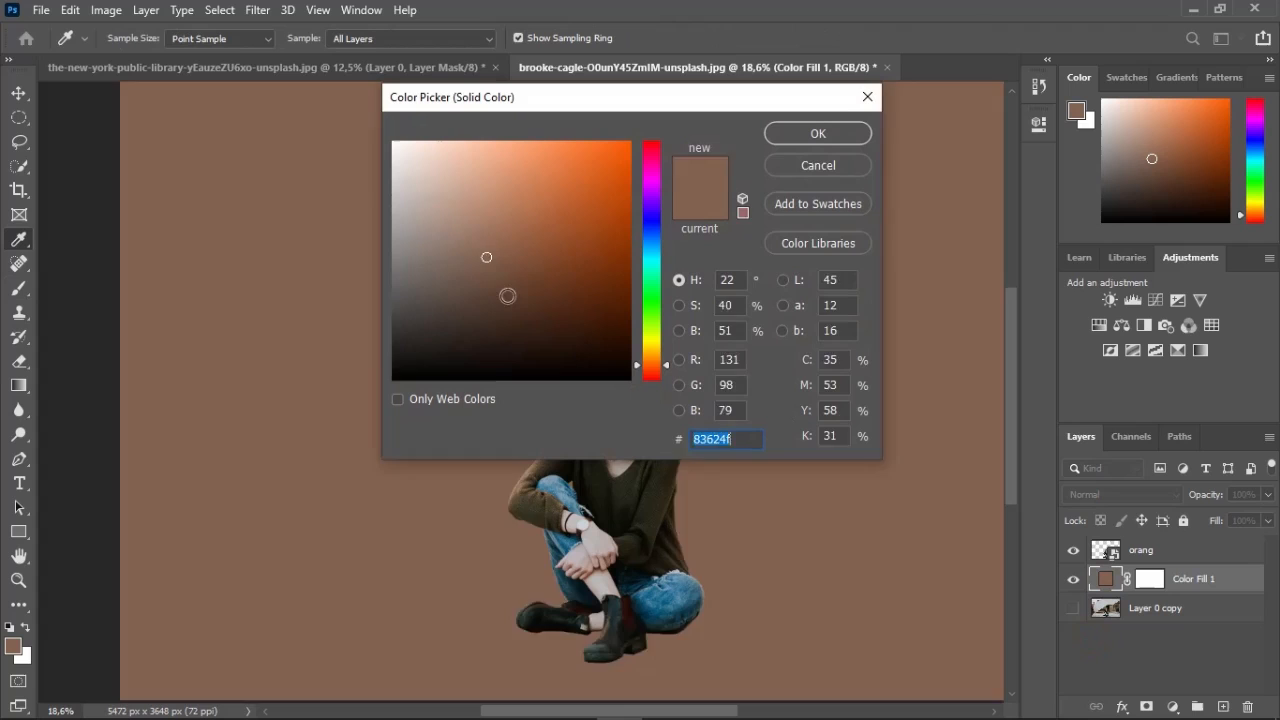
click(393, 376)
drag(596, 93, 243, 100)
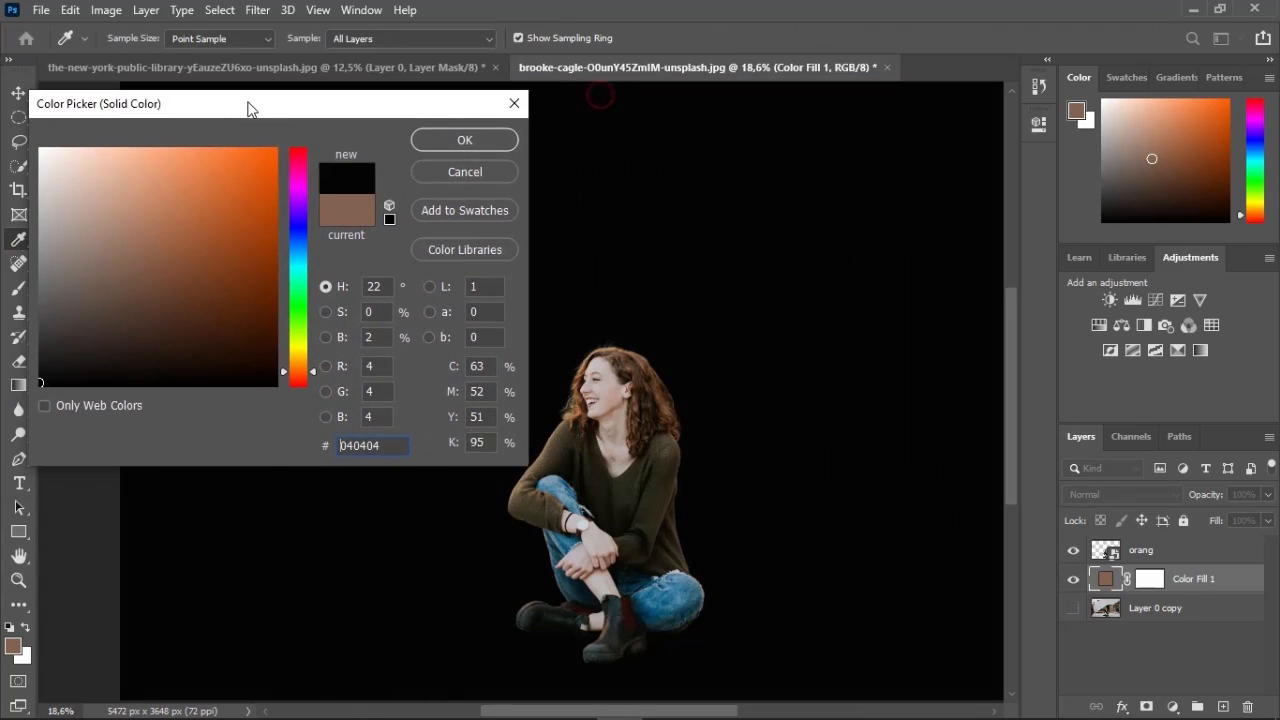
mouse_move(46, 364)
mouse_down()
mouse_move(56, 147)
mouse_move(39, 159)
mouse_move(40, 336)
mouse_up()
click(432, 142)
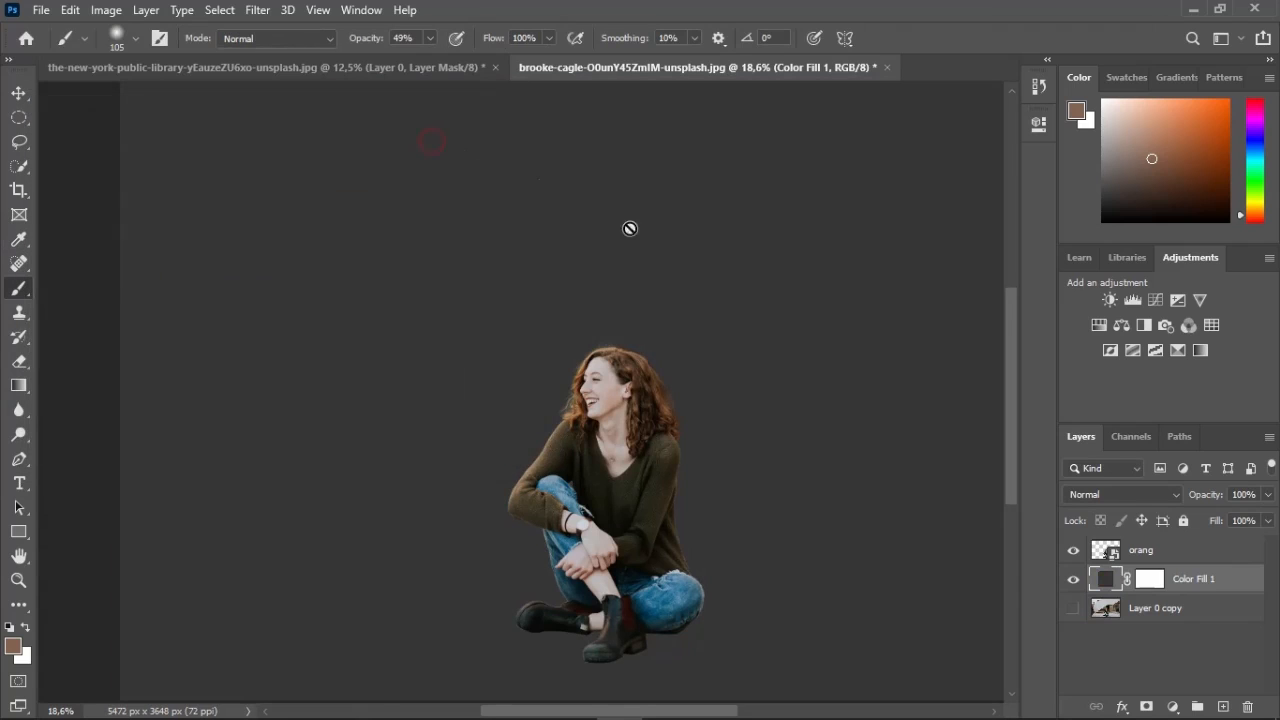
Copy the orang layer and paste it into the Earth document, the-new-york-public-library-yEauzeZU6xo-unsplash.jpg
click(250, 66)
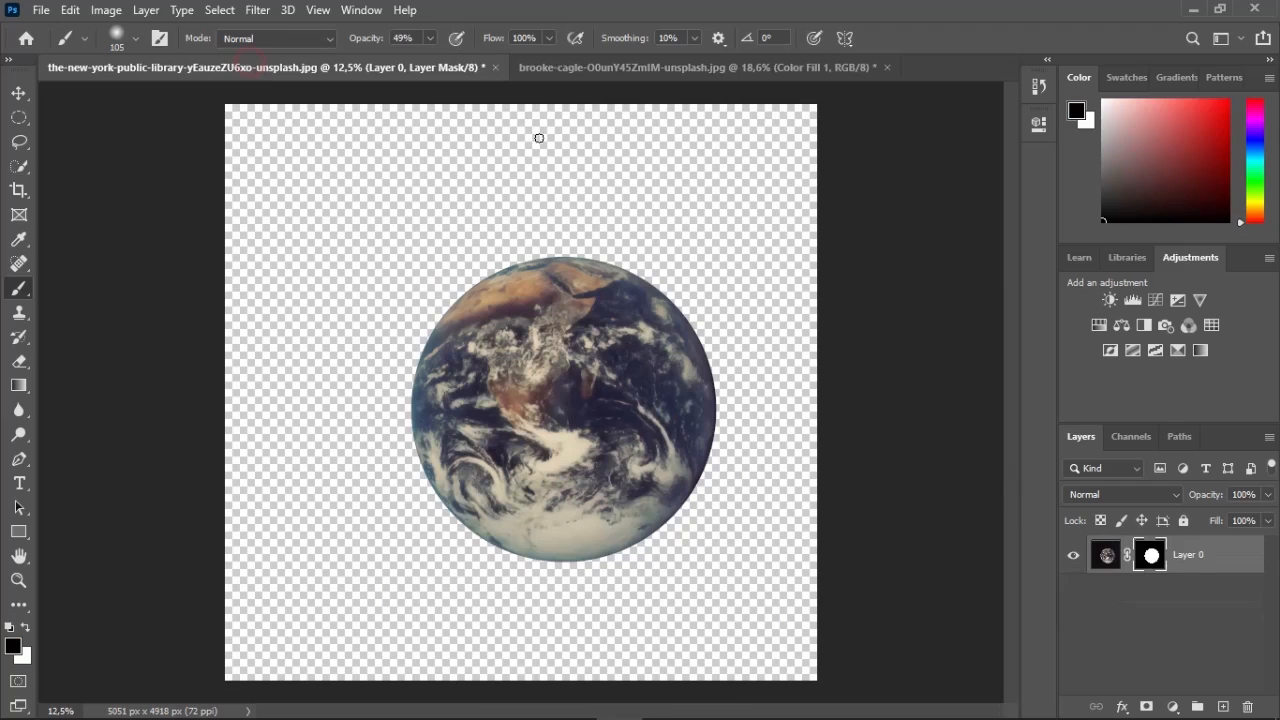
click(641, 72)
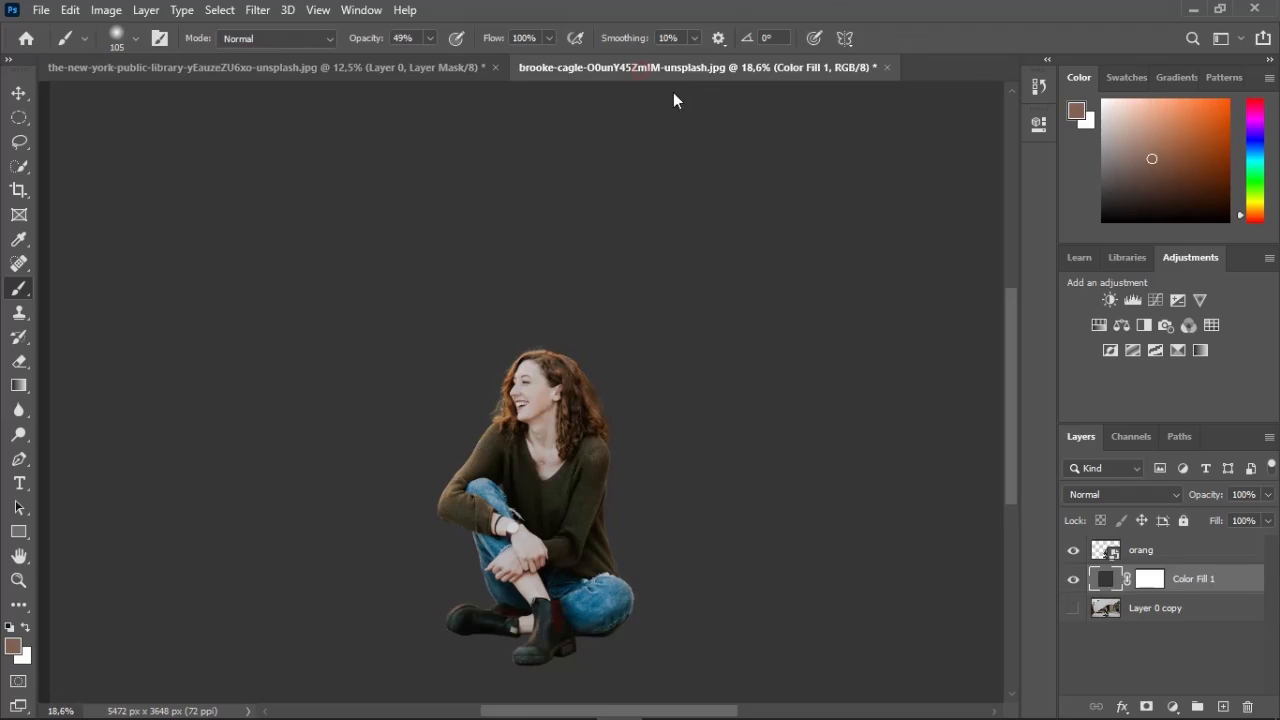
click(1157, 553)
key(v)
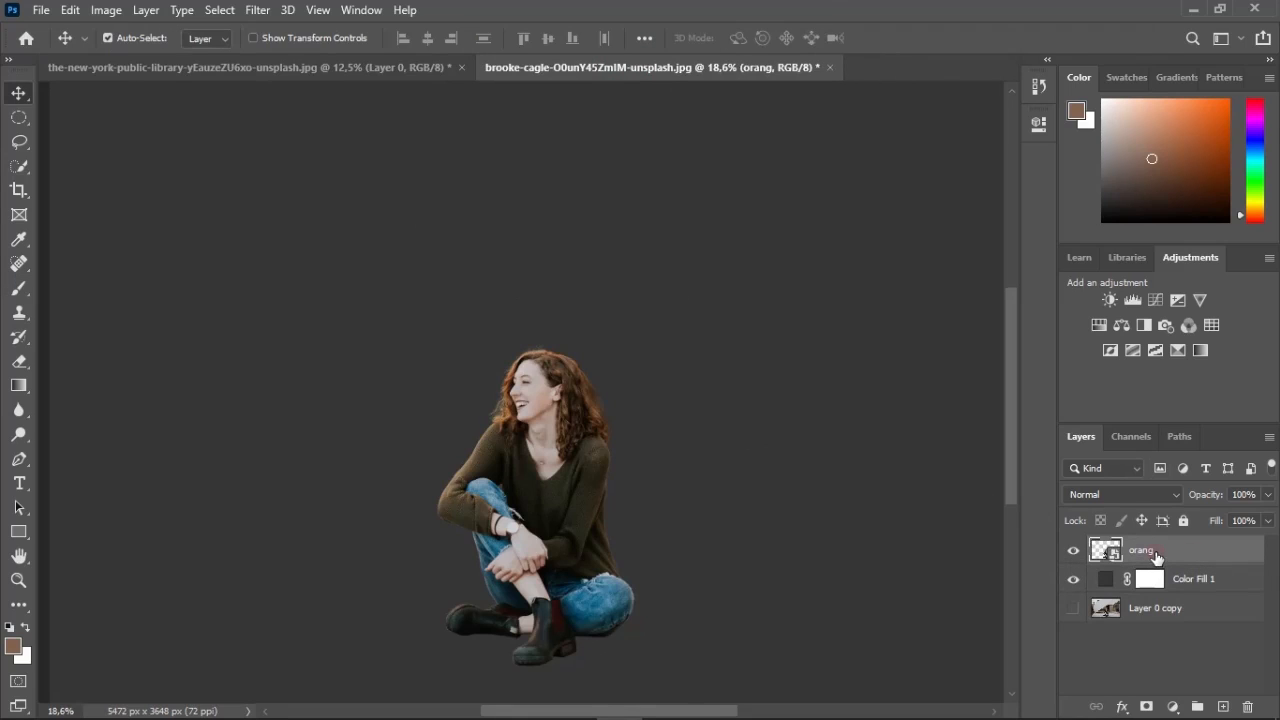
key(ctrl+c)
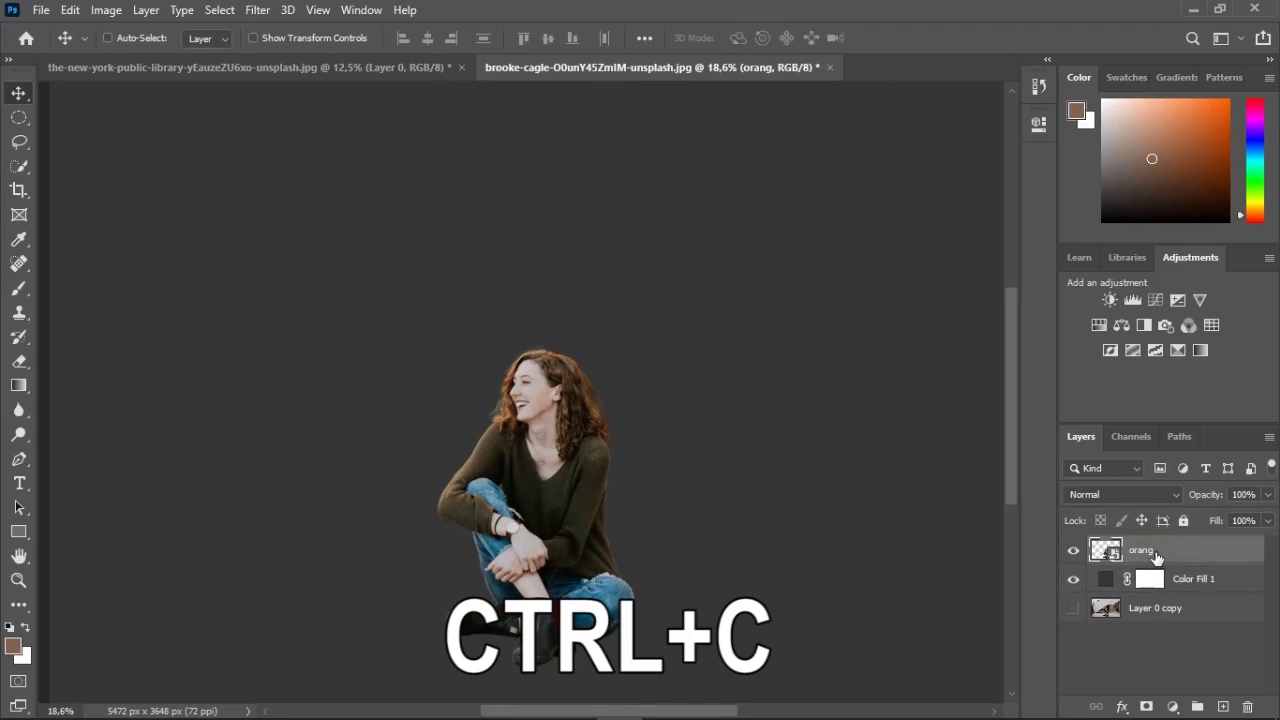
click(253, 66)
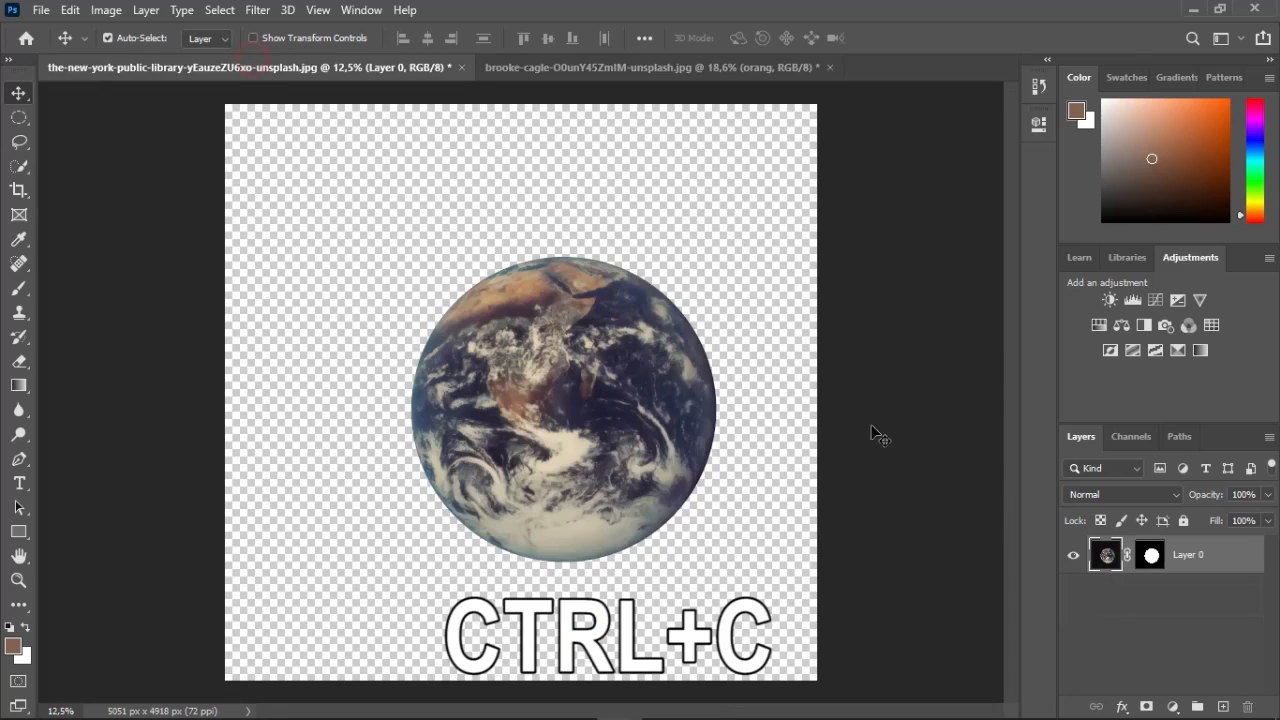
key(ctrl+v)
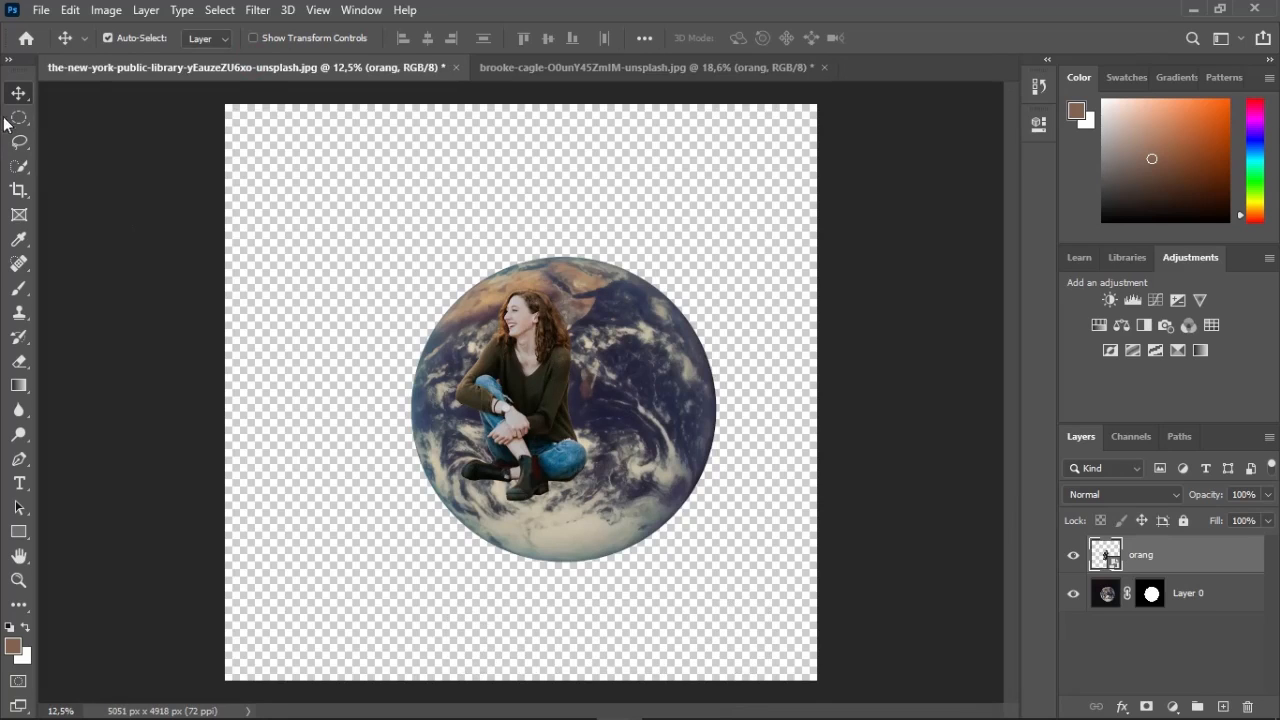
Move the Earth lower on the canvas and position the woman so she sits on top of it
drag(538, 414, 568, 210)
drag(599, 395, 567, 484)
drag(567, 256, 559, 322)
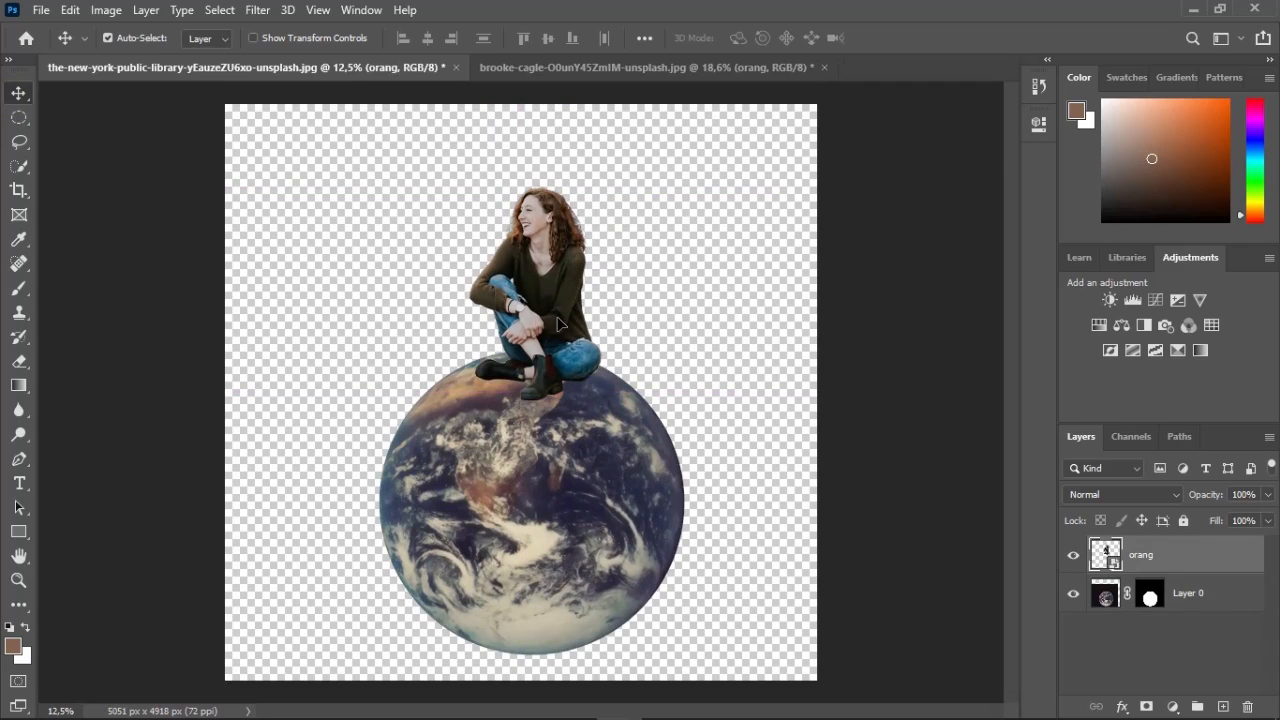
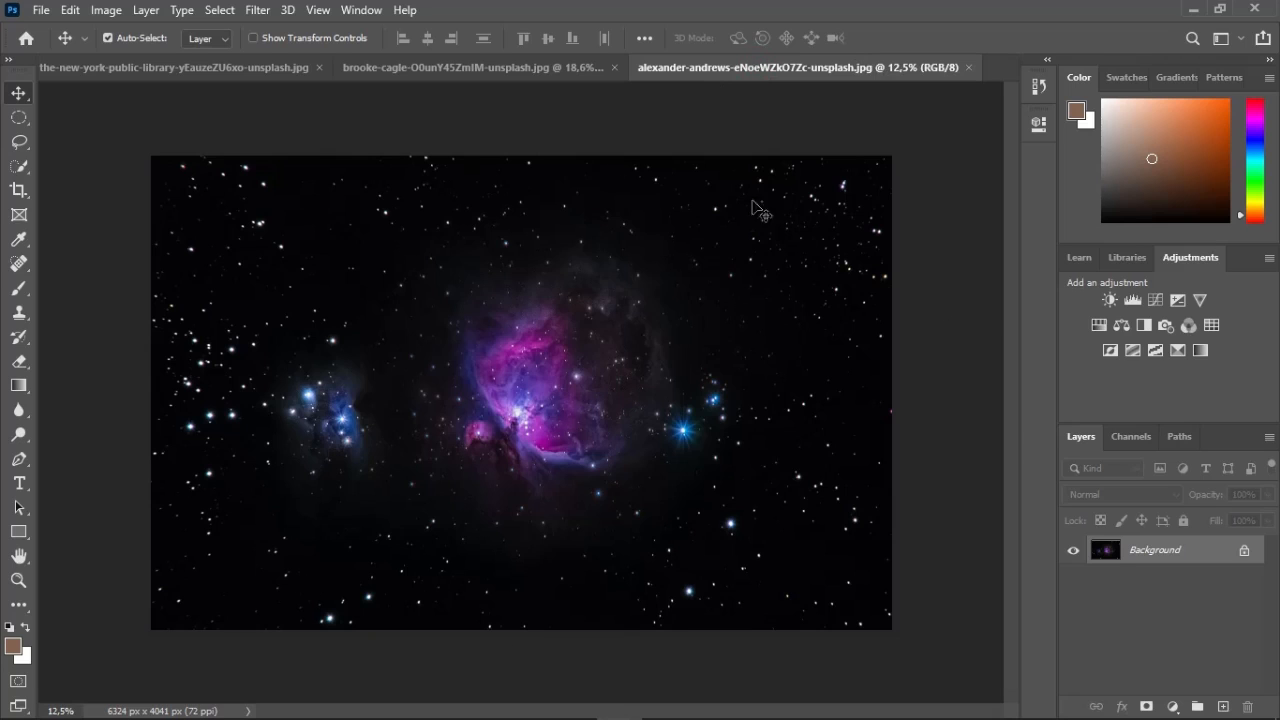
Unlock the nebula photo's background layer and convert it to a smart object
click(1243, 553)
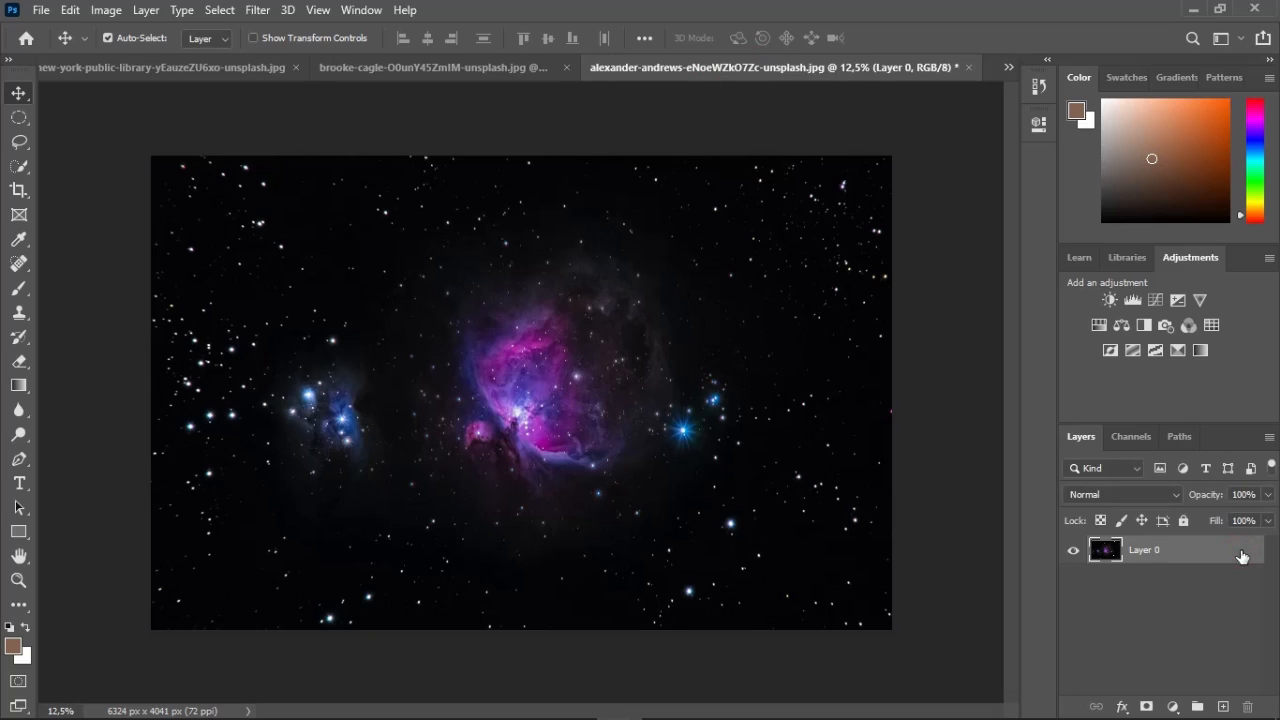
right_click(1160, 549)
click(1036, 261)
Copy the nebula layer into the-new-york-public-library-yEauzeZU6xo-unsplash.jpg and place it beneath the woman and Earth layers
key(ctrl+c)
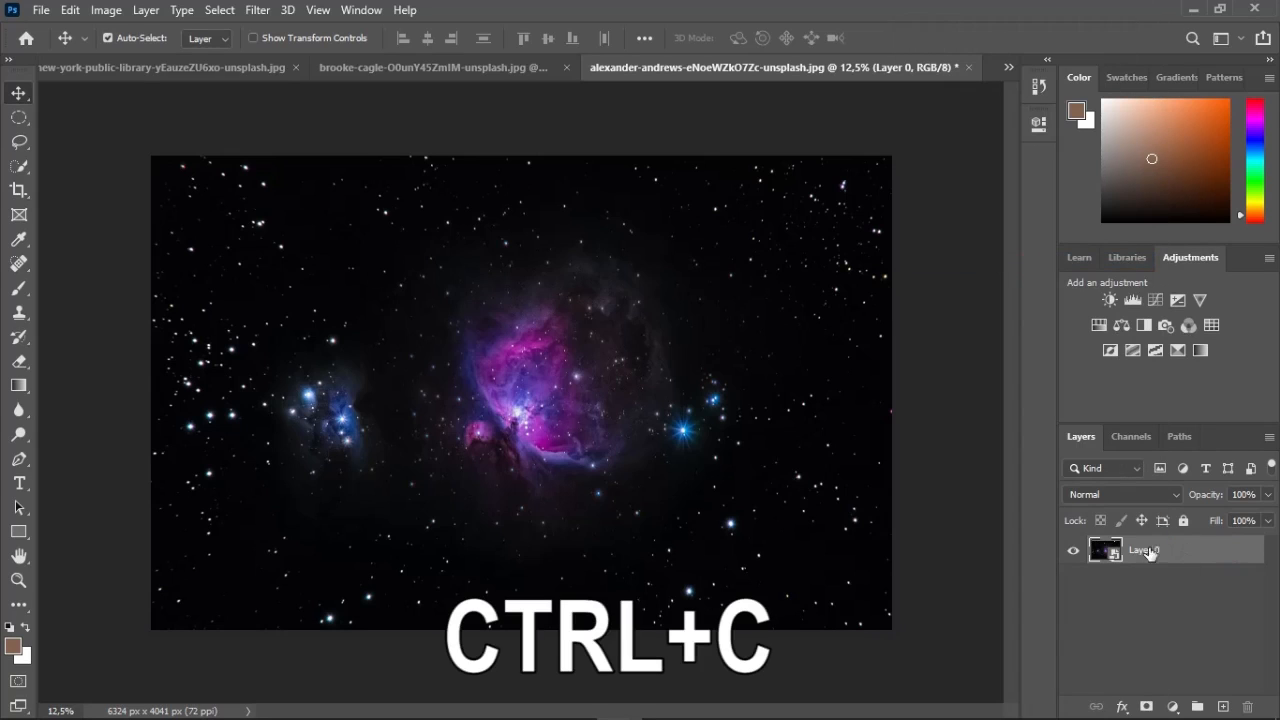
click(120, 68)
key(ctrl+v)
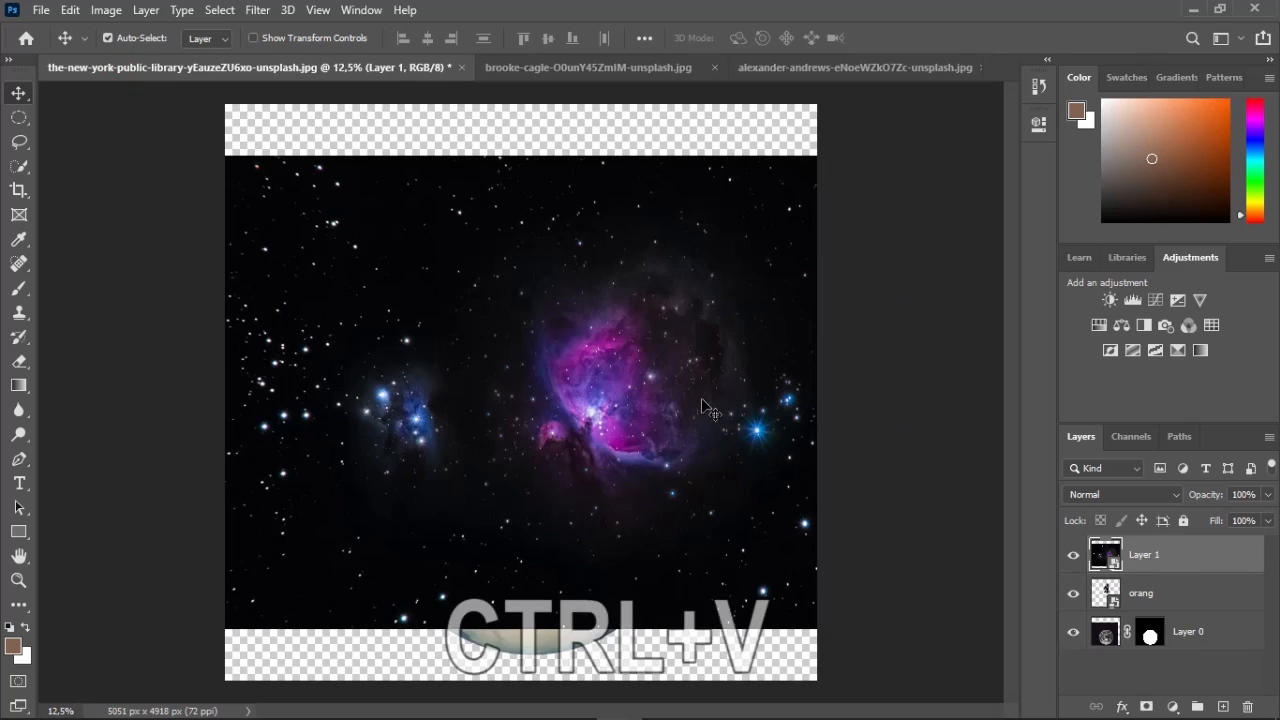
scroll(644, 392, down, 3)
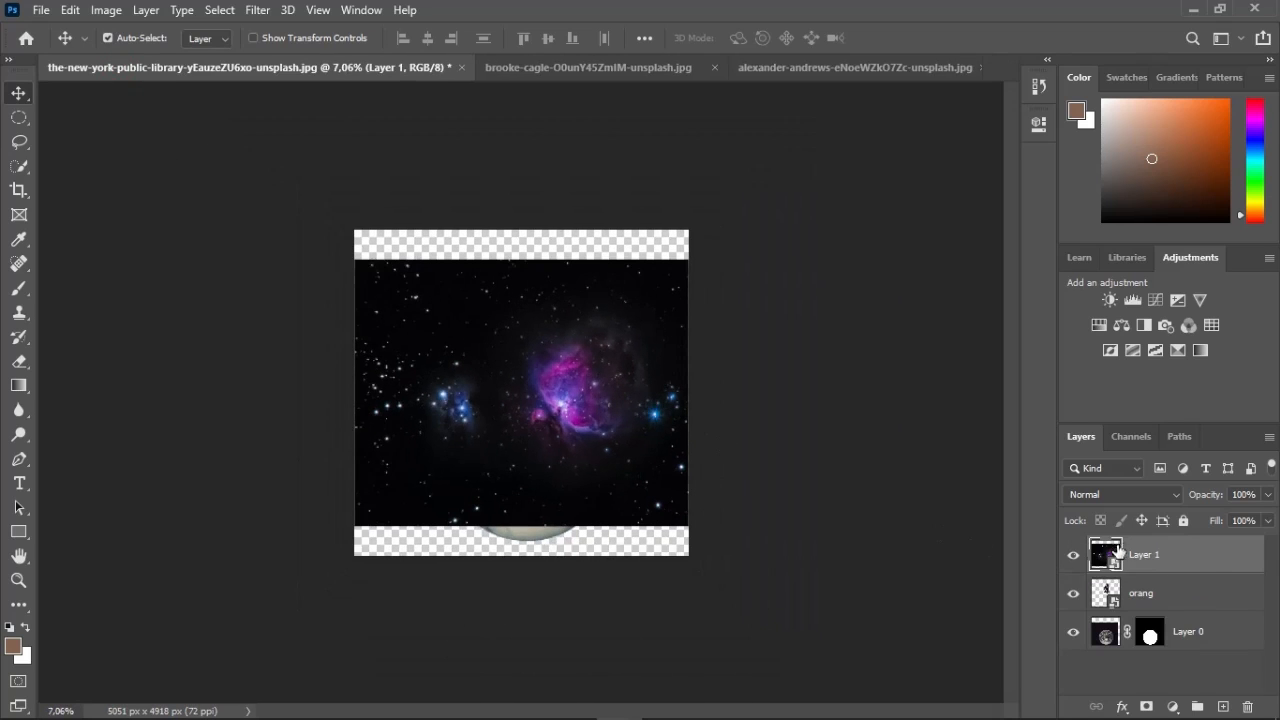
drag(1196, 554, 1175, 666)
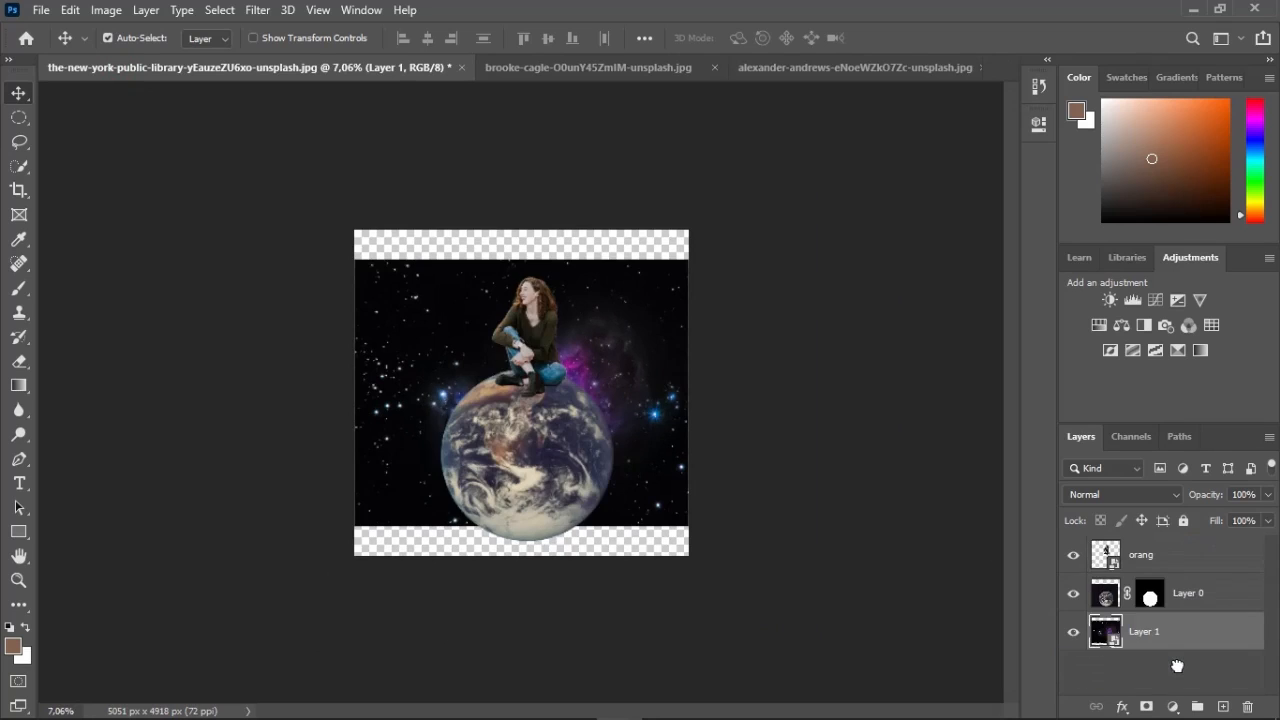
Scale the nebula layer proportionally to about 170% and position it to fill the canvas with the purple cloud behind the woman
key(ctrl)
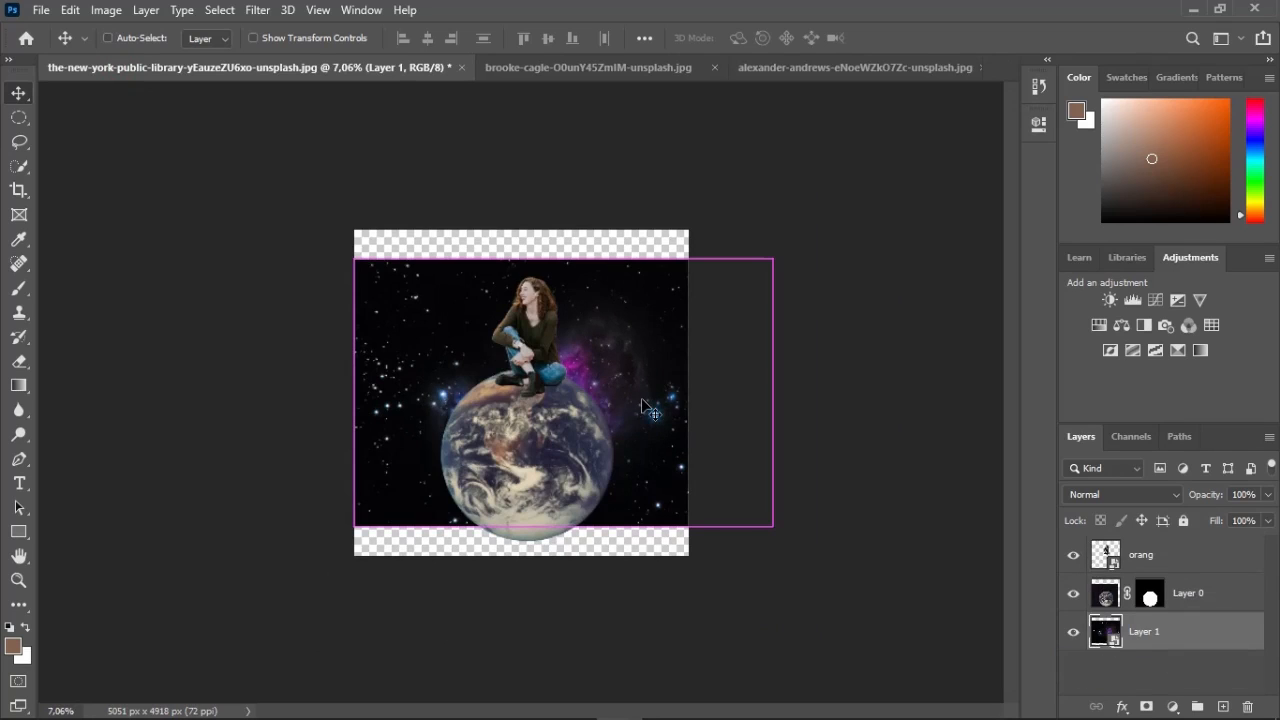
key(ctrl+t)
drag(773, 526, 1000, 671)
drag(893, 556, 738, 454)
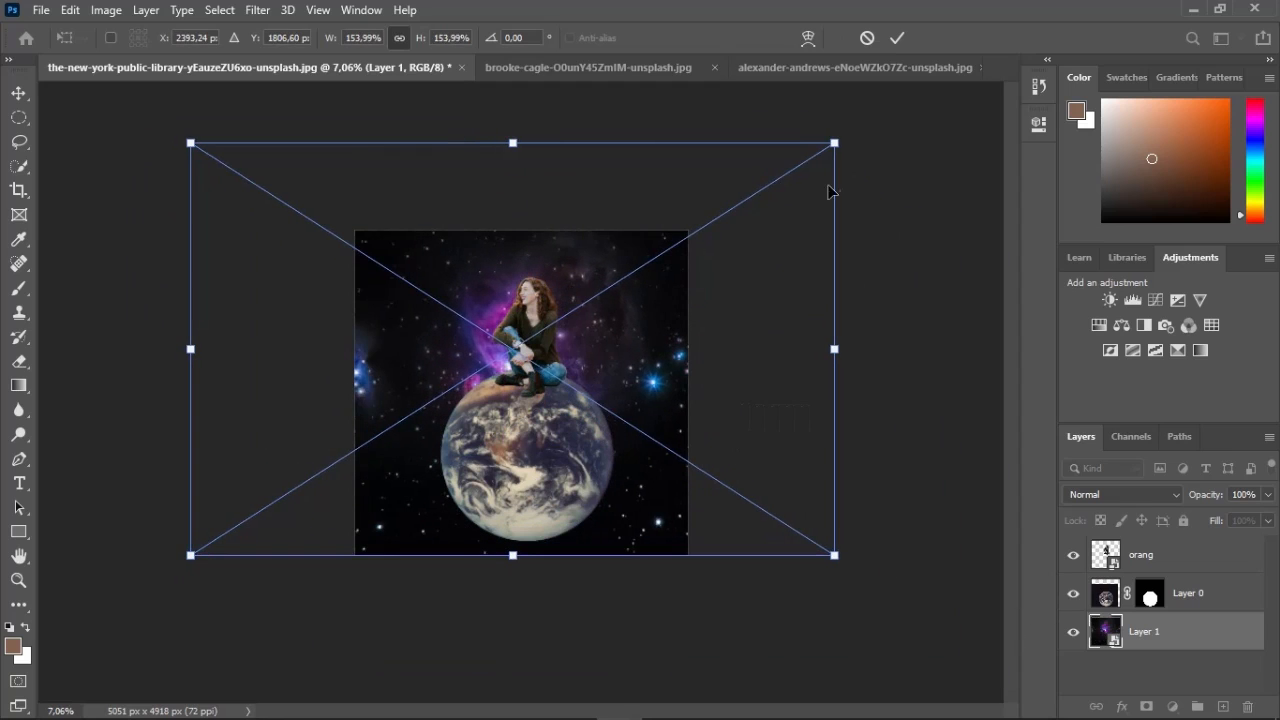
drag(835, 147, 980, 45)
drag(889, 251, 826, 264)
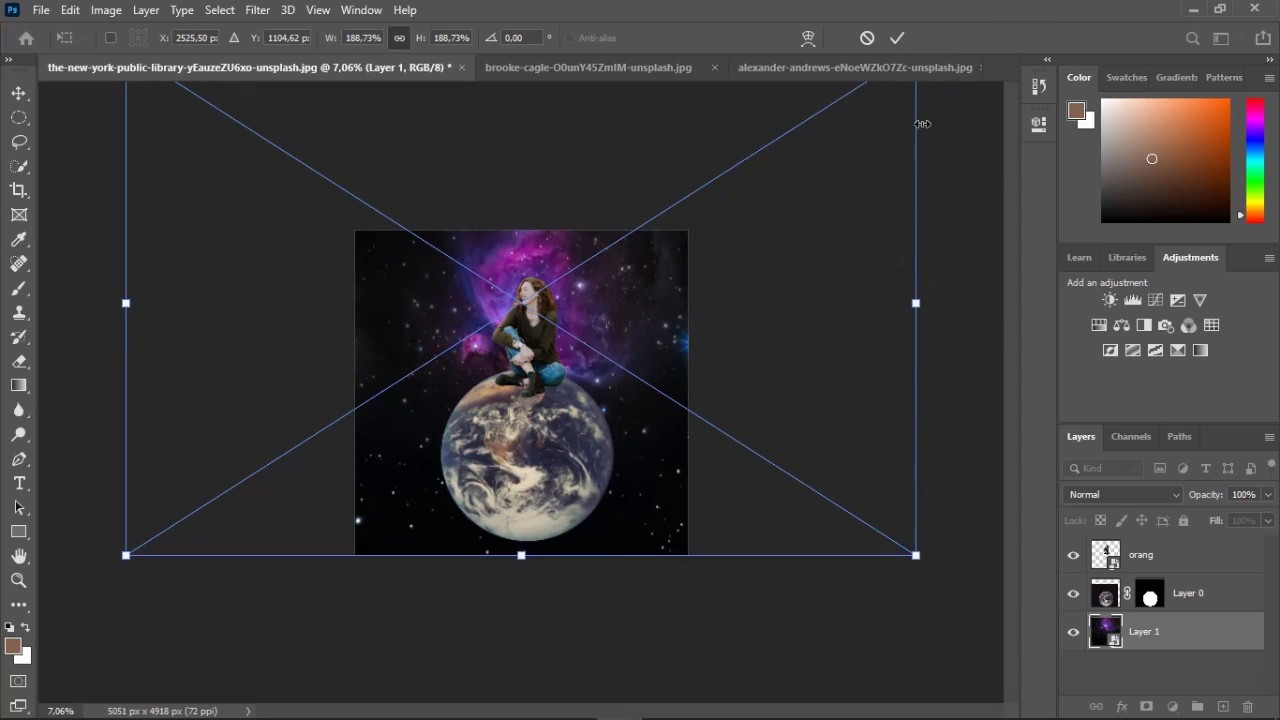
scroll(909, 274, down, 2)
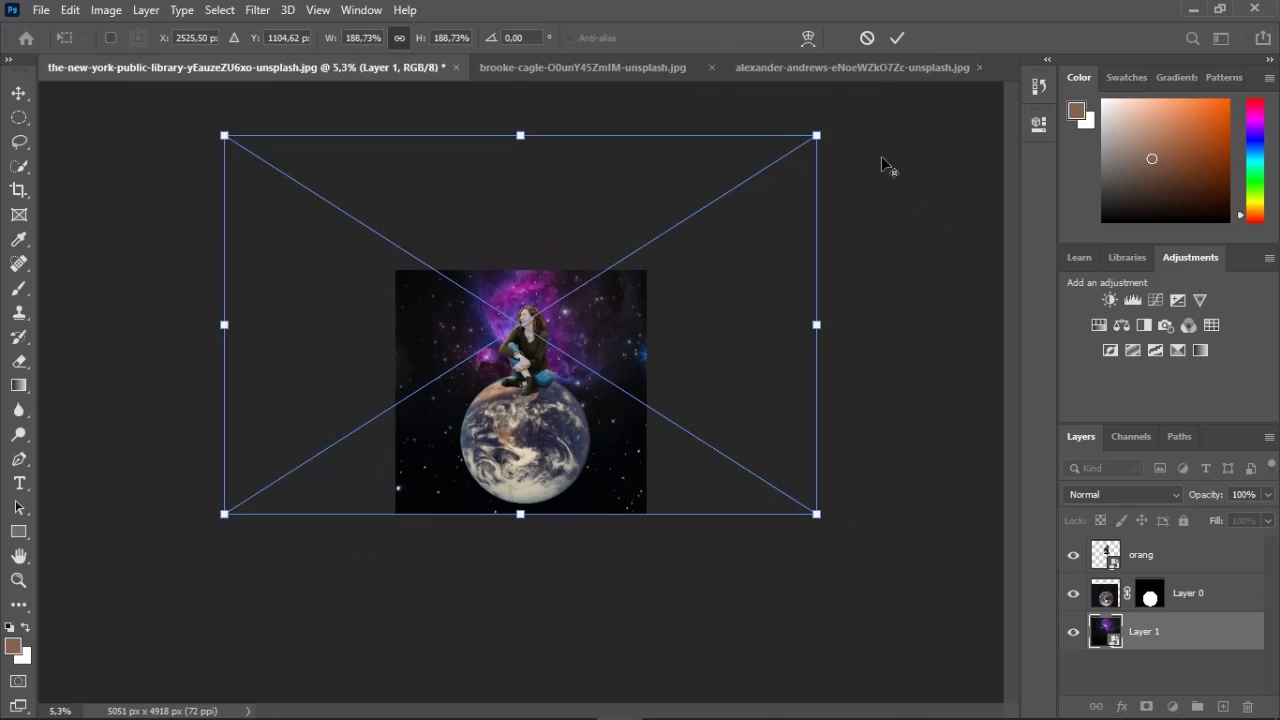
drag(816, 133, 760, 171)
drag(700, 329, 732, 333)
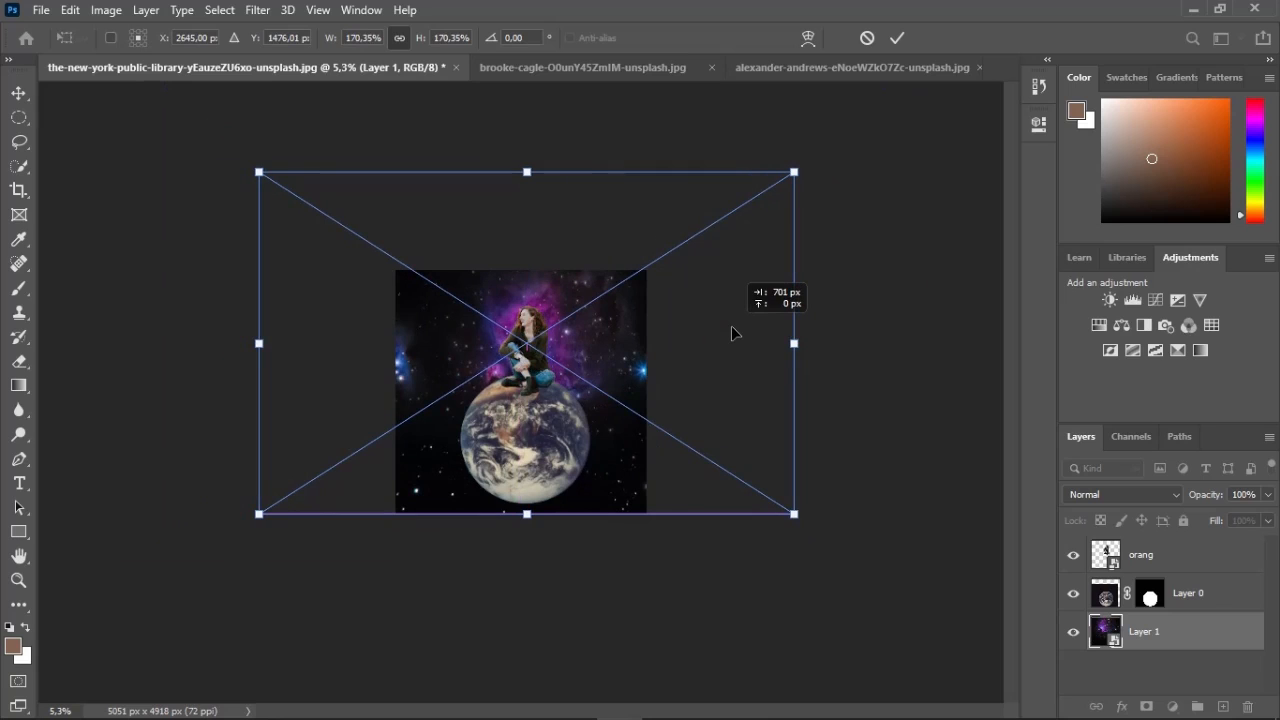
drag(731, 333, 727, 333)
key(Return)
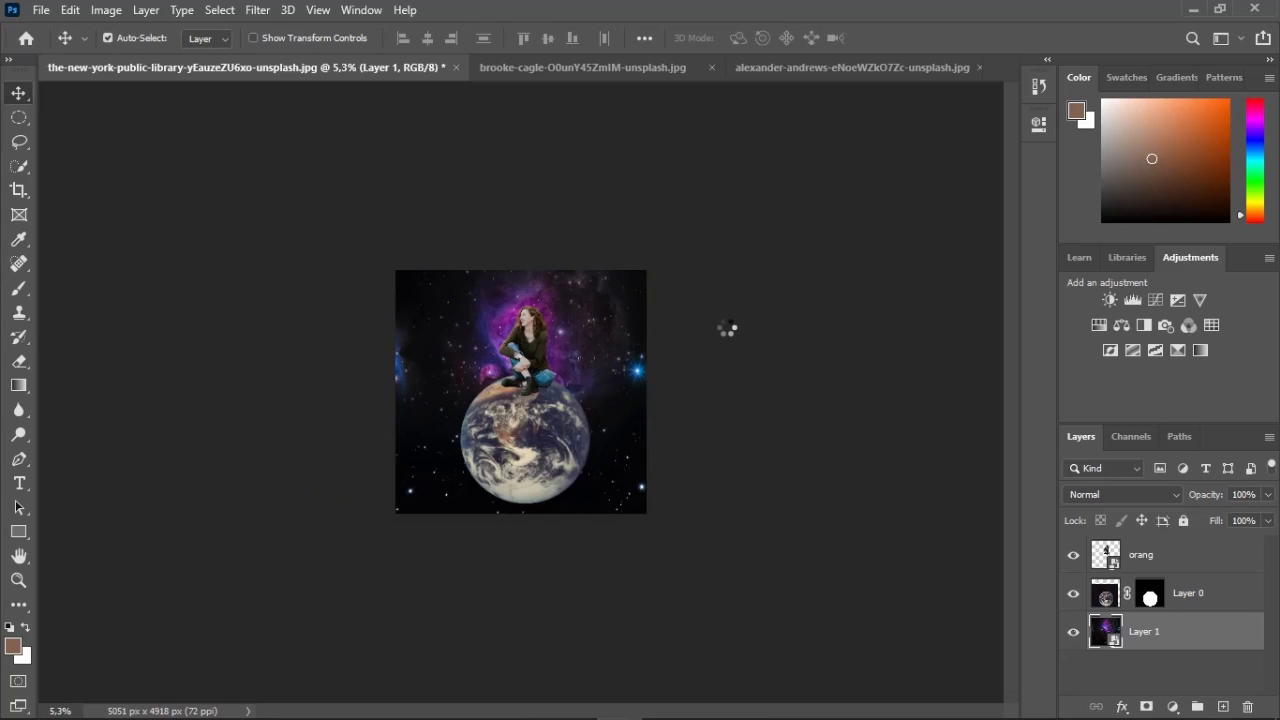
Extend the canvas upward with the Crop tool to 5051 x 6311 px, keeping its width
scroll(494, 401, up, 4)
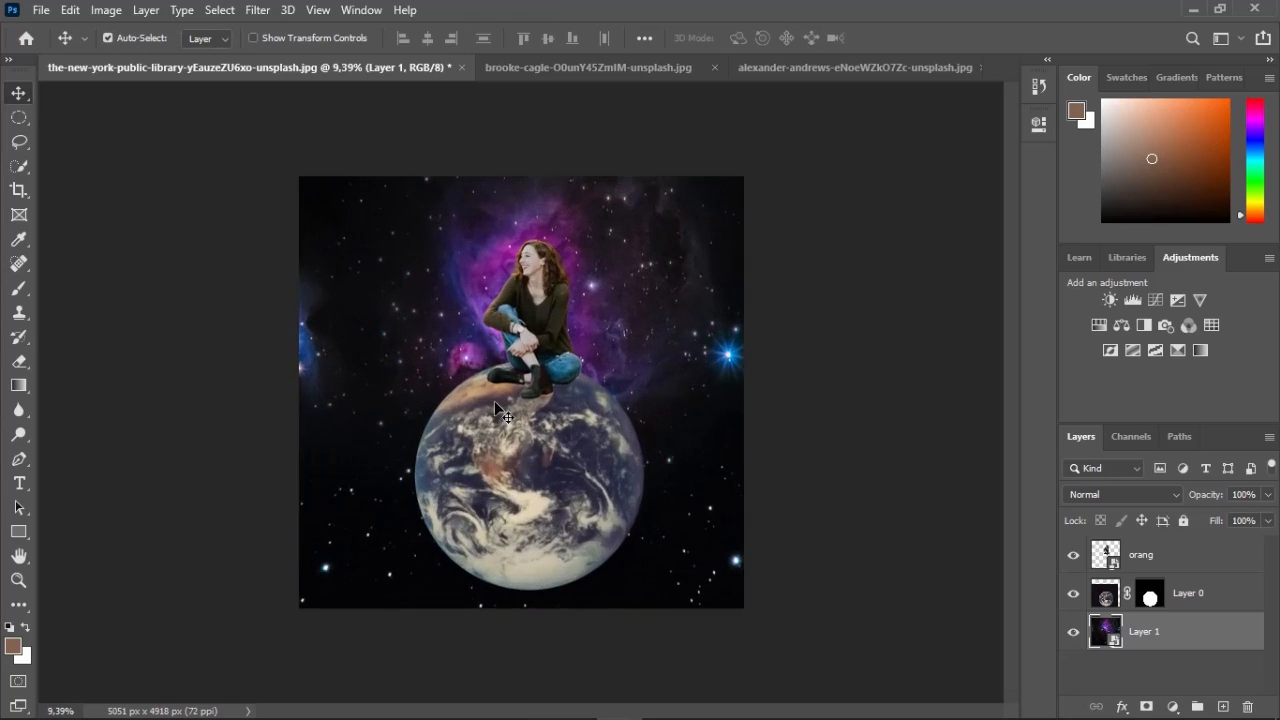
scroll(494, 401, up, 1)
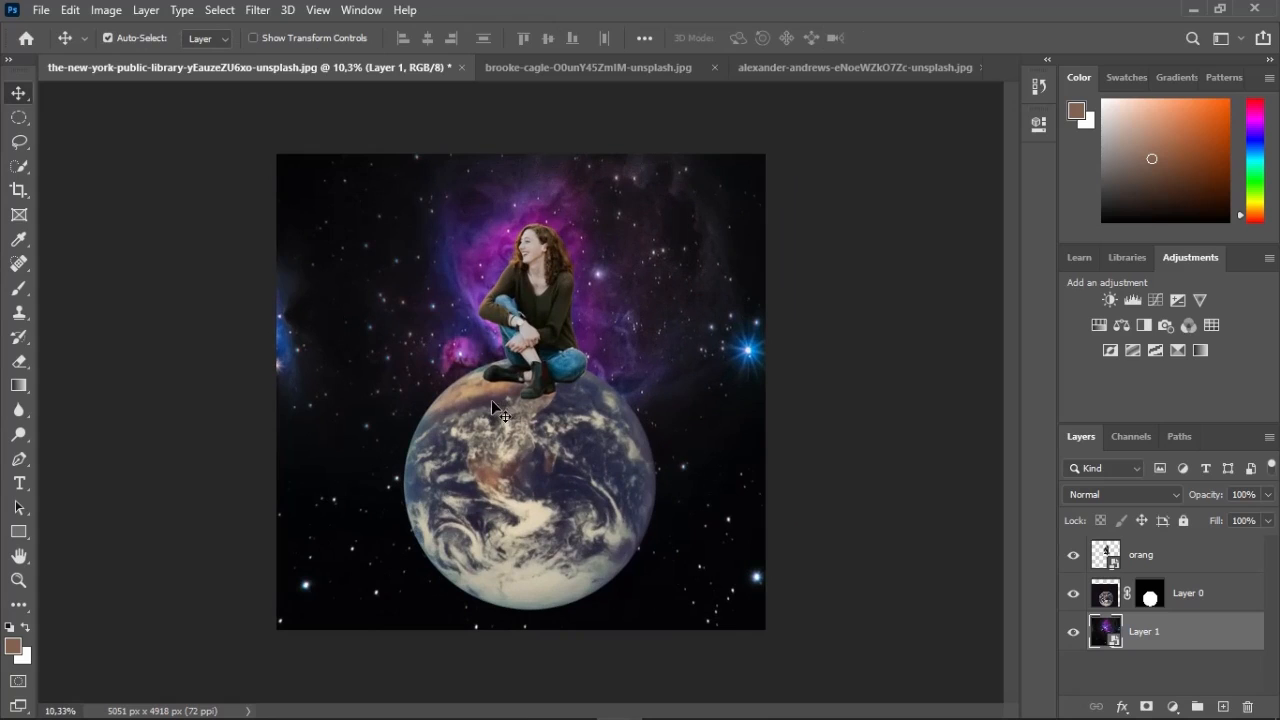
key(c)
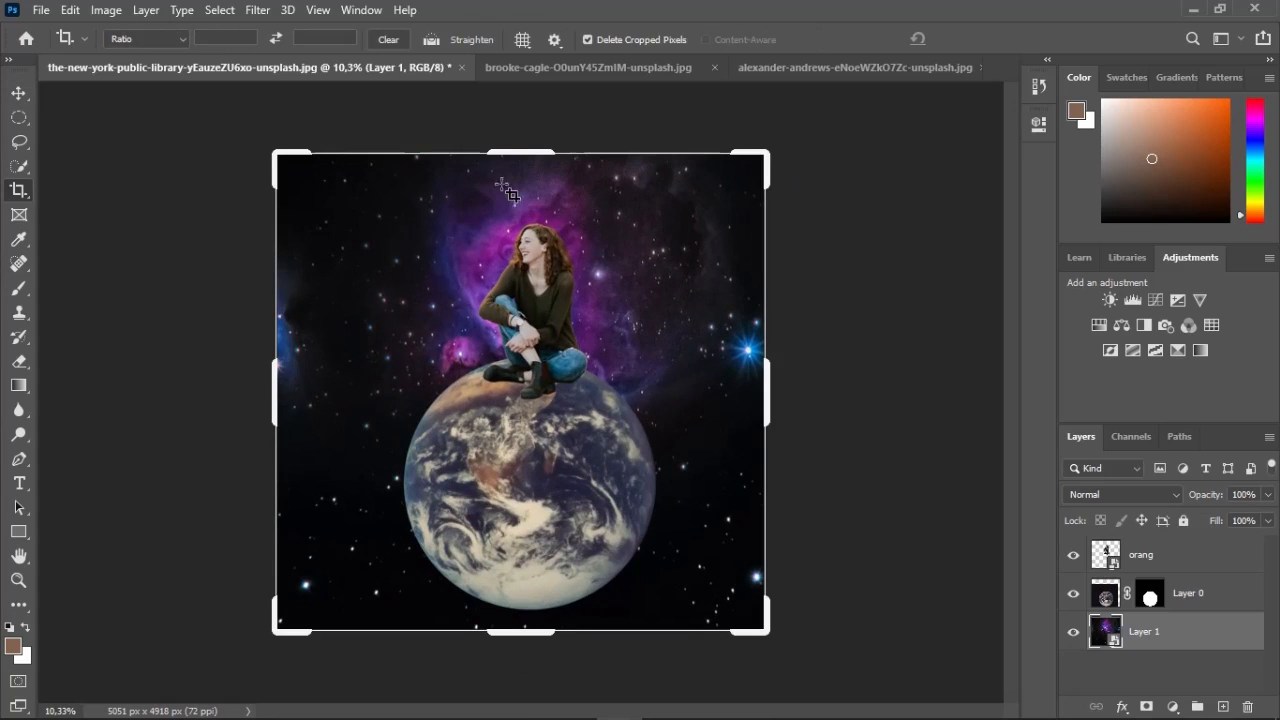
drag(521, 154, 523, 104)
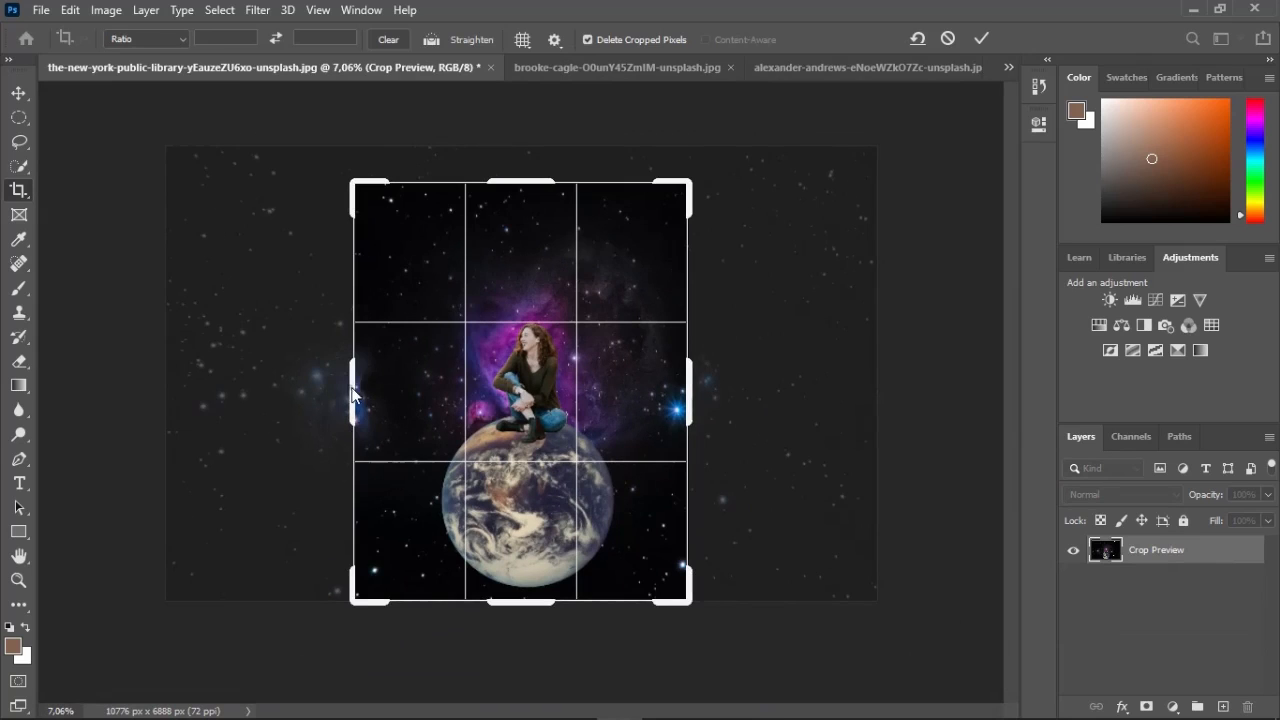
mouse_move(352, 390)
mouse_down()
mouse_move(341, 390)
mouse_move(353, 388)
mouse_up()
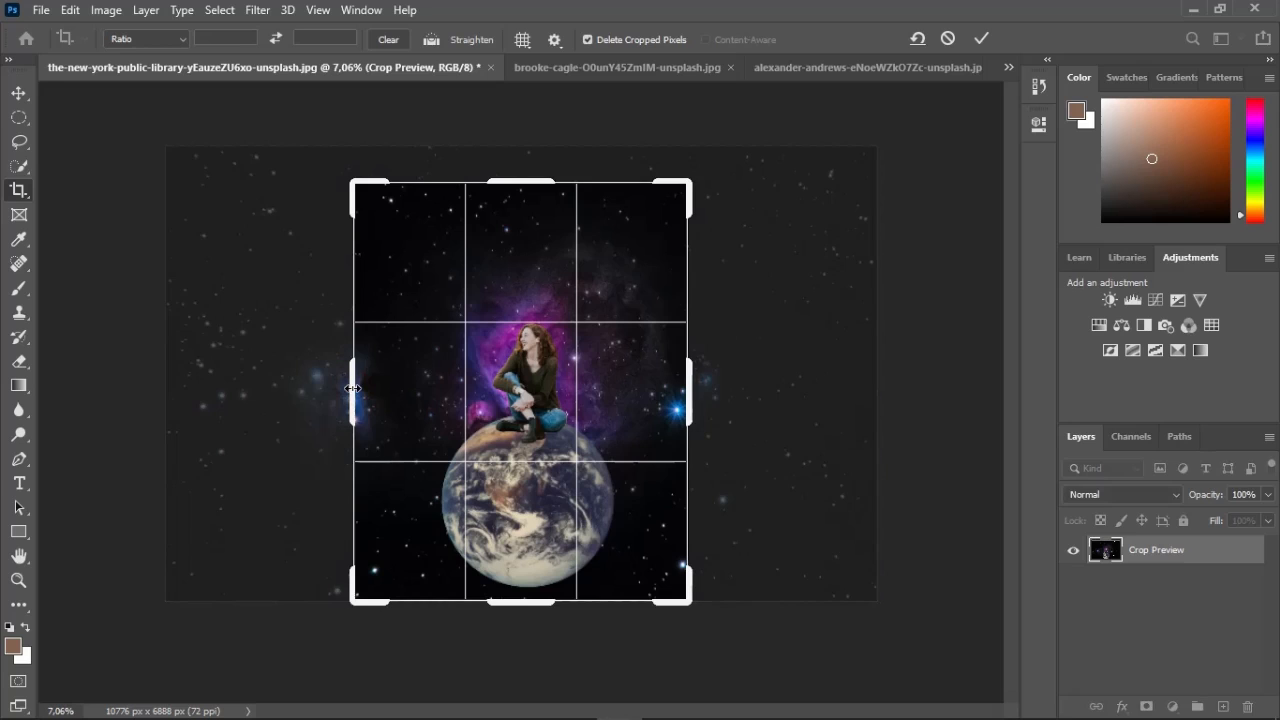
key(Return)
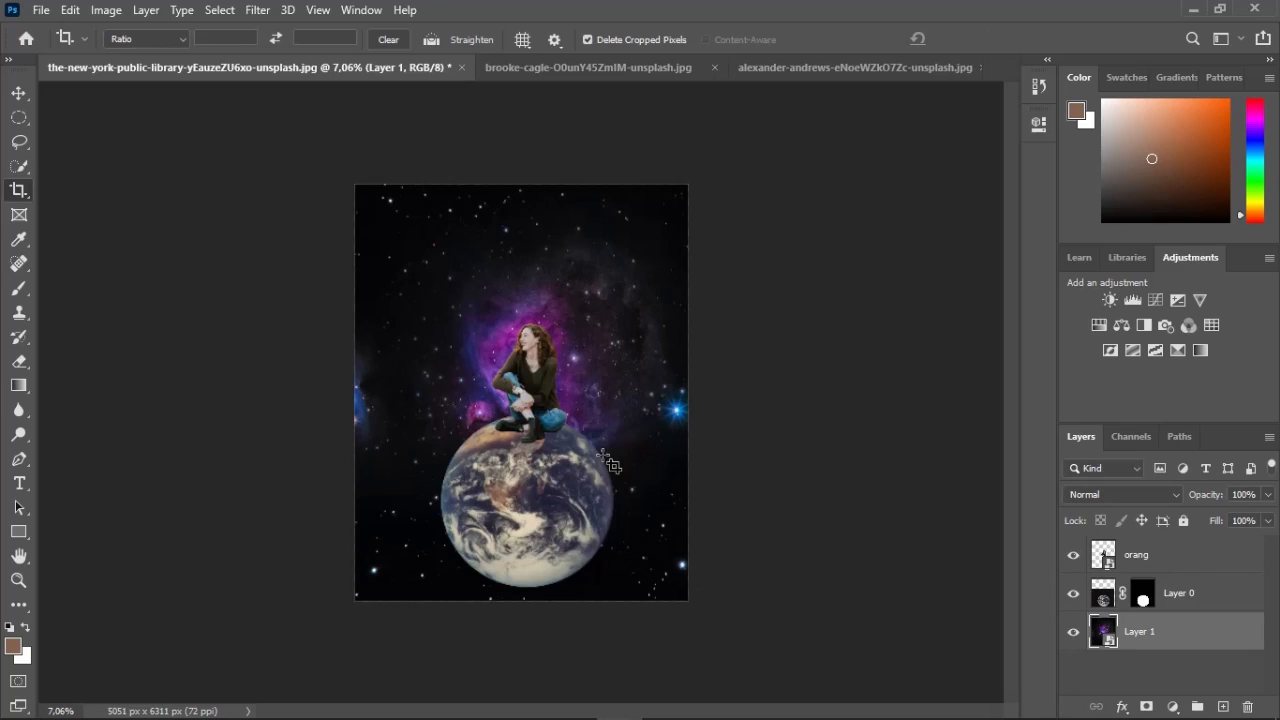
Move the orang layer and the Earth layer together slightly higher on the canvas
key(ctrl+0)
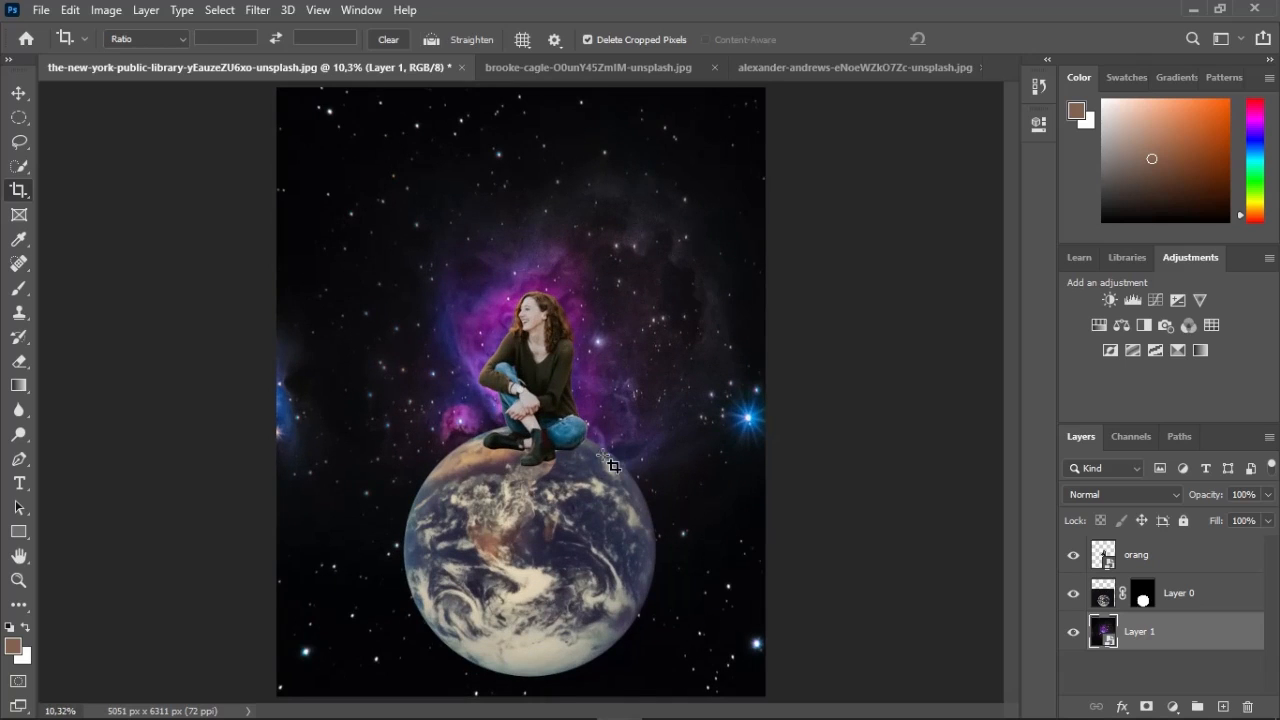
click(1208, 594)
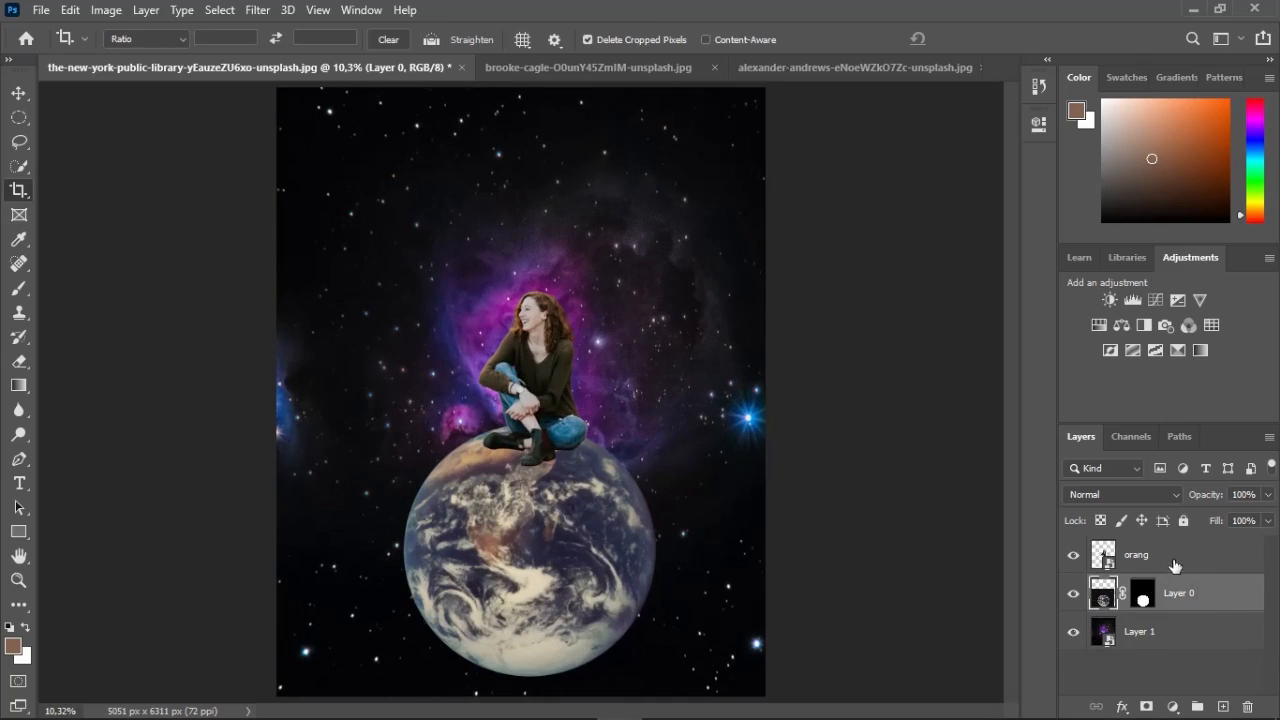
ctrl+click(1212, 555)
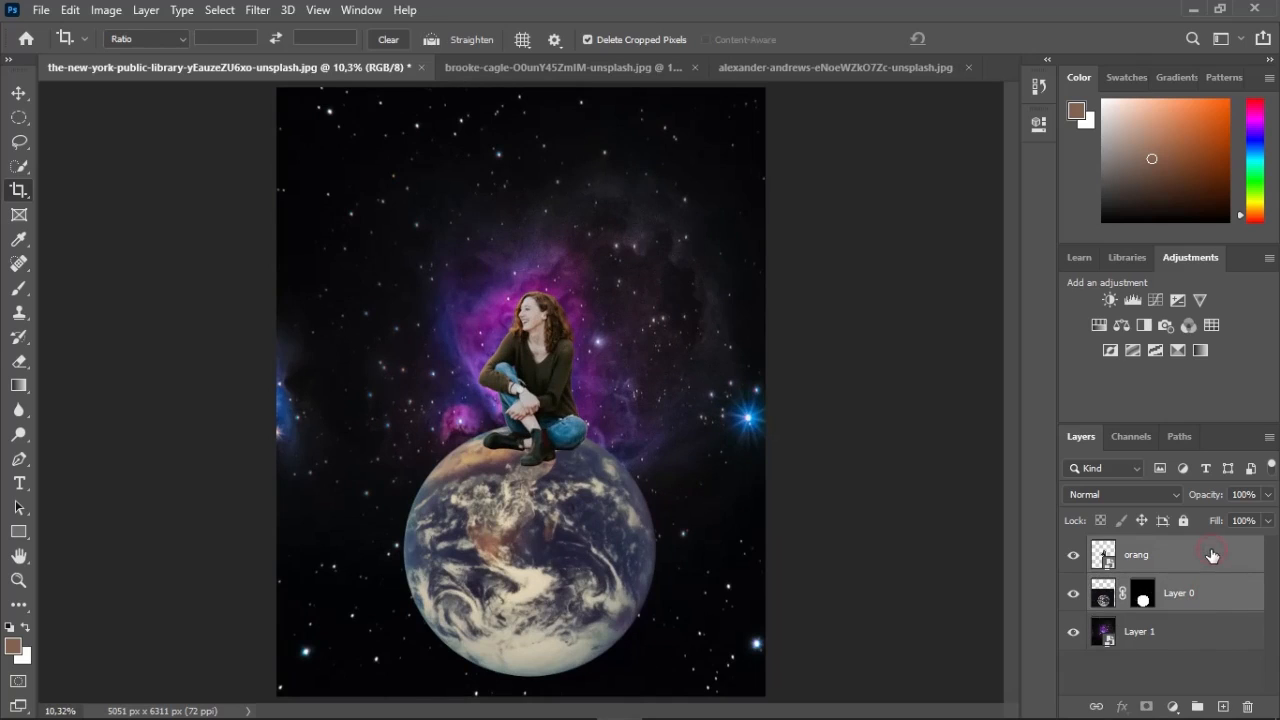
key(ctrl+t)
drag(560, 590, 571, 562)
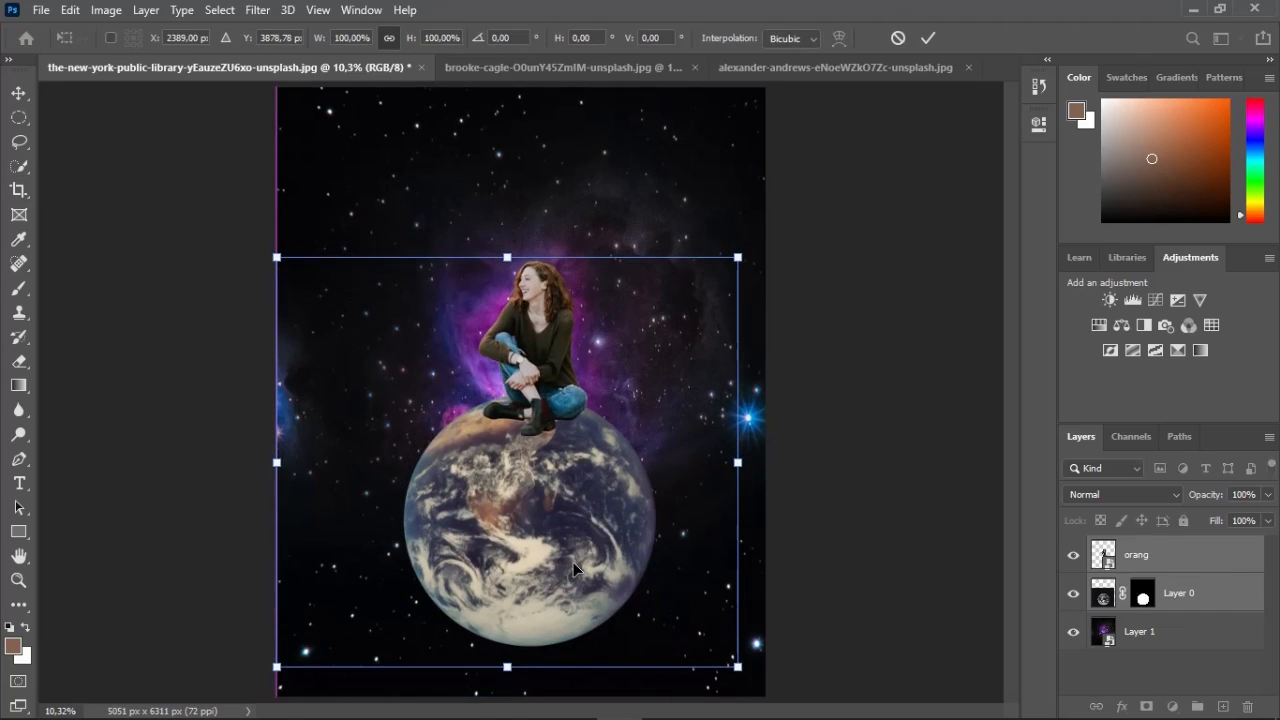
key(Return)
key(c)
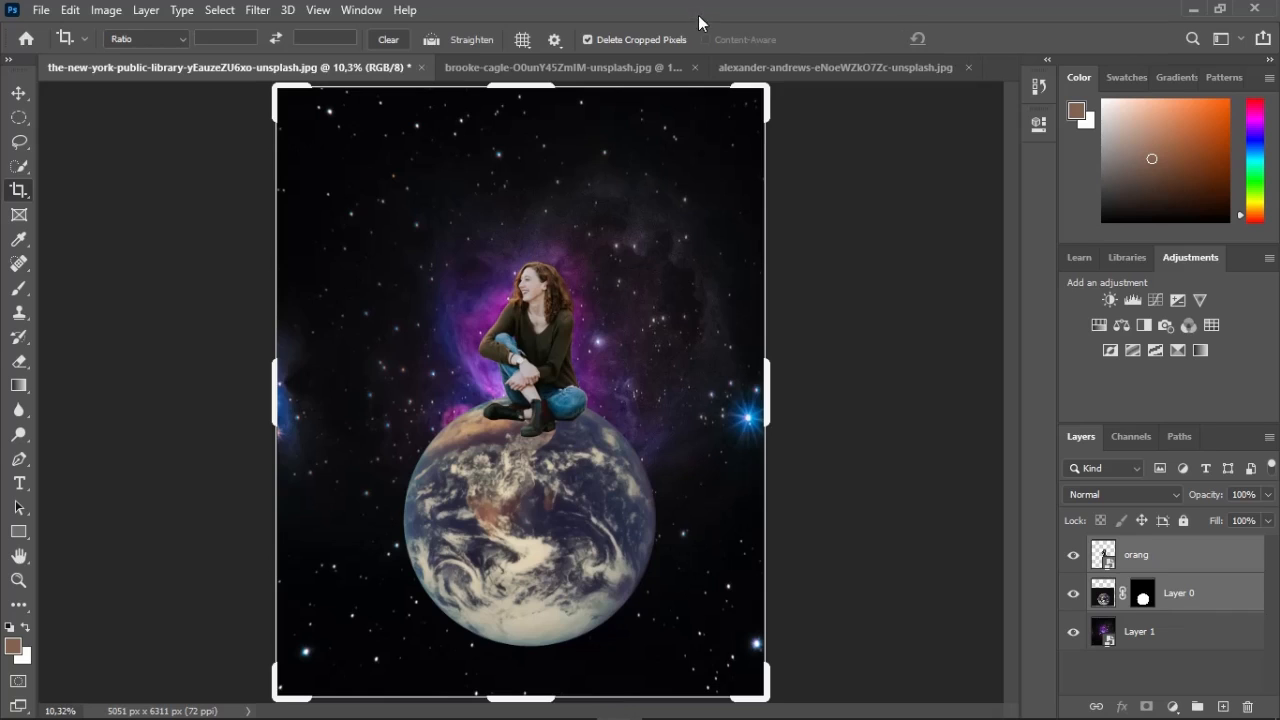
Add an Exposure adjustment layer above the Earth layer and clip it to the Earth
click(1192, 598)
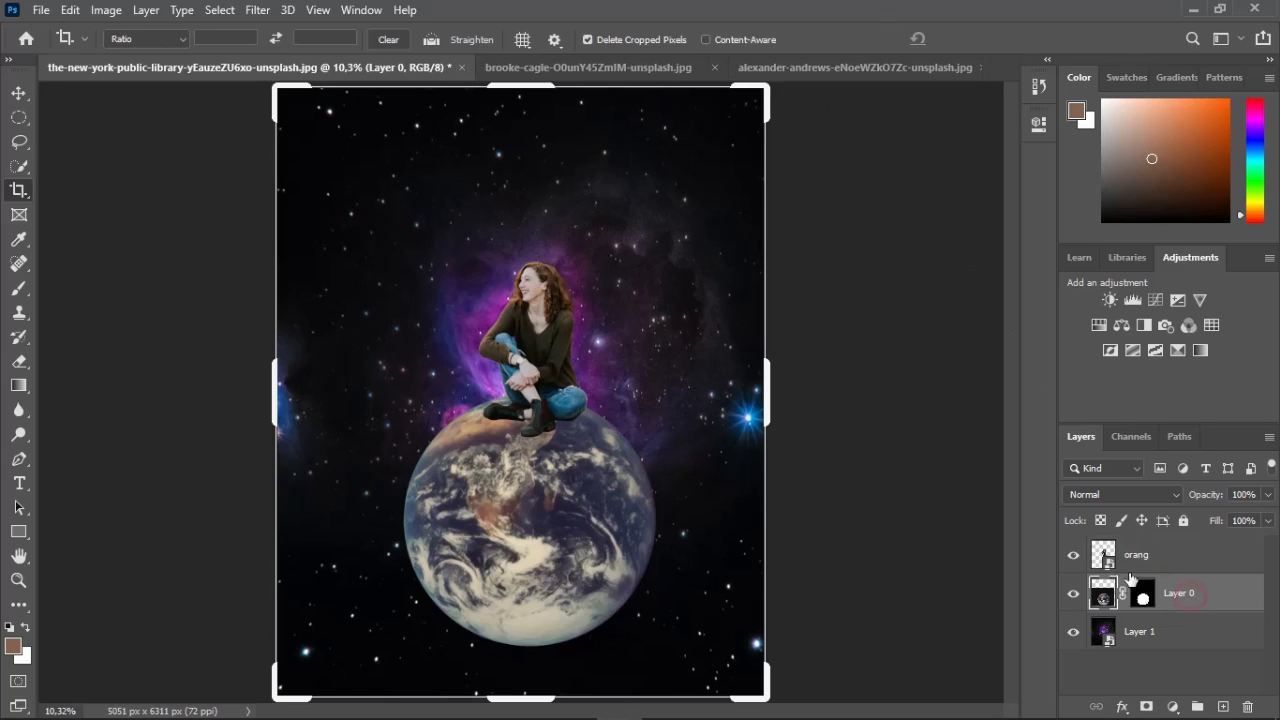
click(1175, 706)
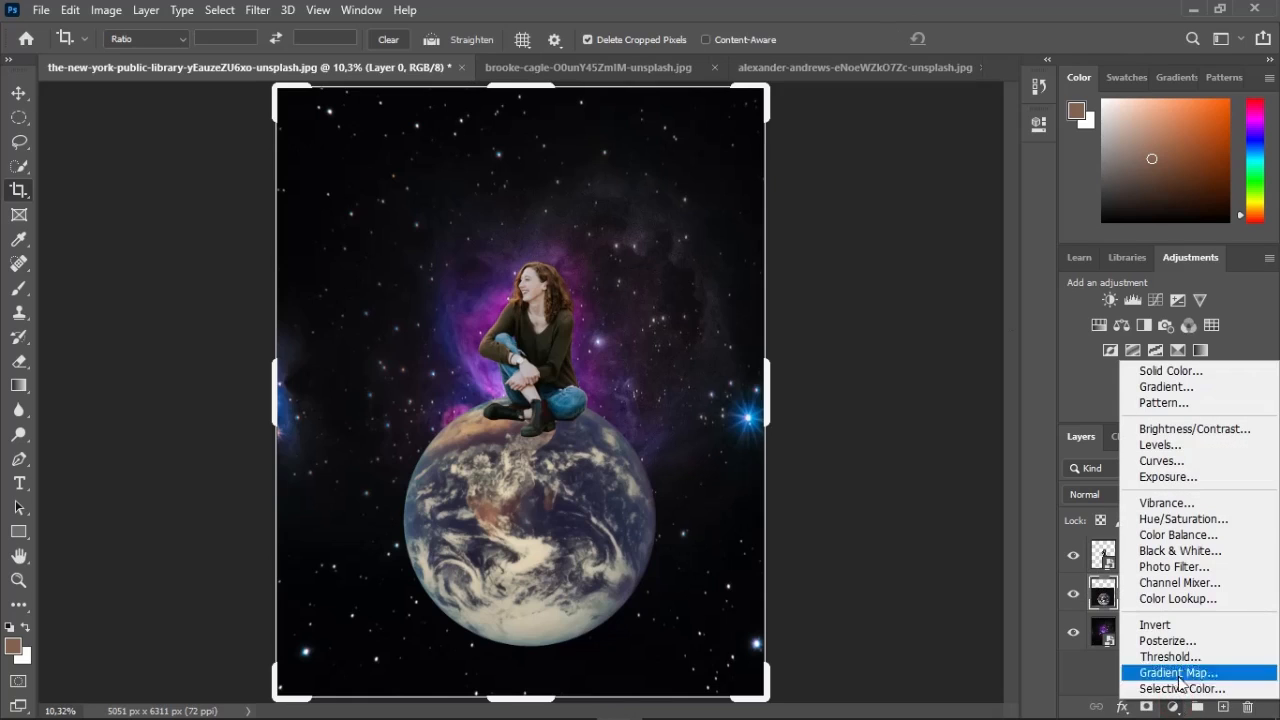
click(1170, 477)
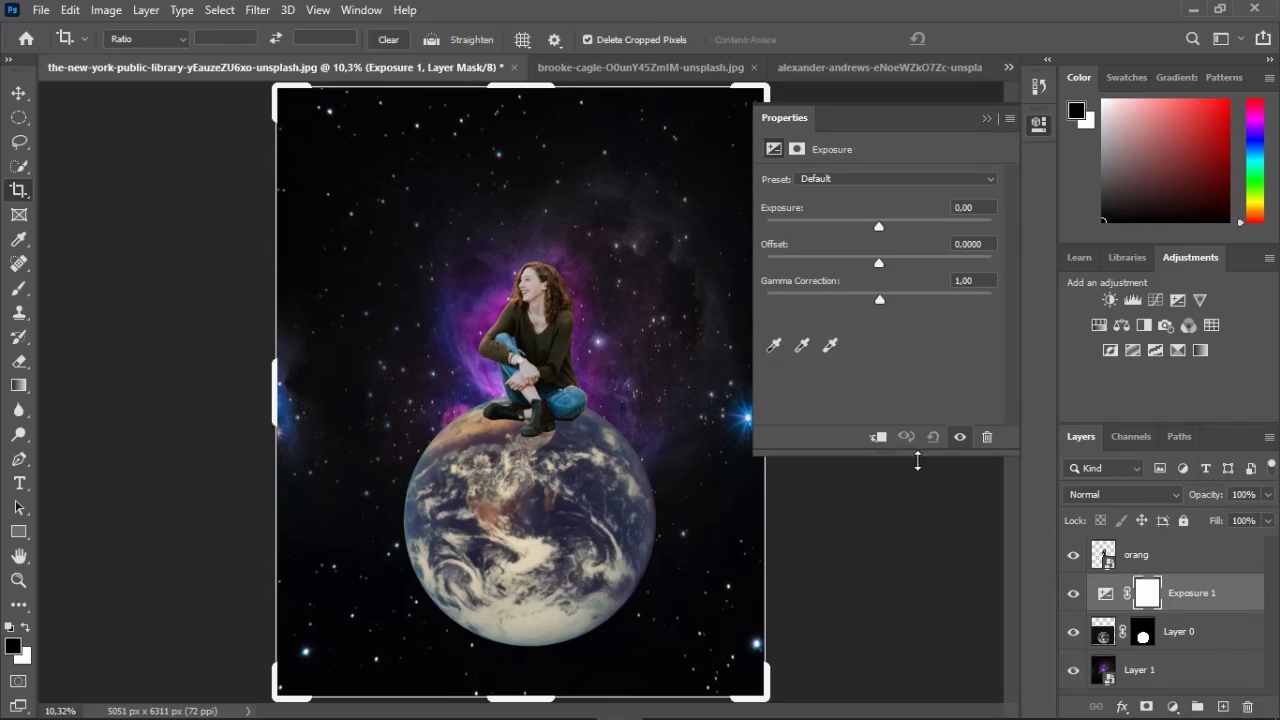
click(878, 437)
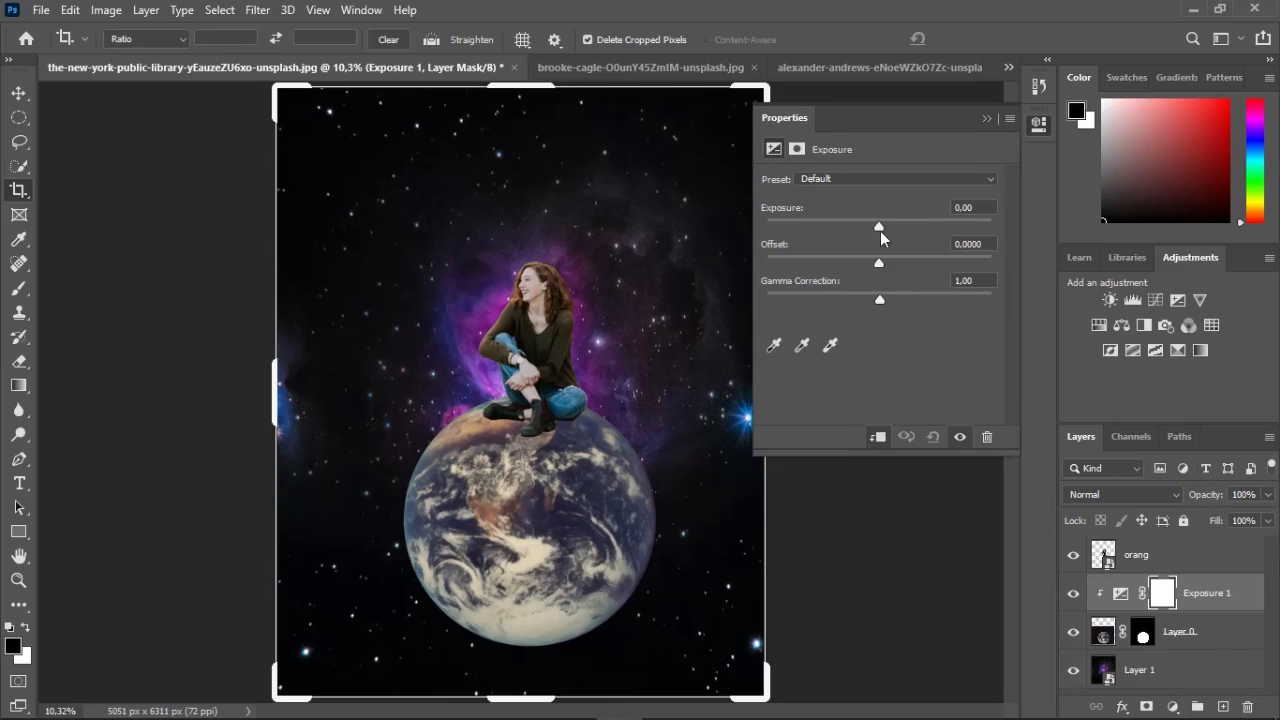
Darken the Earth by setting Exposure to -1.00 and Gamma Correction to 0.95
drag(880, 230, 851, 228)
drag(887, 301, 891, 301)
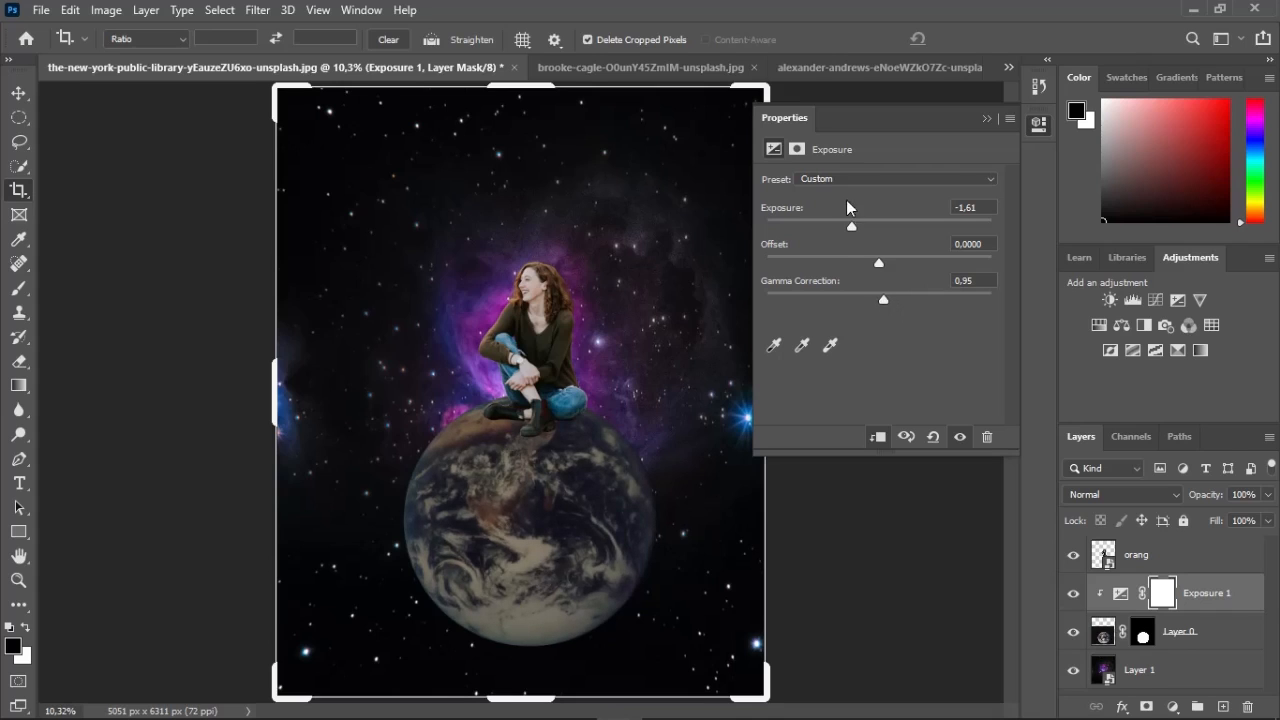
drag(853, 228, 864, 229)
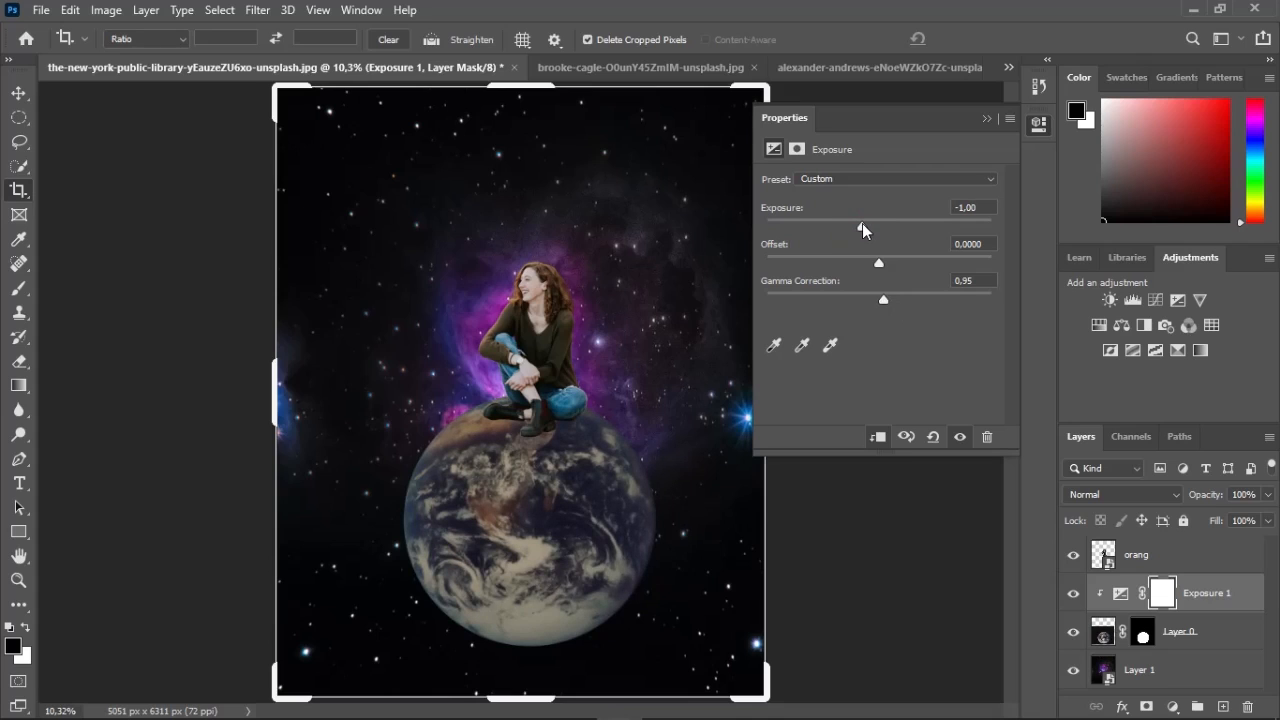
click(987, 117)
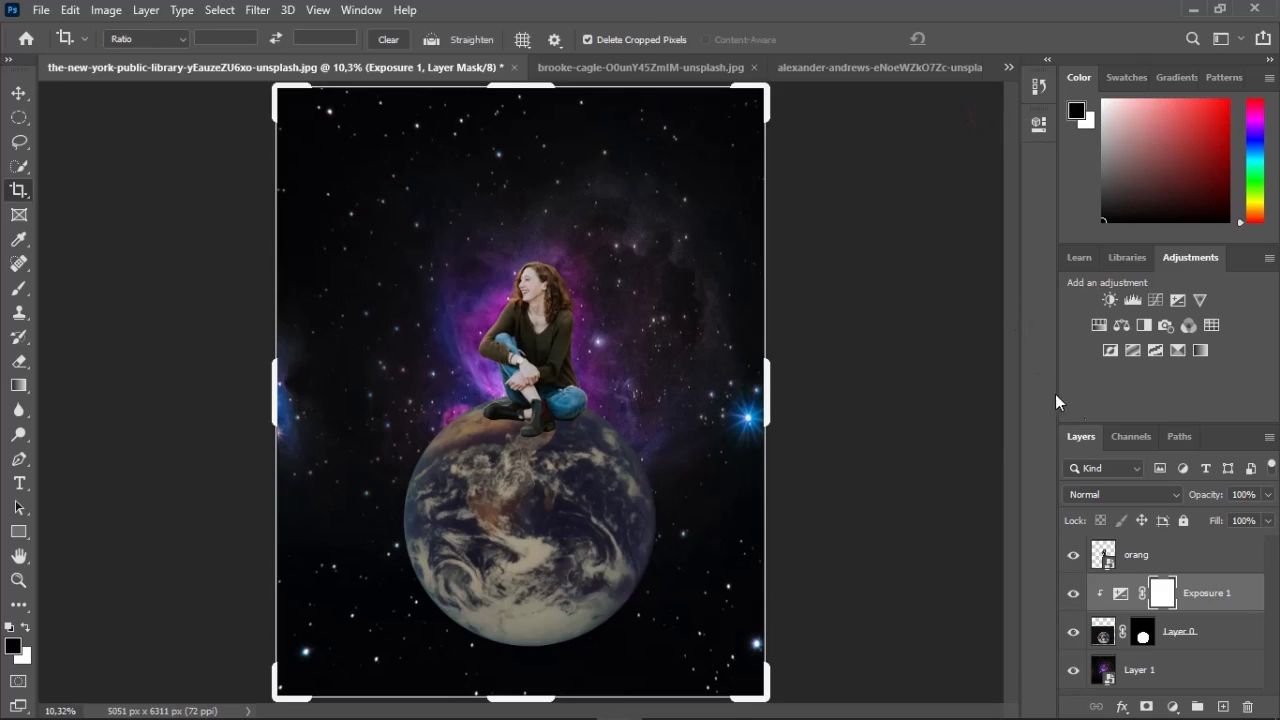
Add a Curves adjustment layer clipped to the orang layer and open its curve settings
click(1162, 563)
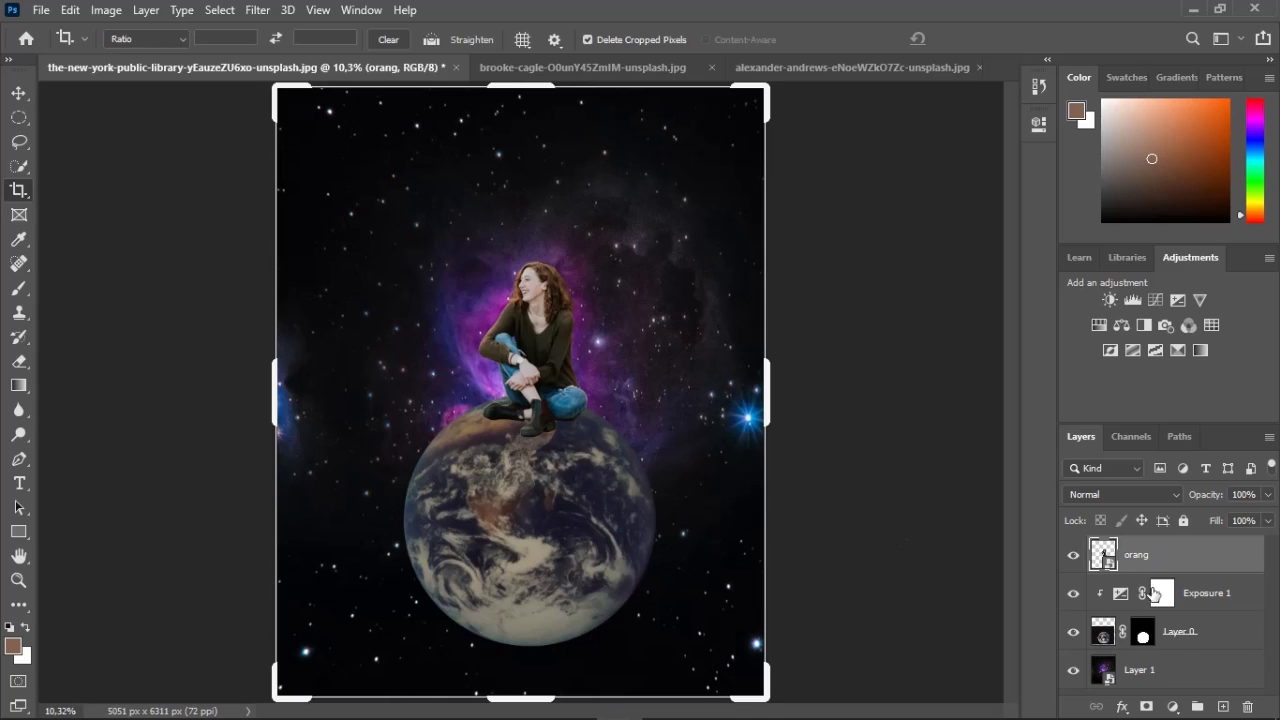
click(1172, 706)
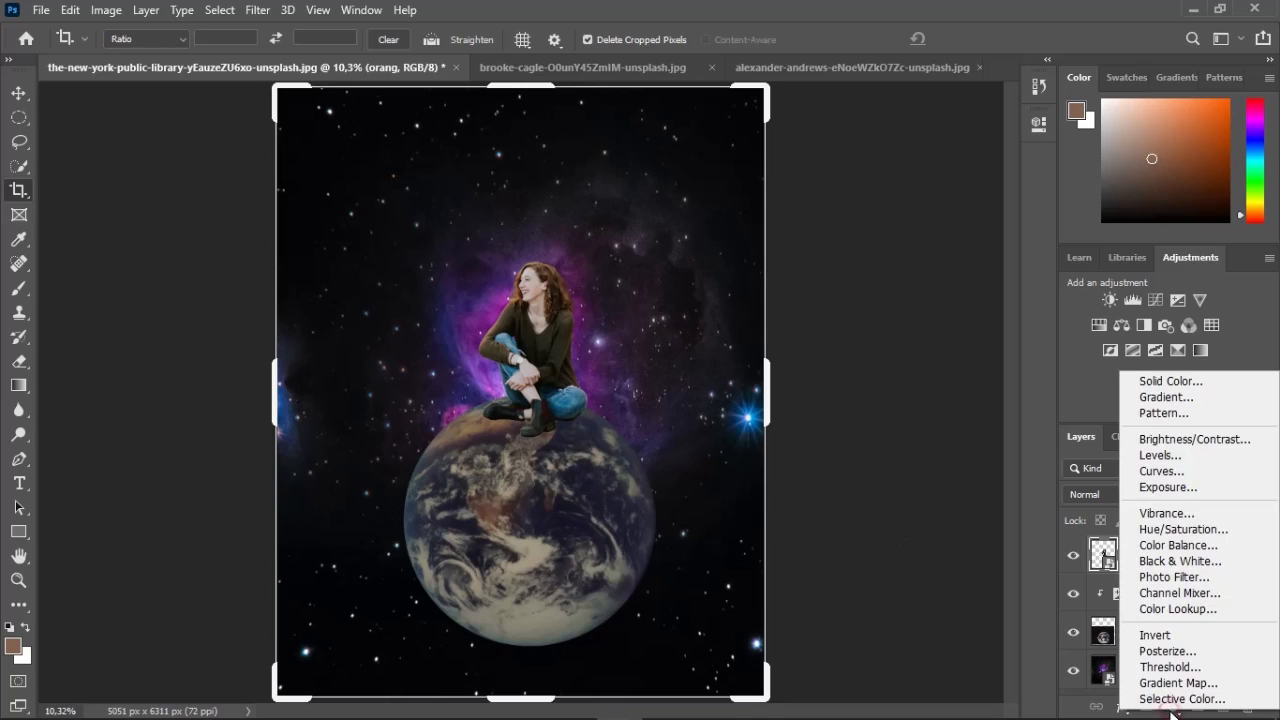
click(1178, 475)
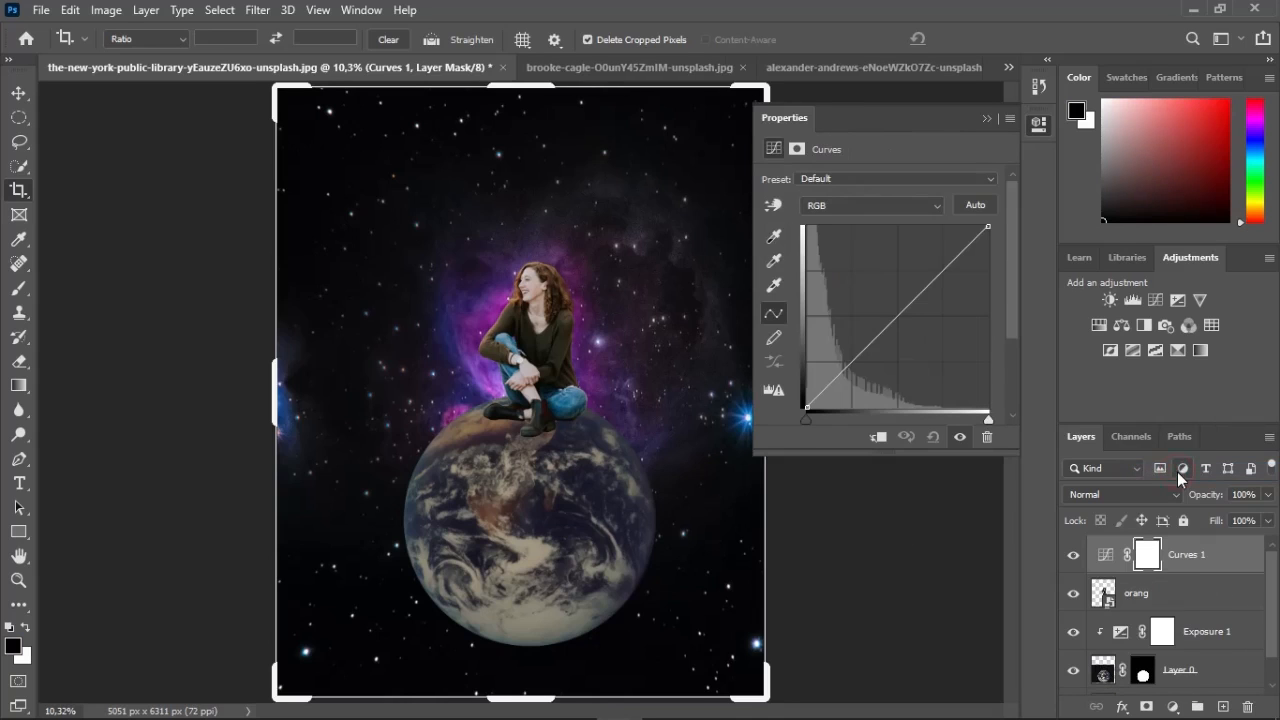
click(878, 438)
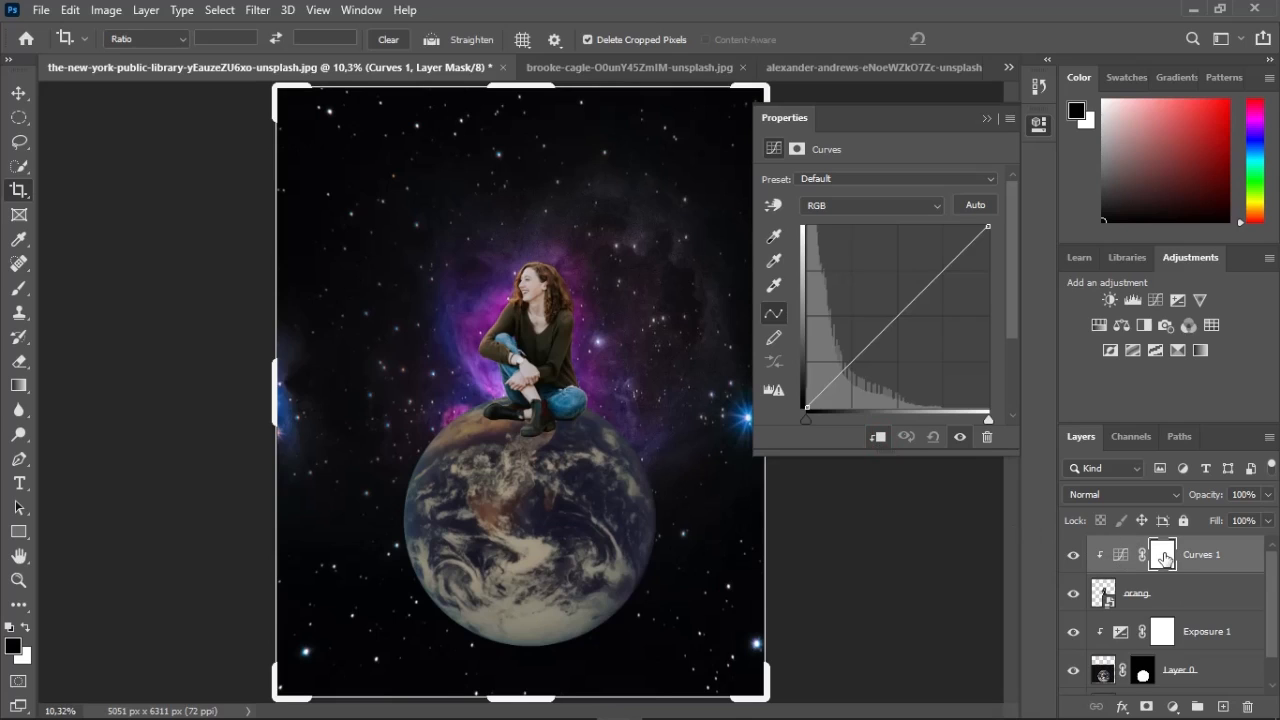
click(1167, 558)
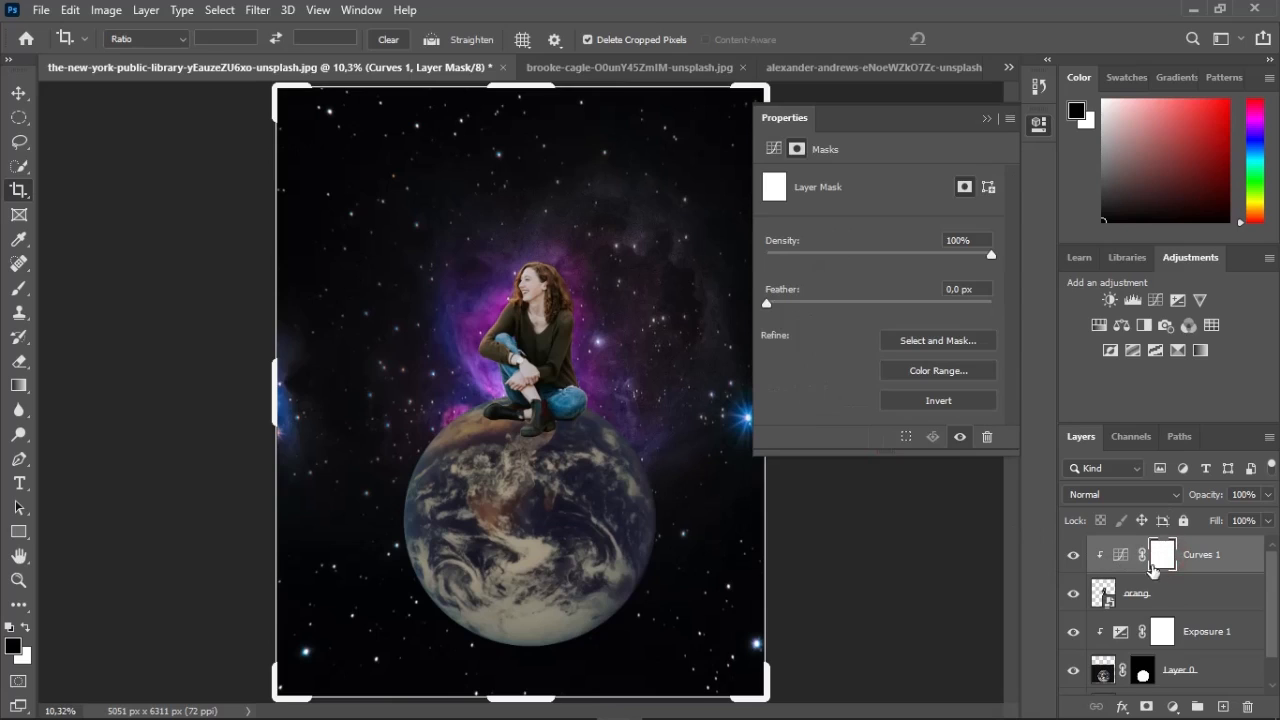
click(1122, 556)
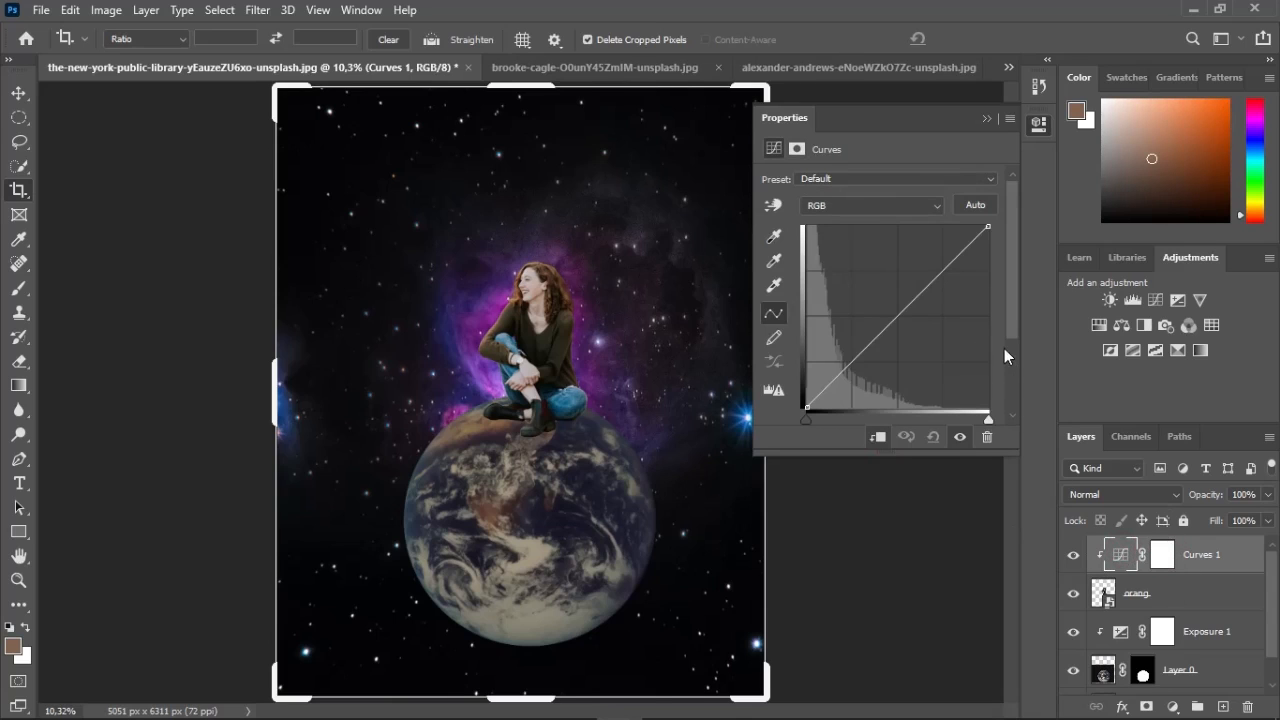
Set the Curves auto correction to Find Dark & Light Colors and sample the dark background below the Earth (030305) as target shadow color
alt+click(976, 206)
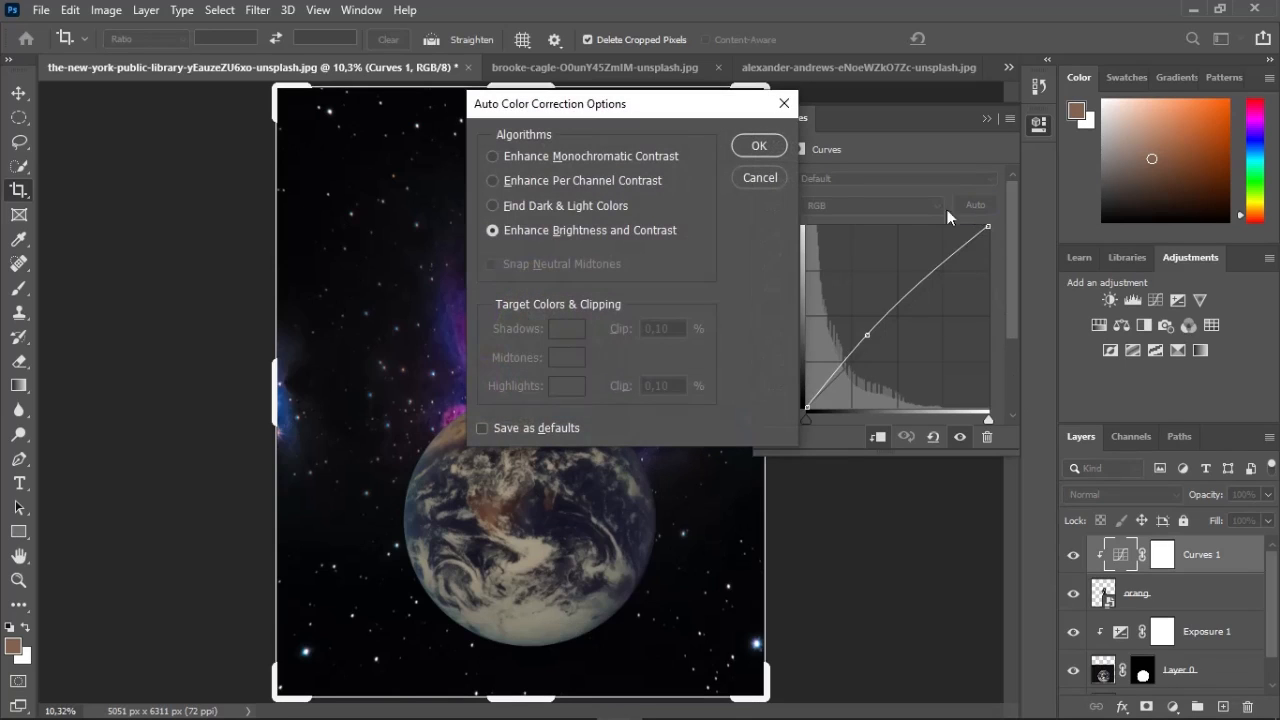
drag(624, 100, 851, 90)
click(799, 192)
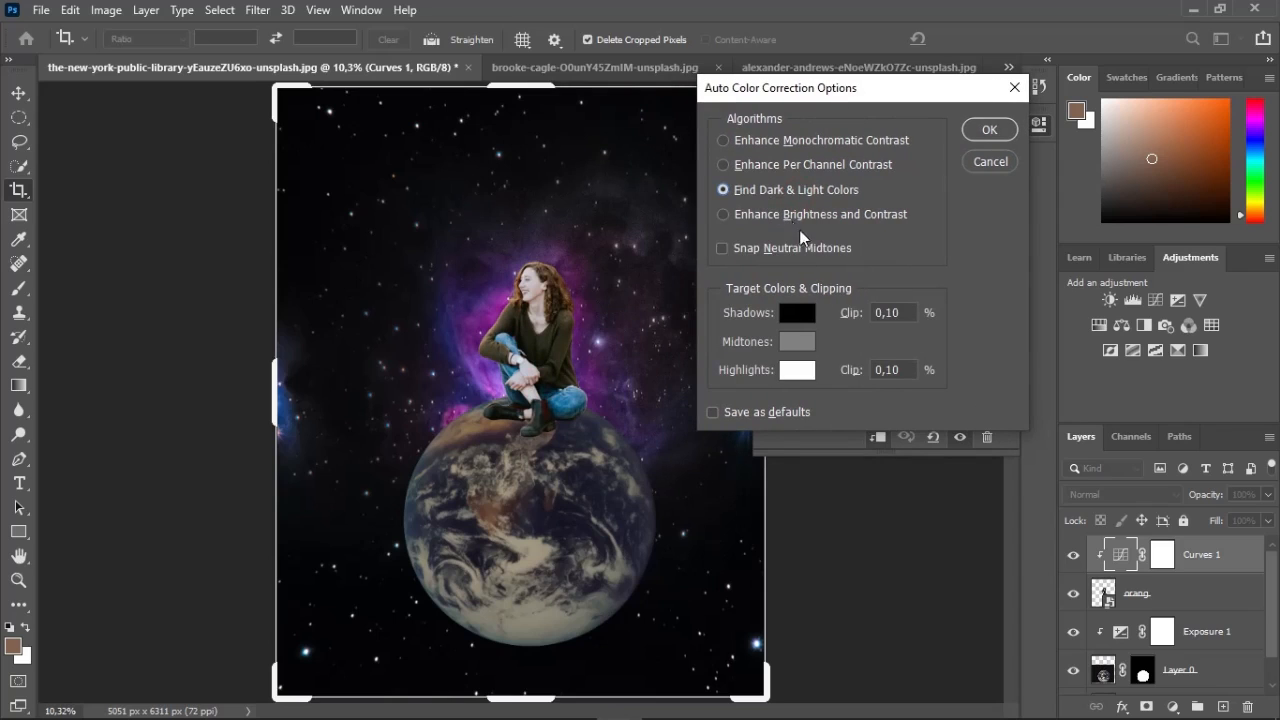
click(802, 322)
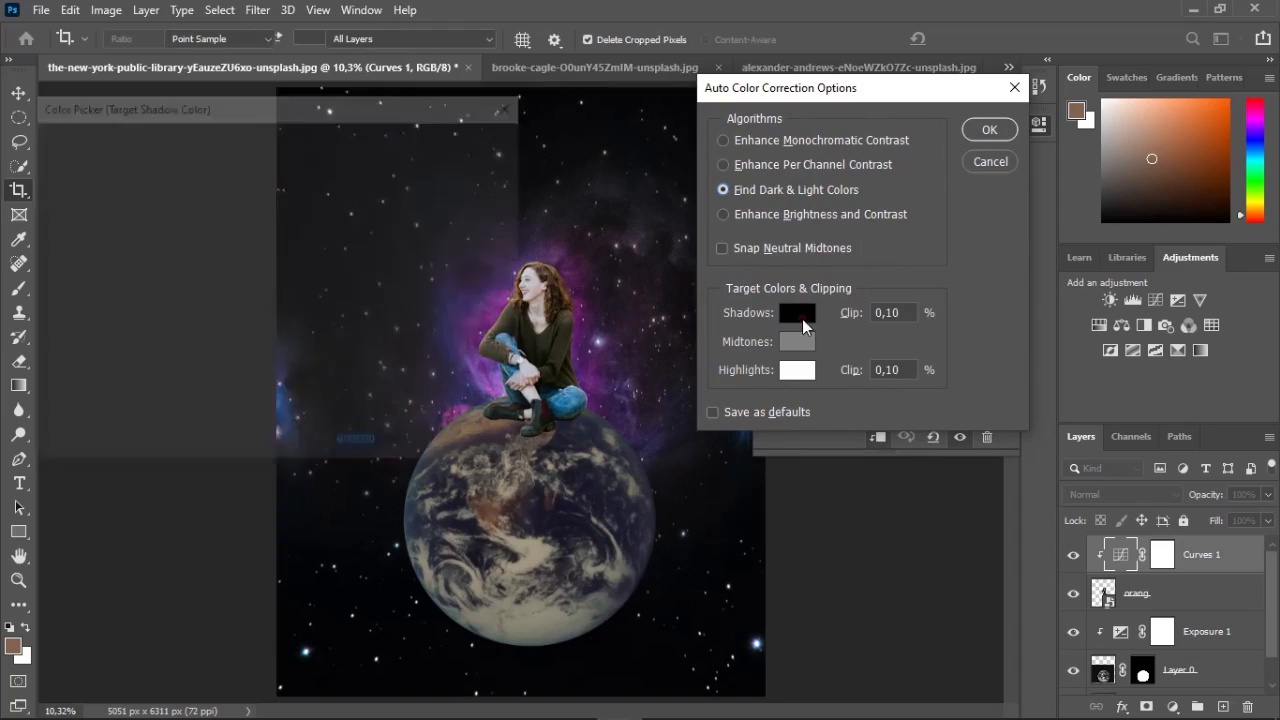
click(620, 647)
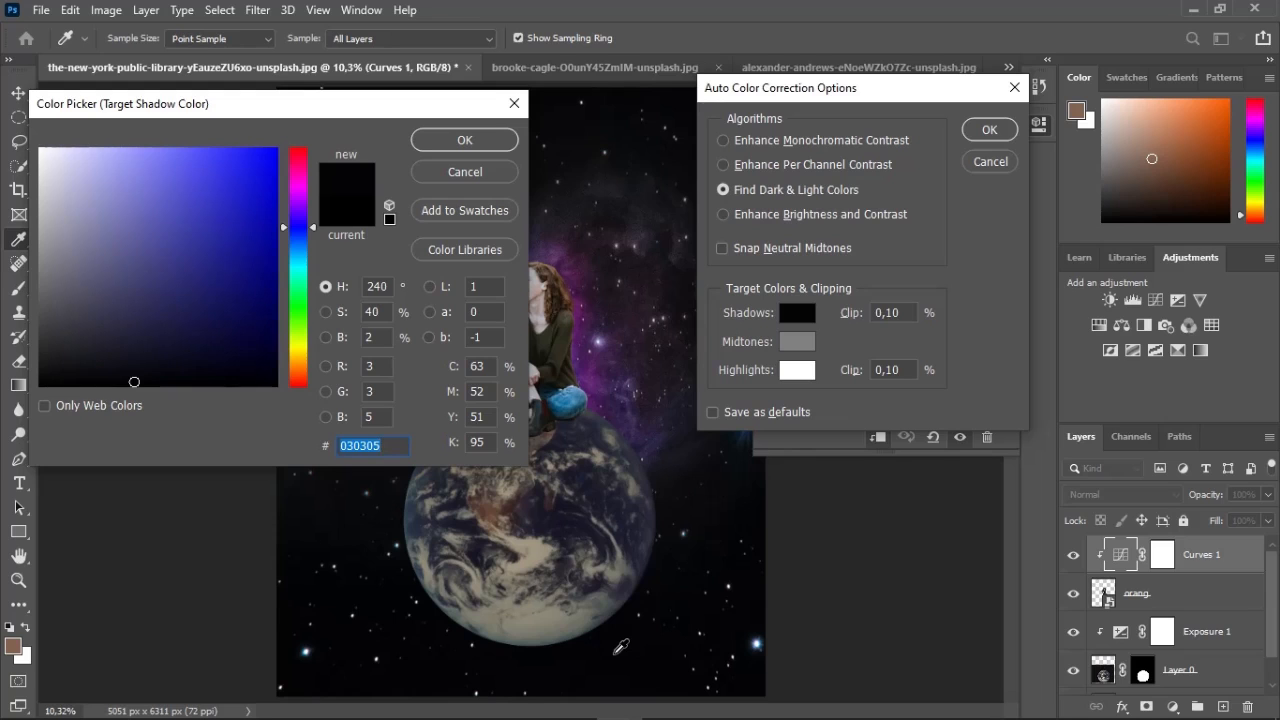
click(464, 143)
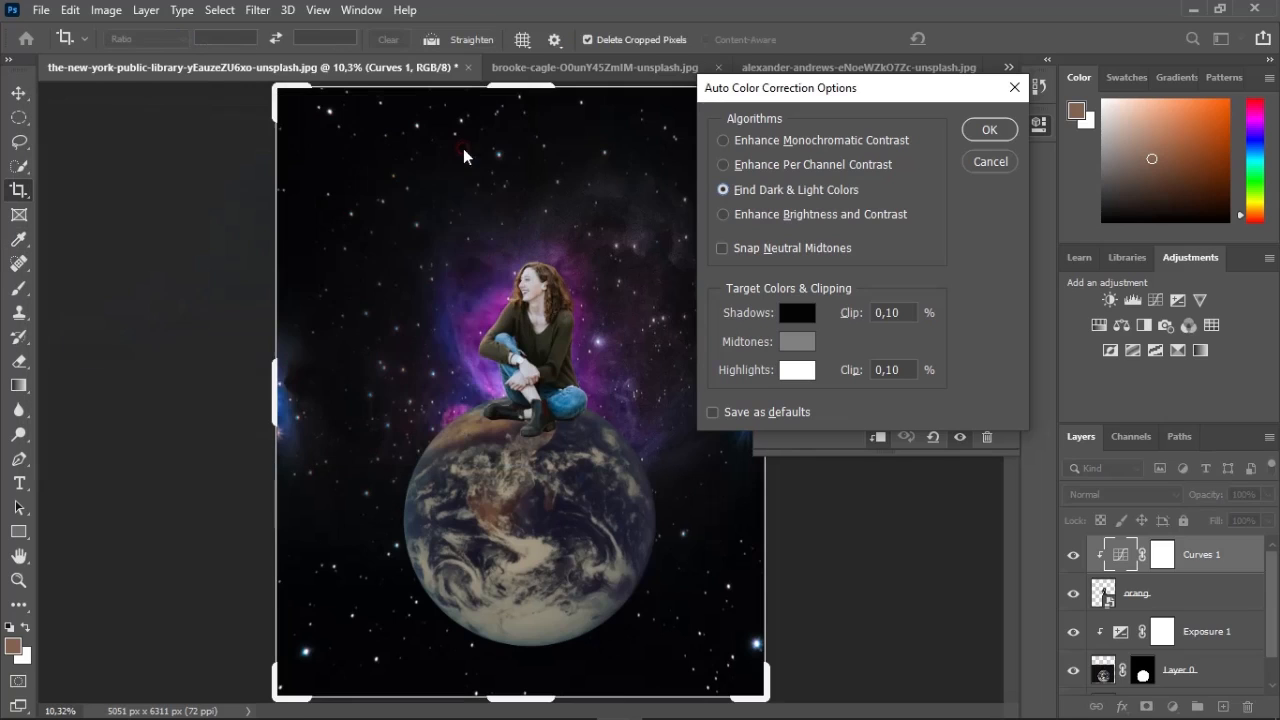
Sample the target highlight color from the bright purple star beside the woman, picking 827bad
click(780, 370)
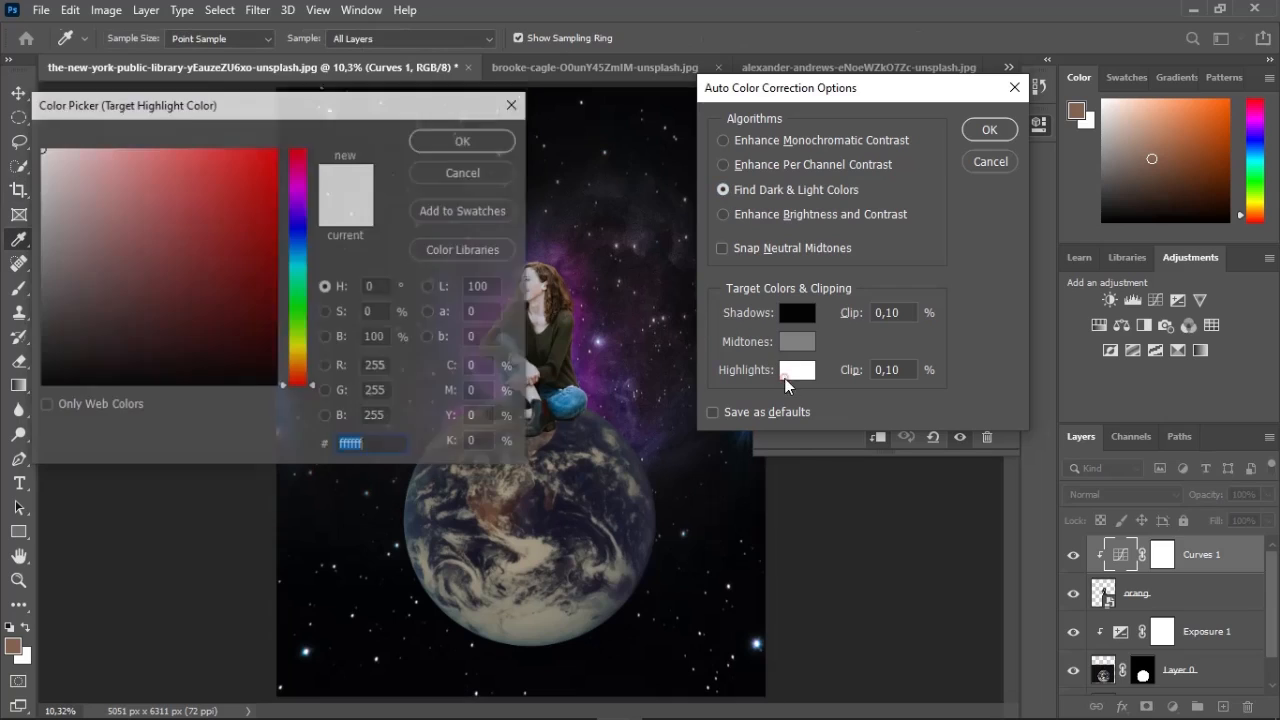
click(596, 311)
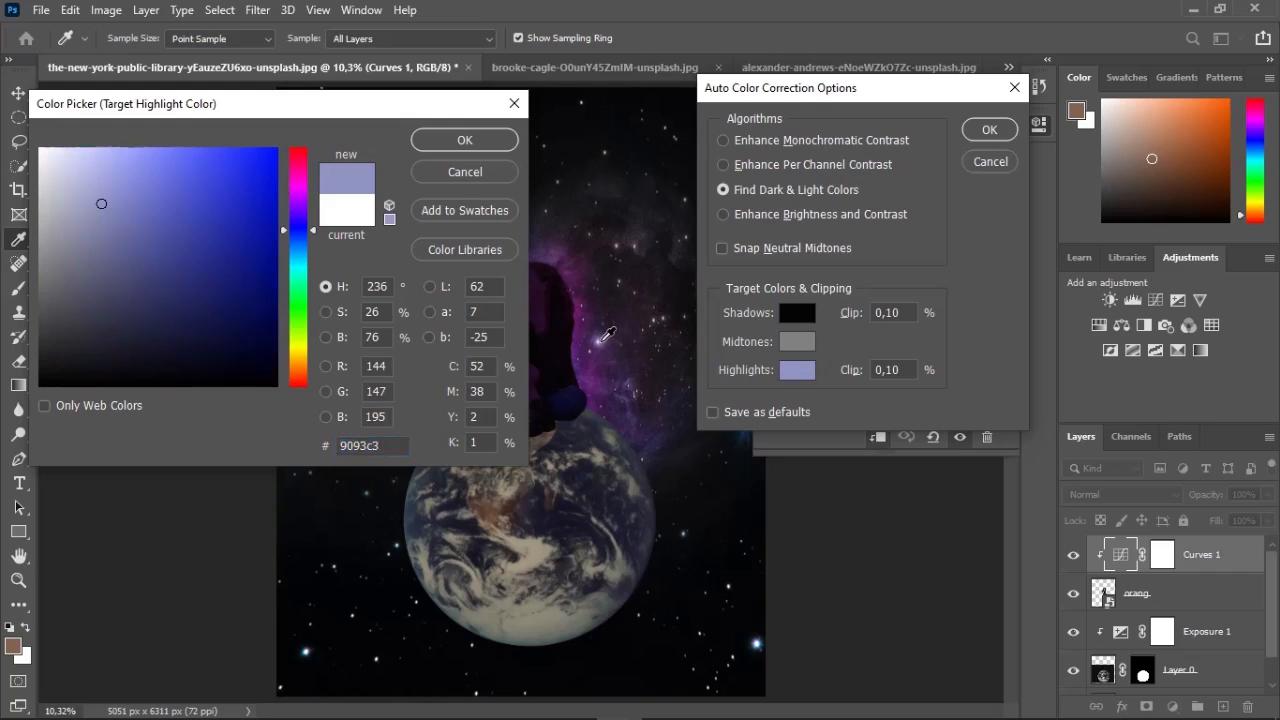
click(600, 340)
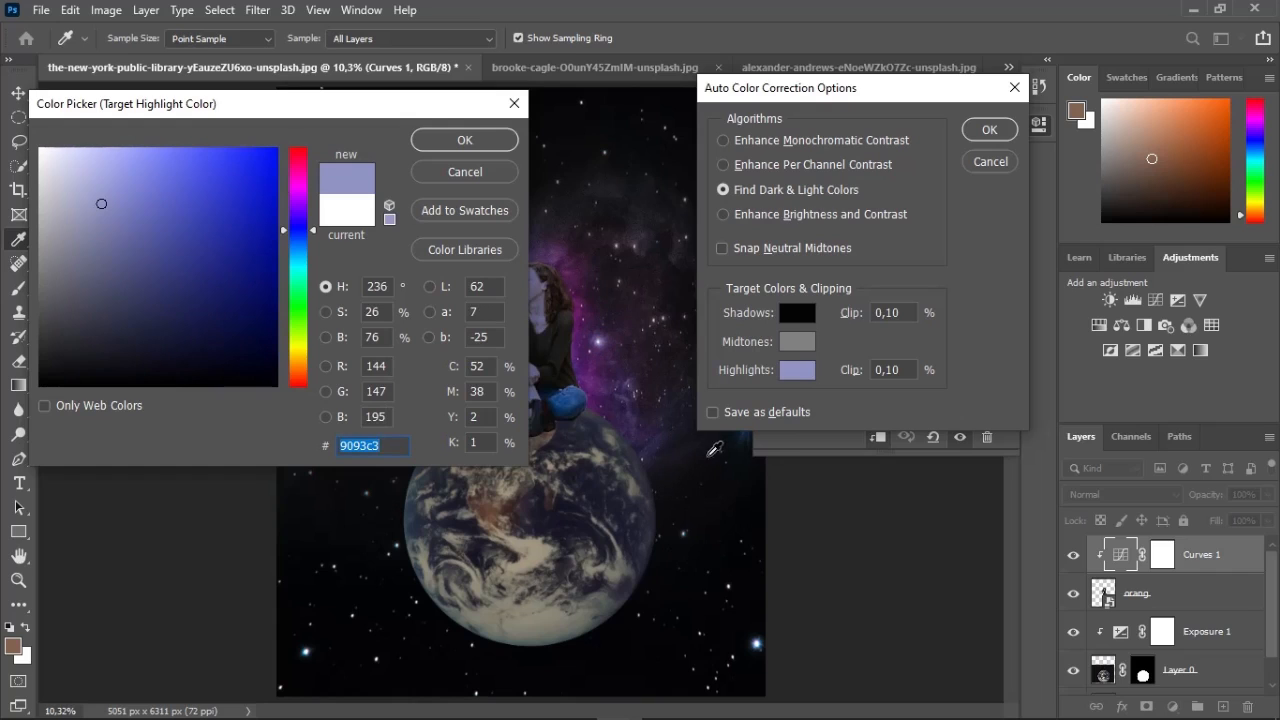
click(677, 440)
click(669, 425)
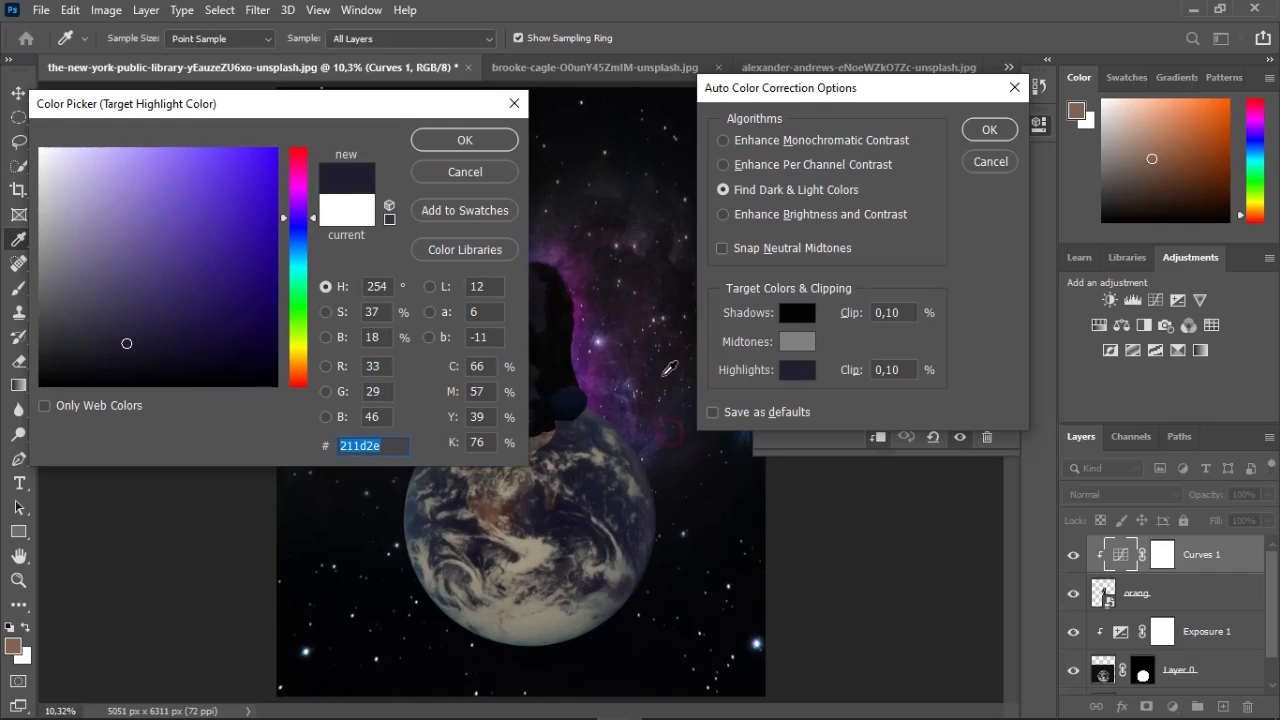
click(604, 340)
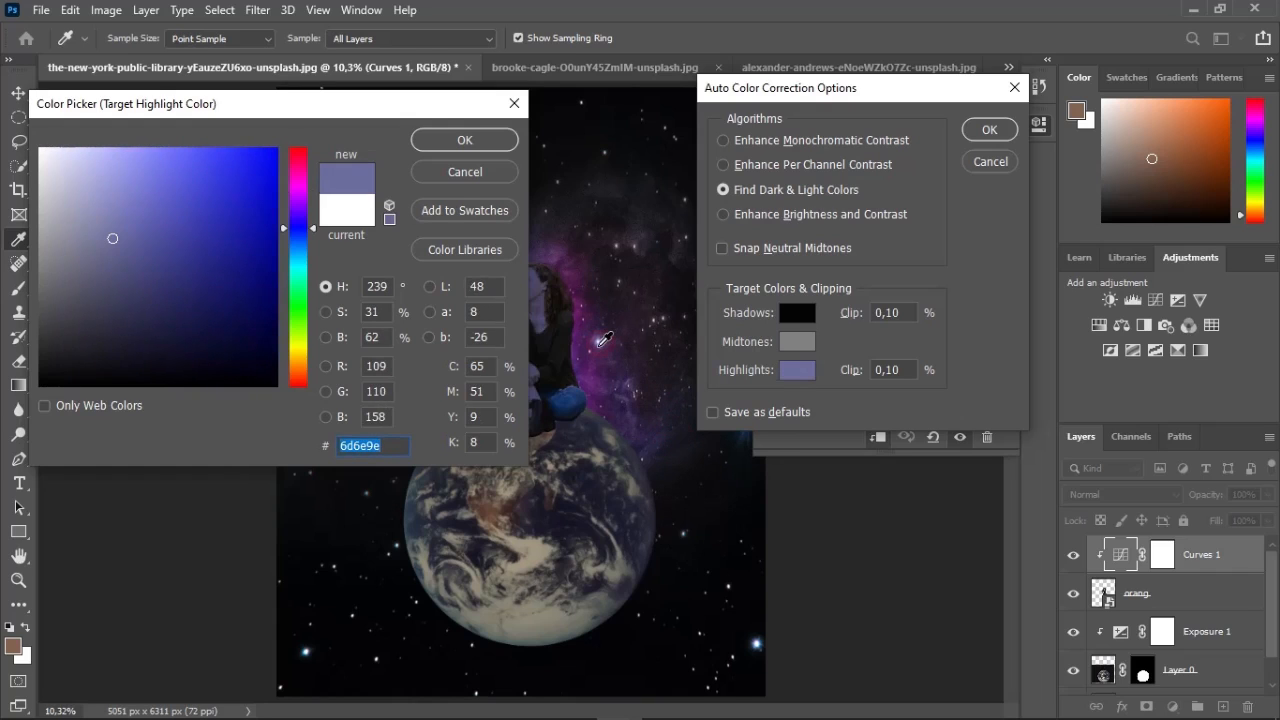
click(602, 337)
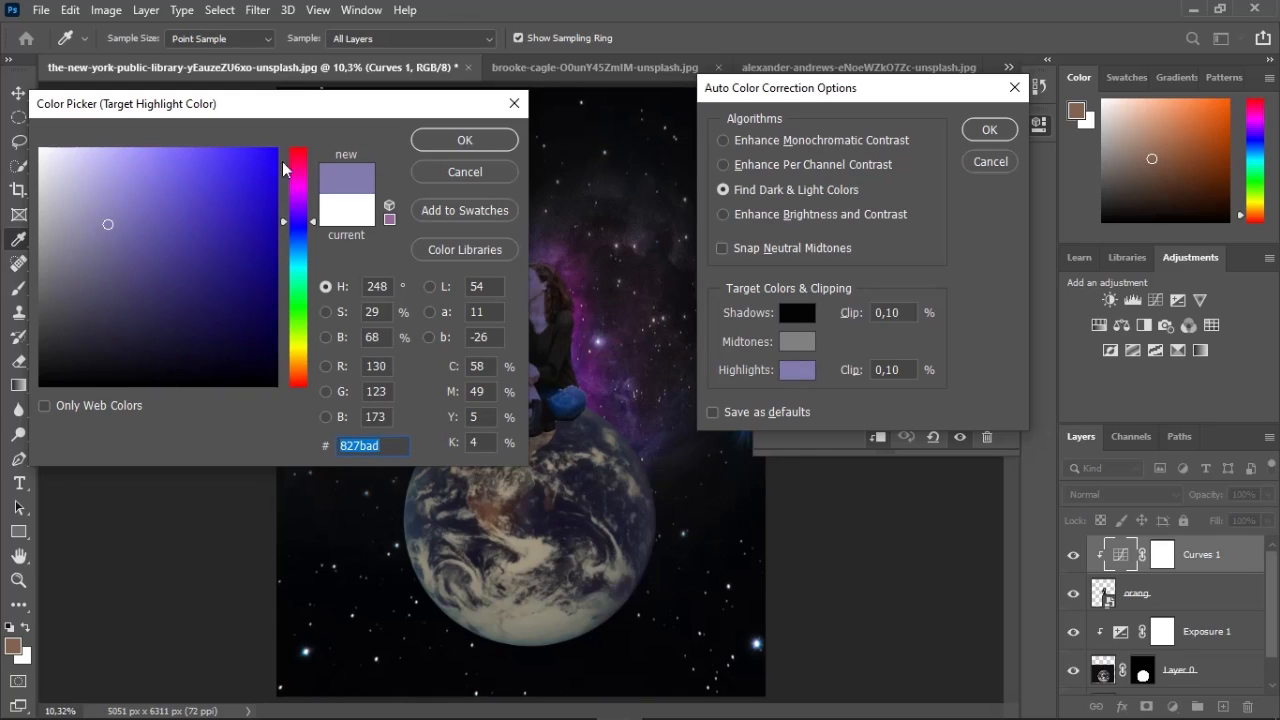
Lighten the target highlight color to b3acdd and apply the auto color correction without saving the target colors as defaults
click(86, 197)
click(73, 181)
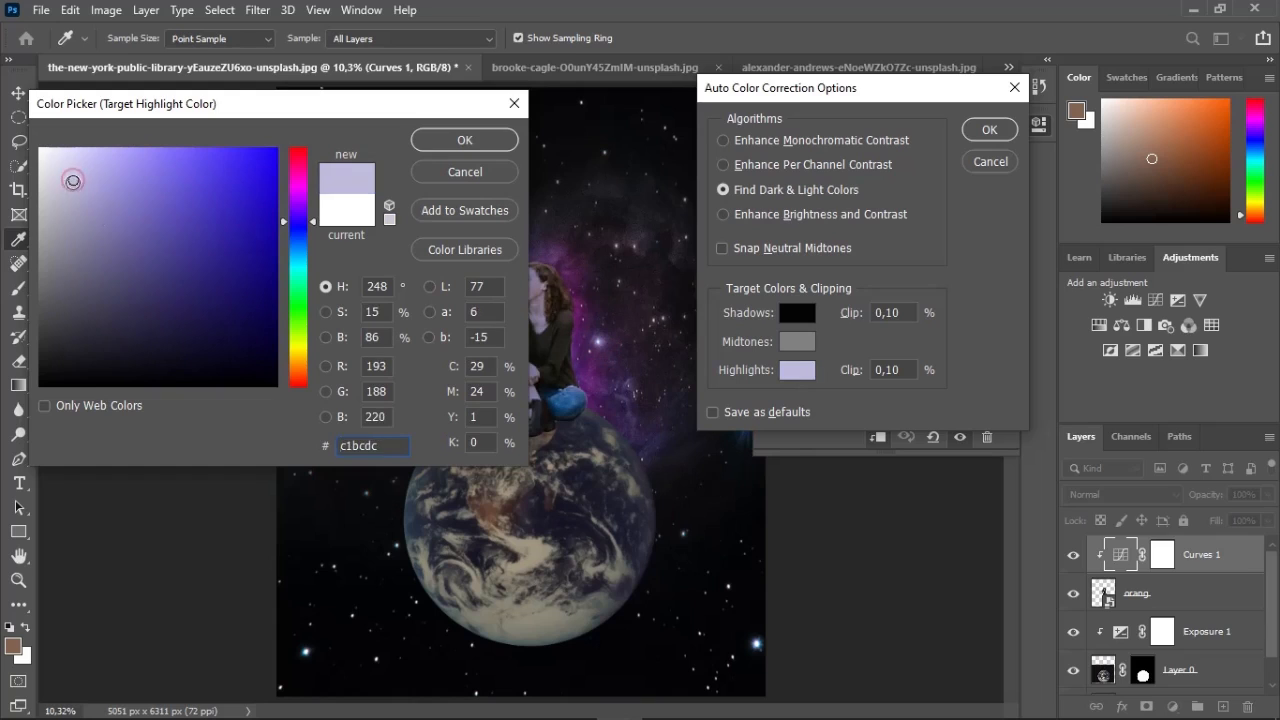
click(90, 172)
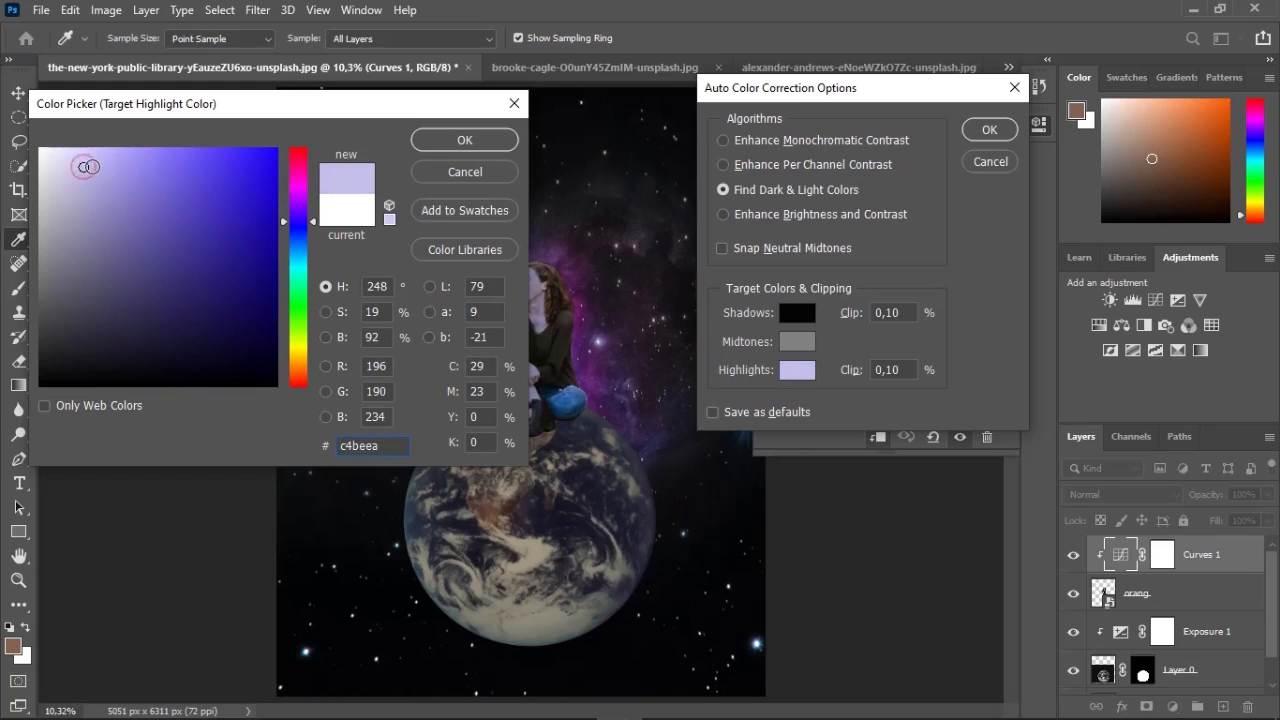
click(92, 179)
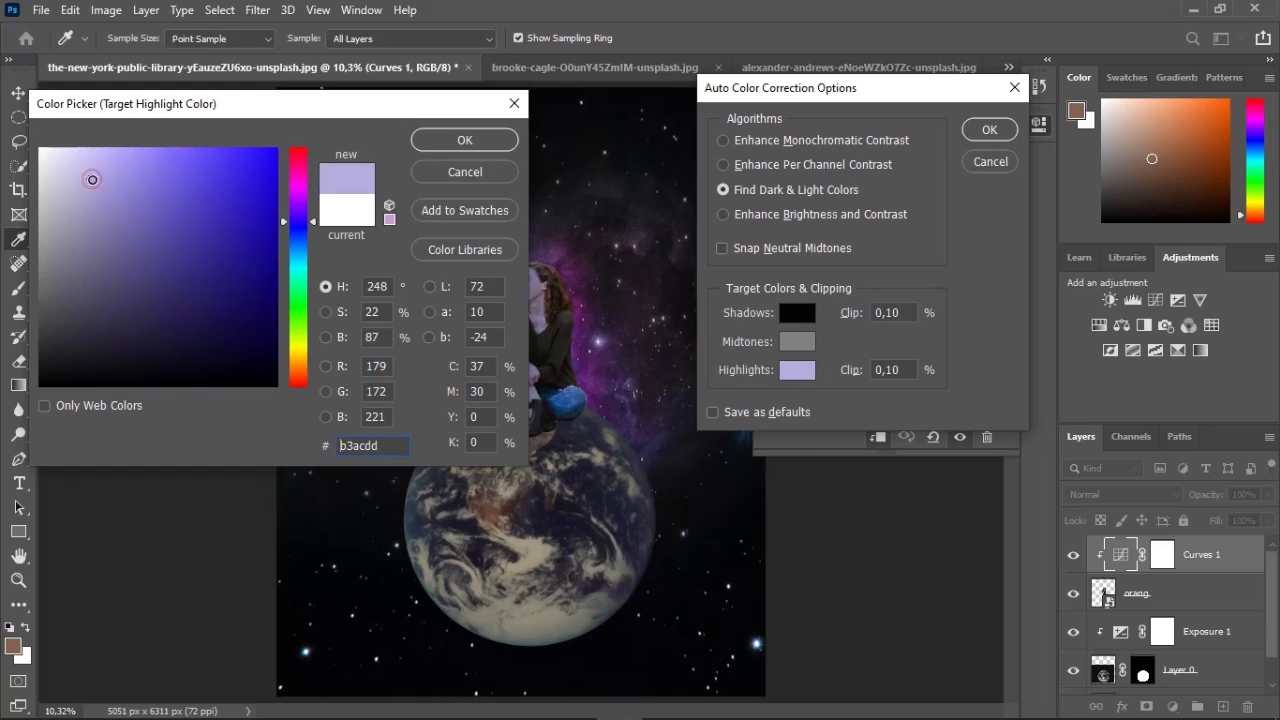
key(c)
click(443, 134)
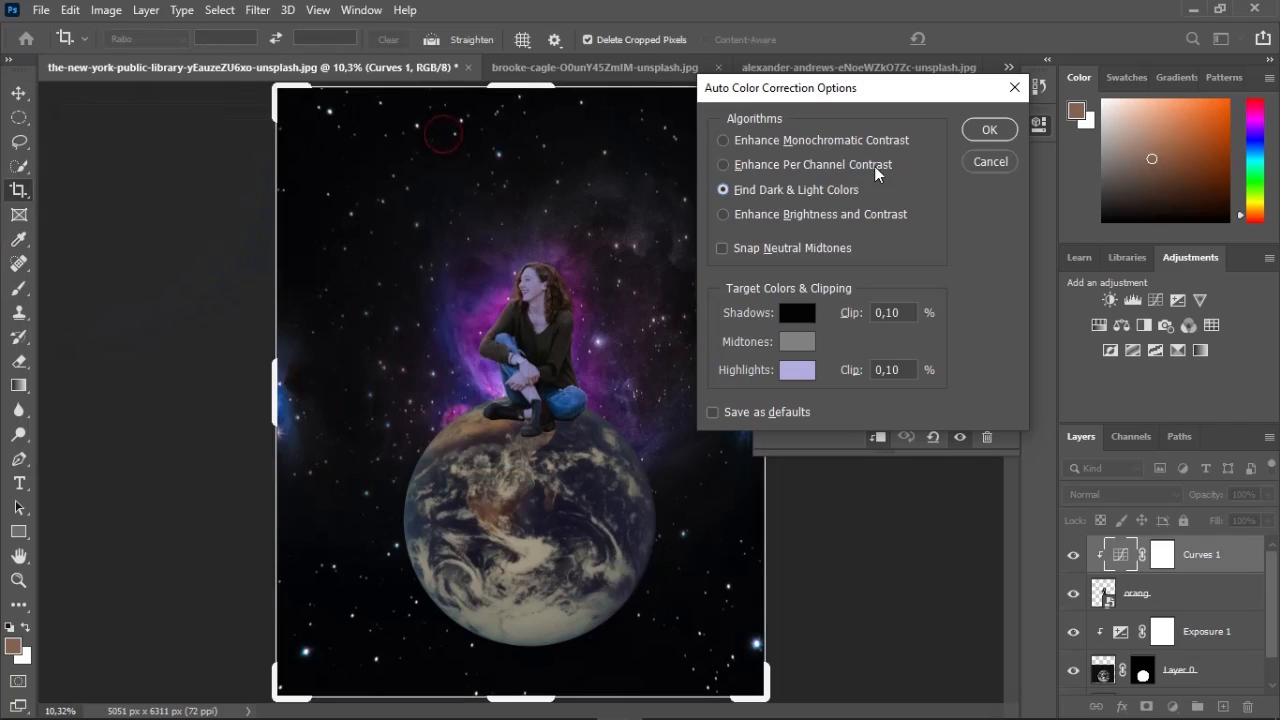
click(987, 130)
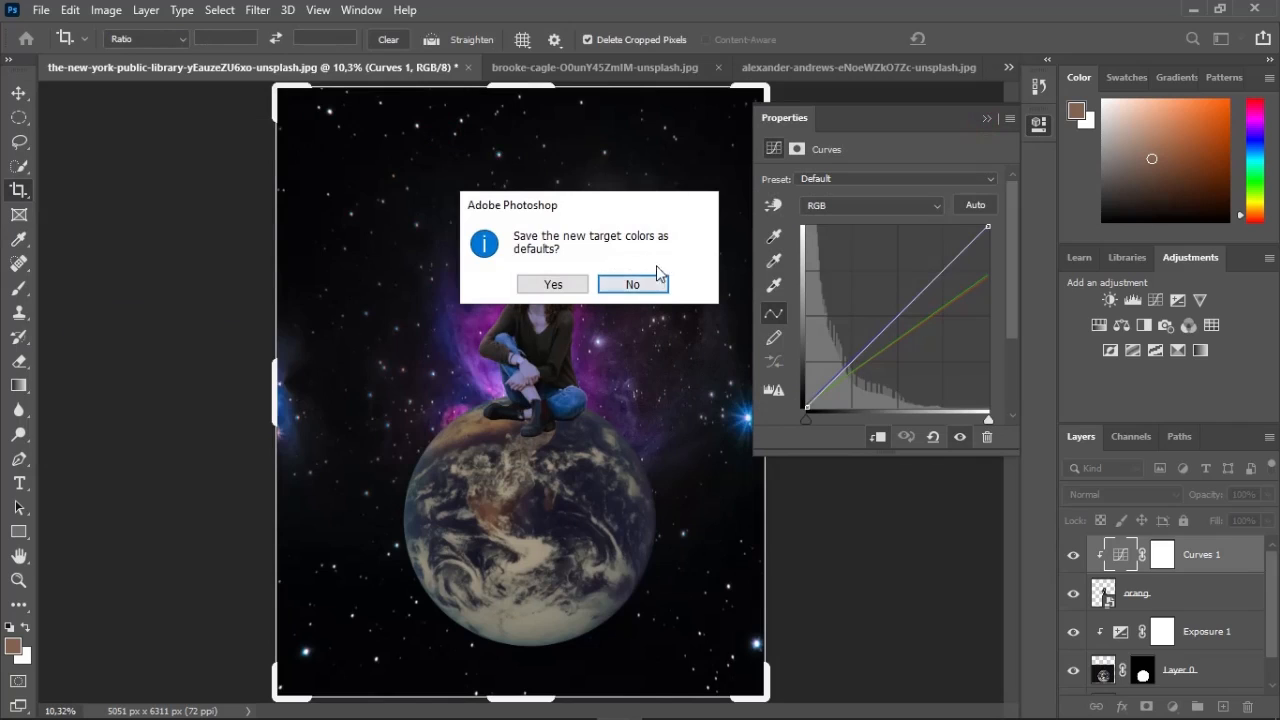
click(632, 287)
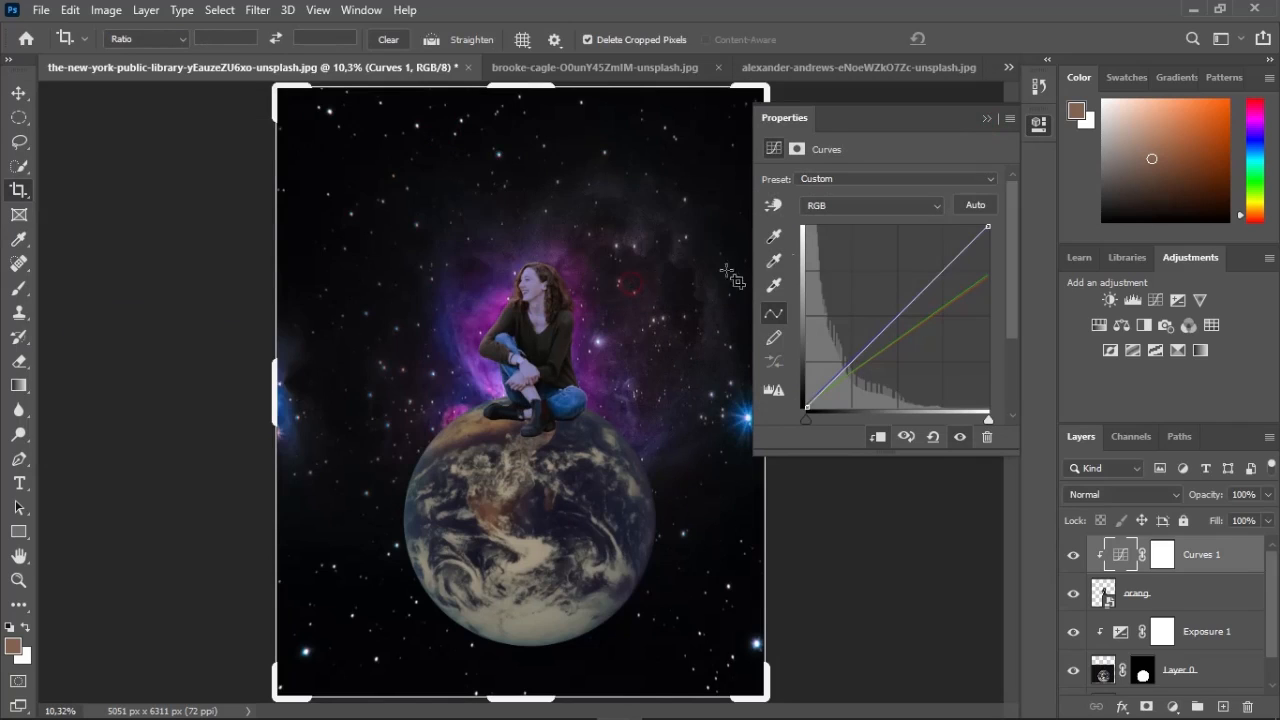
Add a point near the middle of the Curves 1 RGB curve and fine-tune its position
click(987, 118)
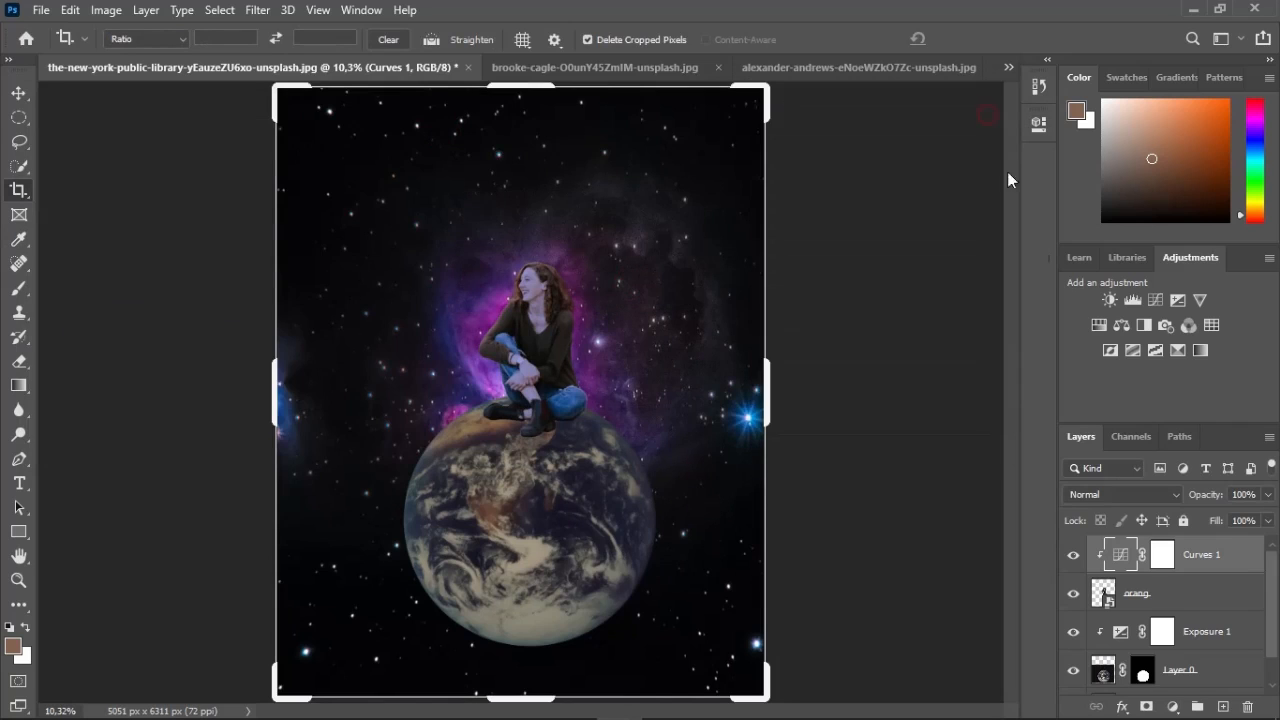
double_click(1117, 554)
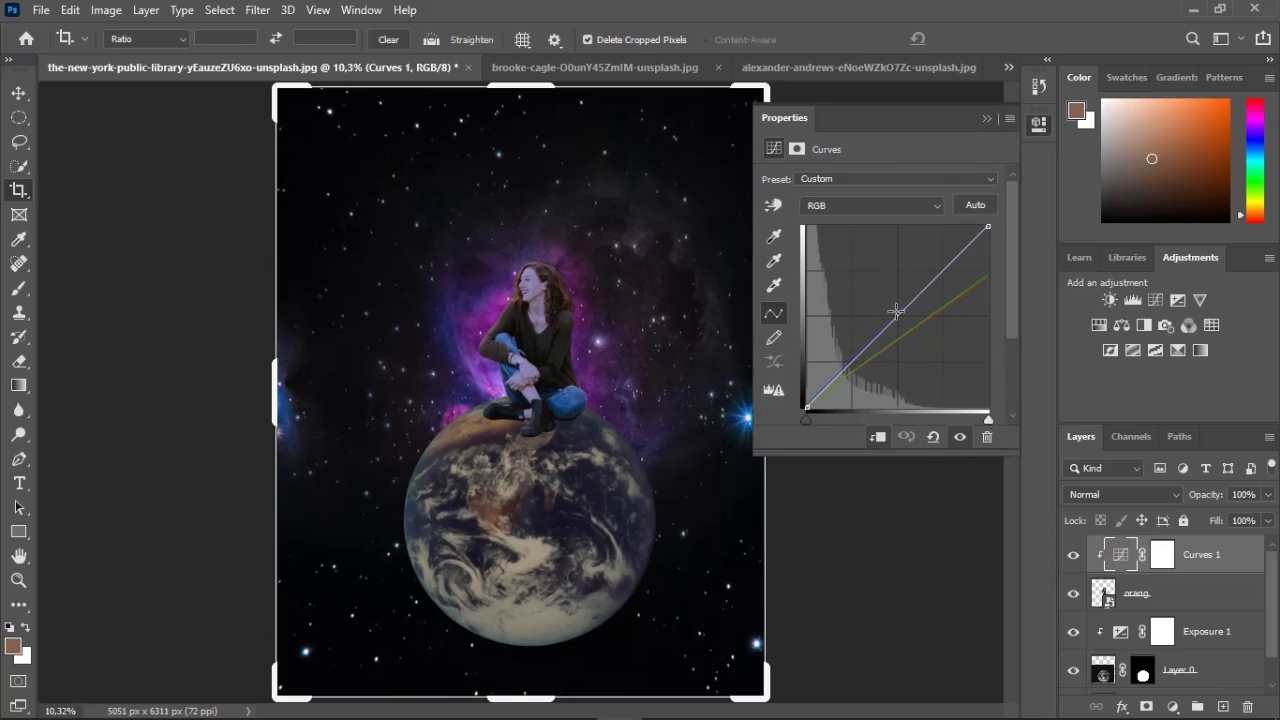
drag(901, 306, 910, 309)
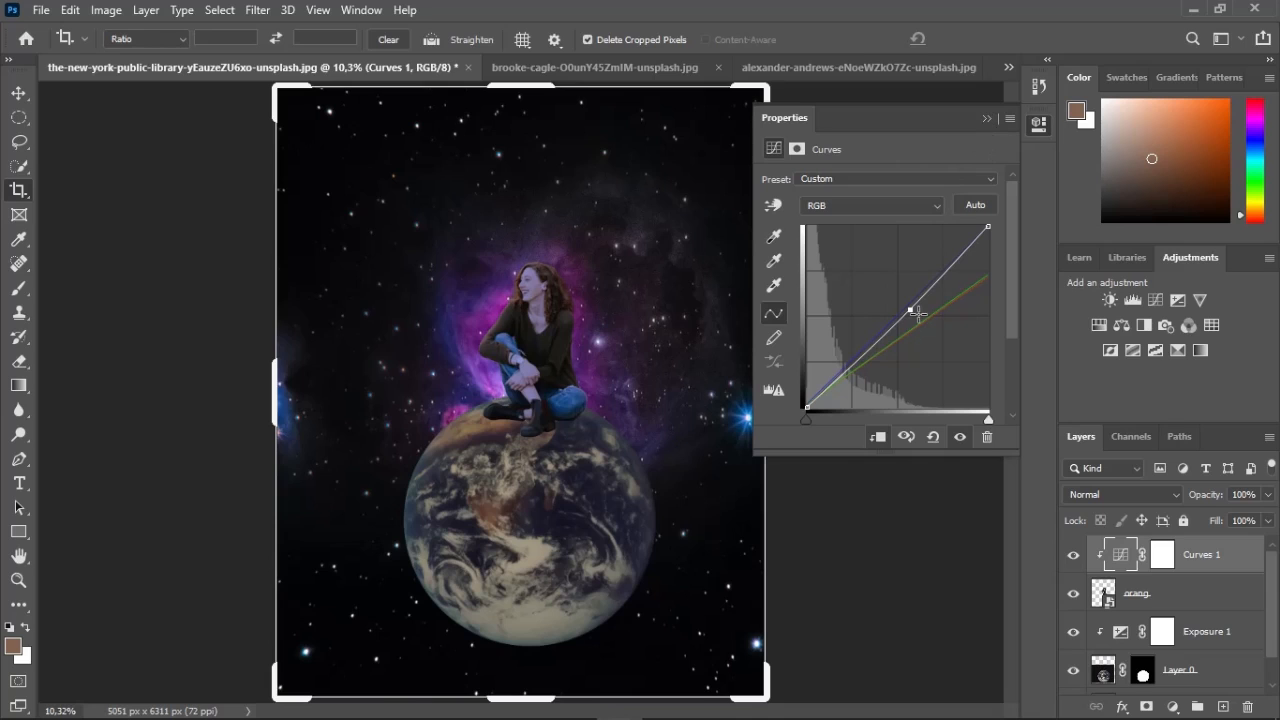
drag(911, 310, 906, 304)
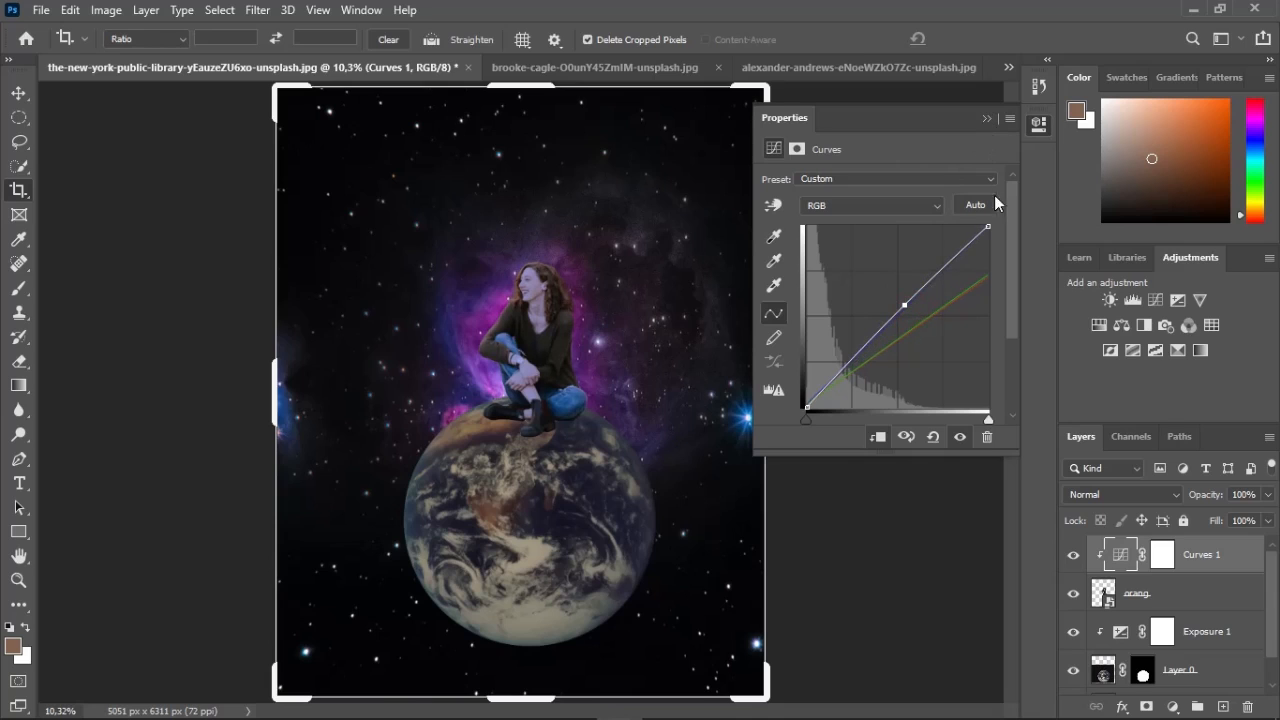
click(986, 119)
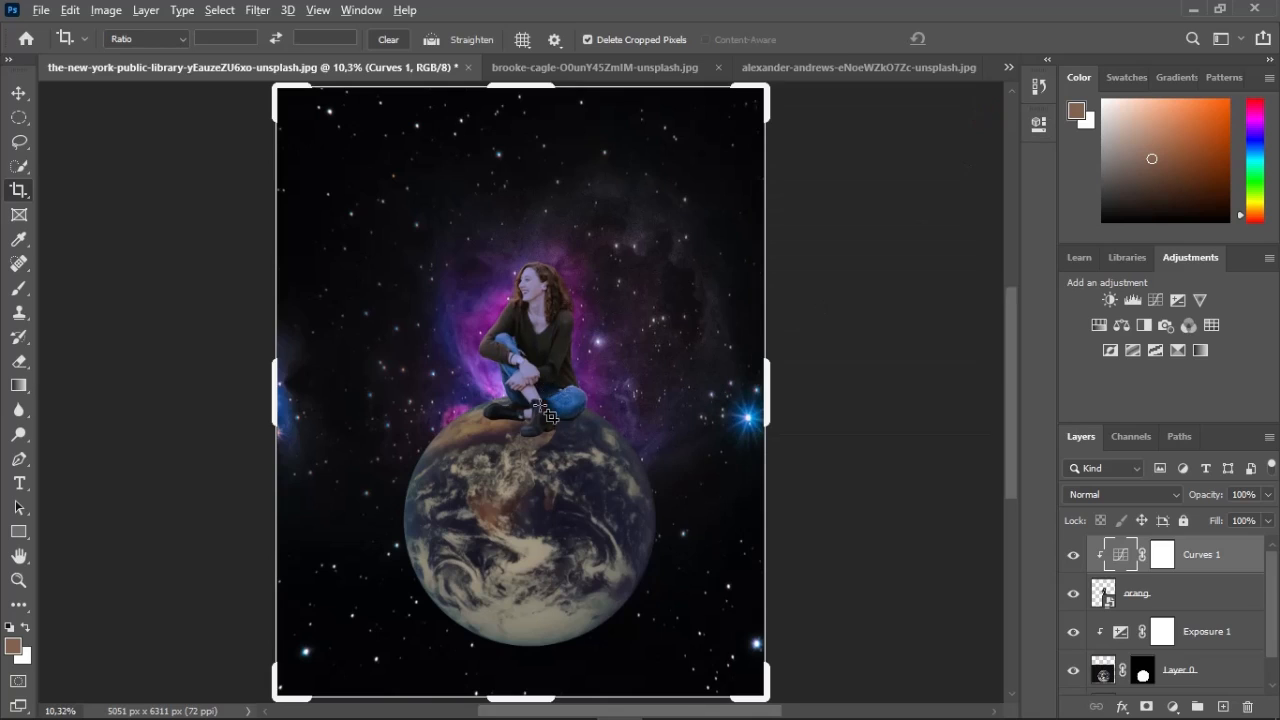
Examine how the woman's colors and edges match the nebula background, both close up and in the wider composition
scroll(545, 412, up, 3)
scroll(545, 412, up, 2)
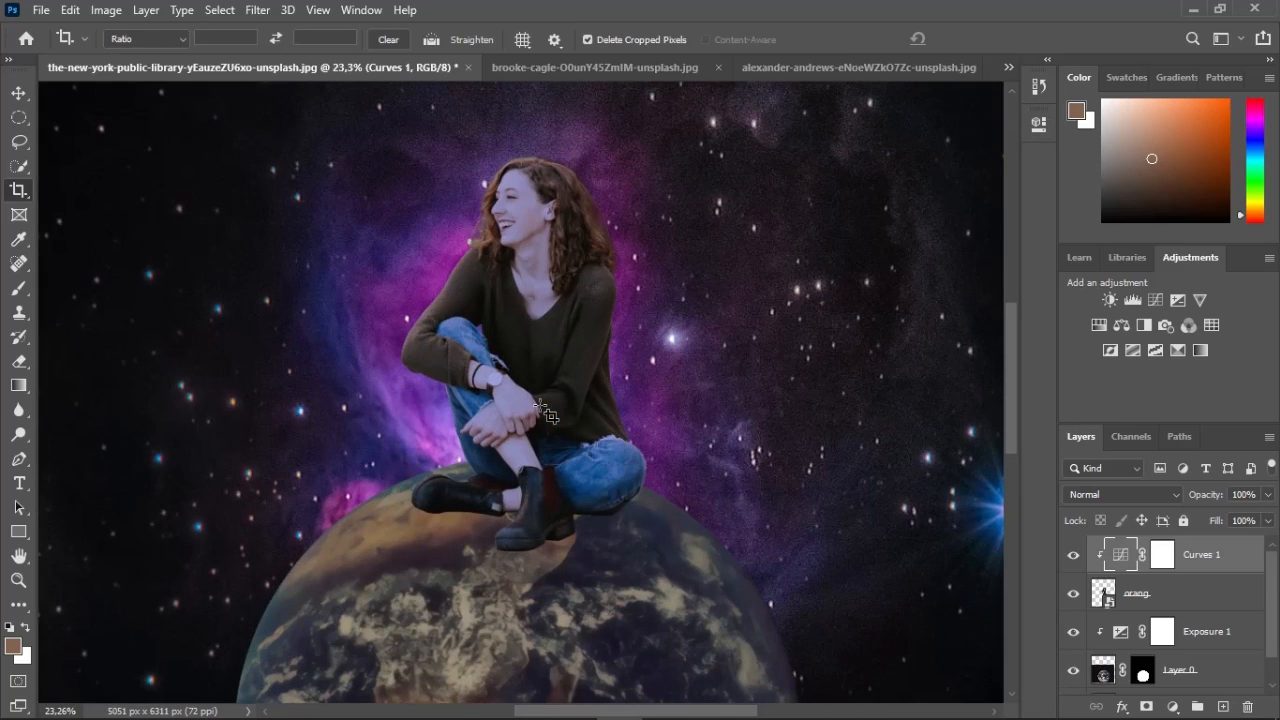
scroll(545, 412, up, 1)
scroll(545, 412, down, 3)
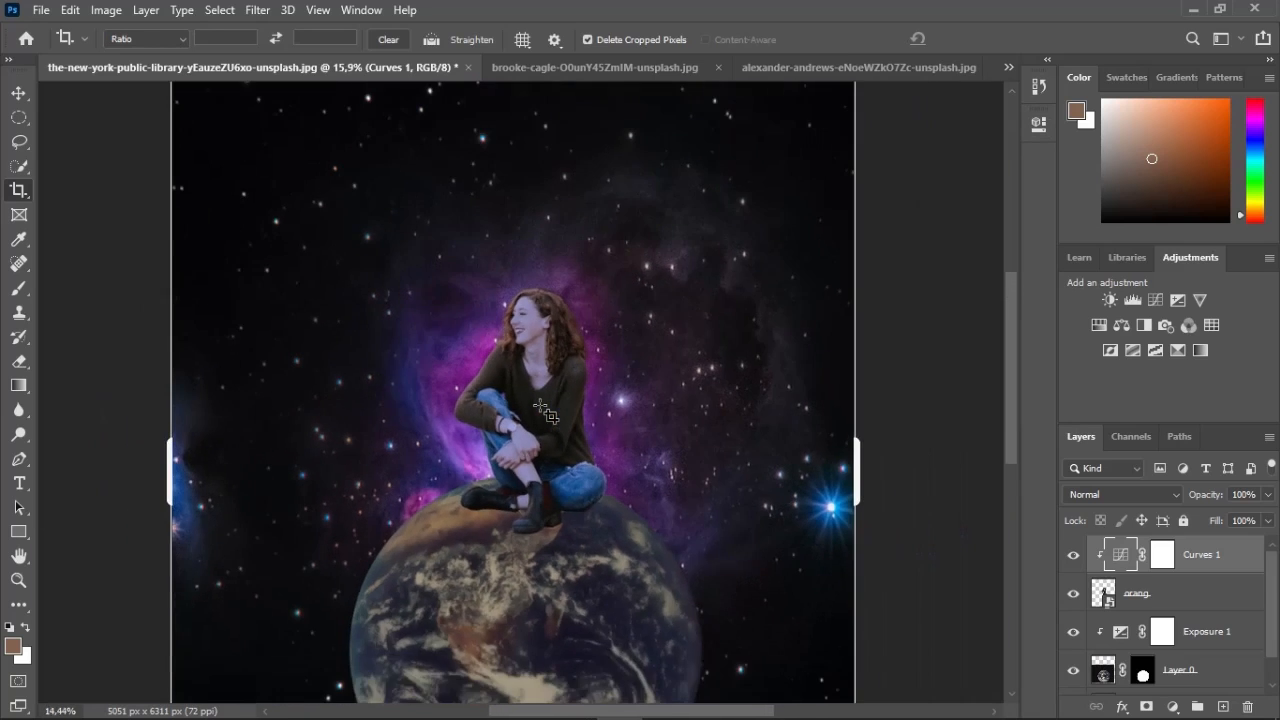
scroll(525, 447, up, 2)
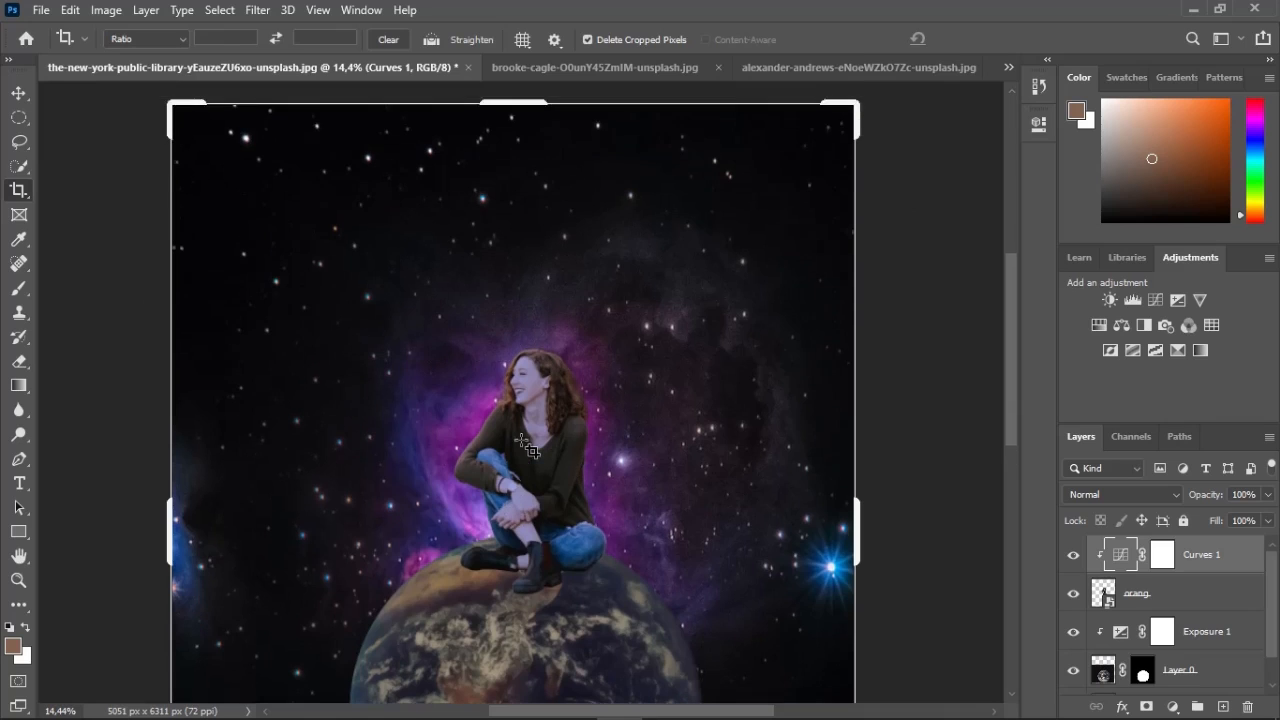
scroll(525, 447, down, 1)
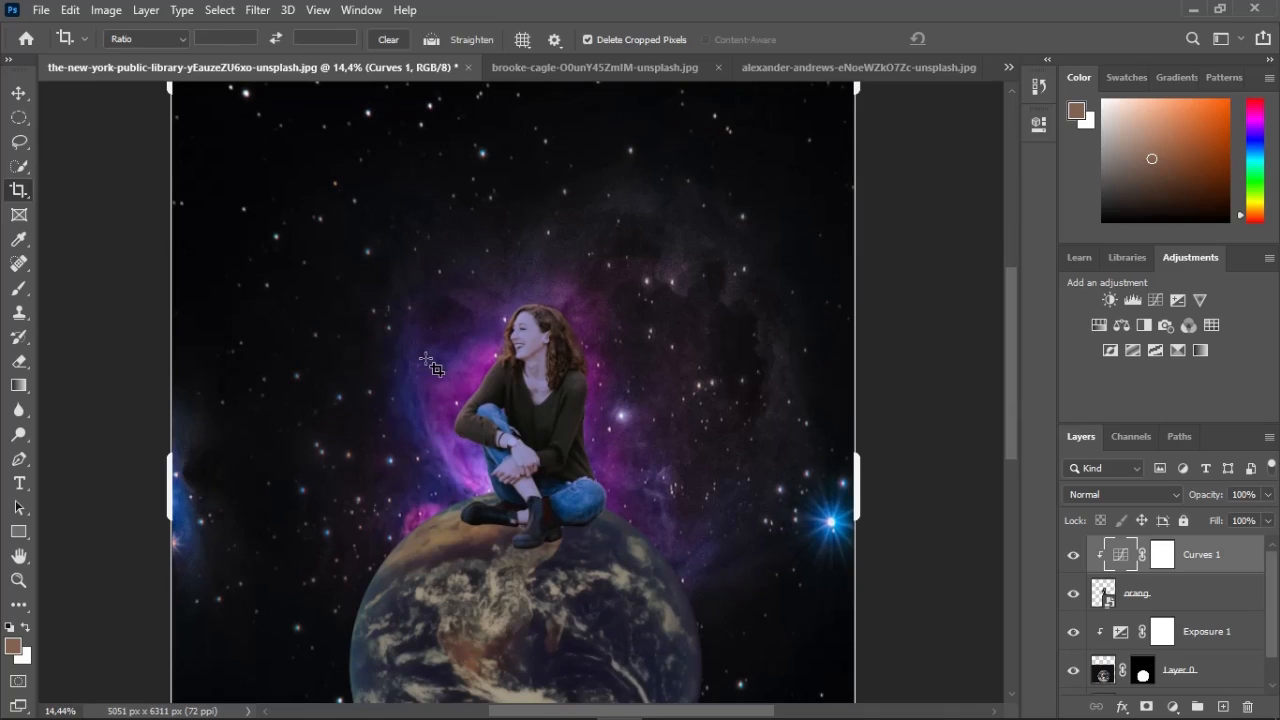
scroll(450, 370, down, 1)
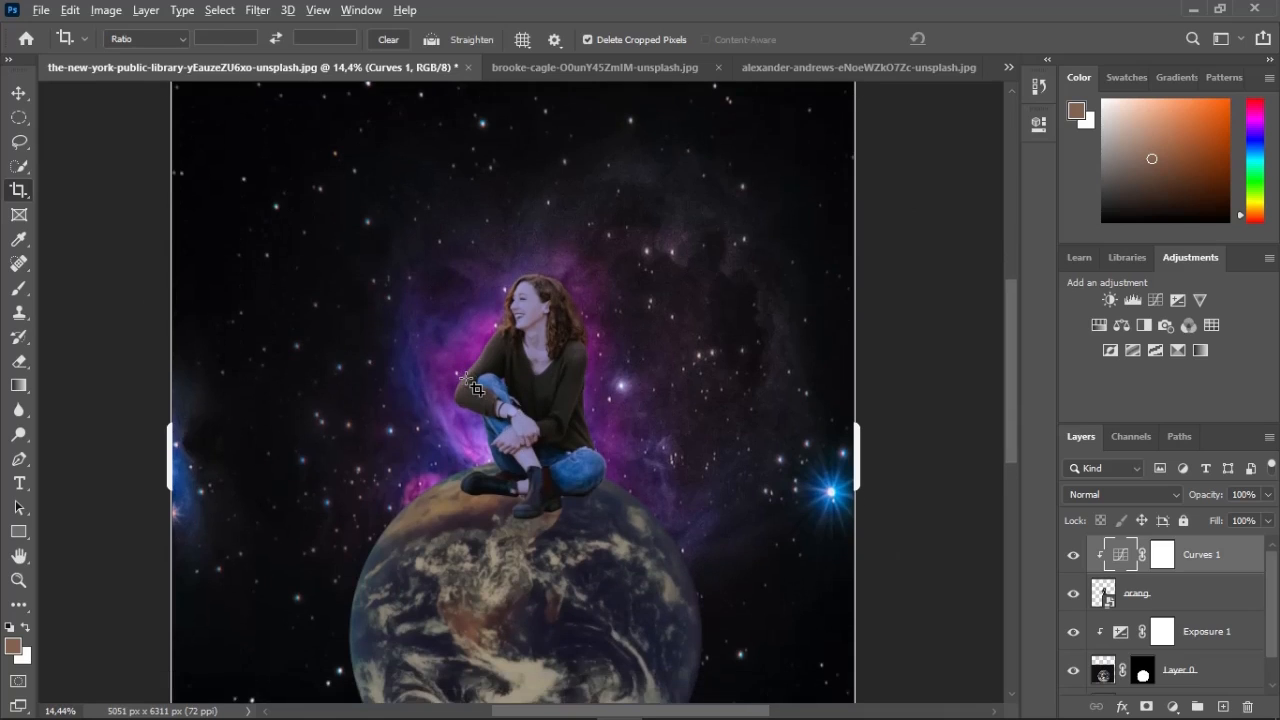
scroll(473, 387, up, 1)
scroll(473, 387, up, 3)
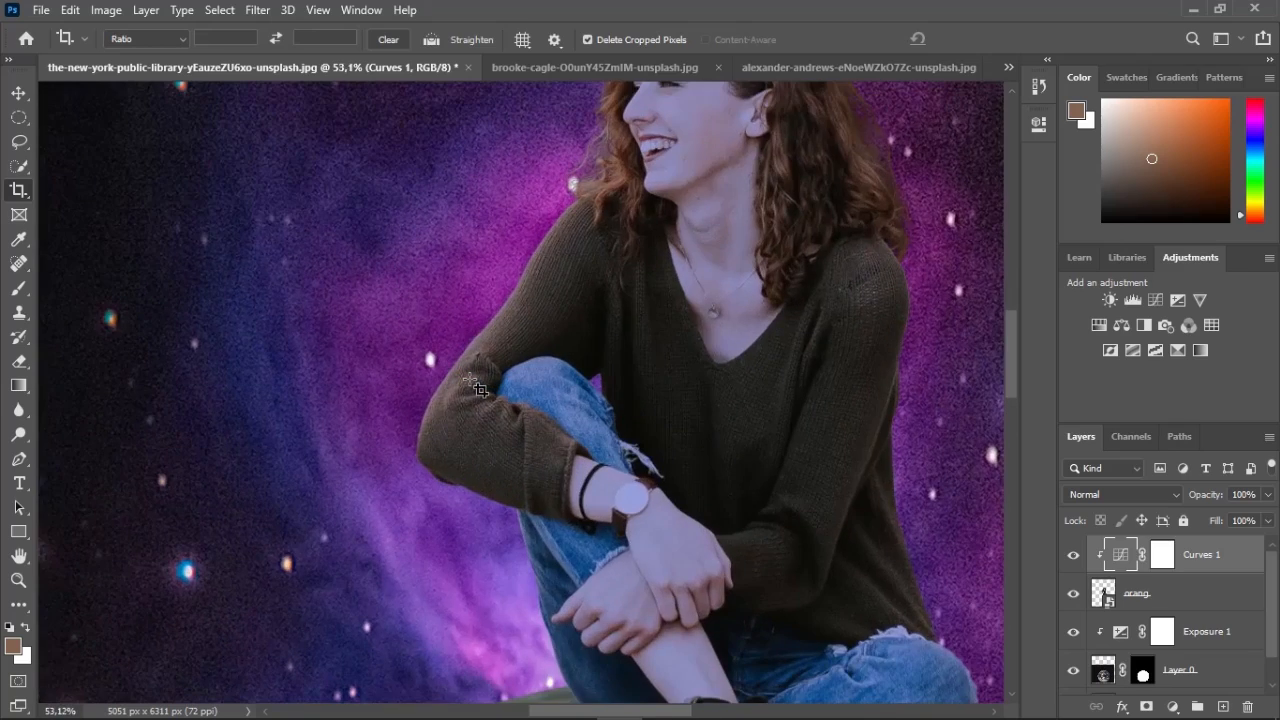
scroll(479, 388, down, 1)
scroll(479, 388, down, 3)
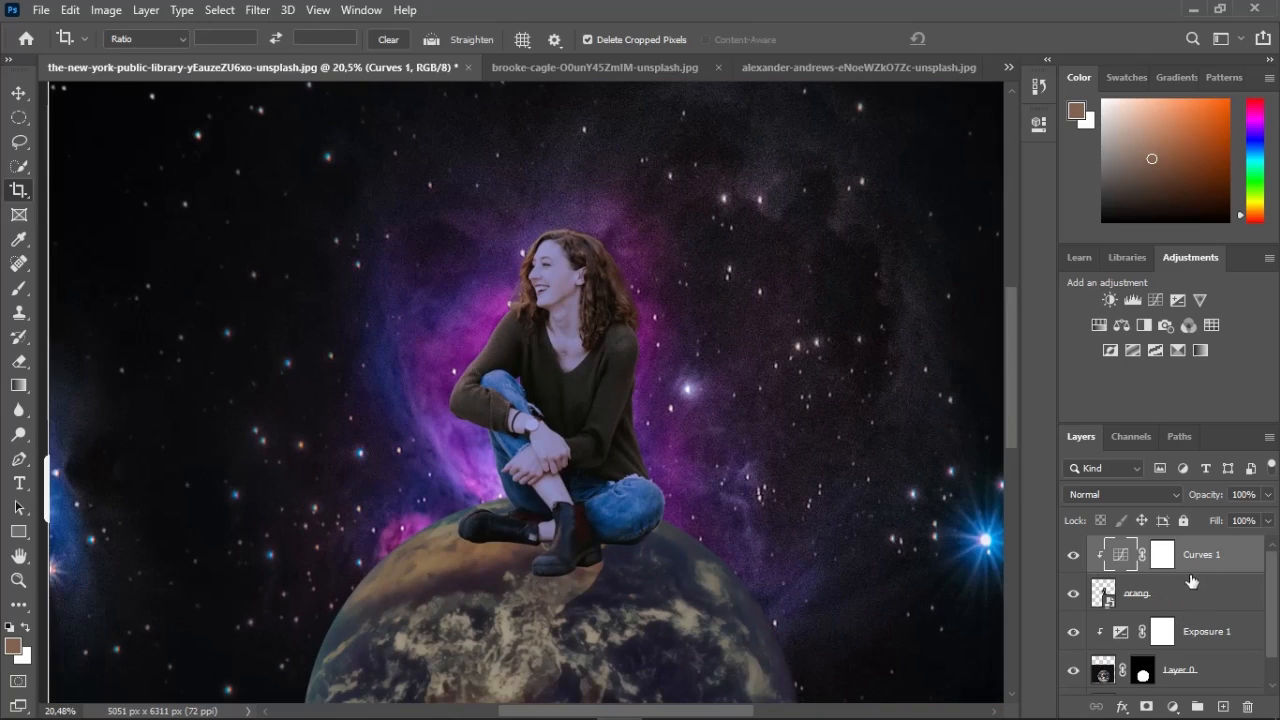
Add a Hue/Saturation adjustment layer clipped to the orang layer, with Colorize on, Hue 309 and Lightness +8
click(1172, 707)
click(1198, 520)
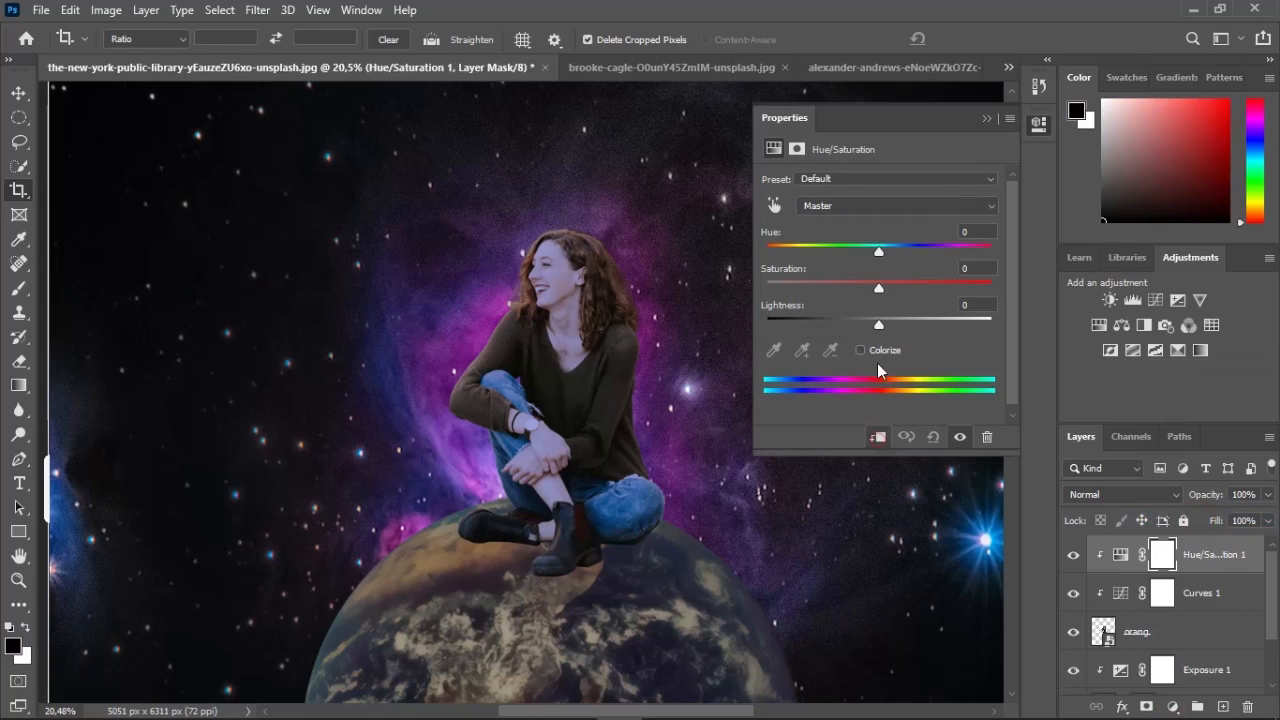
click(872, 352)
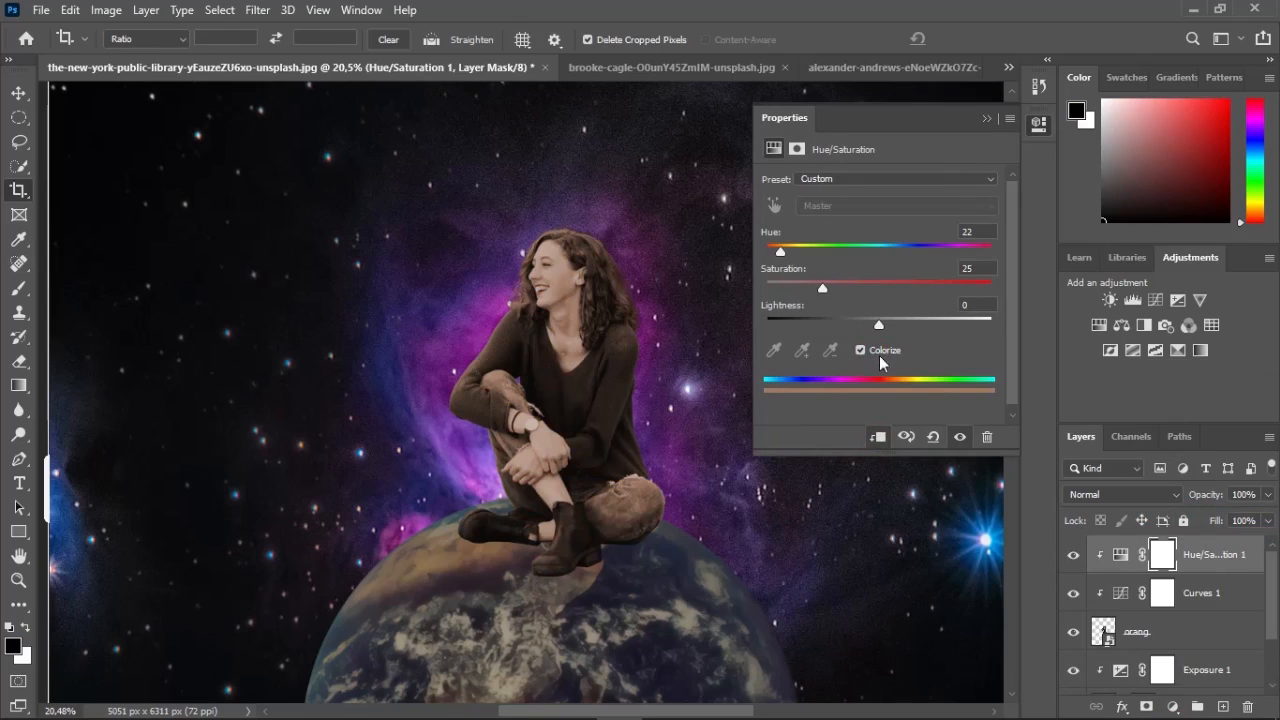
drag(781, 251, 959, 259)
drag(880, 321, 887, 322)
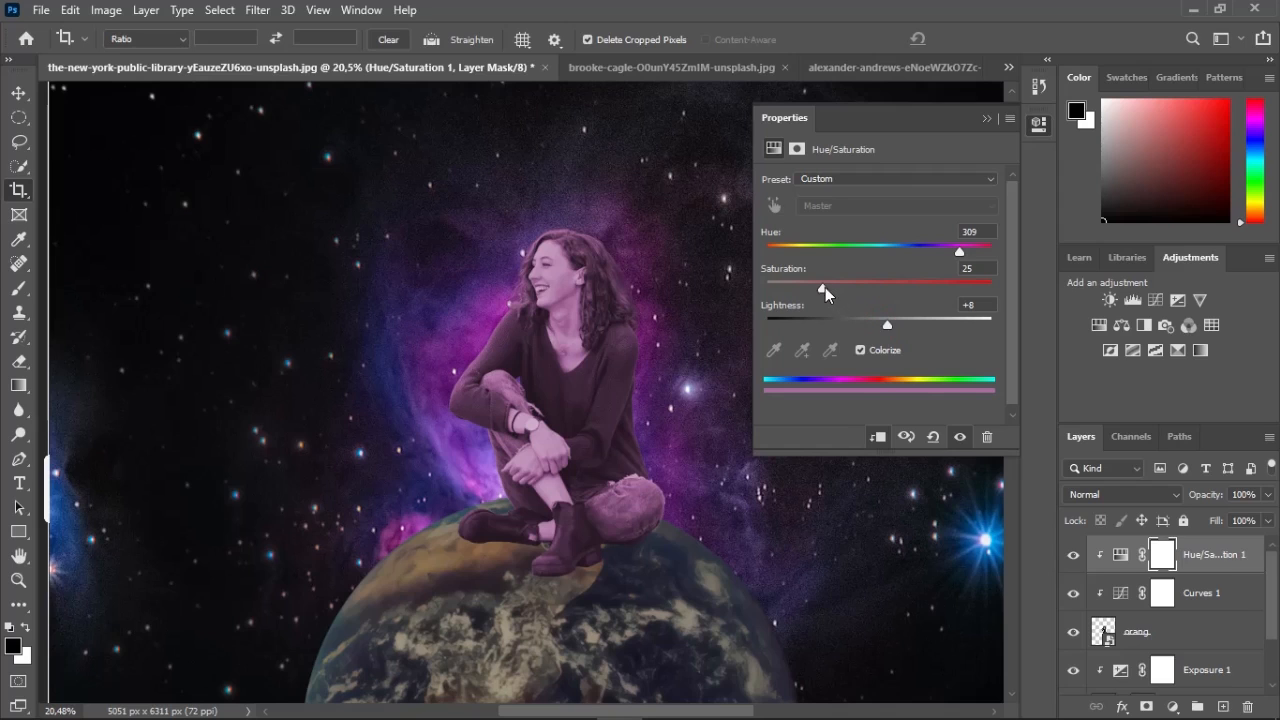
click(986, 118)
Lower the opacity of the Hue/Saturation adjustment layer to 23%
click(1120, 554)
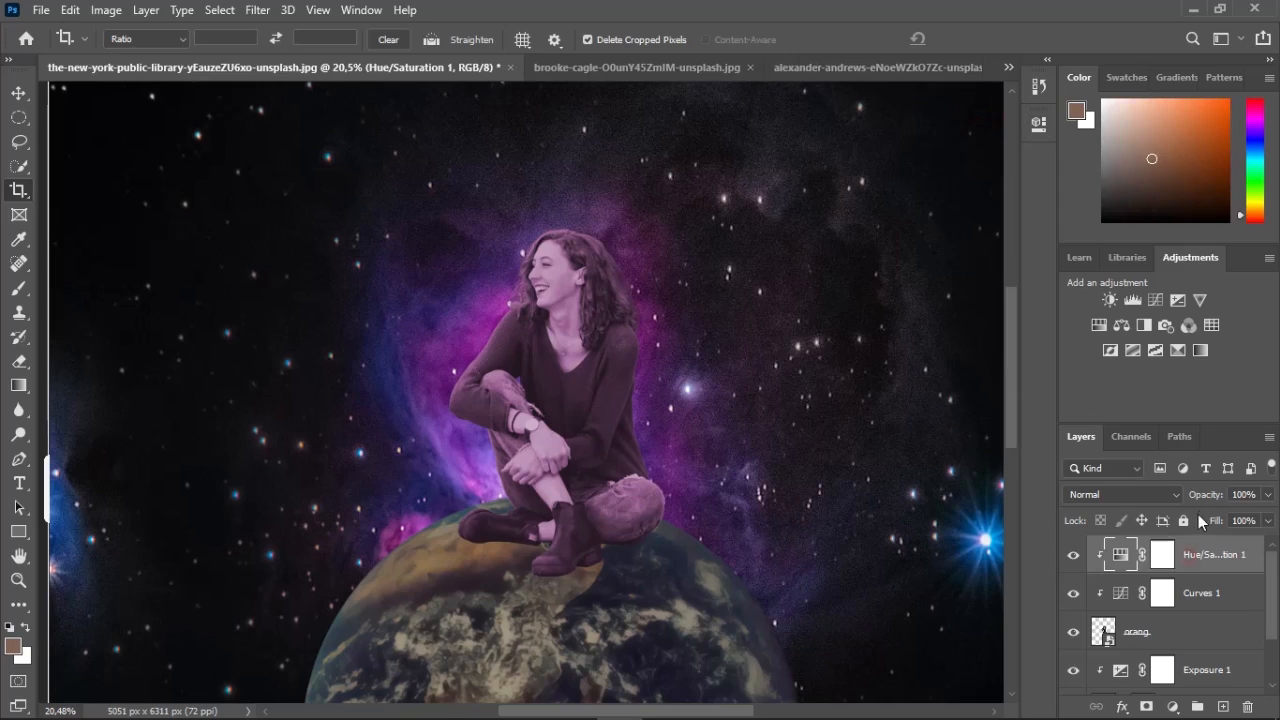
drag(1213, 500, 1140, 500)
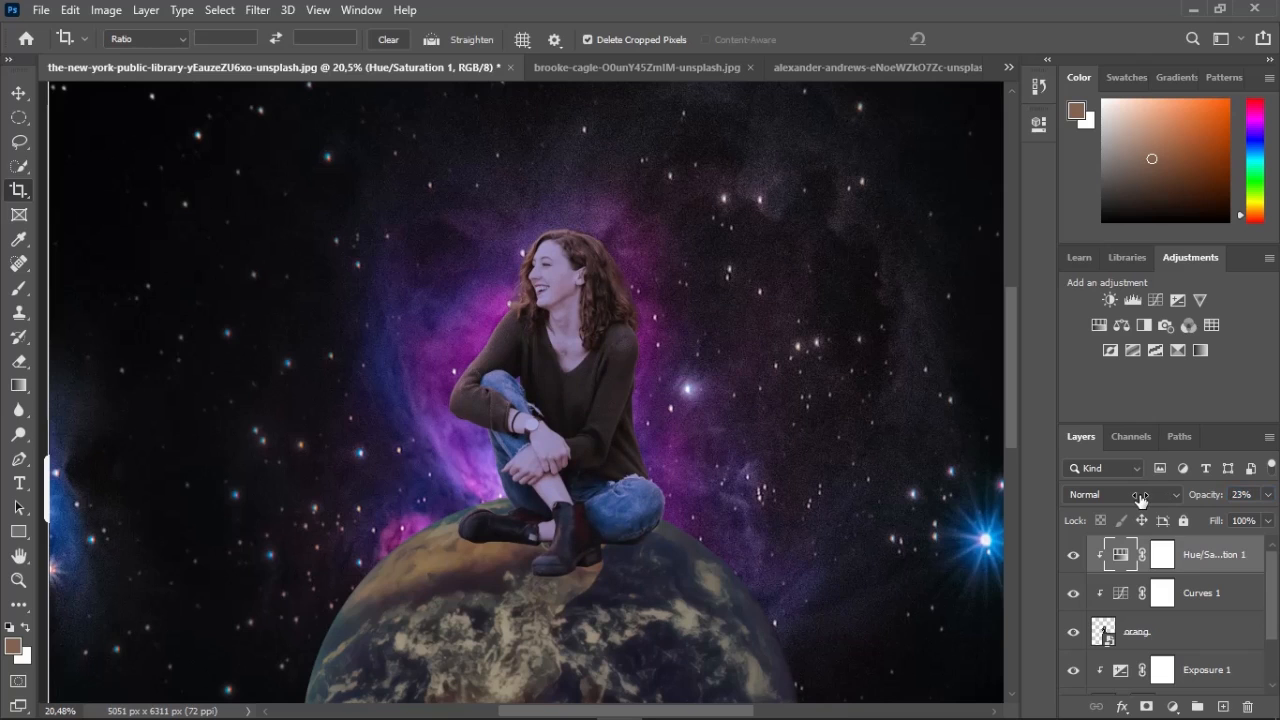
scroll(673, 504, down, 3)
scroll(478, 505, up, 1)
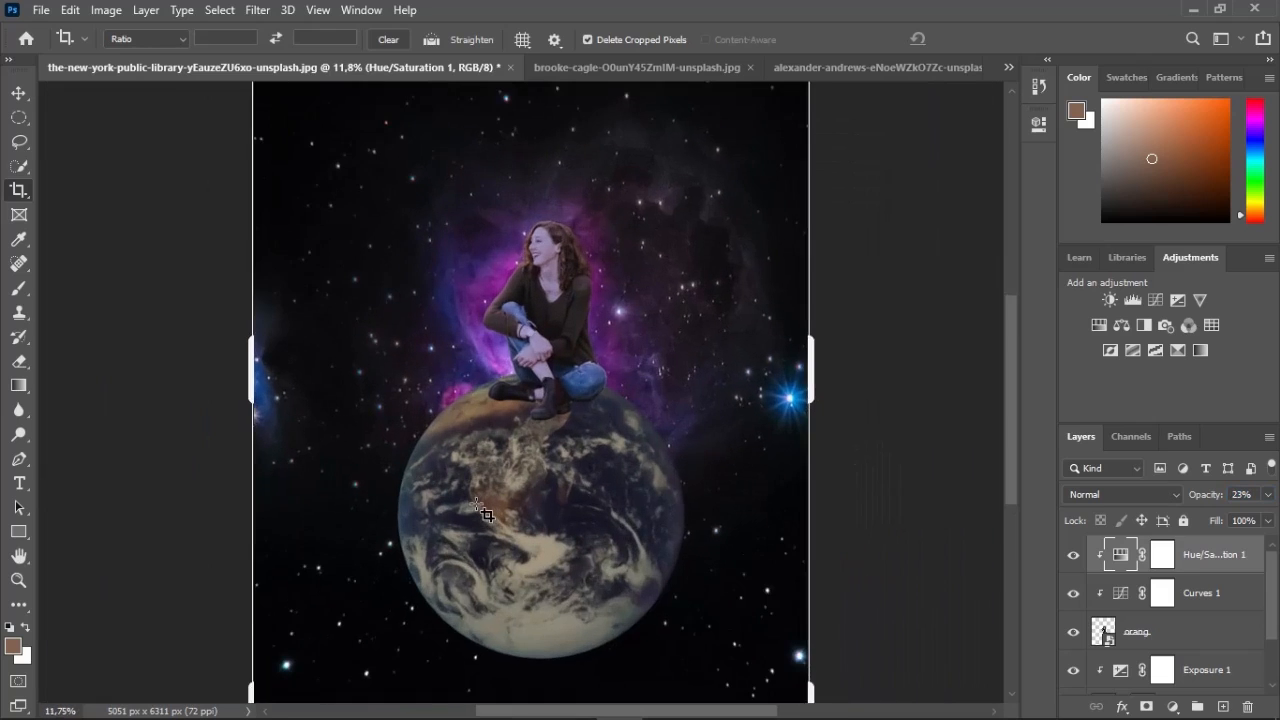
Compare the composition with the Curves 1 and Hue/Saturation 1 adjustments hidden and shown
scroll(480, 508, up, 2)
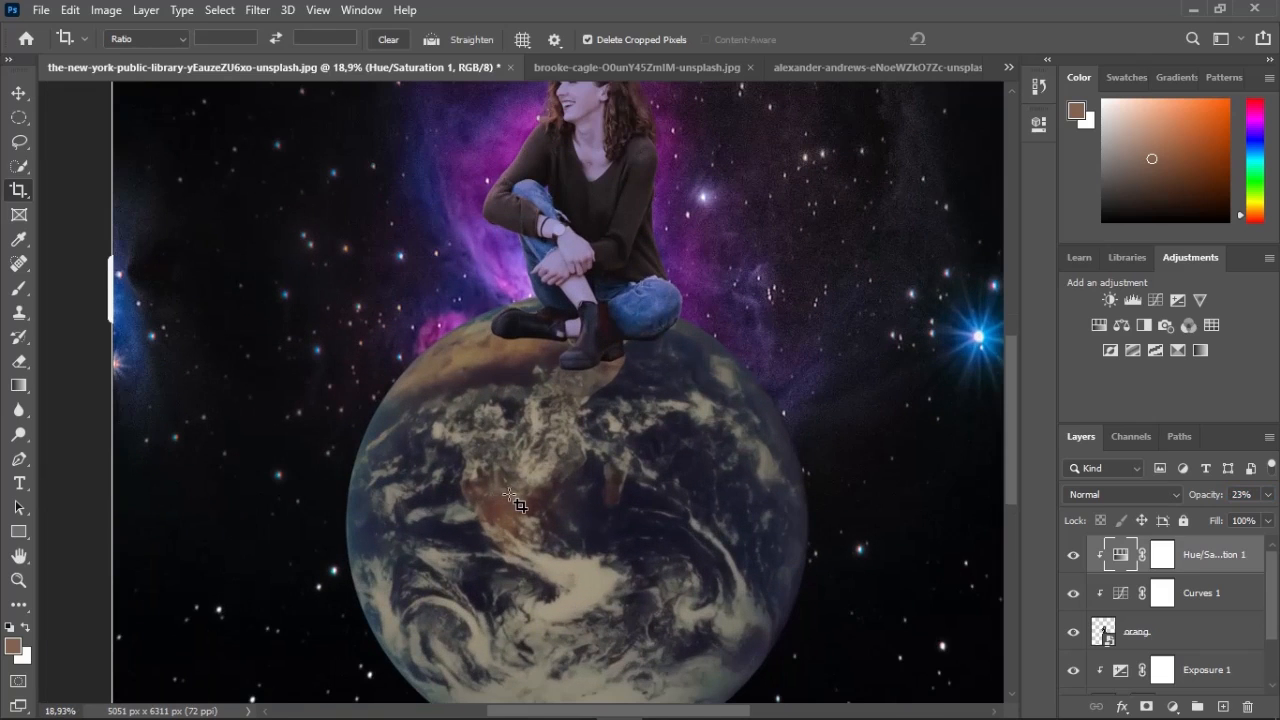
scroll(510, 497, down, 2)
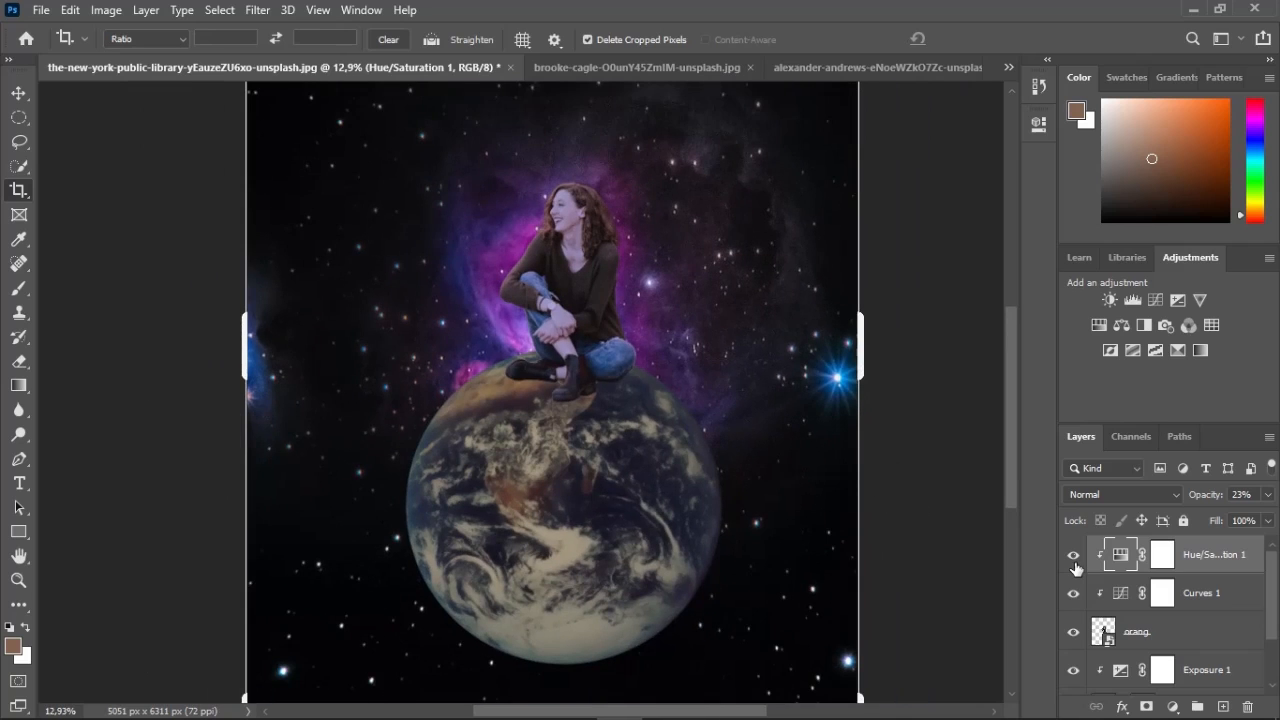
scroll(598, 496, down, 2)
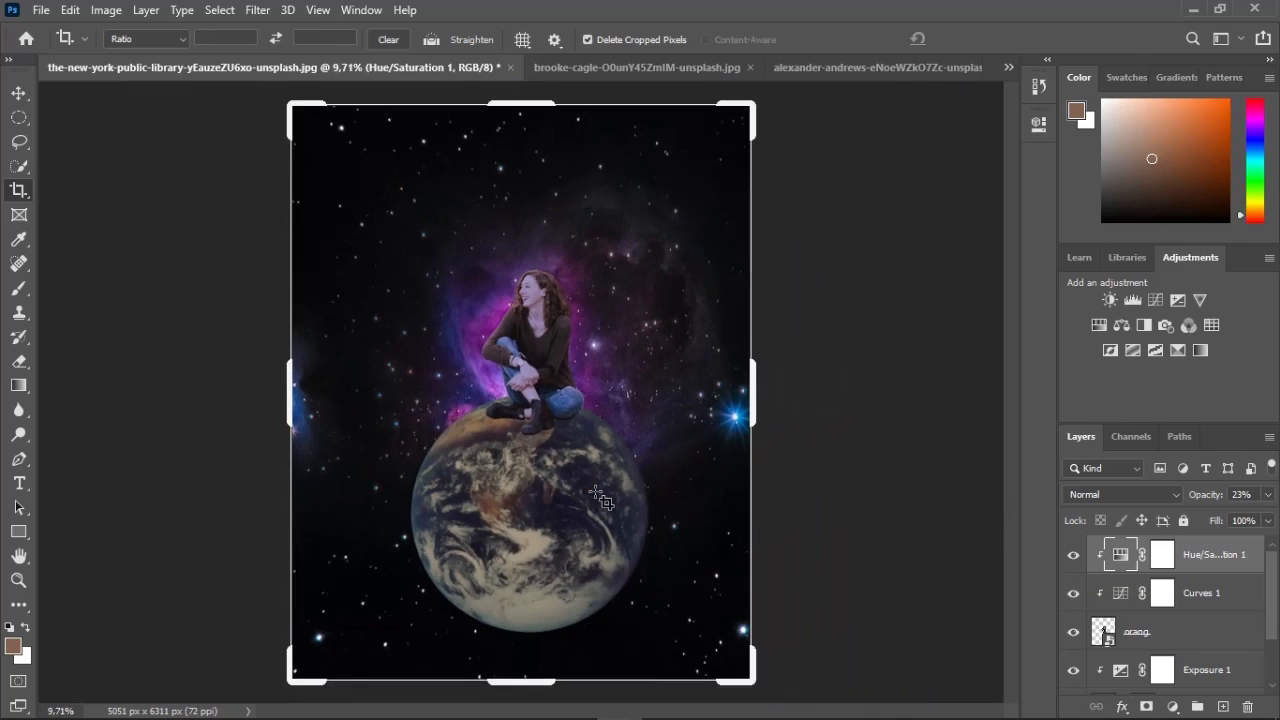
click(1128, 549)
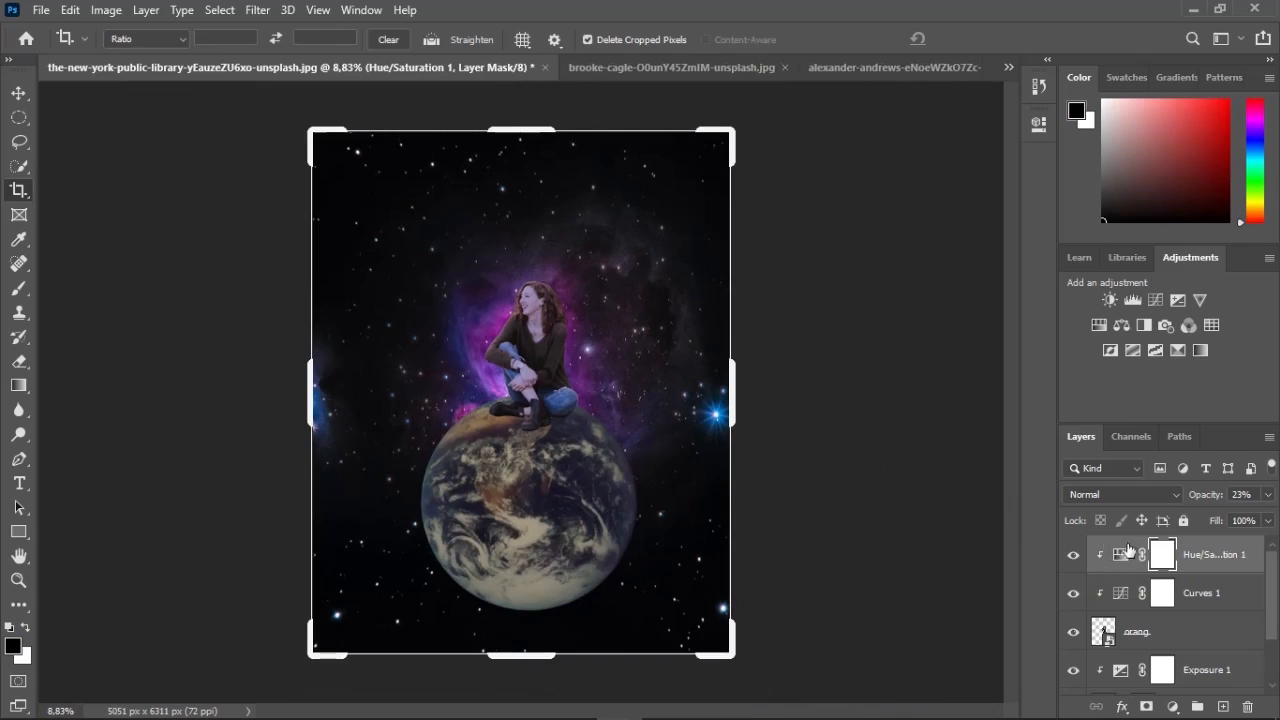
click(1073, 593)
click(1072, 552)
click(1072, 553)
click(1073, 593)
Add an Exposure adjustment layer clipped to the woman's layer stack, with Exposure -0.33 and slightly reduced Gamma Correction
scroll(540, 458, up, 4)
scroll(540, 458, up, 3)
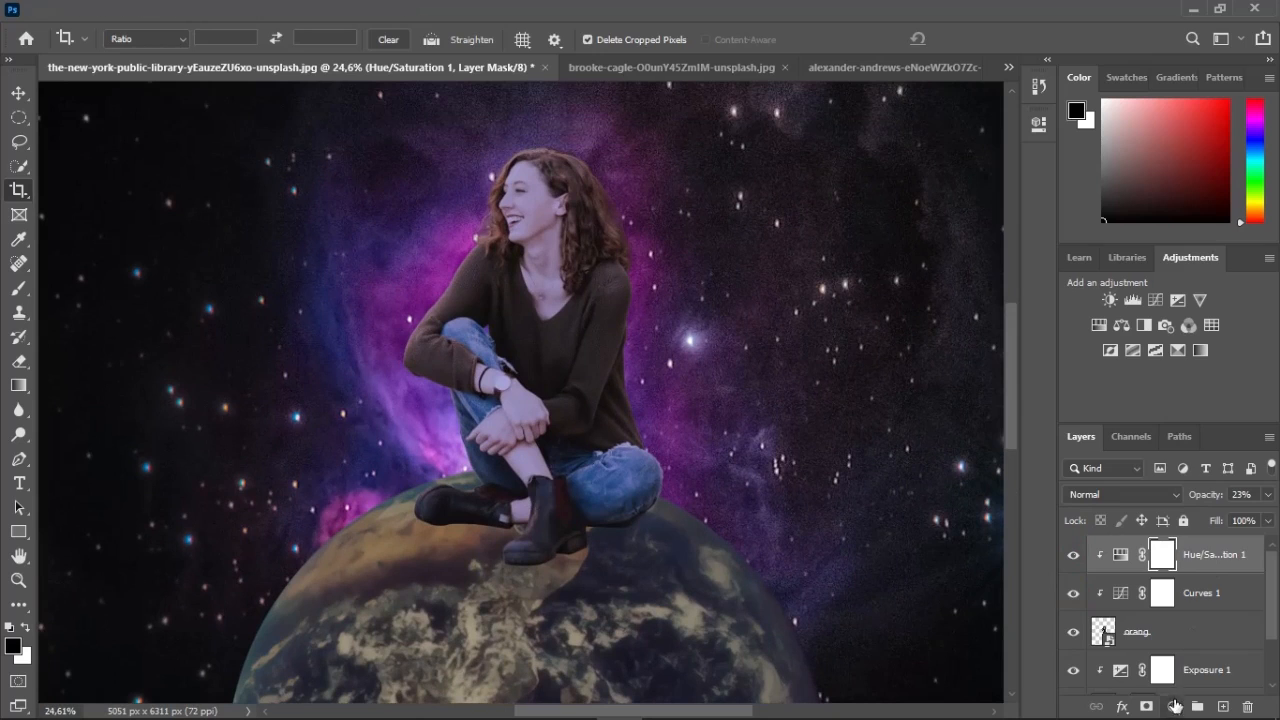
click(1173, 706)
click(1136, 476)
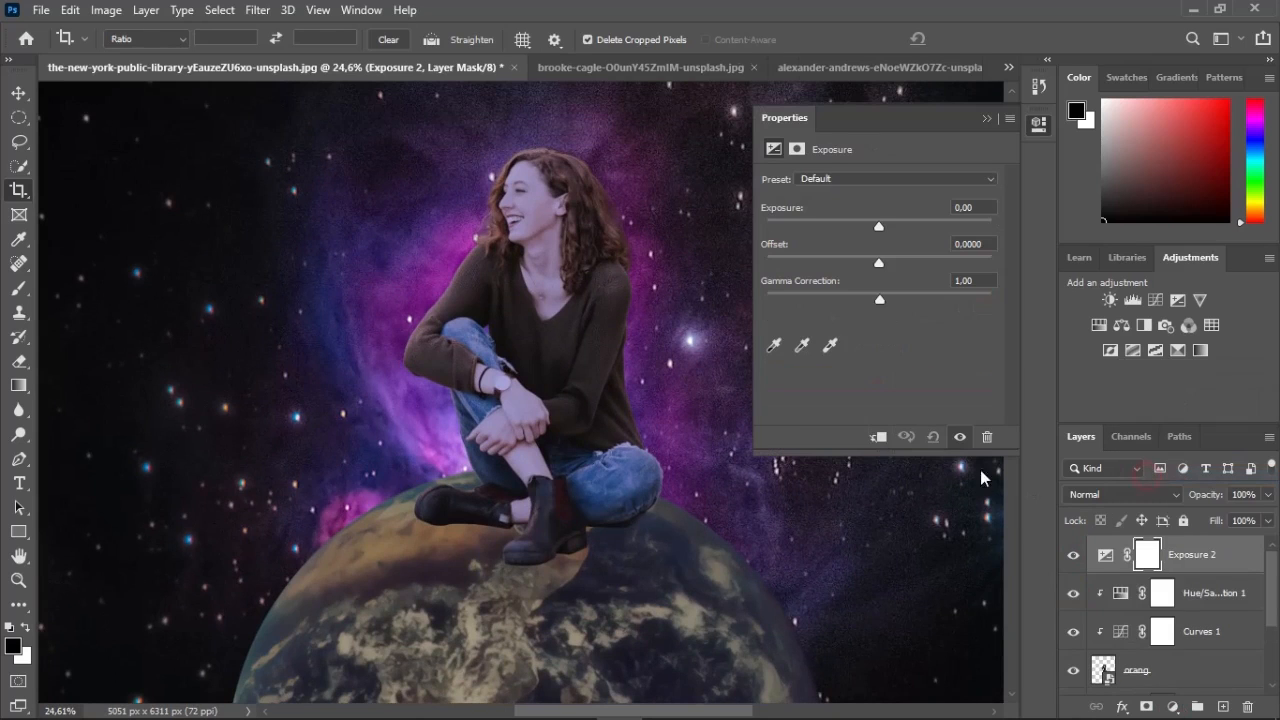
click(877, 437)
drag(878, 228, 874, 229)
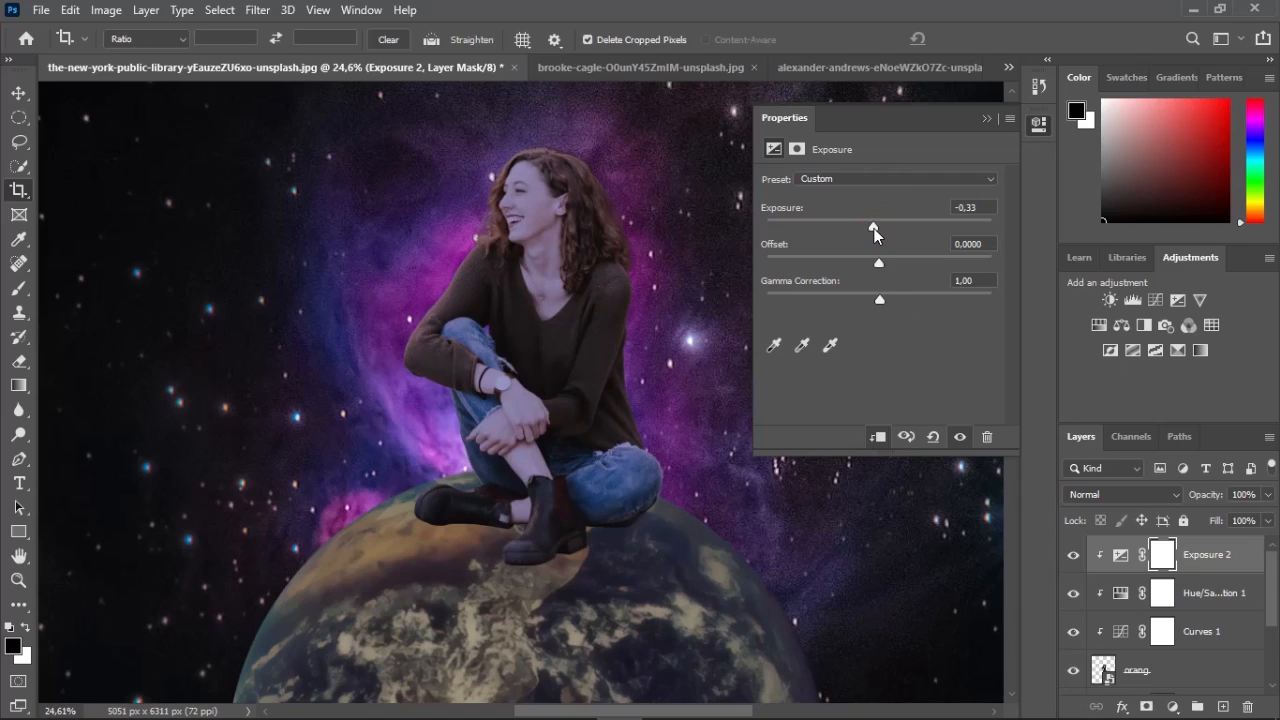
drag(880, 301, 884, 300)
click(986, 118)
Set the Gamma Correction of the Earth's Exposure 1 adjustment to 0.85
scroll(843, 422, down, 4)
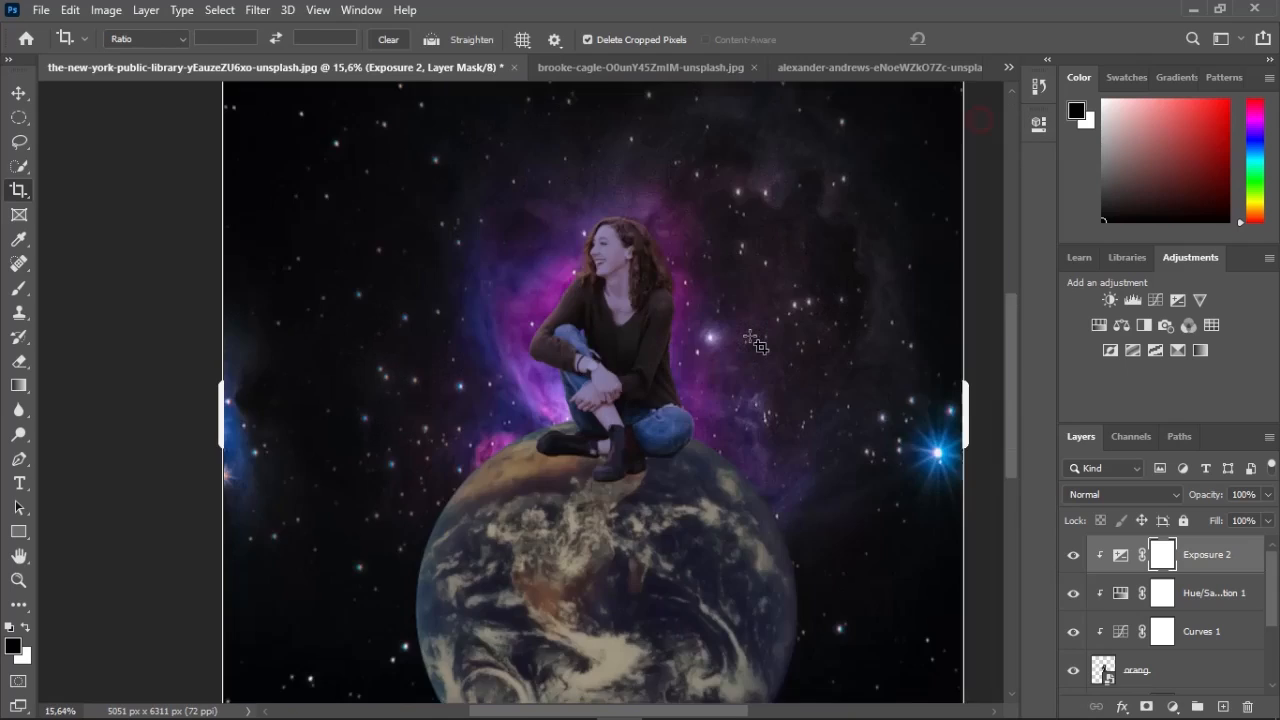
scroll(843, 422, down, 1)
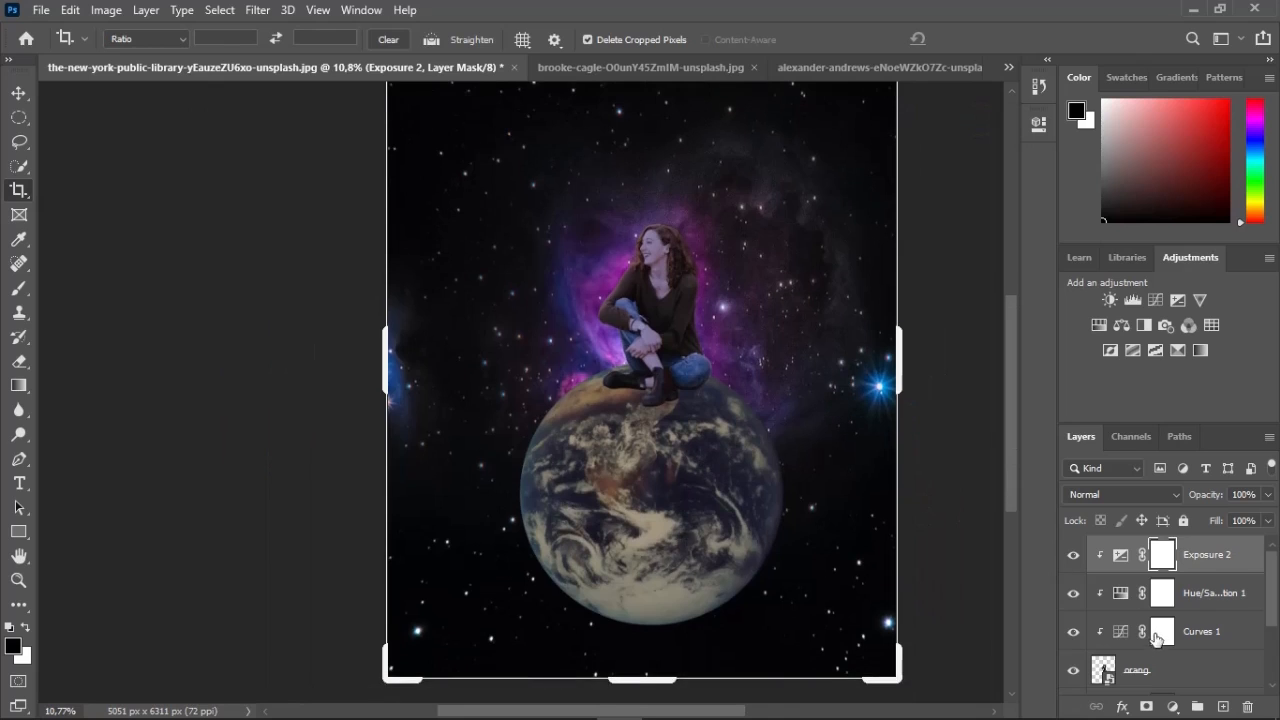
scroll(1153, 645, down, 2)
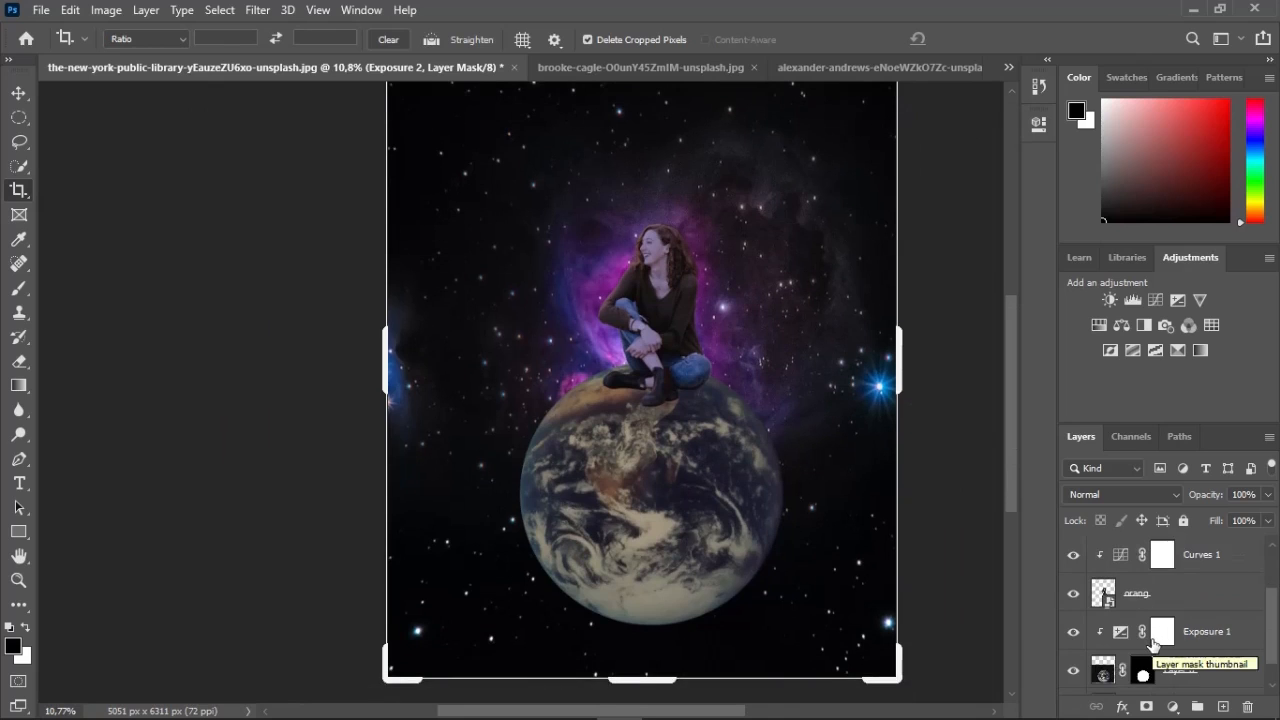
double_click(1121, 633)
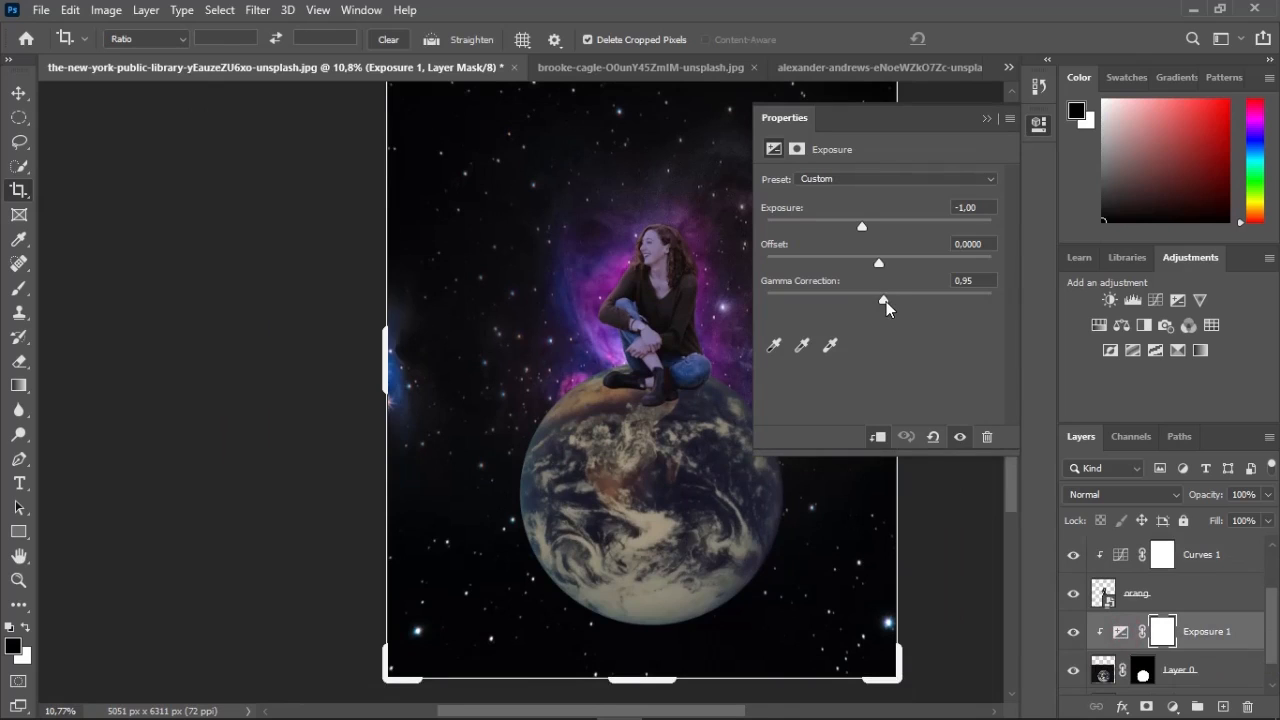
drag(887, 301, 892, 301)
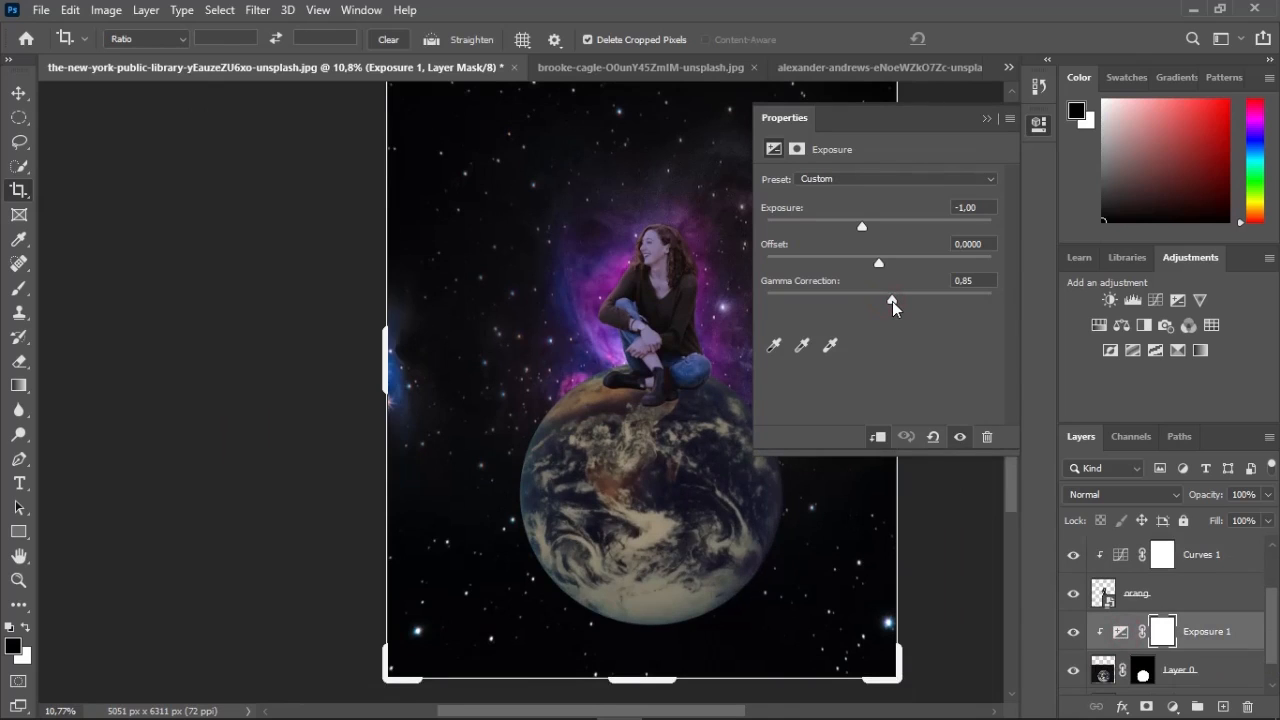
click(986, 119)
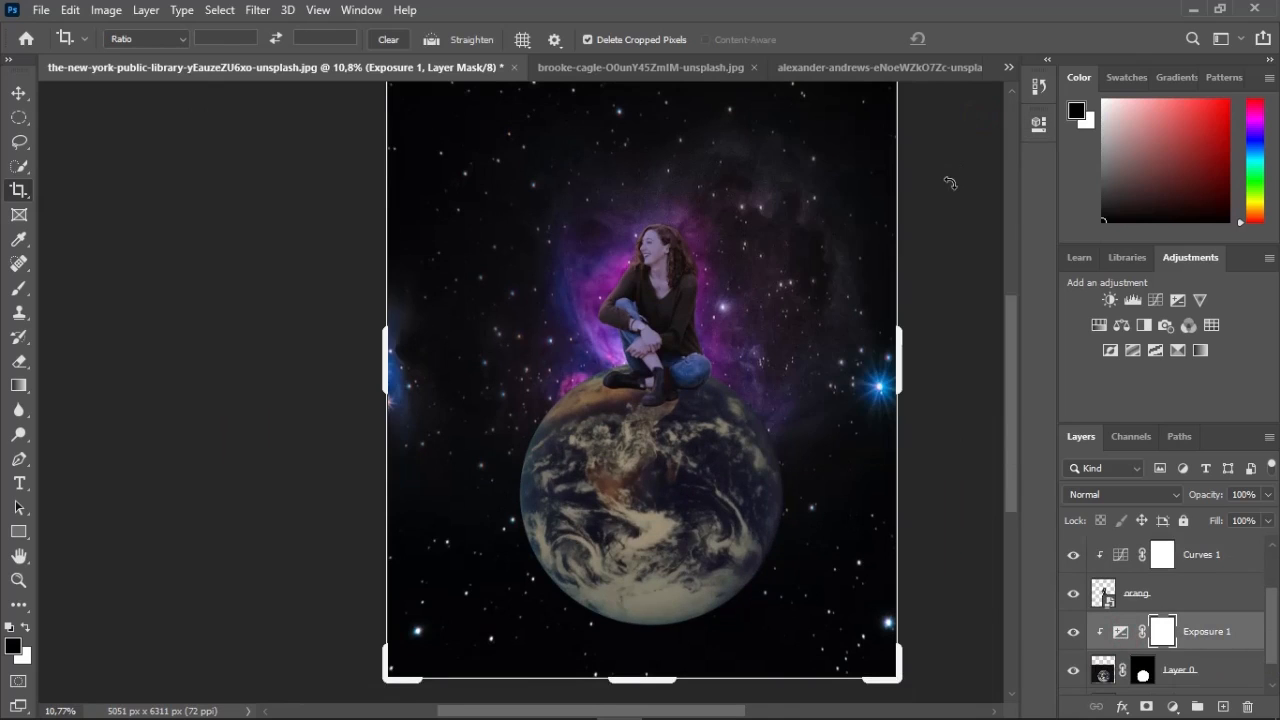
scroll(733, 429, right, 1)
scroll(725, 427, up, 1)
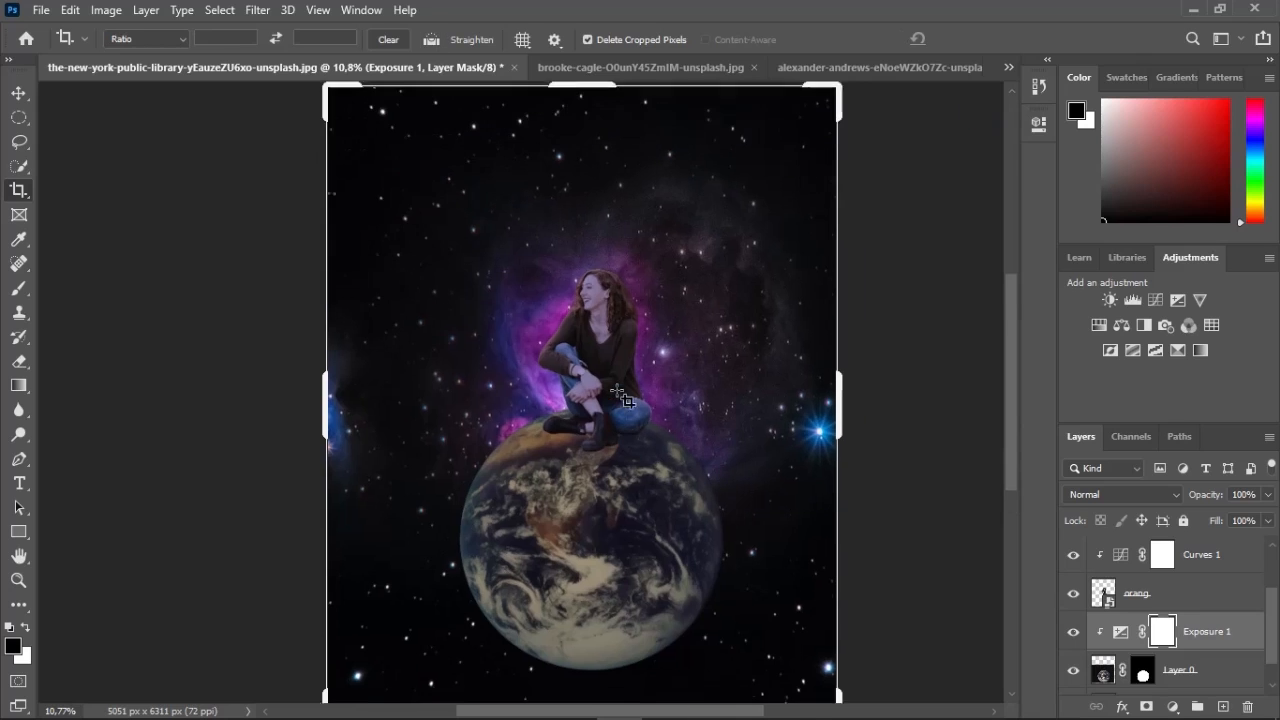
scroll(625, 400, up, 2)
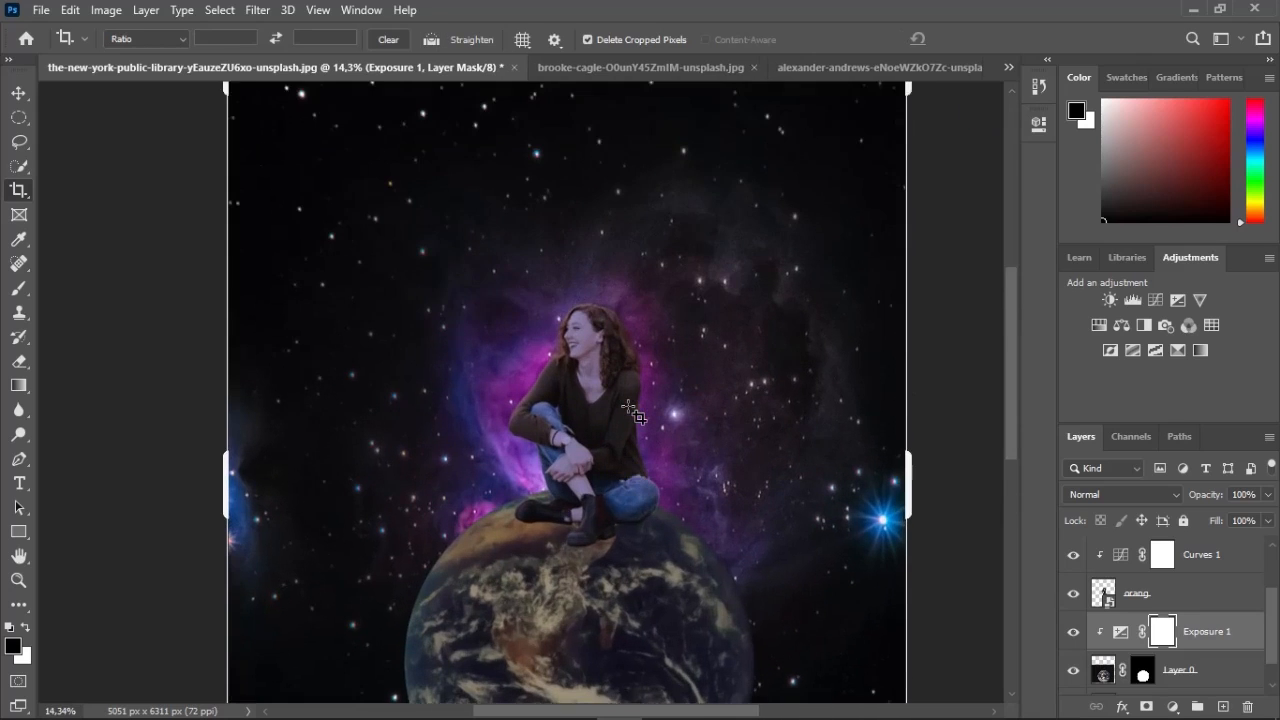
scroll(632, 410, up, 3)
scroll(632, 410, up, 1)
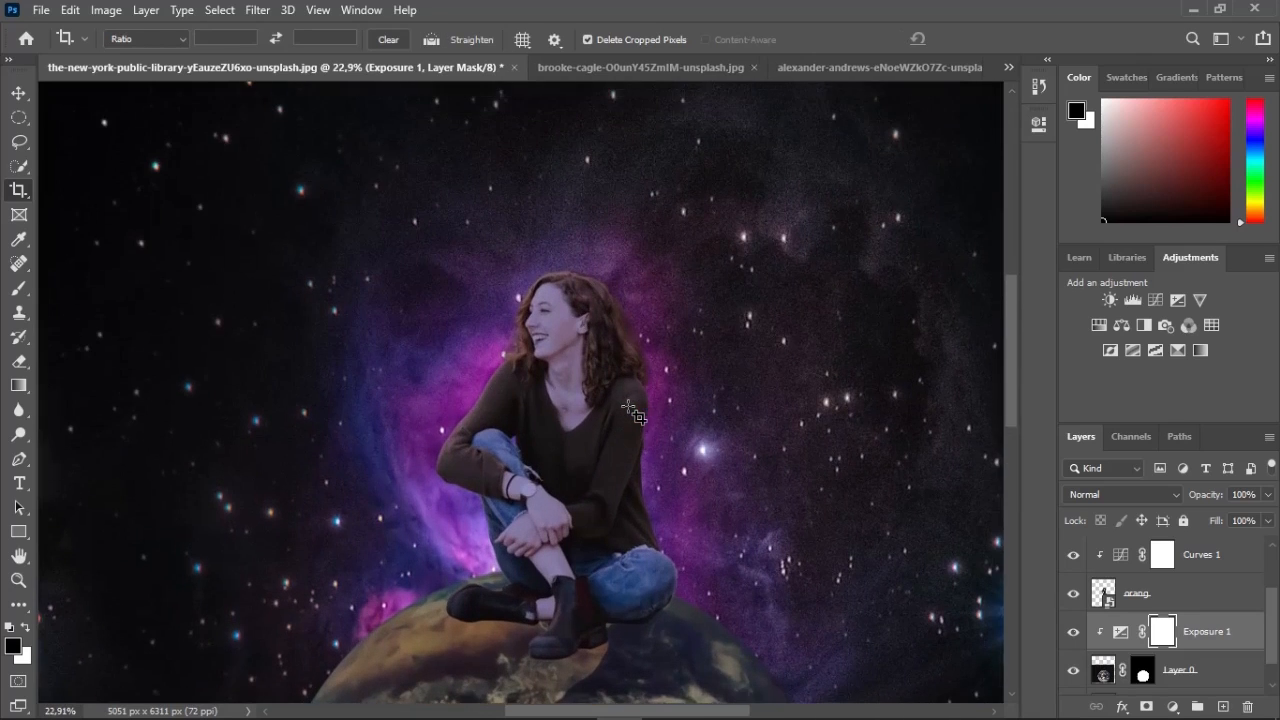
double_click(1122, 556)
alt+click(968, 206)
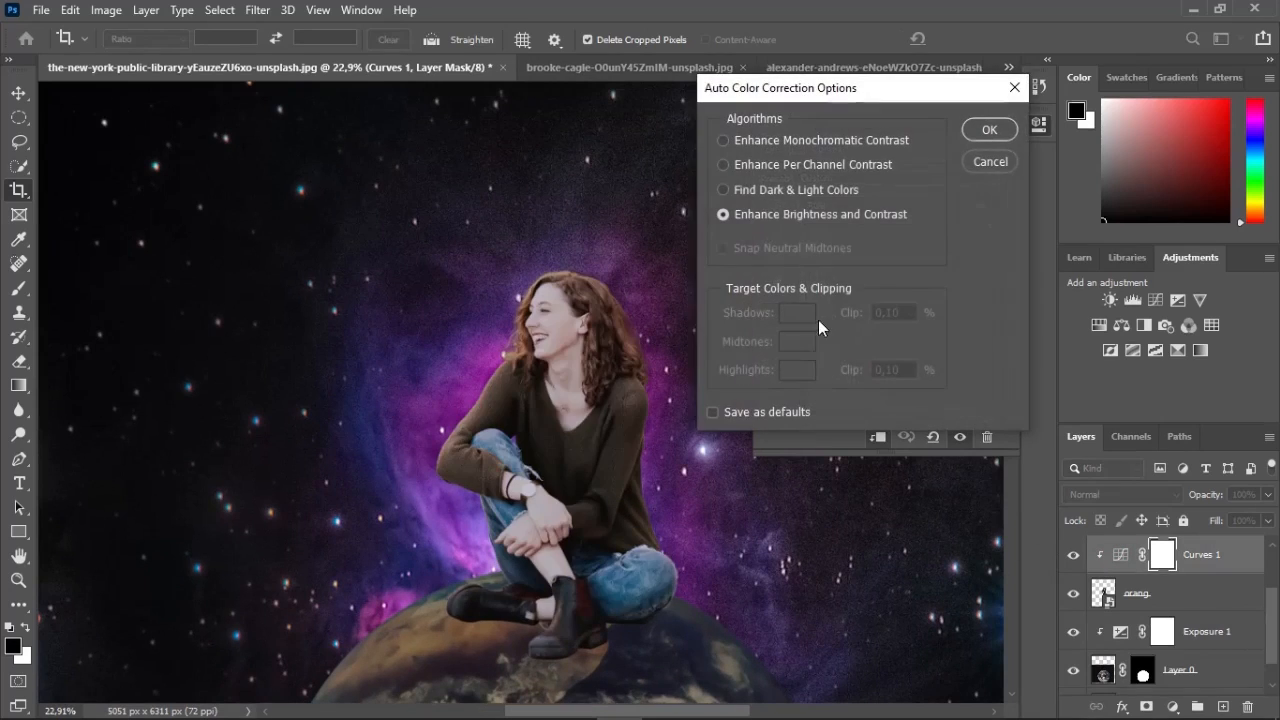
click(789, 197)
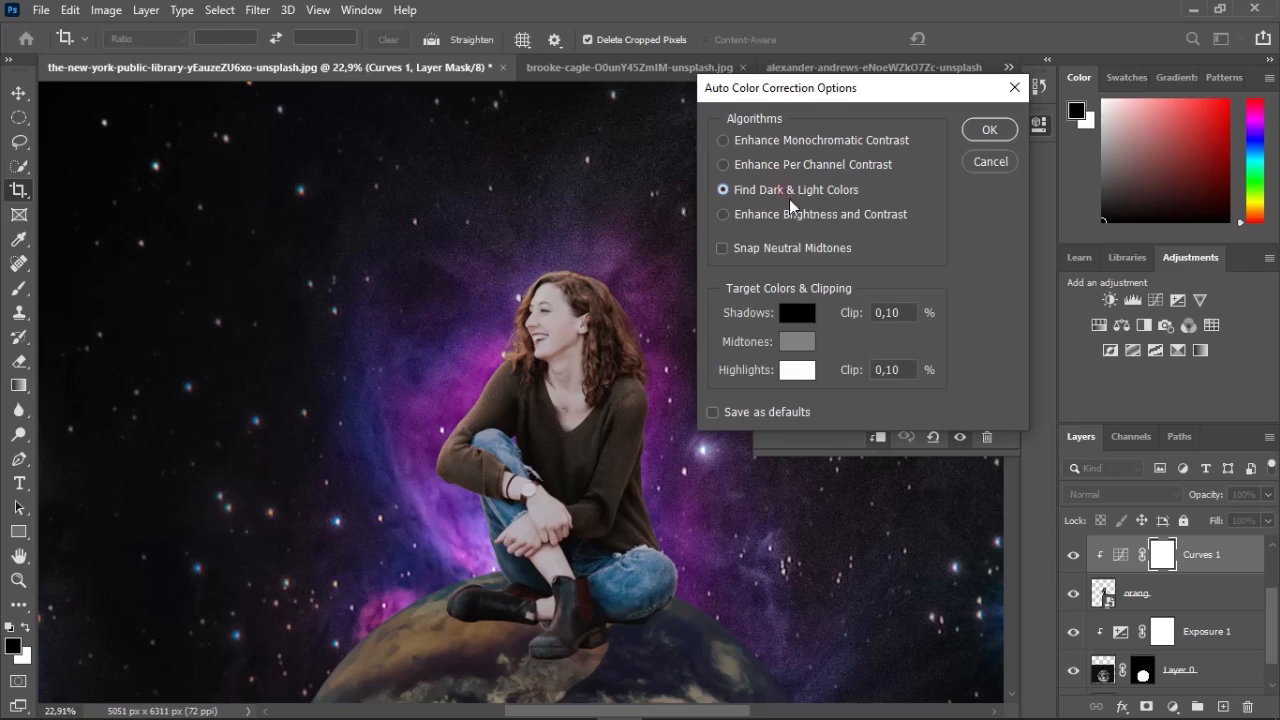
click(800, 319)
click(479, 175)
click(981, 168)
click(1119, 556)
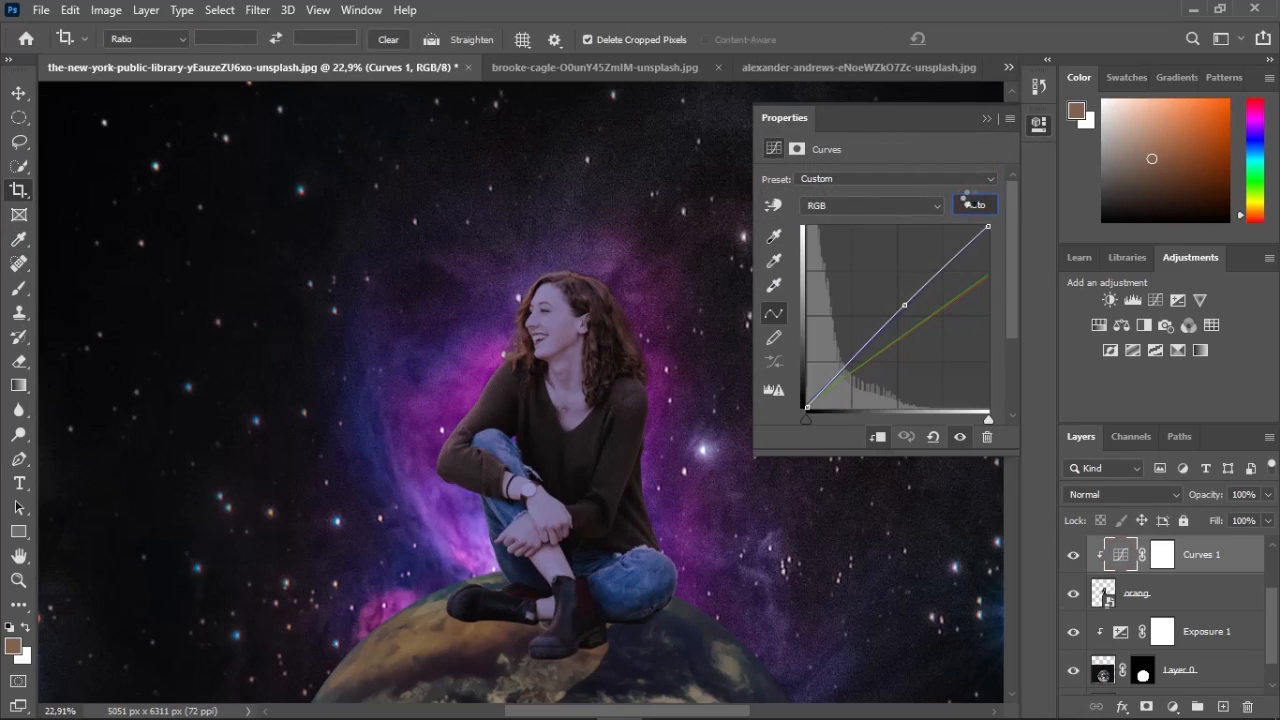
alt+click(966, 203)
click(796, 192)
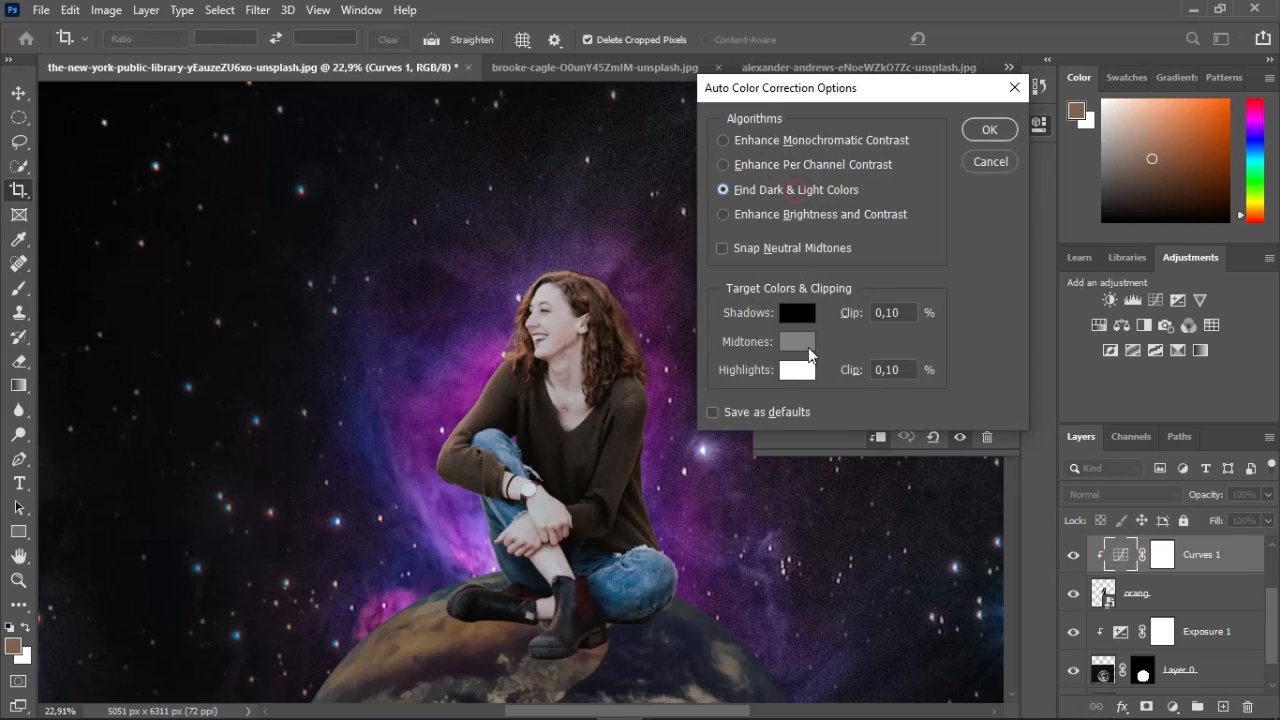
click(796, 318)
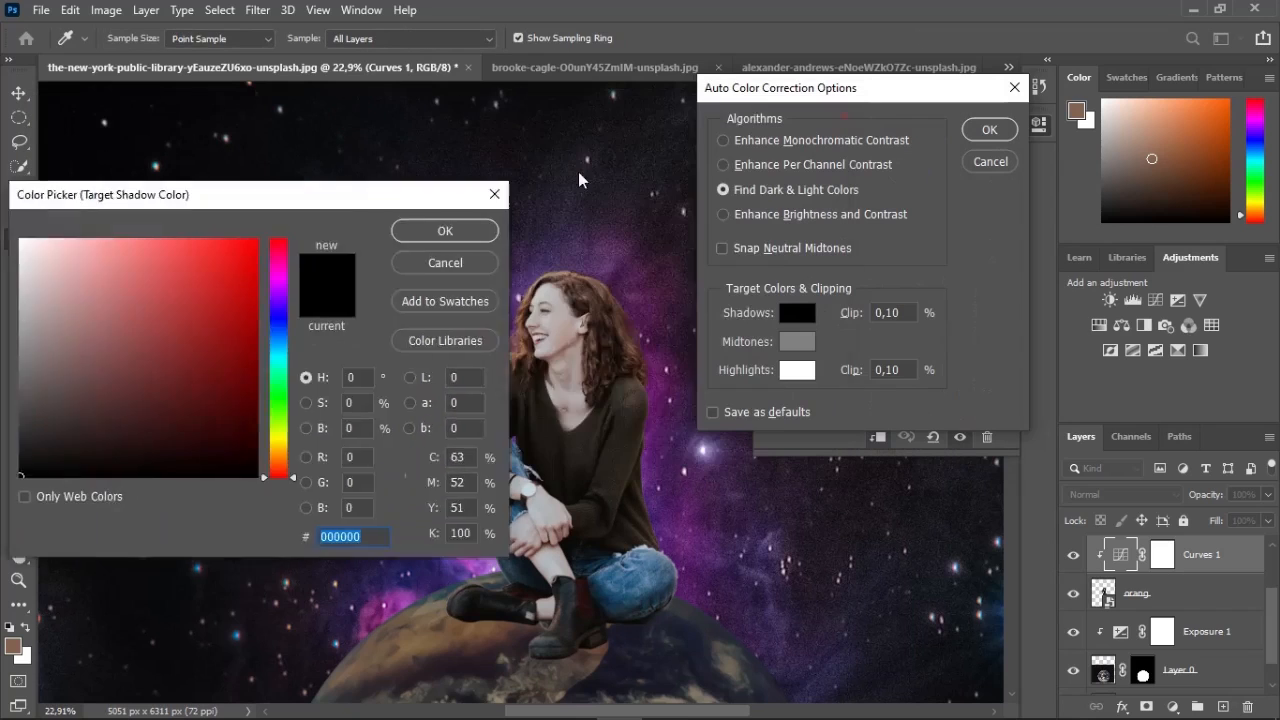
drag(350, 200, 608, 140)
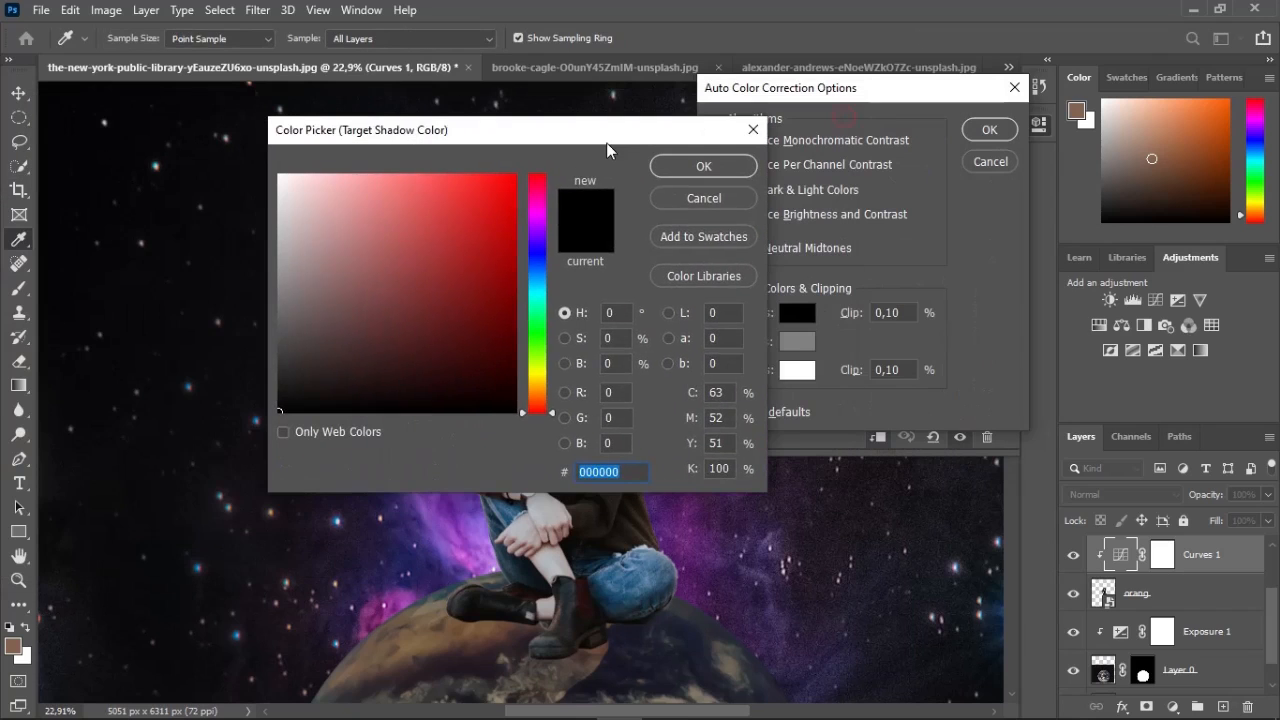
click(697, 201)
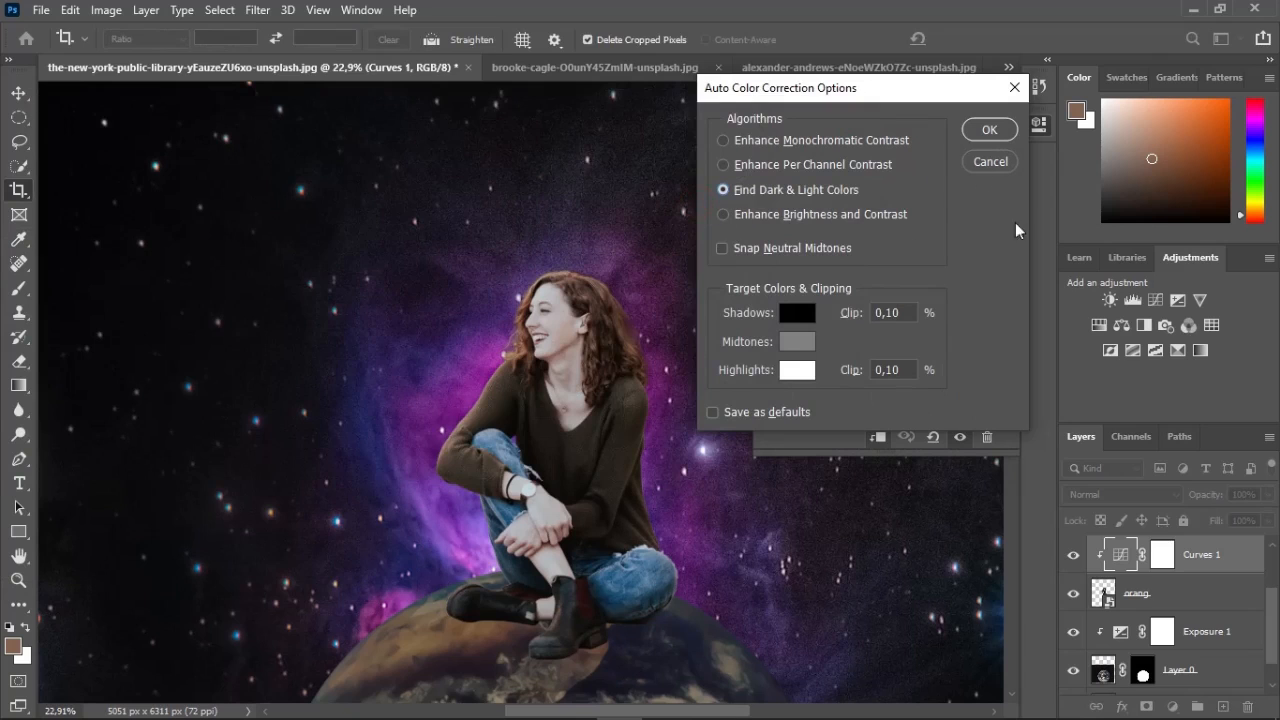
click(1000, 163)
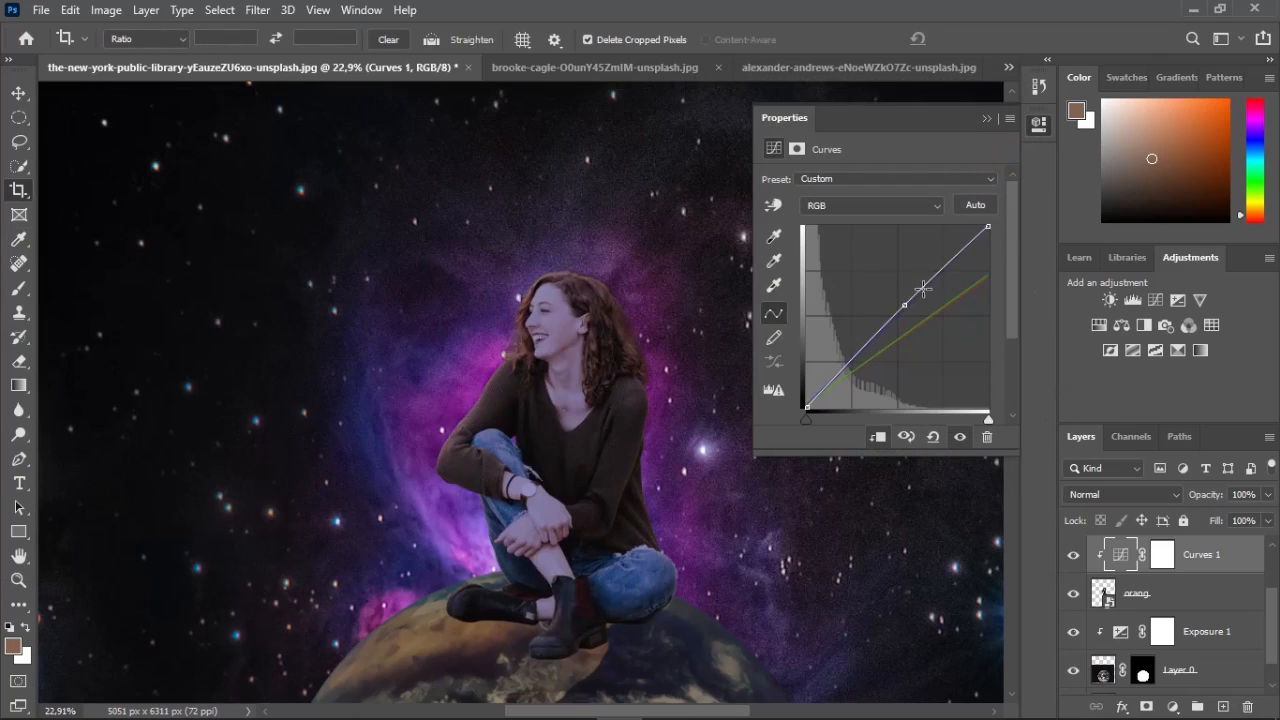
Set Curves 1 auto color correction to Find Dark & Light Colors, sampling the shadow target from the dark sky beside the woman
alt+click(971, 206)
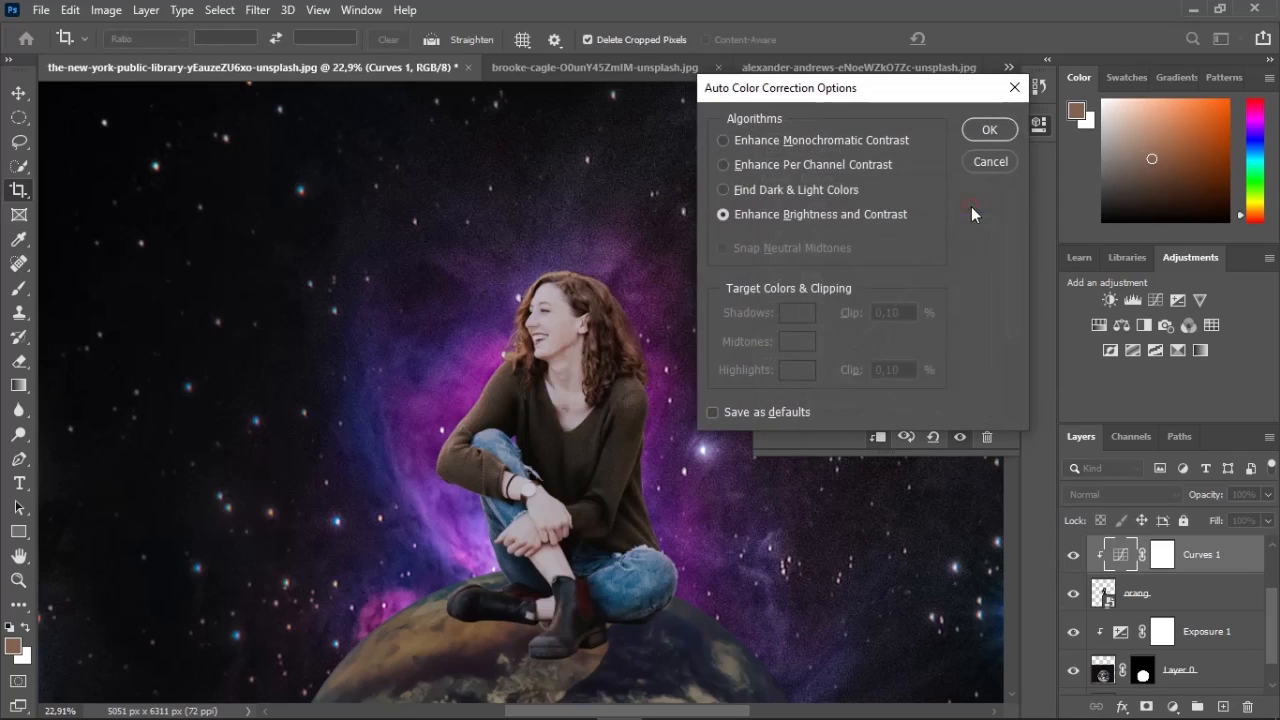
click(836, 189)
click(797, 312)
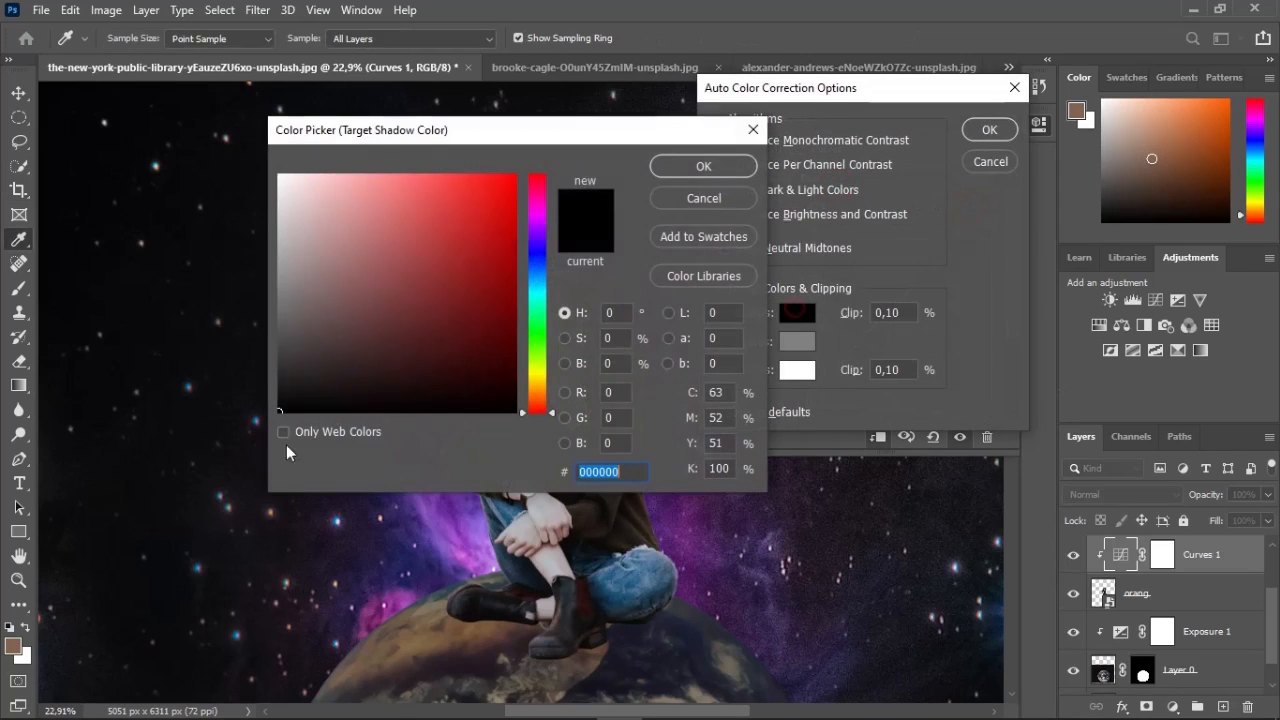
click(156, 487)
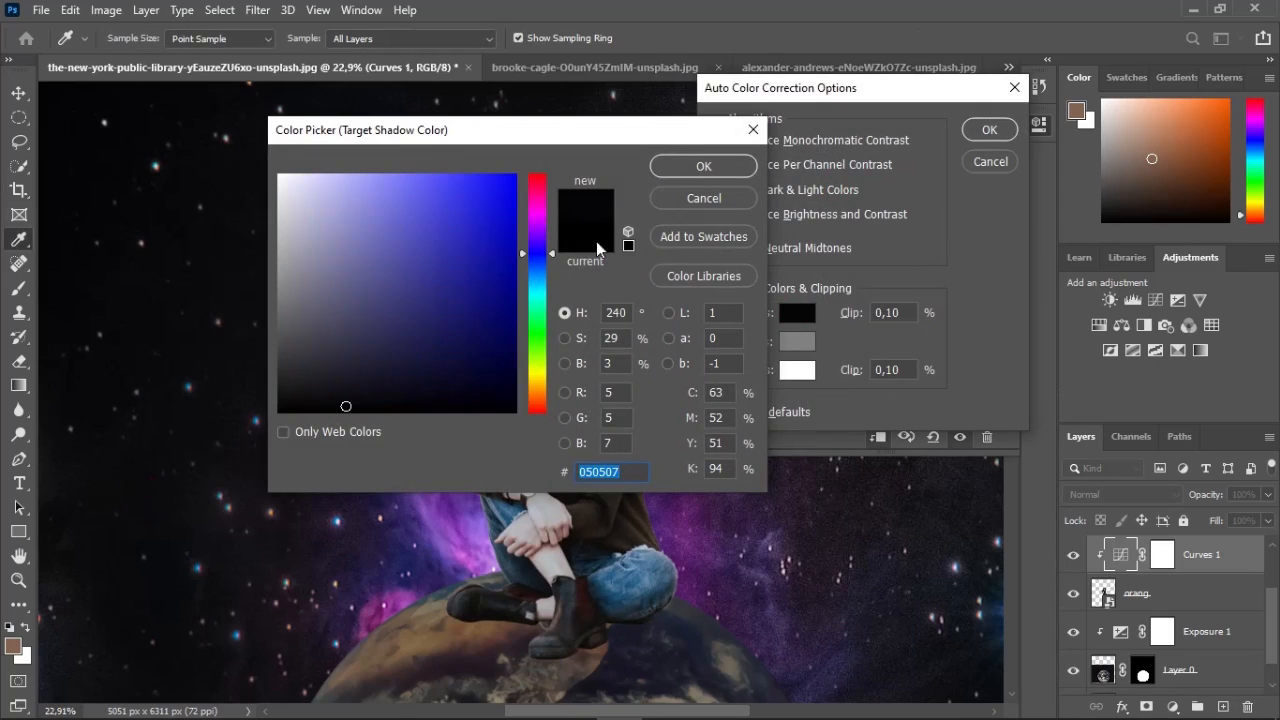
click(150, 460)
click(689, 174)
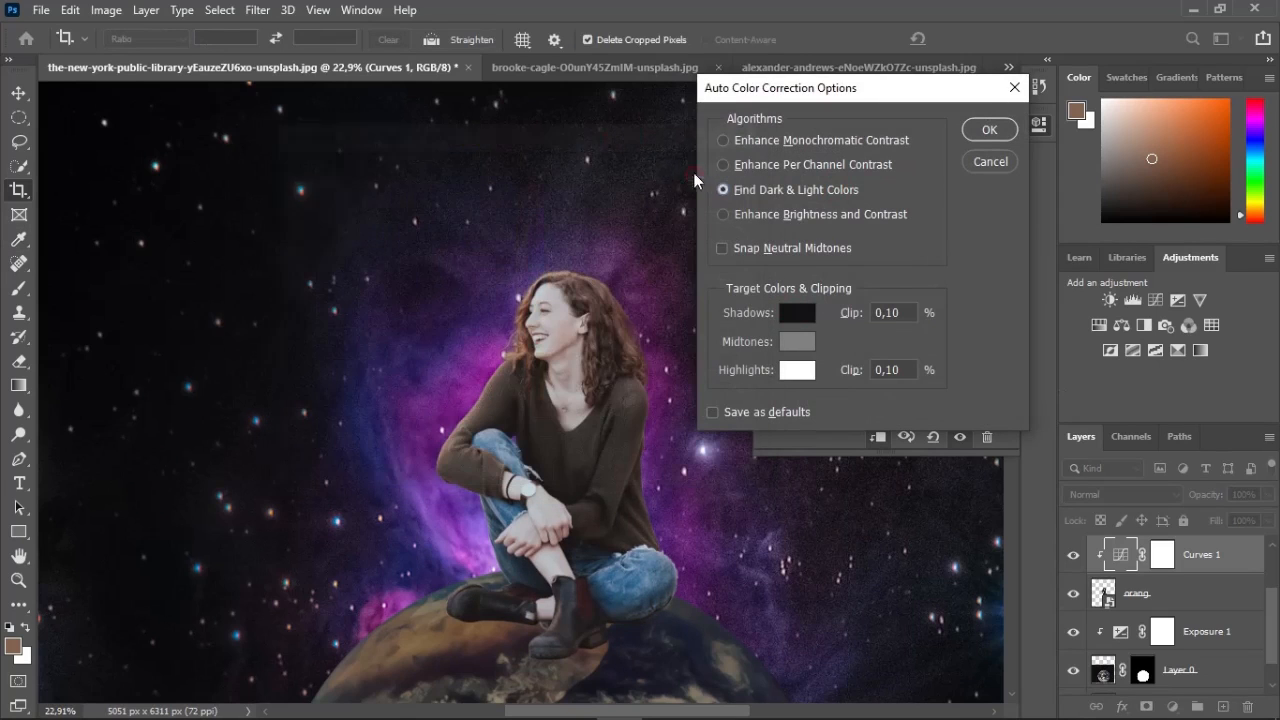
Sample the highlight target color c0bed1 from the bright star beside the woman and apply the correction without saving defaults
click(798, 374)
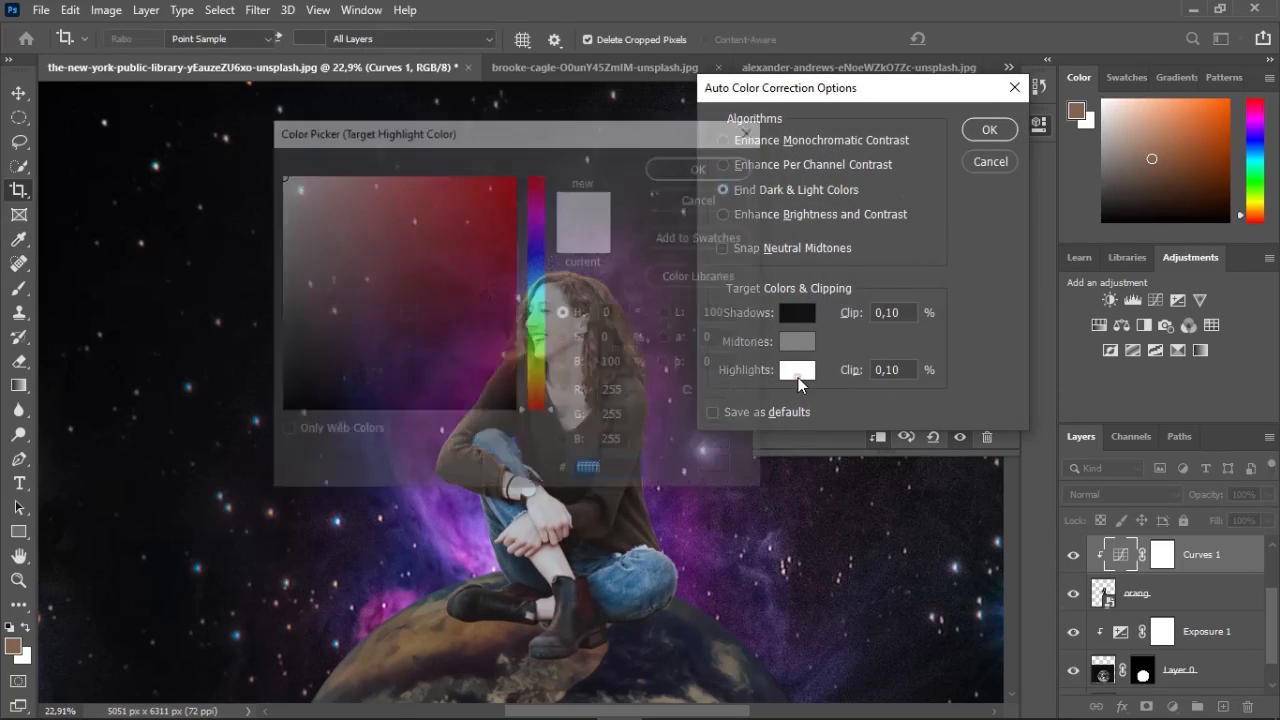
drag(603, 138, 292, 142)
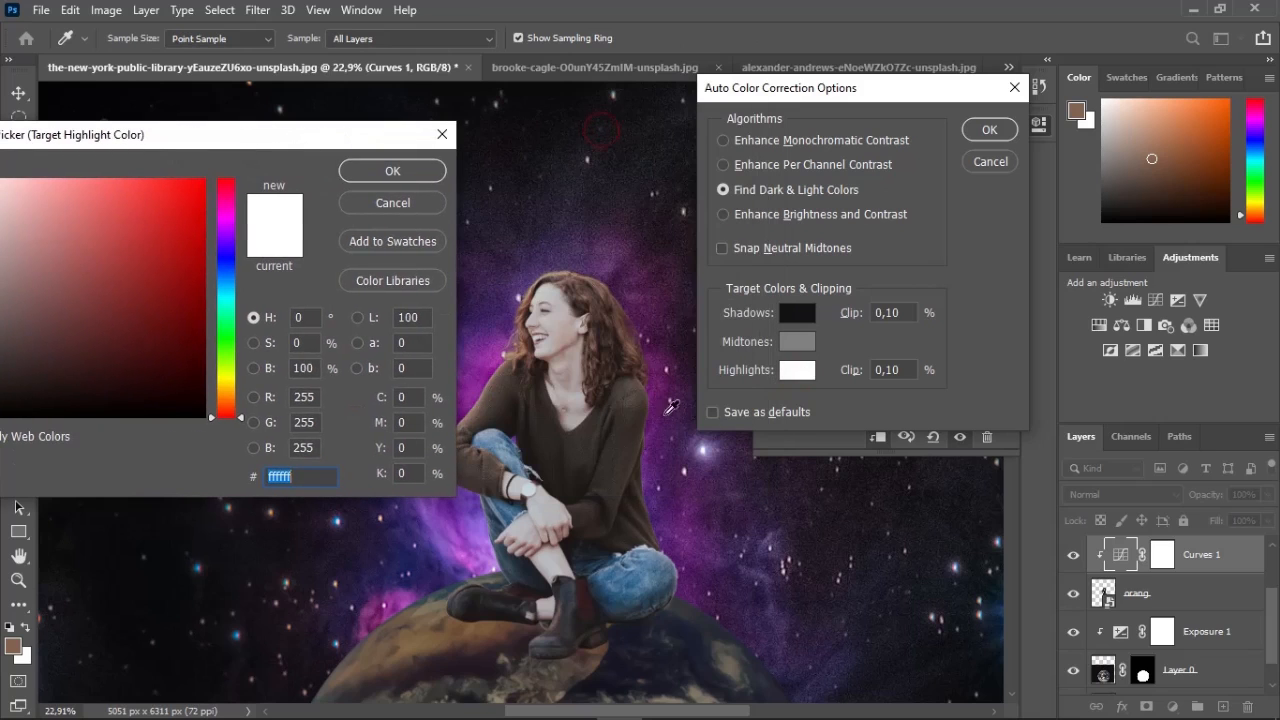
click(708, 445)
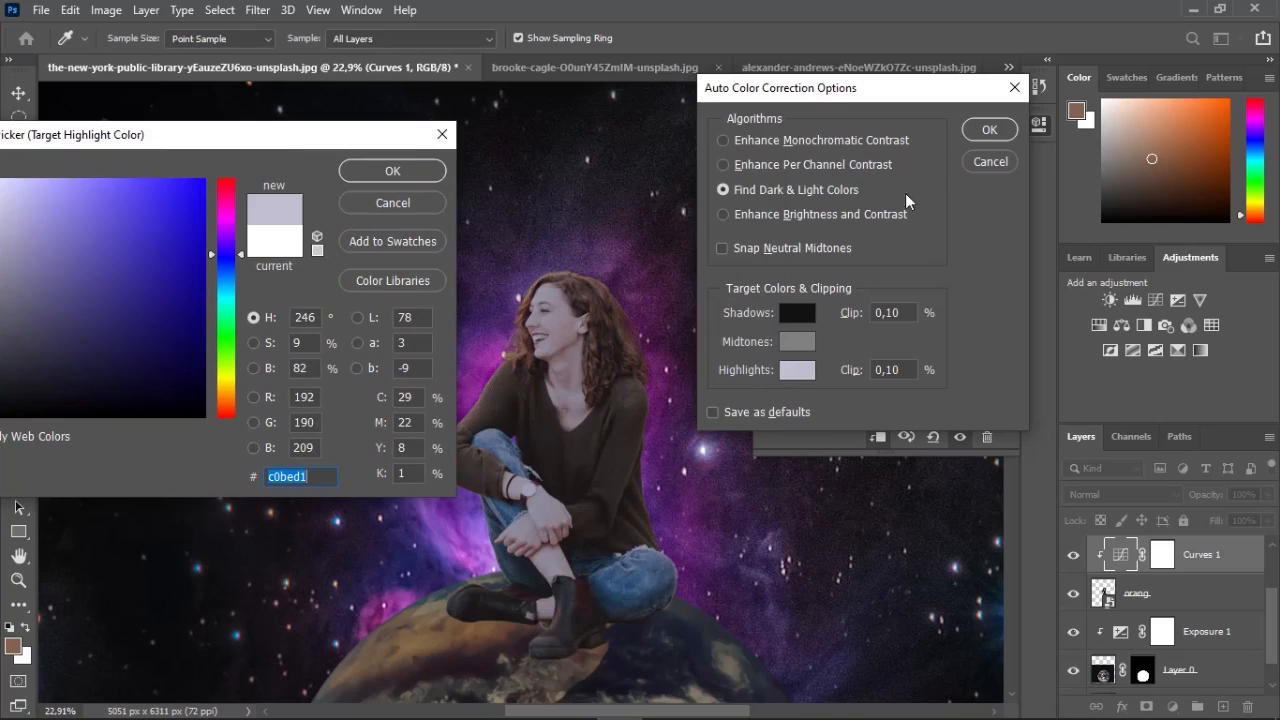
click(405, 172)
click(975, 136)
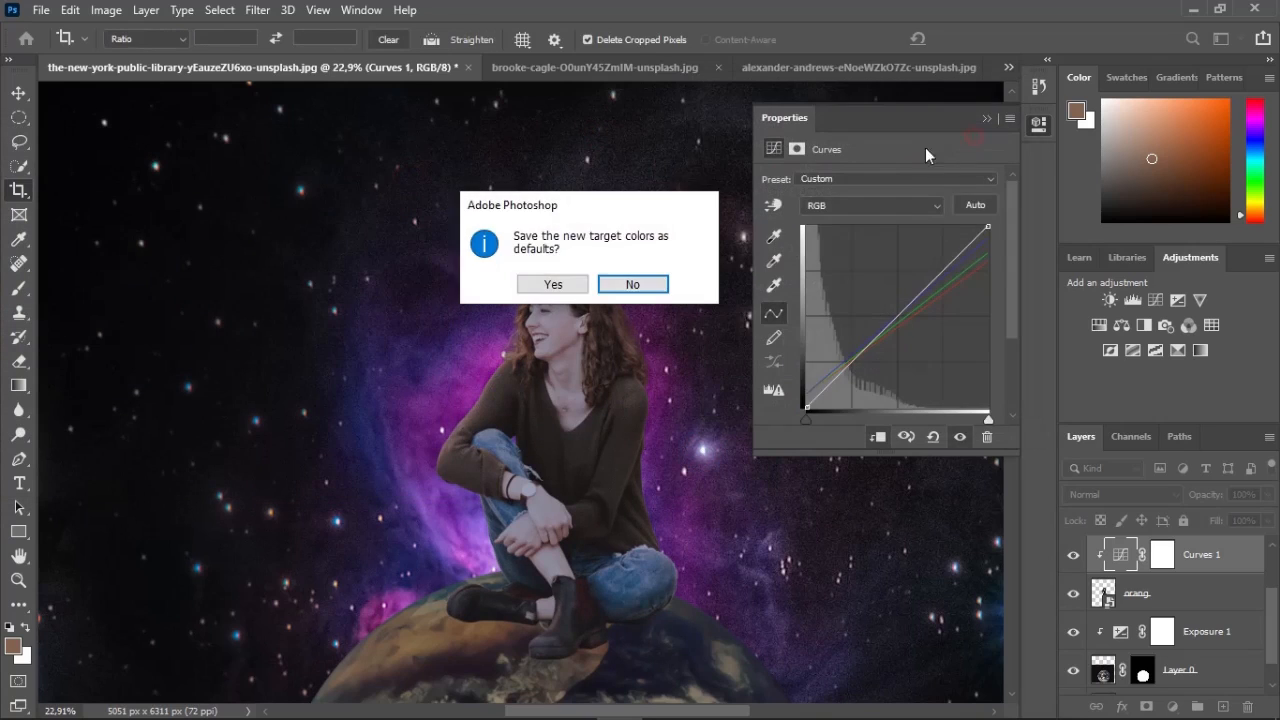
click(630, 291)
Add a point near the middle of the Curves 1 RGB curve slightly below the diagonal and check the woman against the scene
mouse_move(894, 322)
mouse_down()
mouse_move(886, 311)
mouse_move(899, 320)
mouse_up()
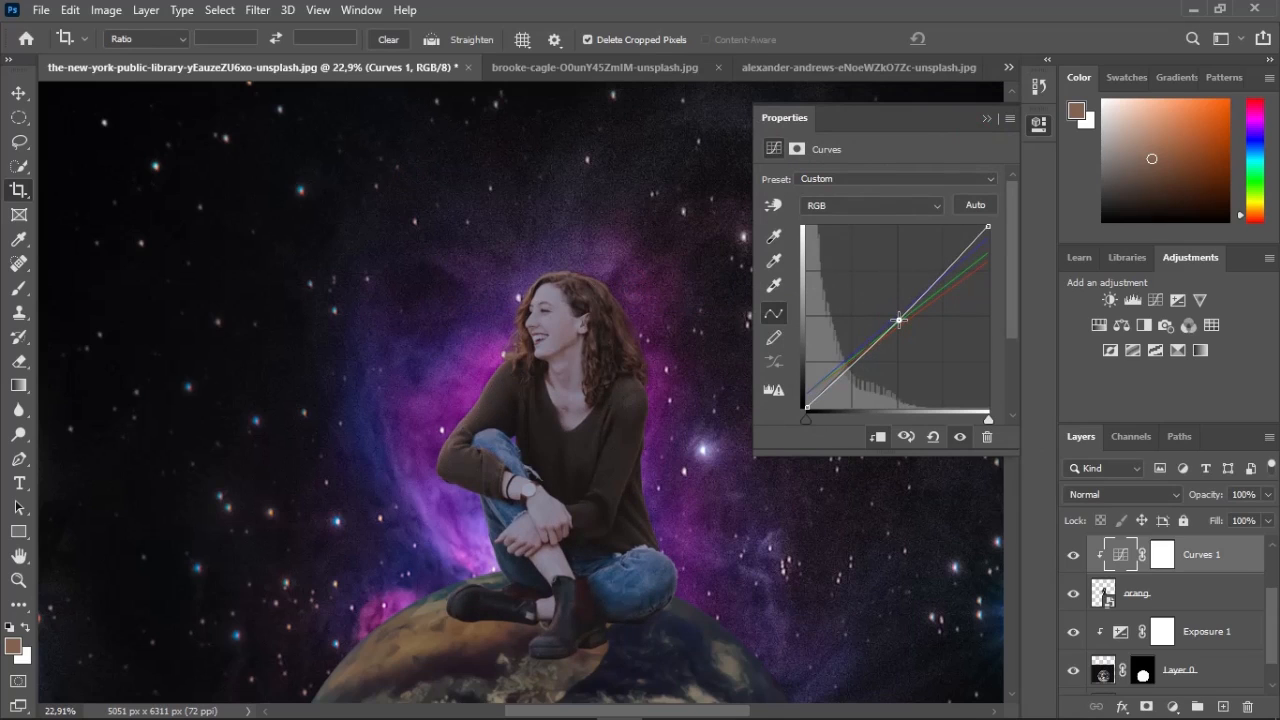
click(986, 118)
scroll(527, 423, down, 5)
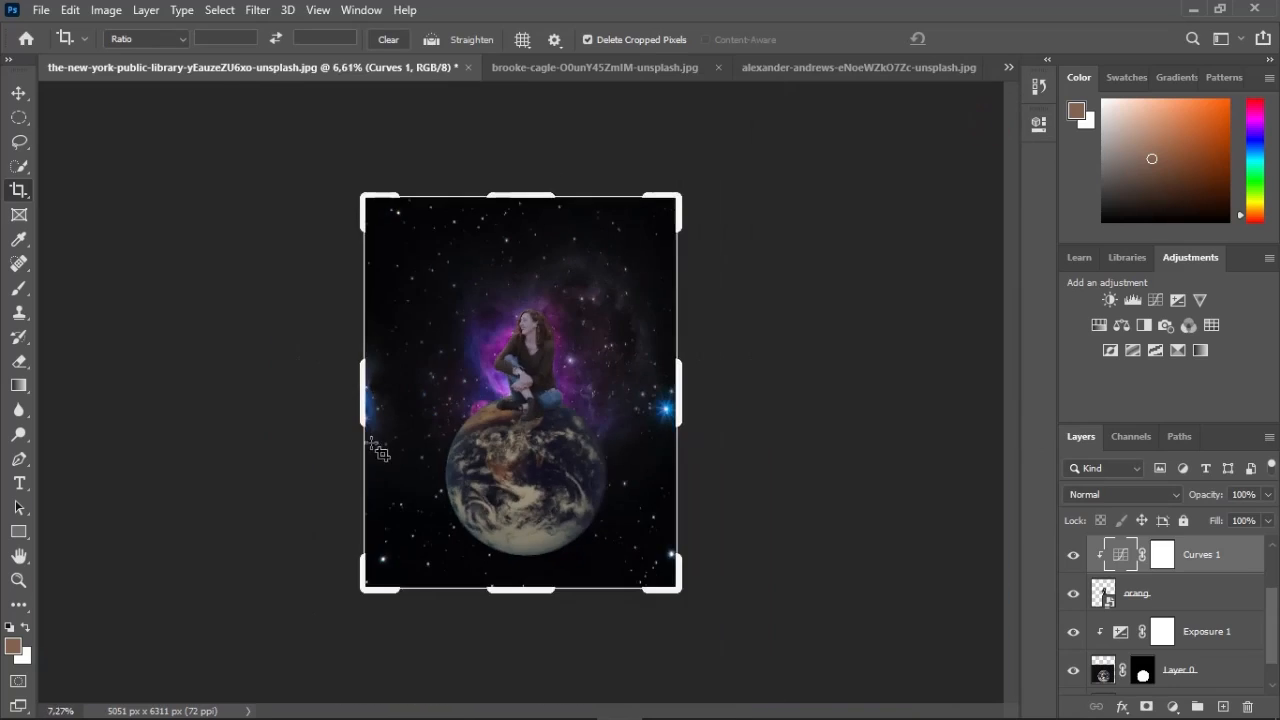
scroll(527, 423, up, 4)
scroll(604, 410, up, 2)
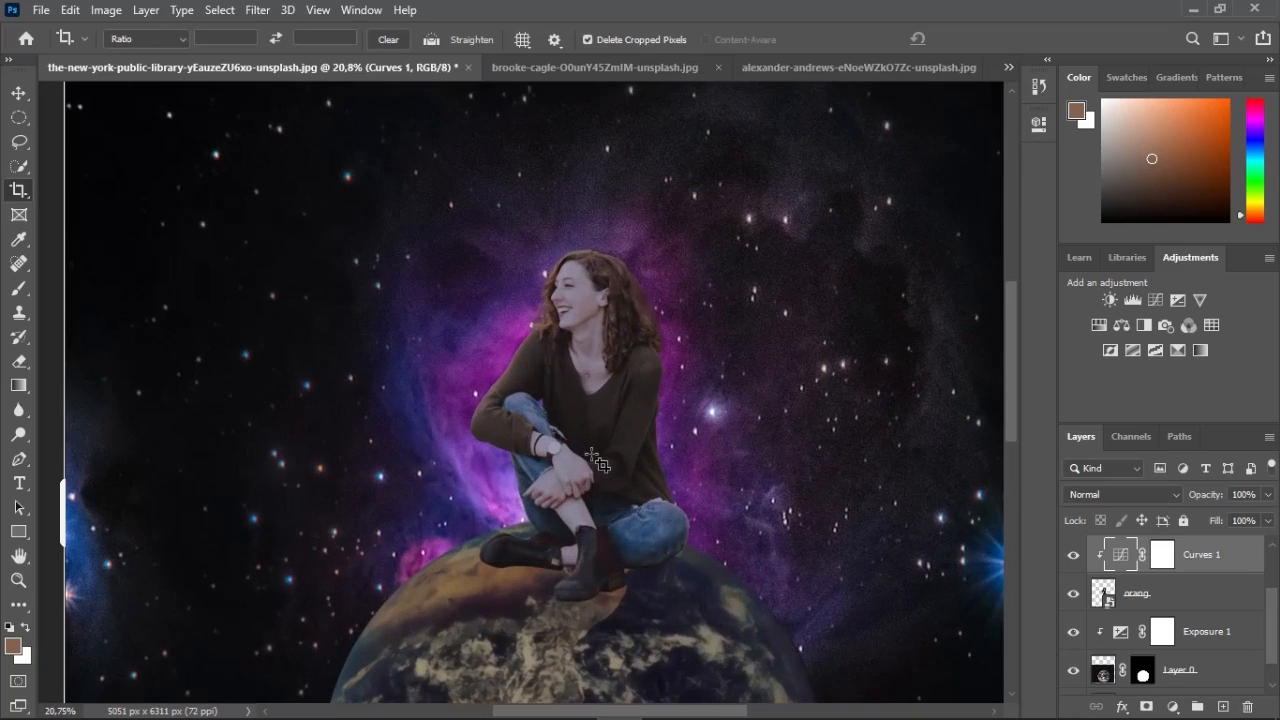
Group the Exposure 2, Hue/Saturation 1, Curves 1 and orang layers together
scroll(598, 463, up, 2)
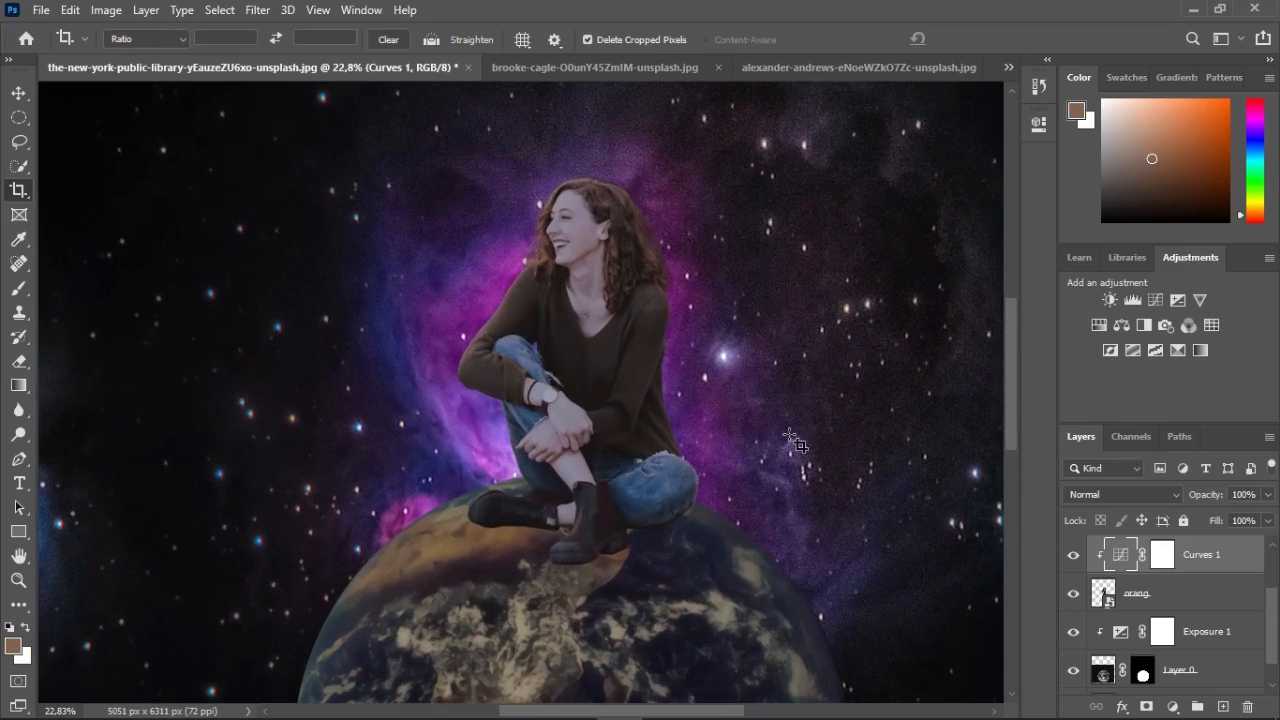
scroll(690, 510, down, 2)
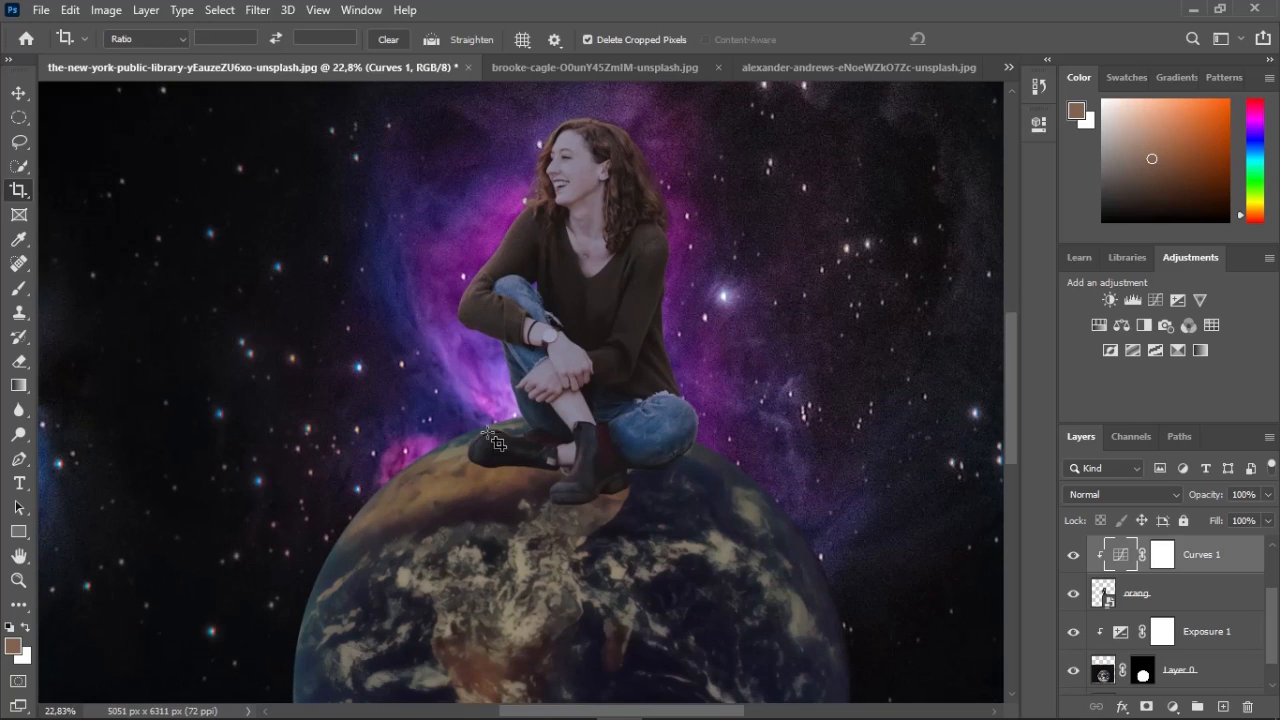
scroll(1186, 605, up, 2)
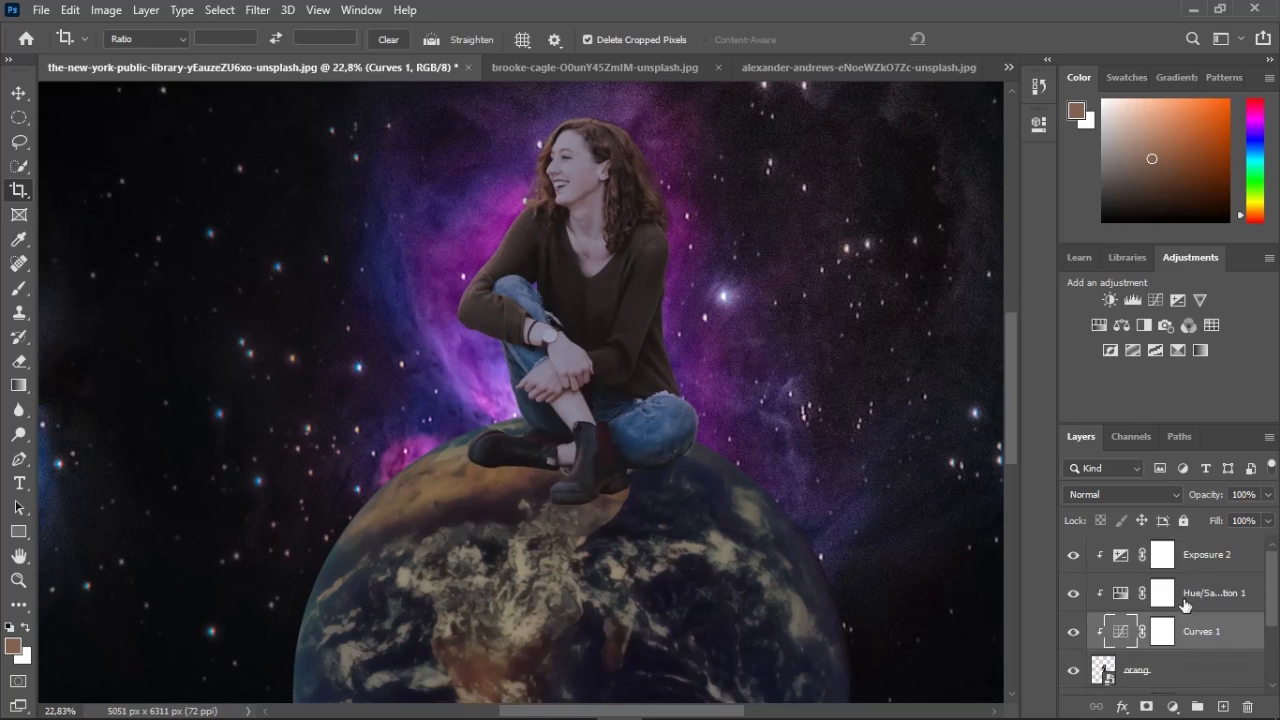
scroll(1150, 600, down, 3)
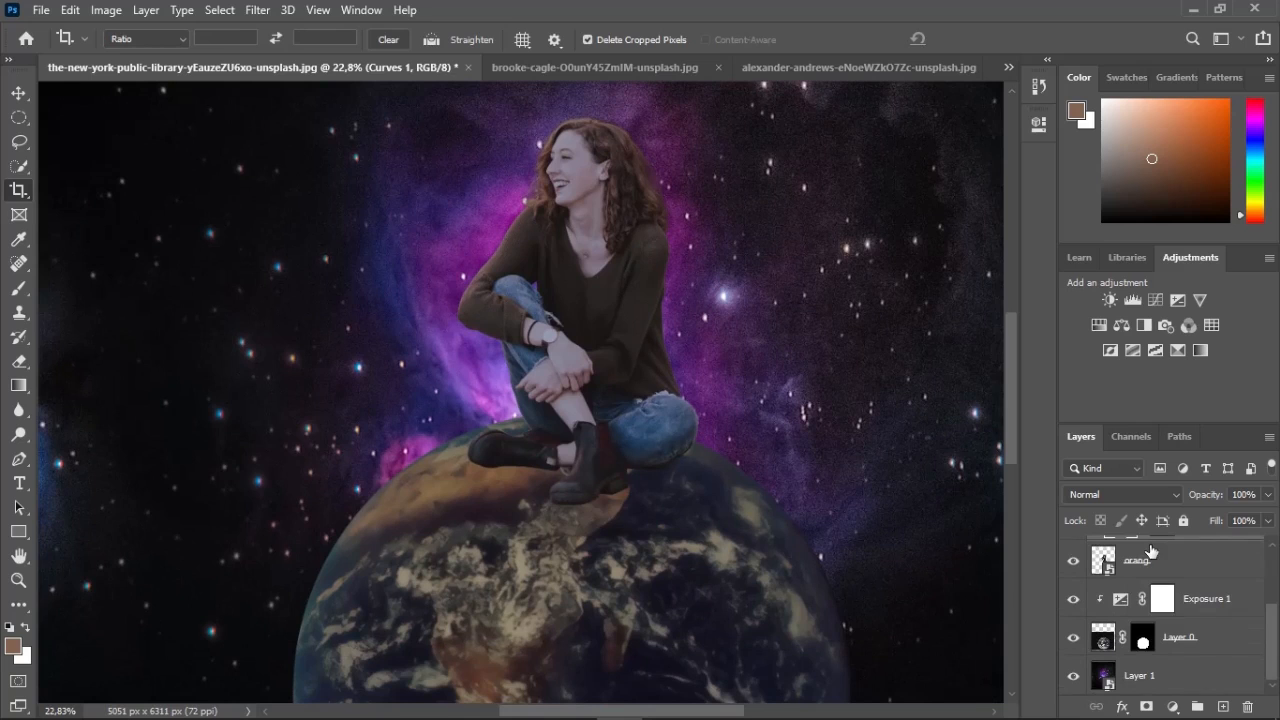
click(1170, 596)
scroll(1187, 627, up, 3)
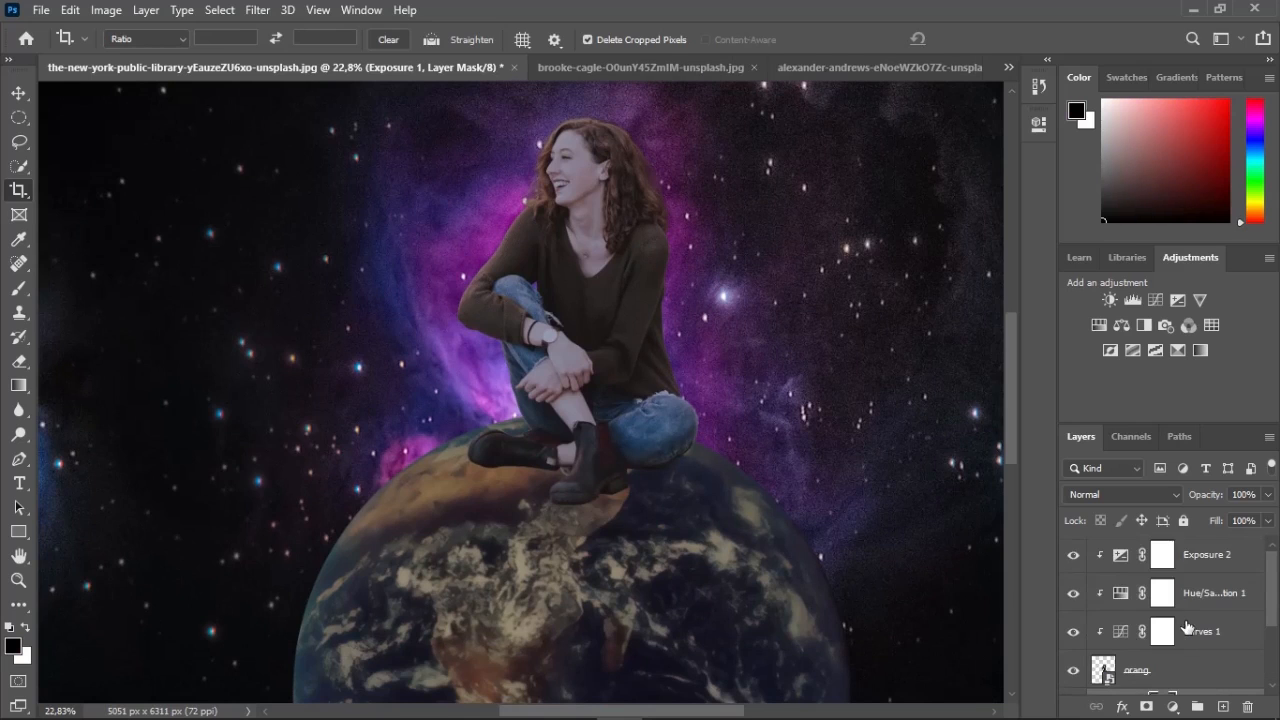
click(1205, 555)
scroll(1205, 555, down, 1)
scroll(1190, 583, up, 1)
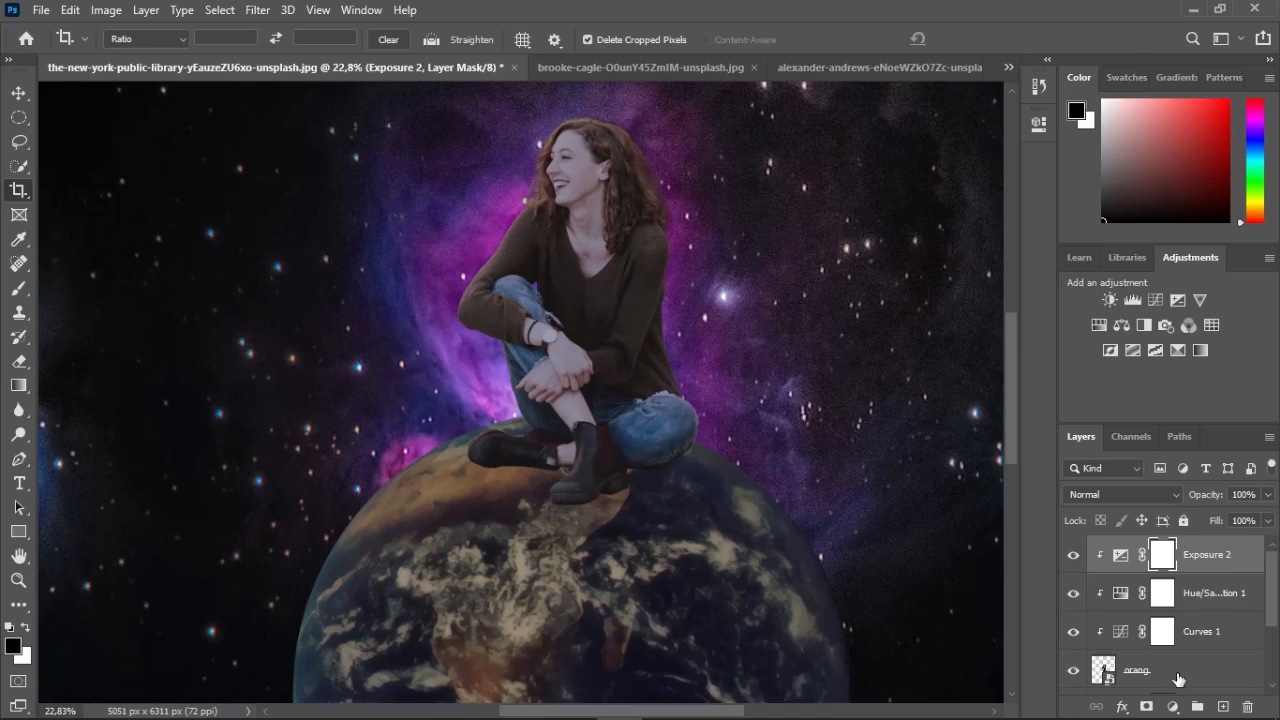
click(1203, 560)
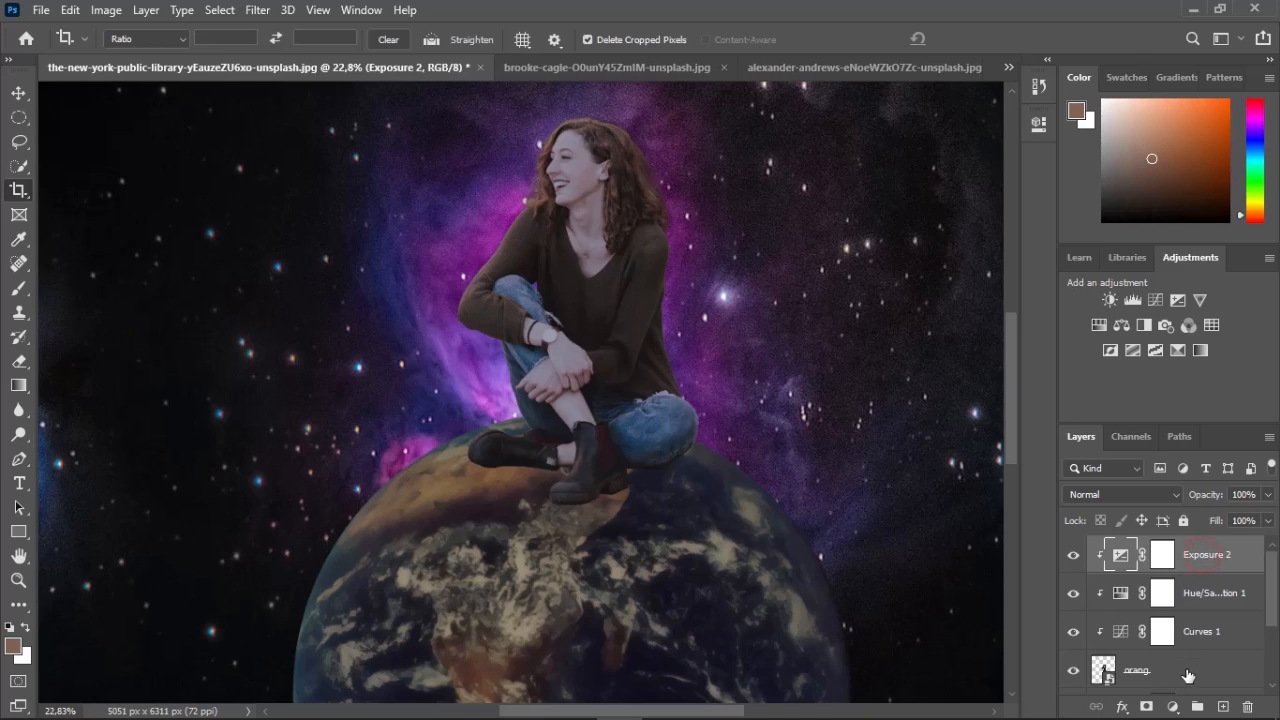
shift+click(1188, 676)
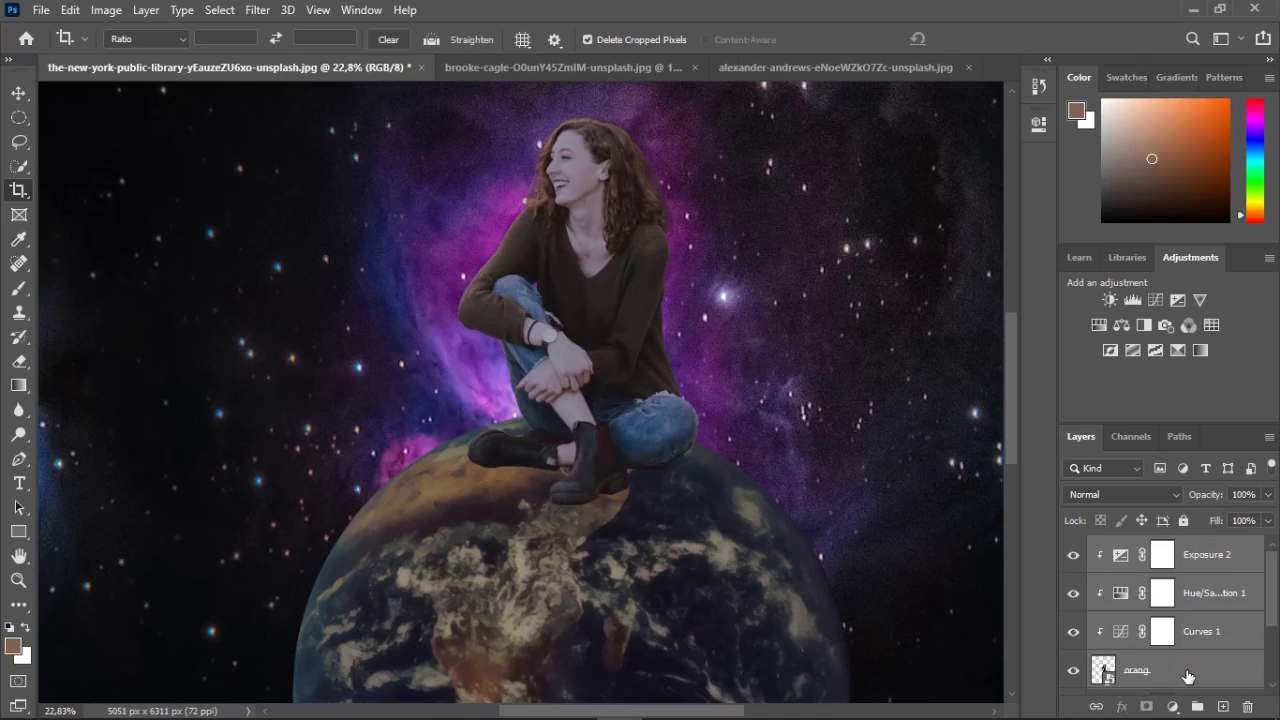
key(ctrl+g)
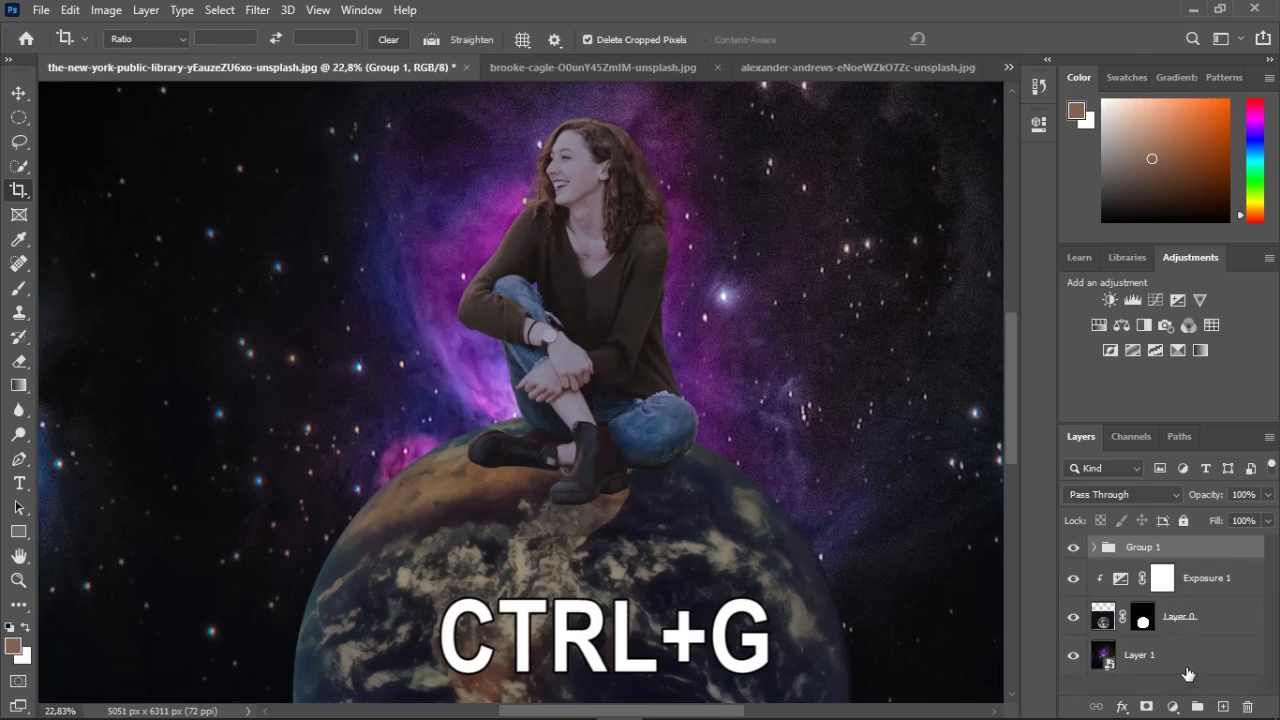
Group the Earth's Exposure 1 adjustment and Layer 0 together
click(1200, 588)
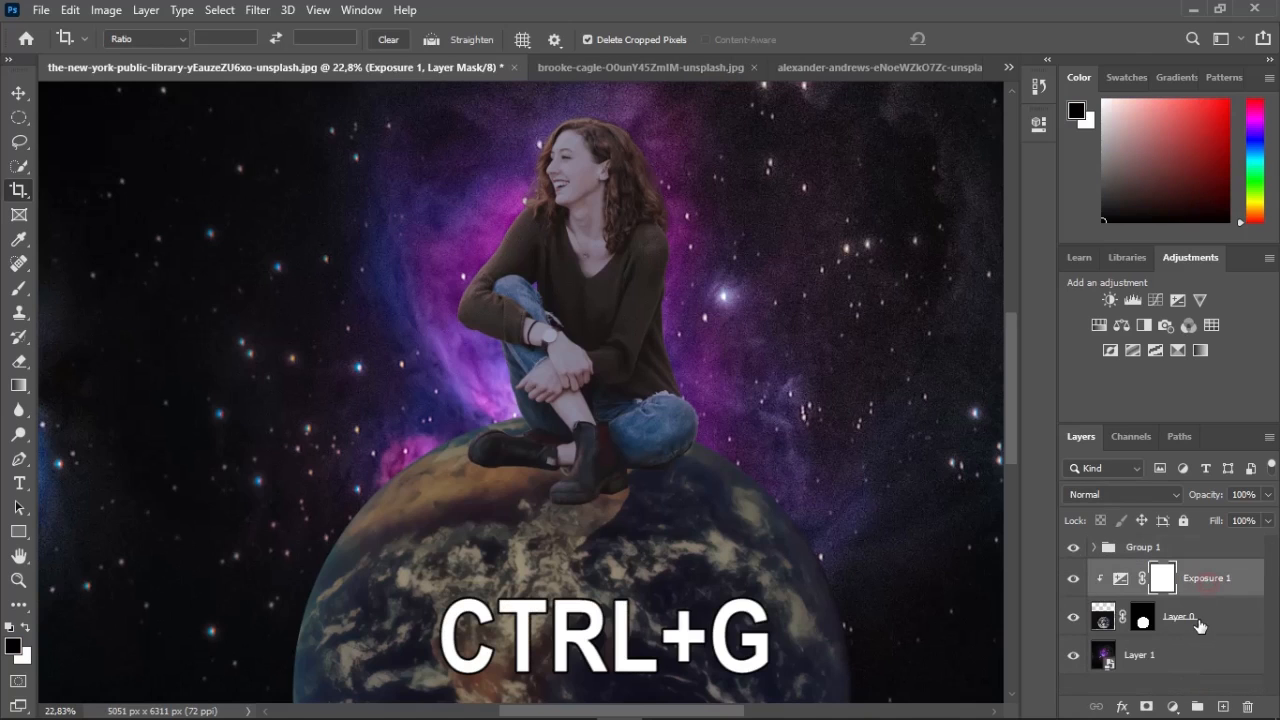
click(1203, 626)
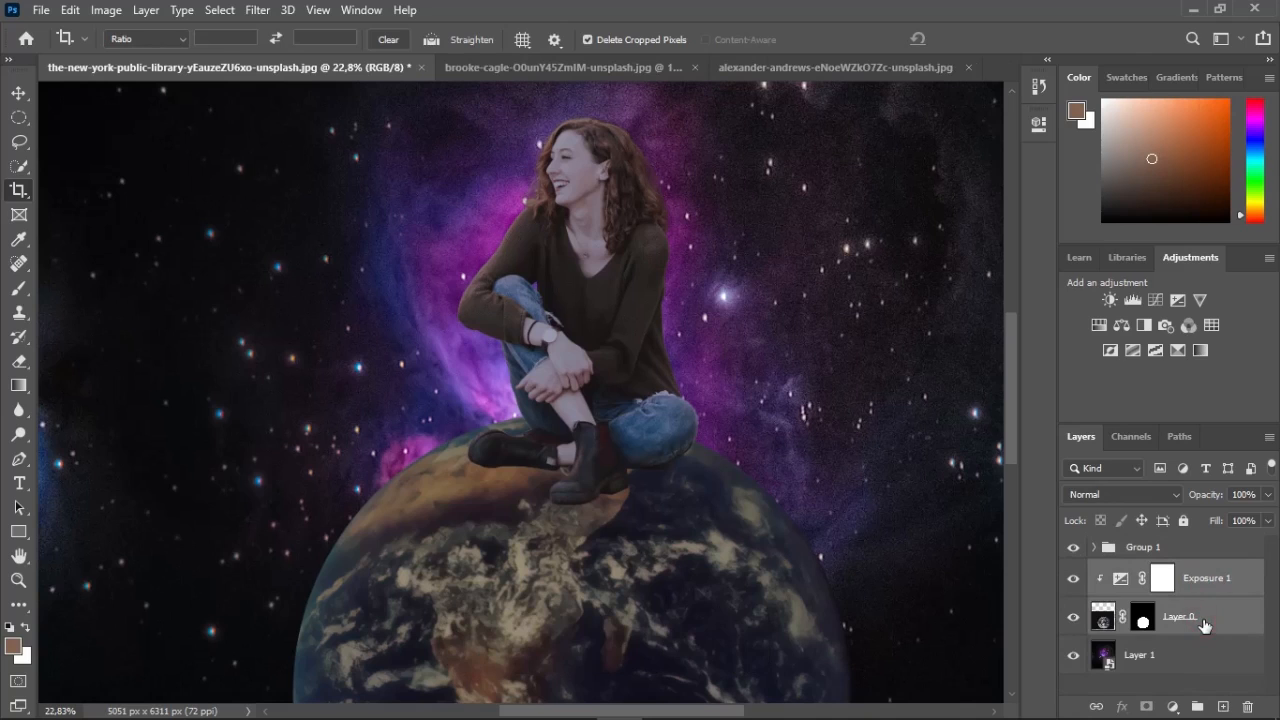
key(ctrl+g)
Rename the woman's layer group as orang and the Earth's layer group as bumi
double_click(1143, 547)
text(orang)
key(Return)
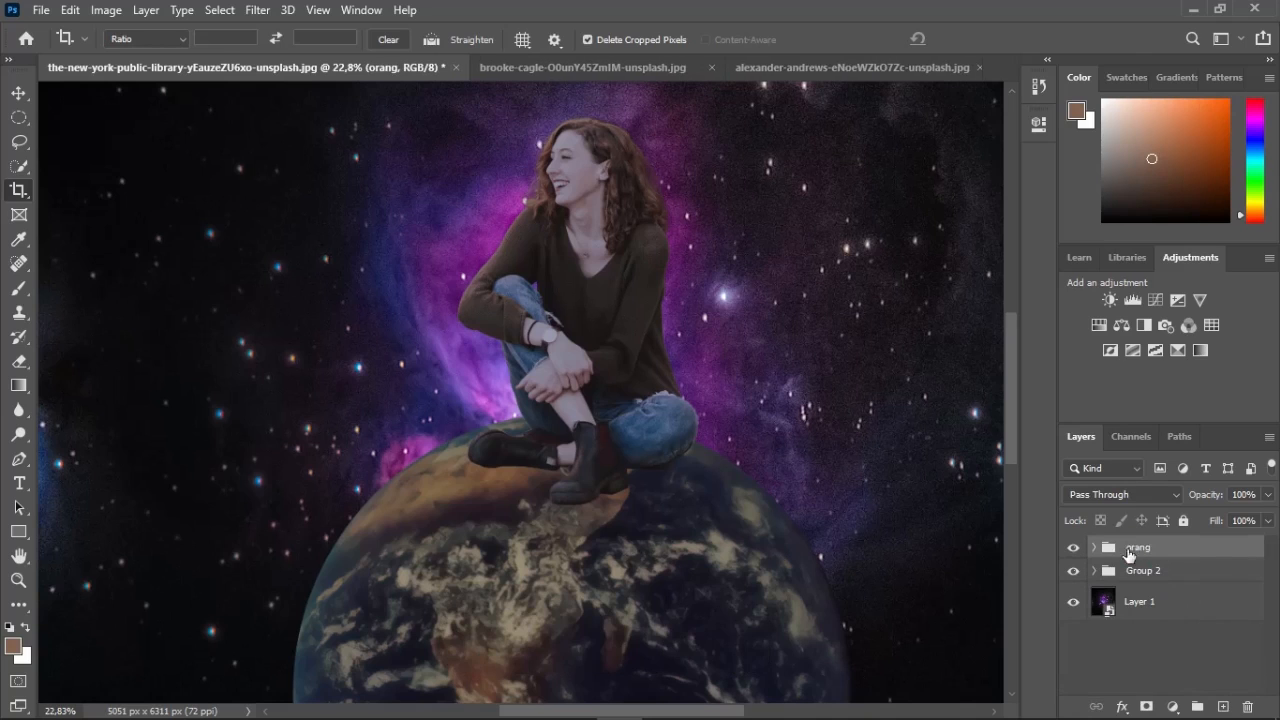
double_click(1141, 571)
text(bumi)
key(Return)
Rename the nebula image's Layer 1 as background
double_click(1146, 608)
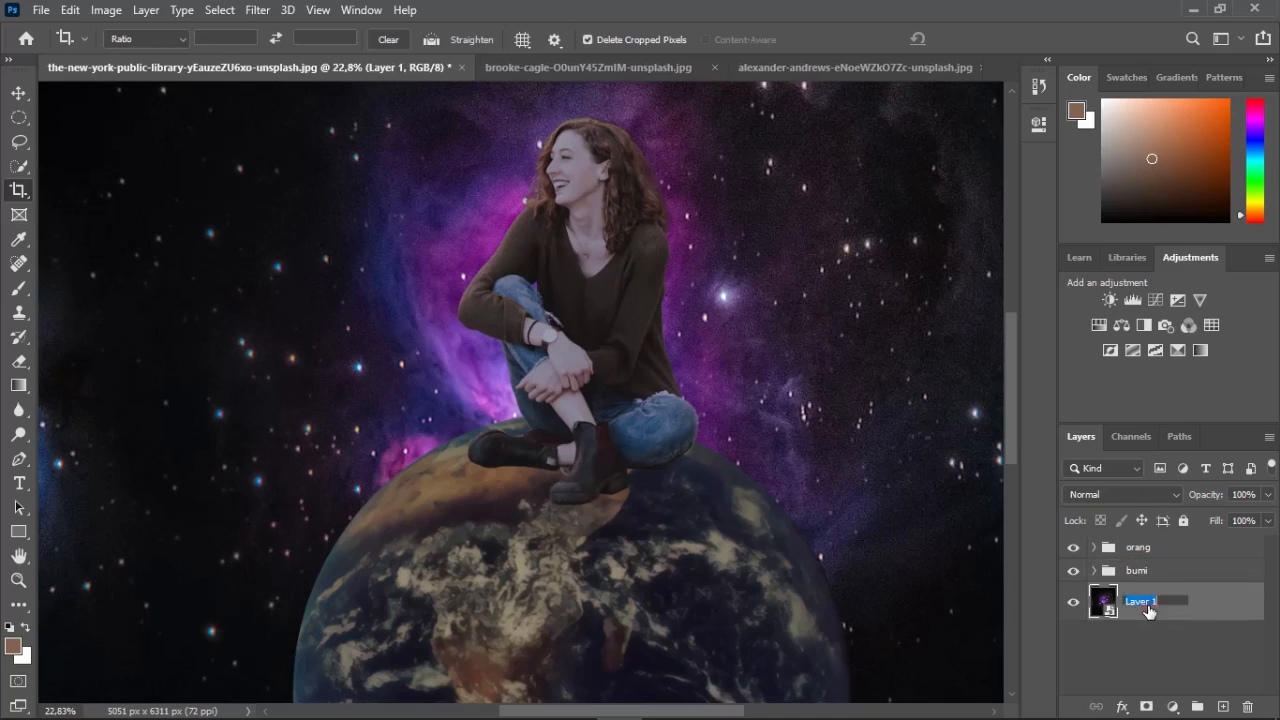
text(background)
key(Return)
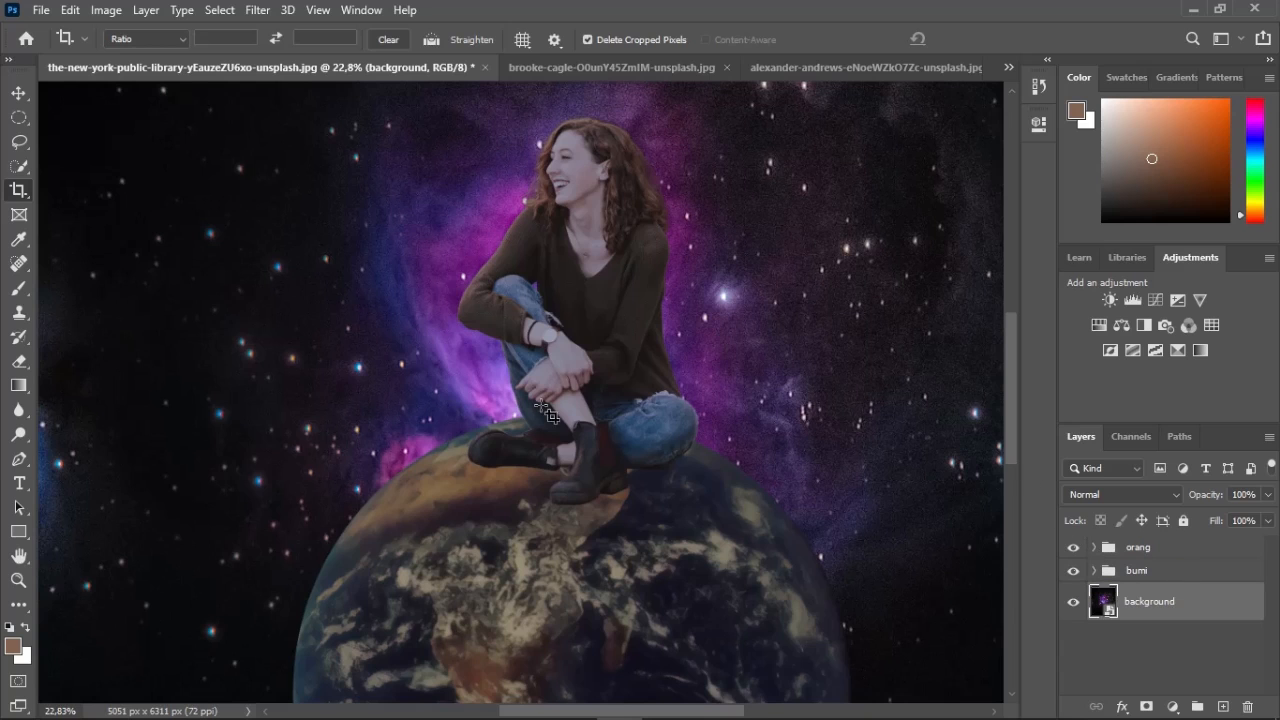
Add a new empty layer above Exposure 2 in the orang group and clip it to the layers below
scroll(541, 405, down, 3)
scroll(541, 405, up, 3)
scroll(707, 425, up, 3)
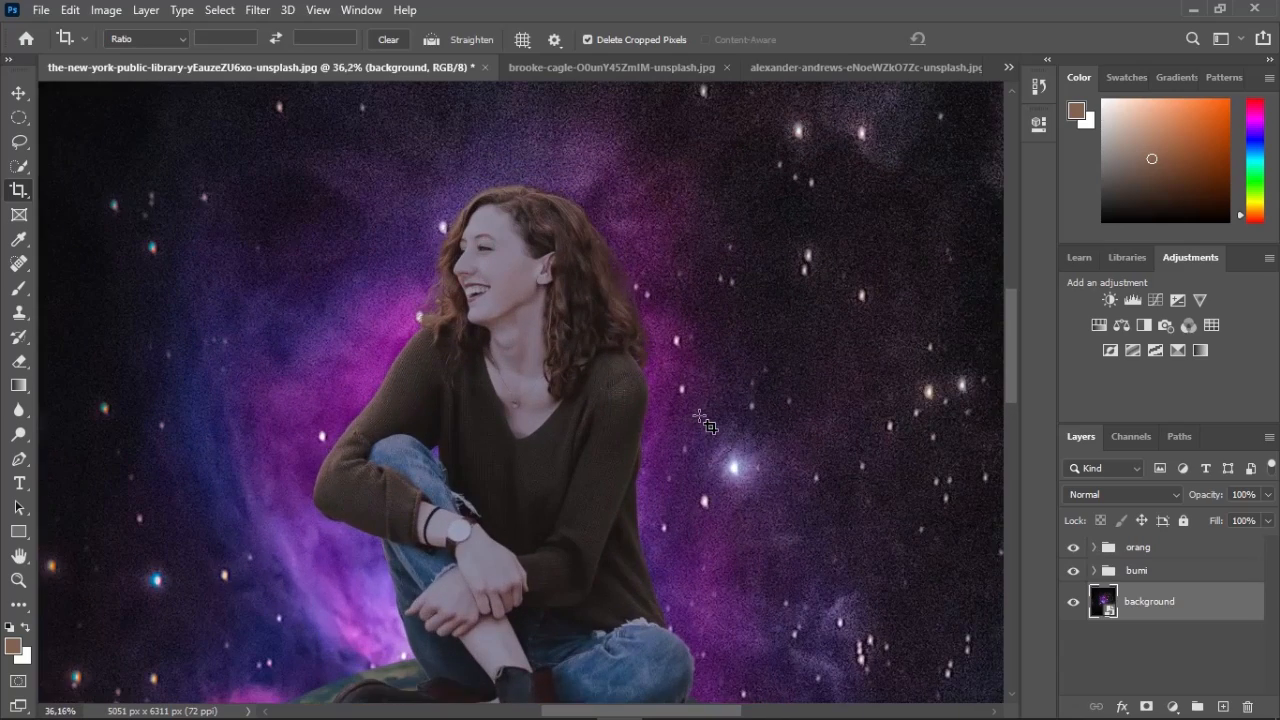
scroll(707, 425, up, 2)
scroll(370, 428, up, 5)
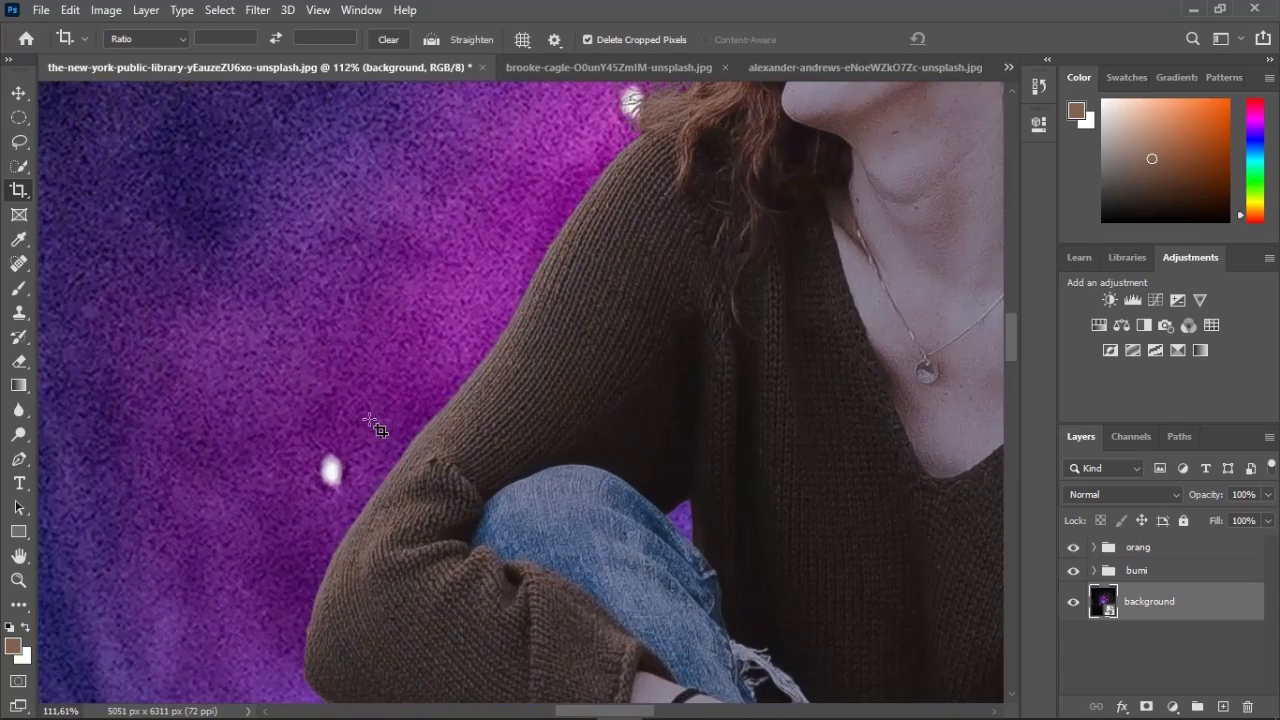
scroll(370, 424, down, 6)
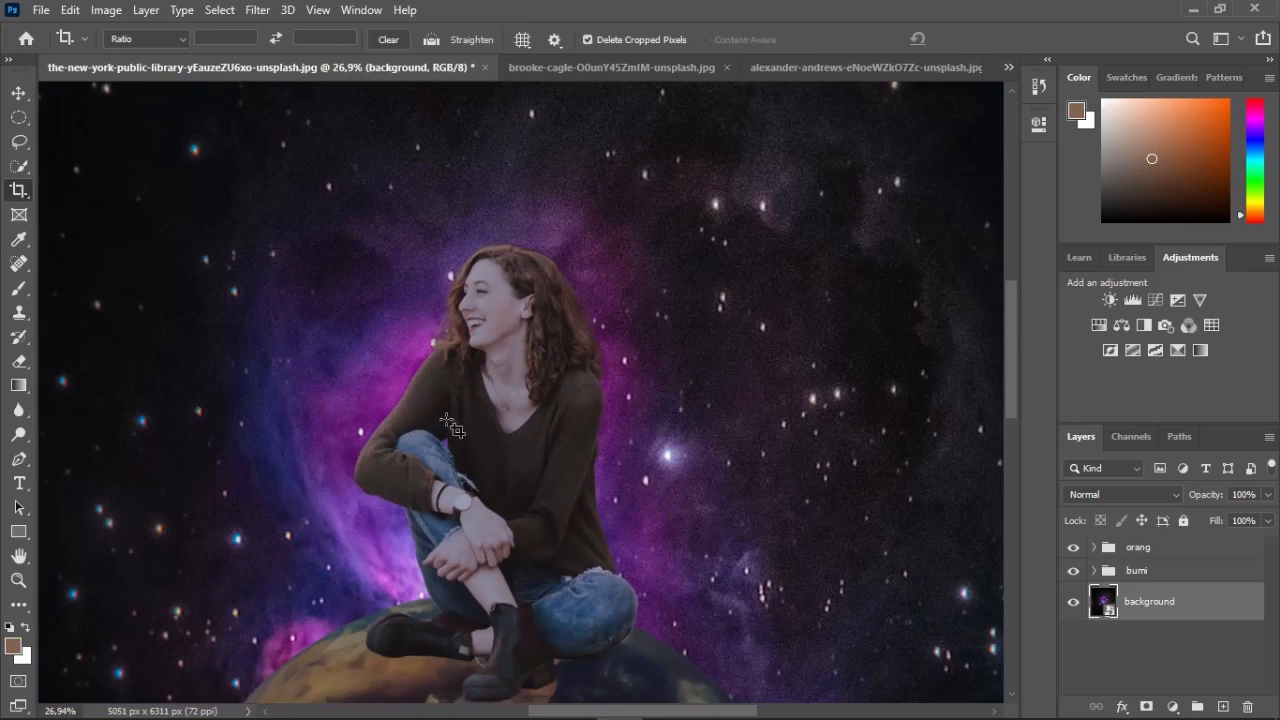
click(1094, 548)
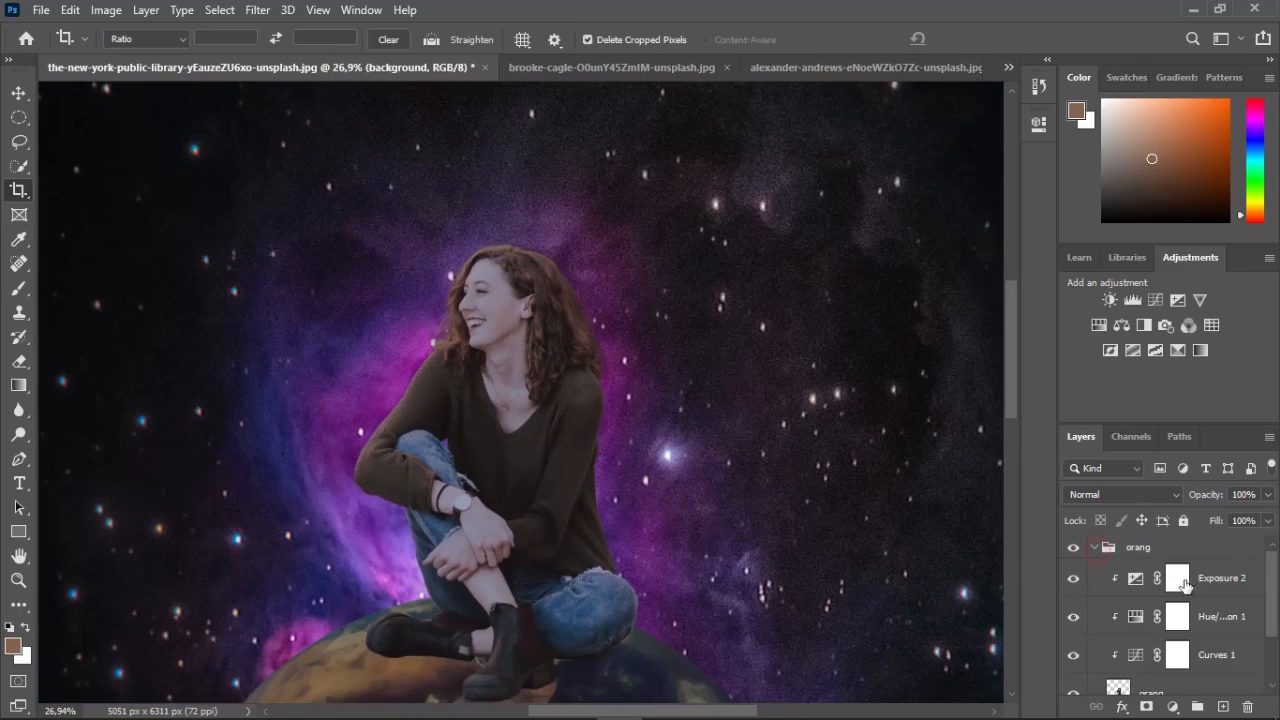
click(1222, 587)
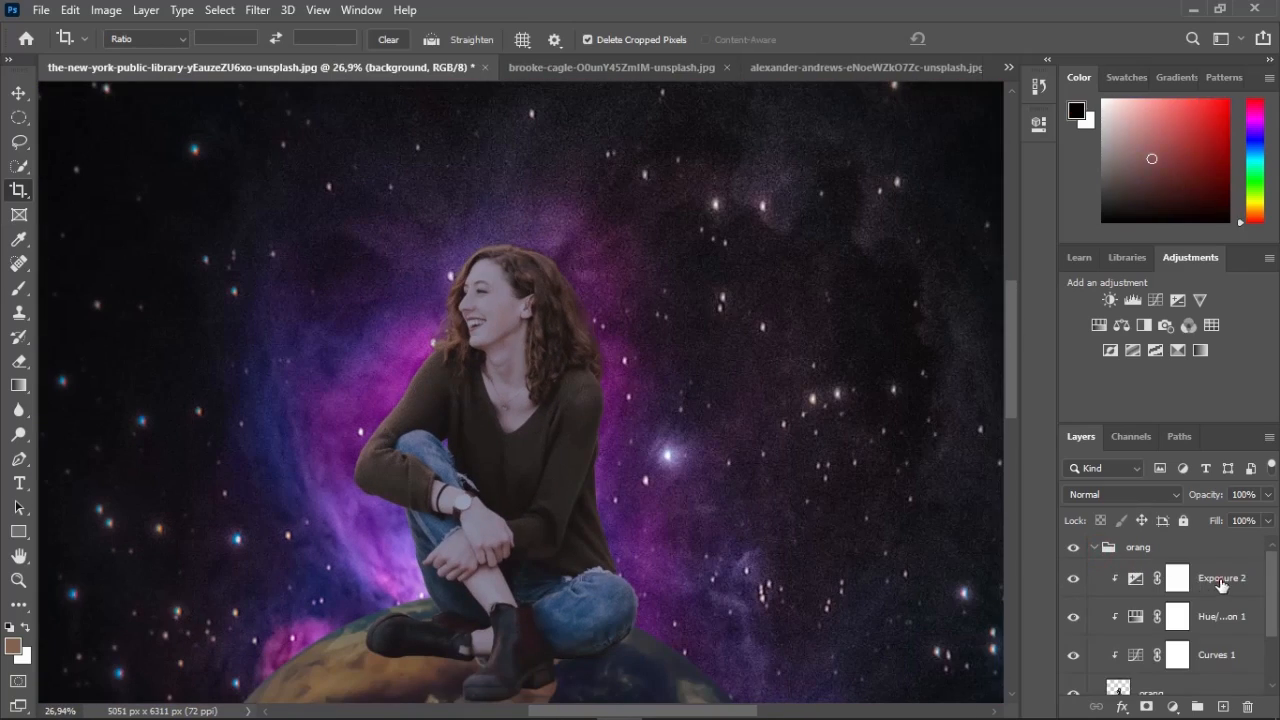
click(1223, 707)
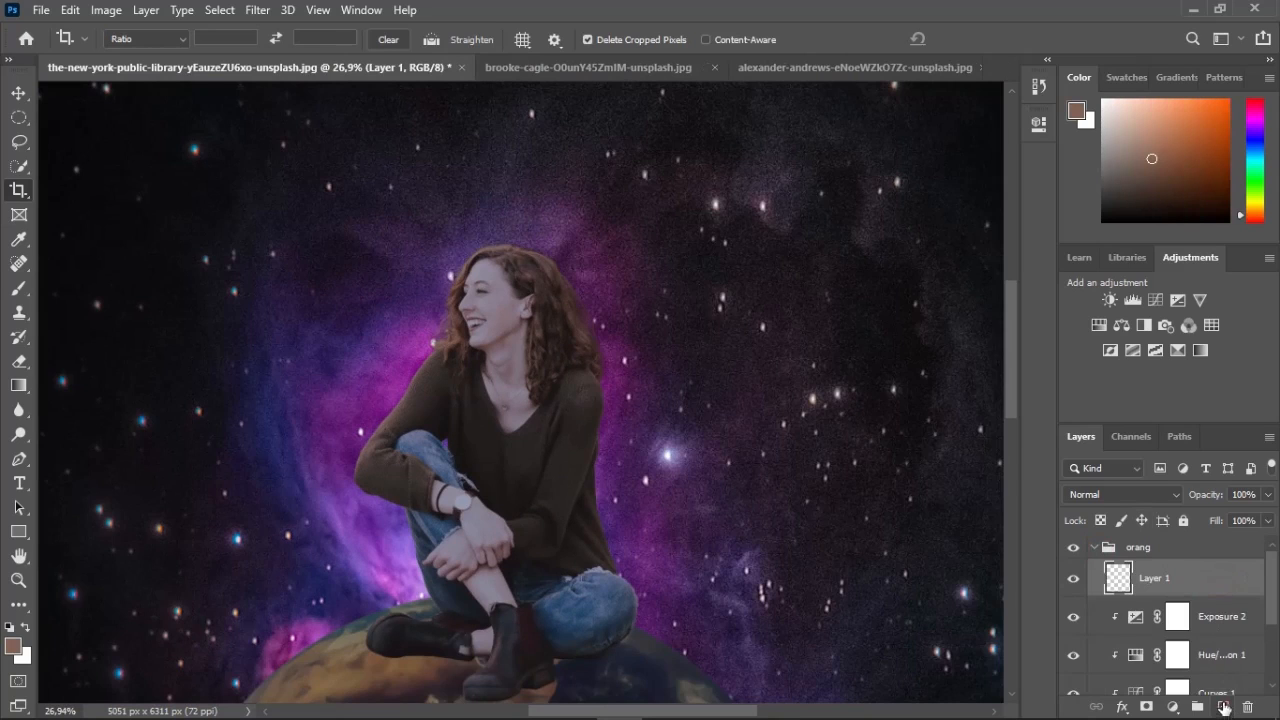
alt+click(1117, 598)
Set up a Soft Round brush at 900 px and 0% hardness, with purple sampled from the nebula beside the woman's arm
key(b)
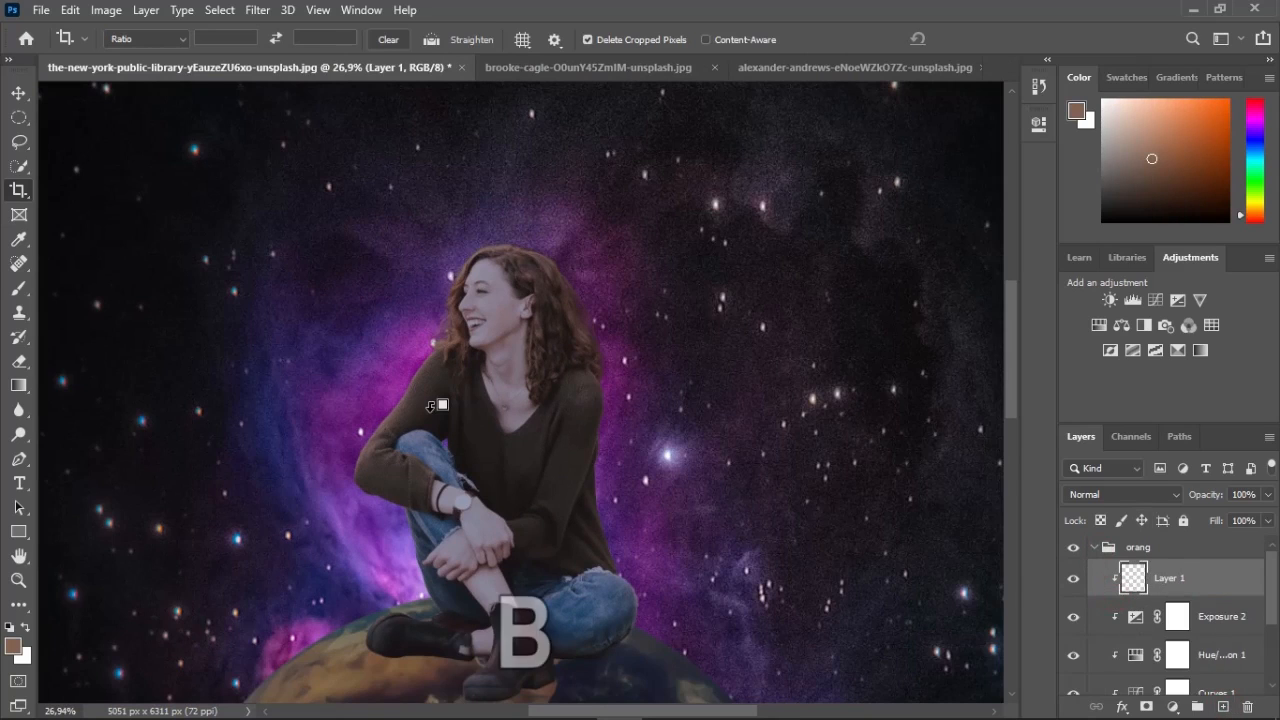
alt+click(392, 386)
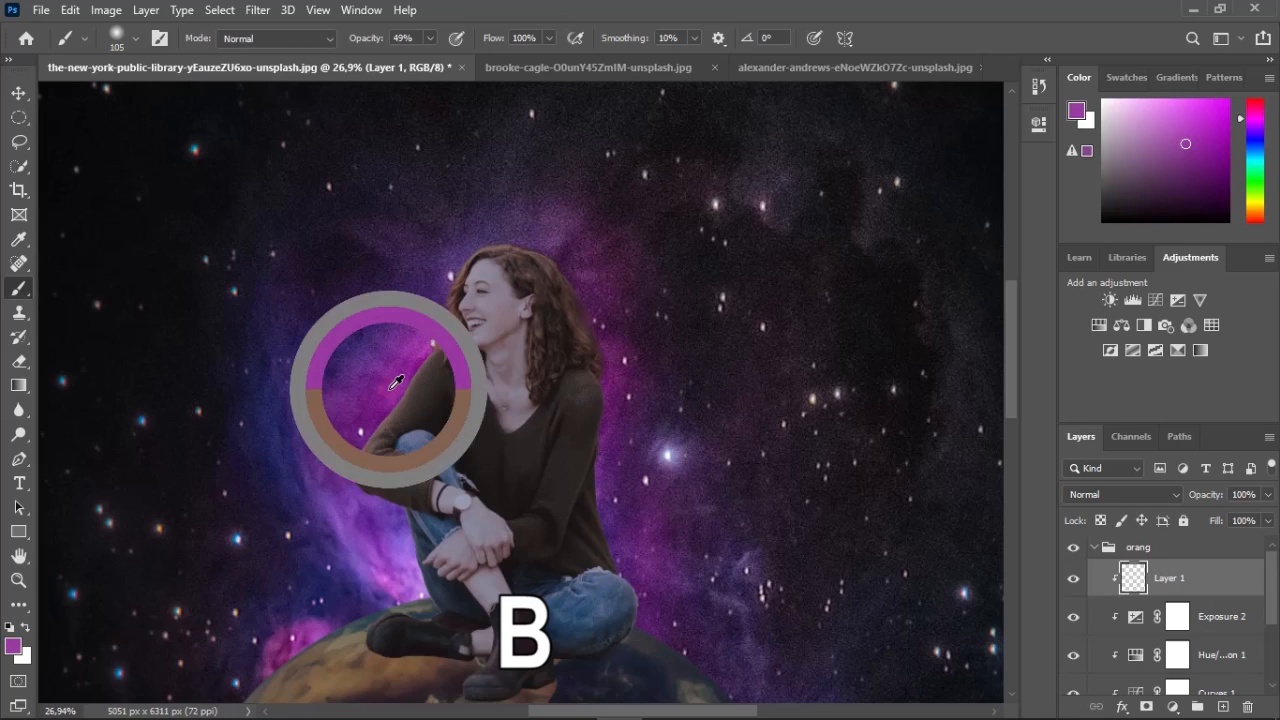
key(bracketright)
key(bracketright)
key(bracketright)
key(bracketright)
key(bracketright)
key(bracketright)
key(bracketright)
key(bracketright)
key(bracketright)
key(bracketright)
key(bracketright)
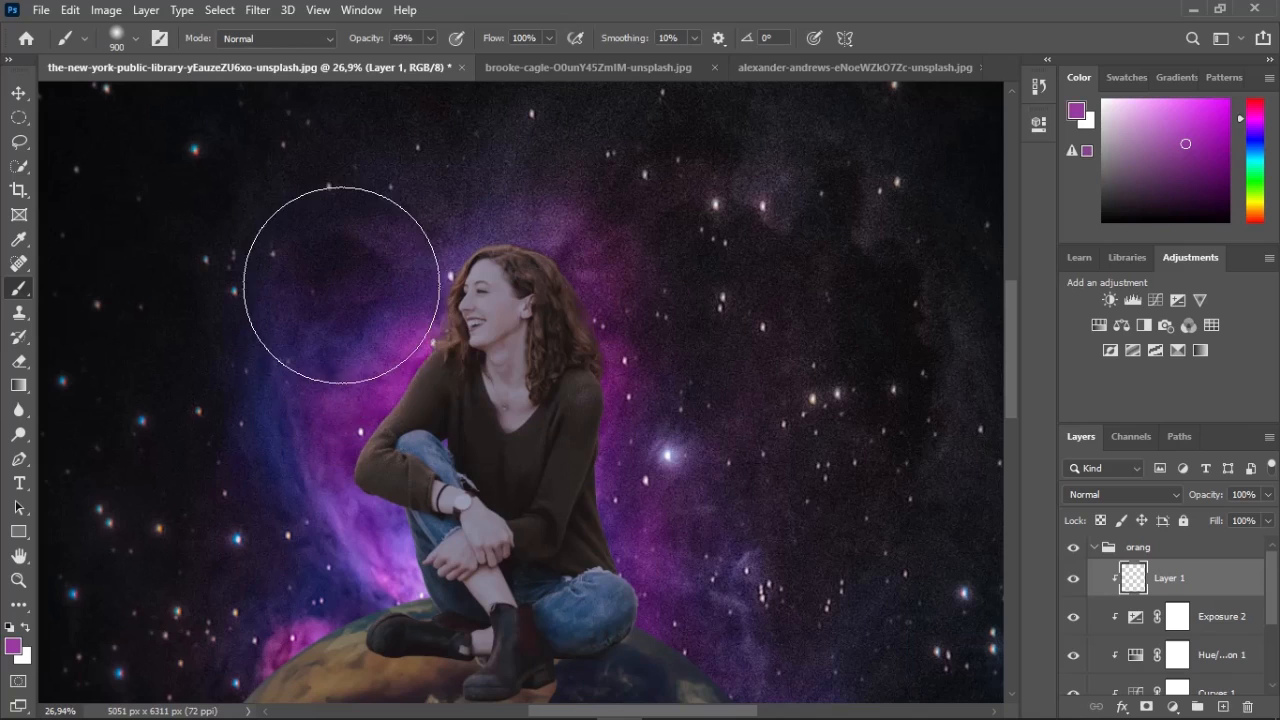
right_click(341, 285)
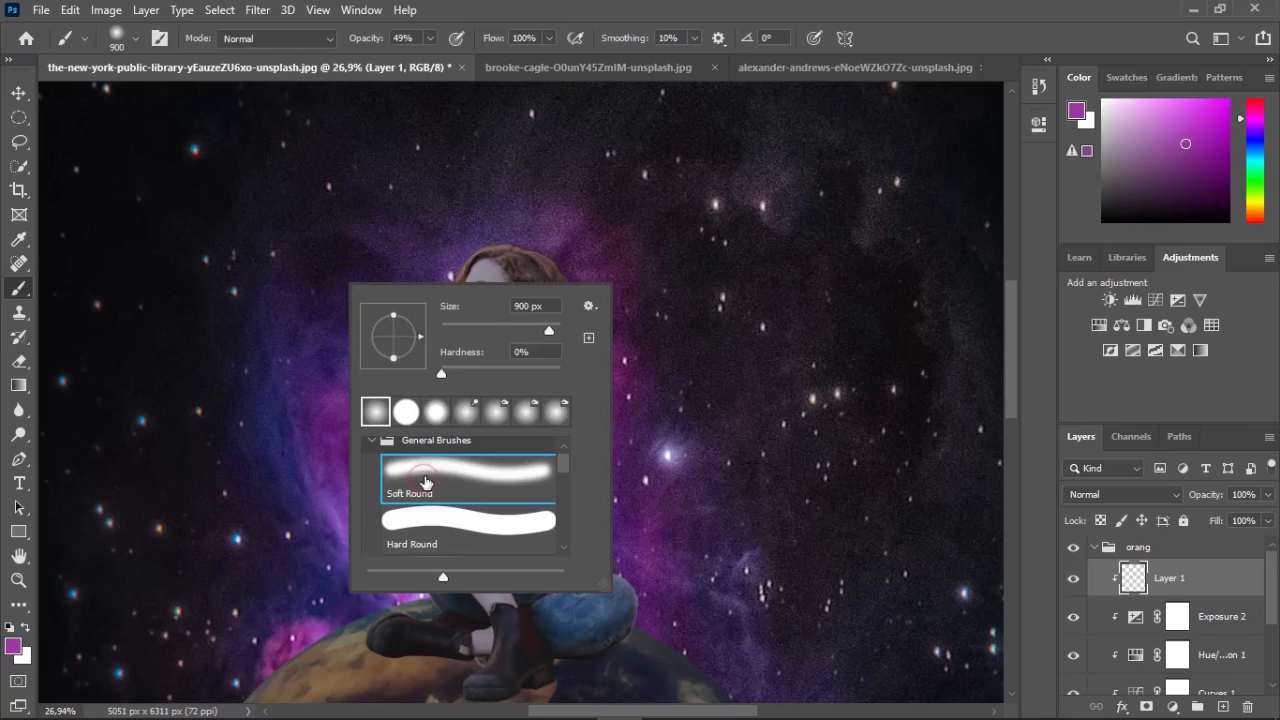
click(644, 4)
Paint a soft purple glow over the woman's hair, face and sleeve on the clipped layer
mouse_move(403, 188)
mouse_down()
mouse_move(396, 258)
mouse_move(266, 435)
mouse_move(270, 512)
mouse_move(223, 405)
mouse_move(318, 245)
mouse_move(515, 135)
mouse_move(633, 202)
mouse_move(693, 391)
mouse_move(716, 604)
mouse_move(725, 554)
mouse_move(705, 290)
mouse_move(472, 122)
mouse_move(303, 299)
mouse_move(275, 539)
mouse_move(236, 514)
mouse_move(229, 457)
mouse_up()
scroll(232, 460, down, 3)
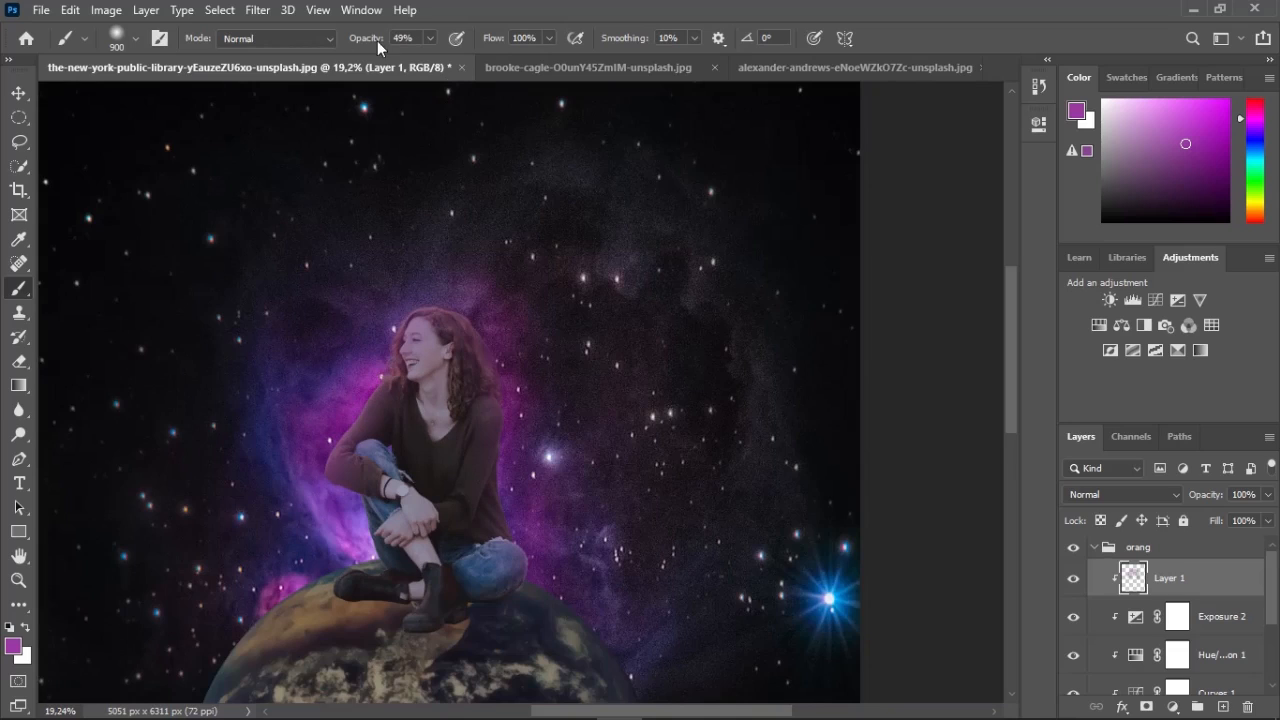
scroll(352, 330, up, 5)
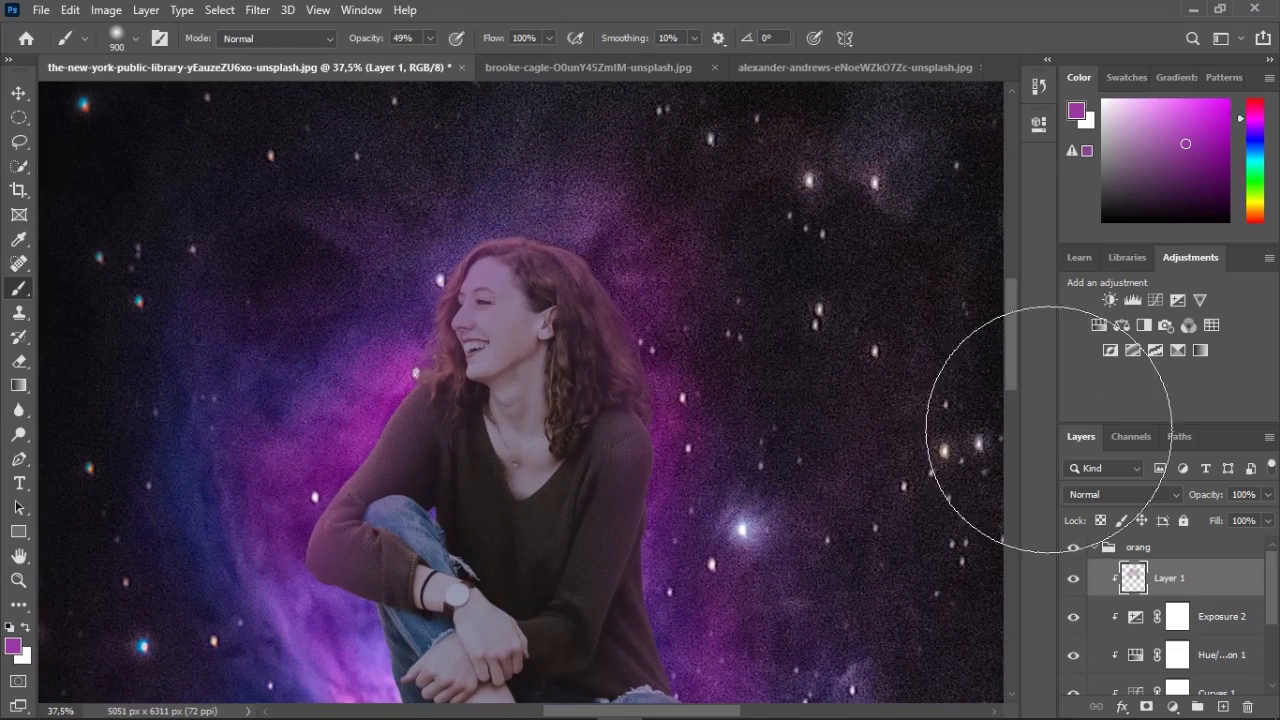
Set the glow layer's Blend If for the underlying layer to a split shadow range of 22 / 74 and apply it
double_click(1224, 582)
drag(658, 31, 1075, 44)
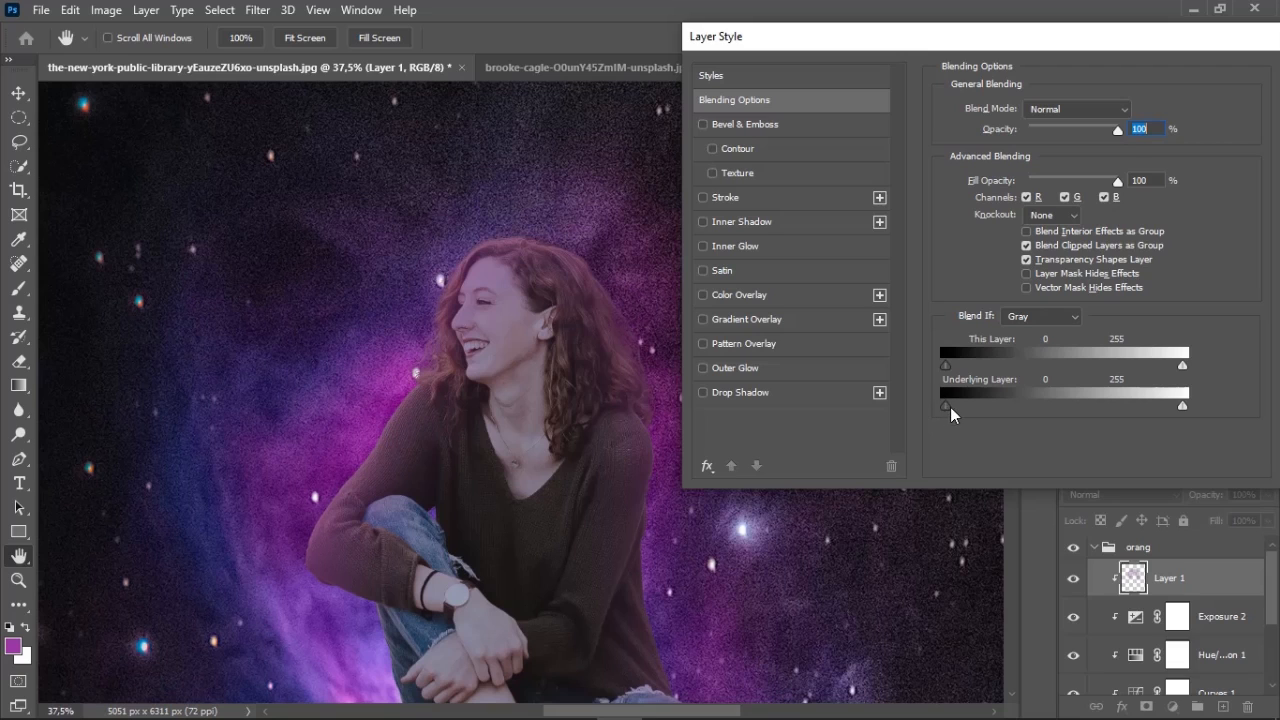
drag(947, 407, 984, 410)
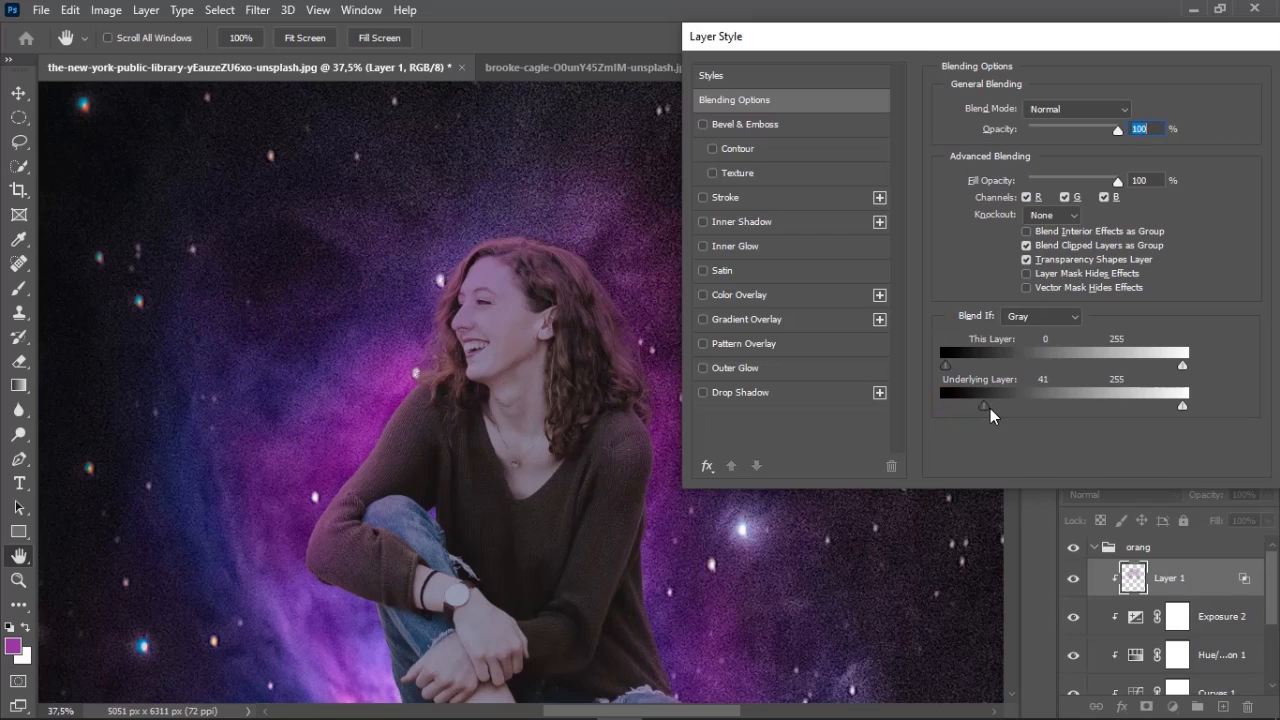
drag(986, 406, 1014, 408)
drag(1102, 36, 851, 47)
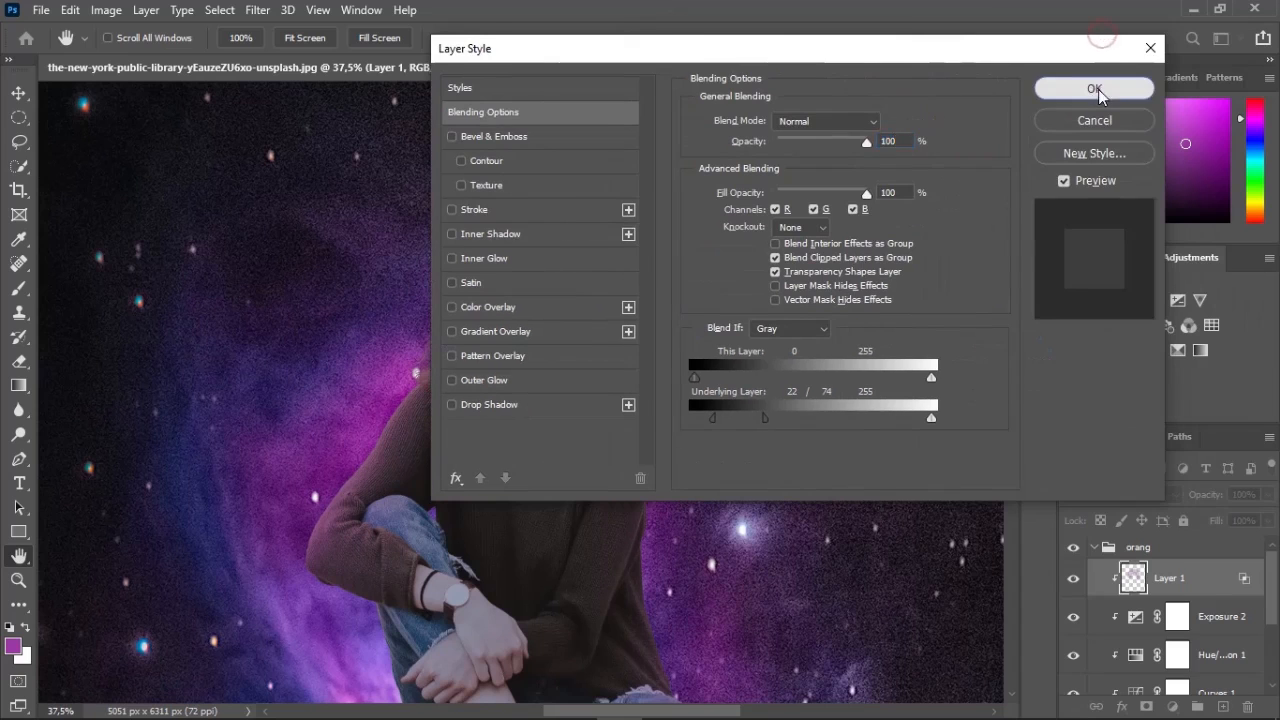
click(1097, 89)
Add a clipped Exposure adjustment above Exposure 1 in the bumi group and set its Exposure to -2.11
scroll(598, 443, down, 2)
key(ctrl+0)
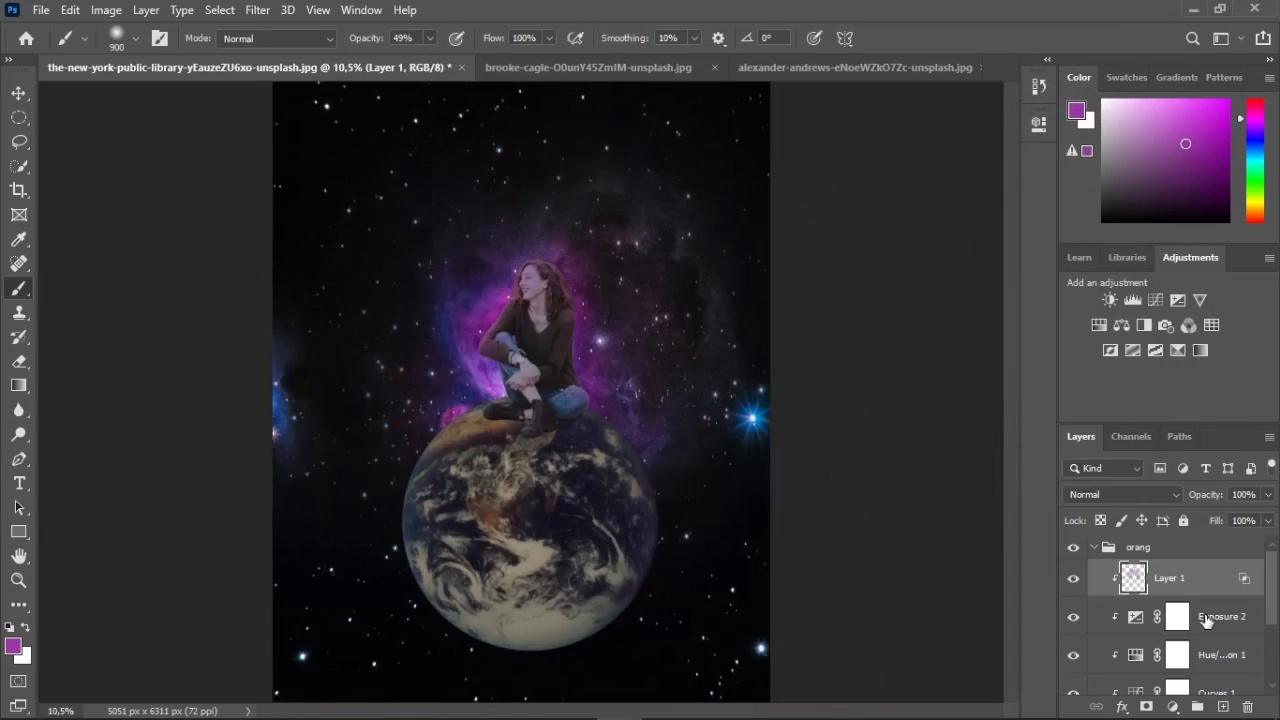
click(1094, 548)
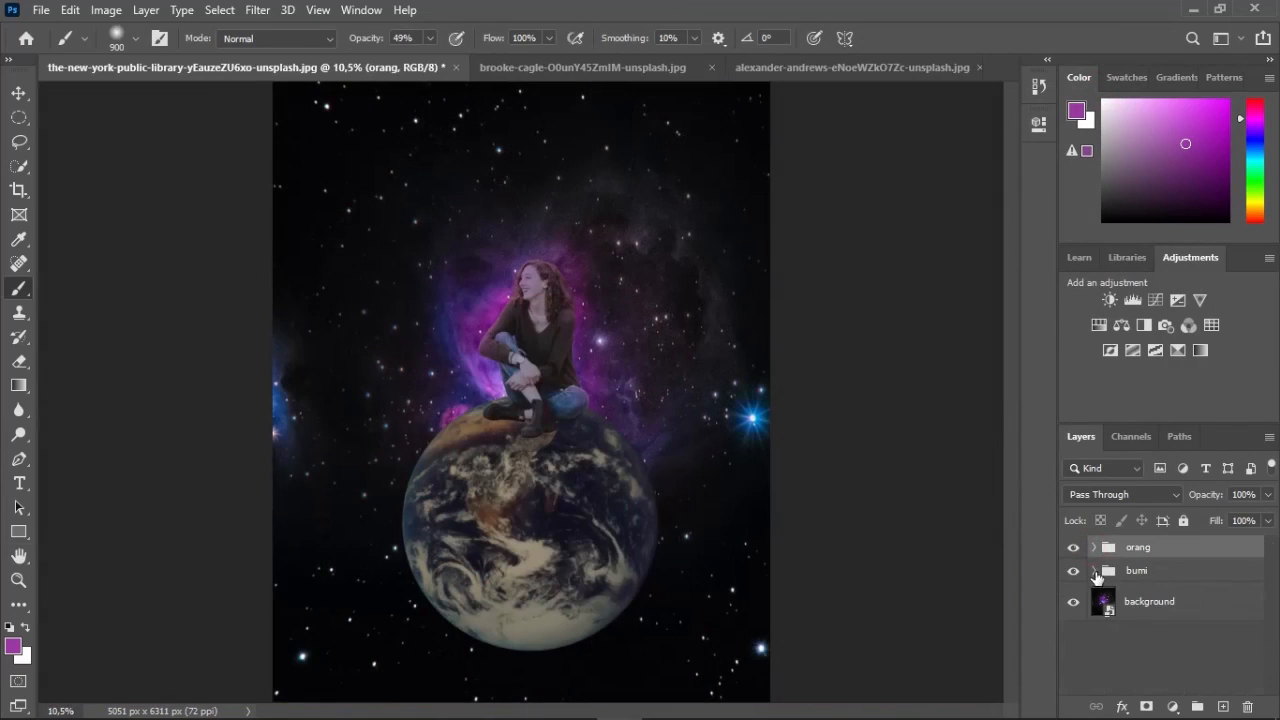
click(1094, 570)
click(1235, 610)
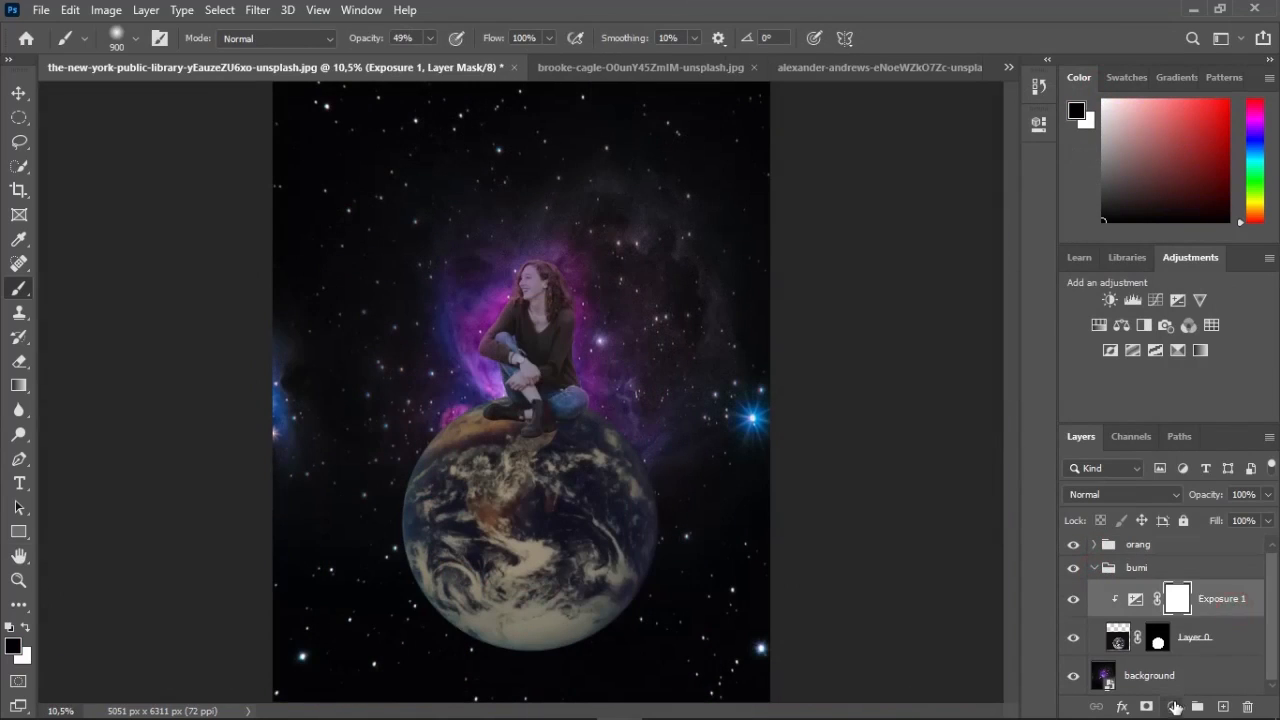
click(1172, 707)
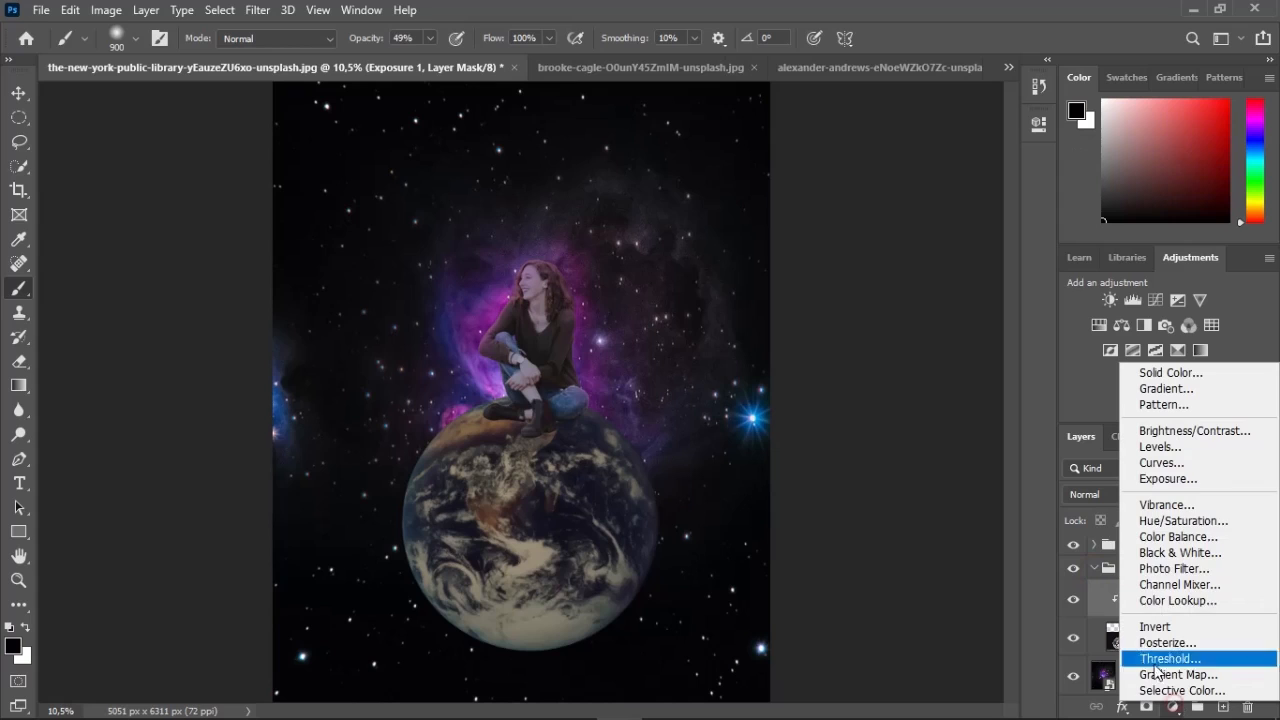
click(1158, 480)
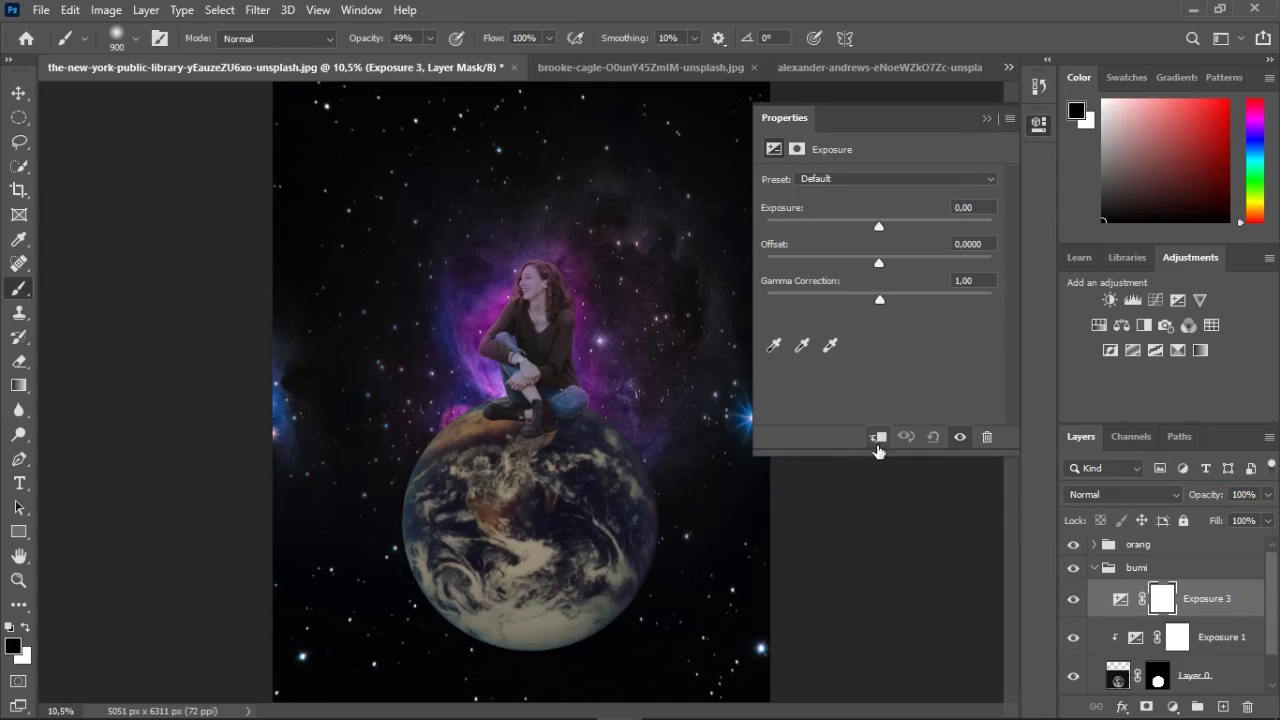
click(878, 437)
drag(878, 227, 844, 236)
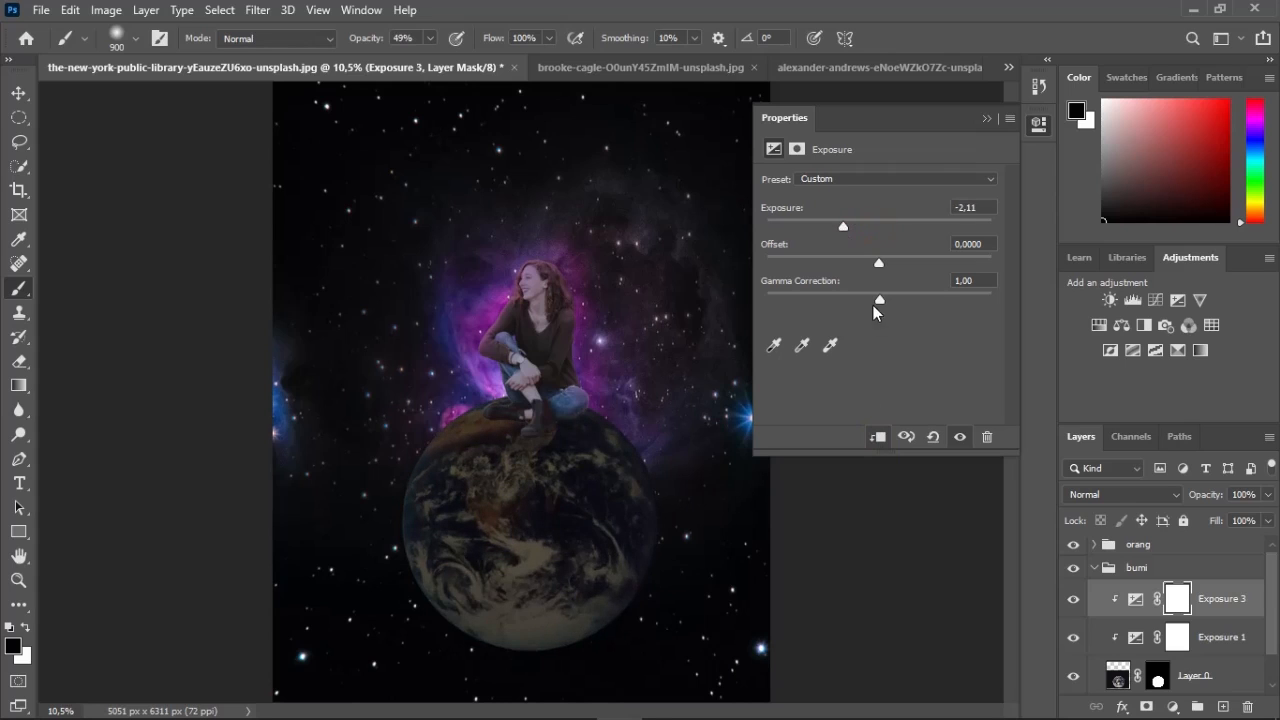
Set the bumi group's upper Exposure adjustment to Exposure -0.89 and Gamma Correction 0.81
drag(880, 300, 900, 303)
drag(843, 227, 855, 231)
drag(898, 296, 895, 298)
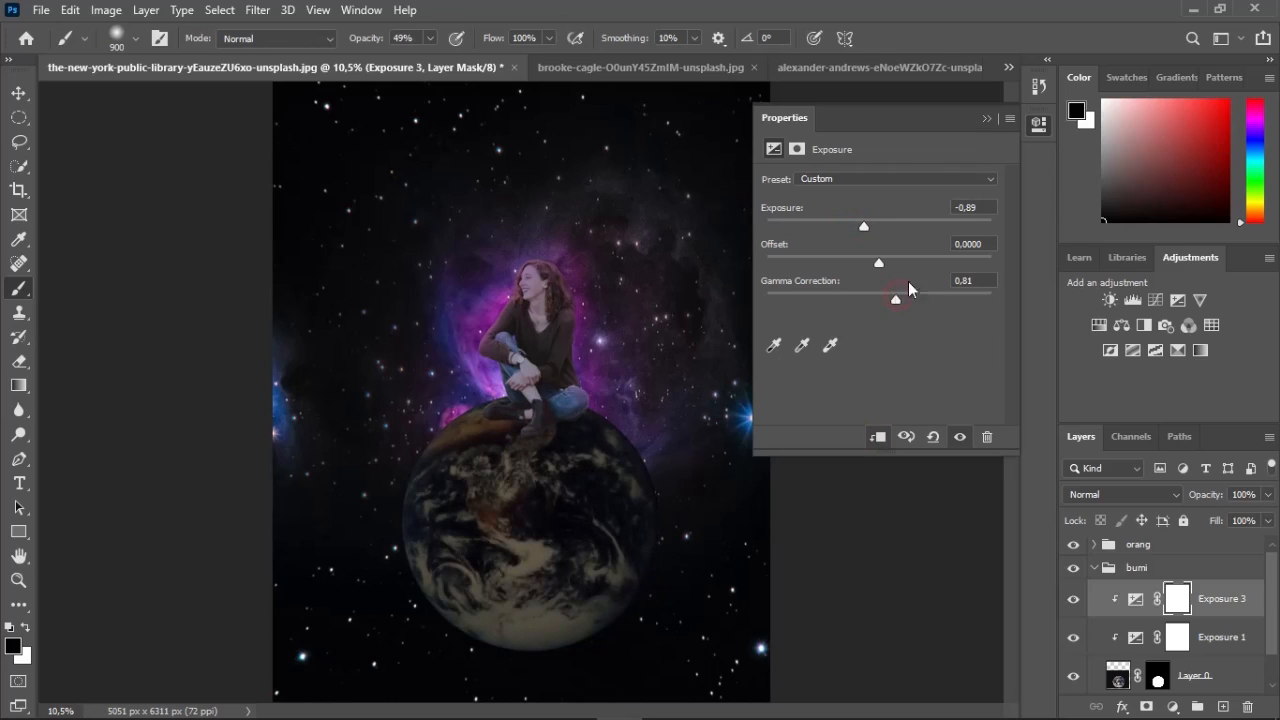
click(986, 119)
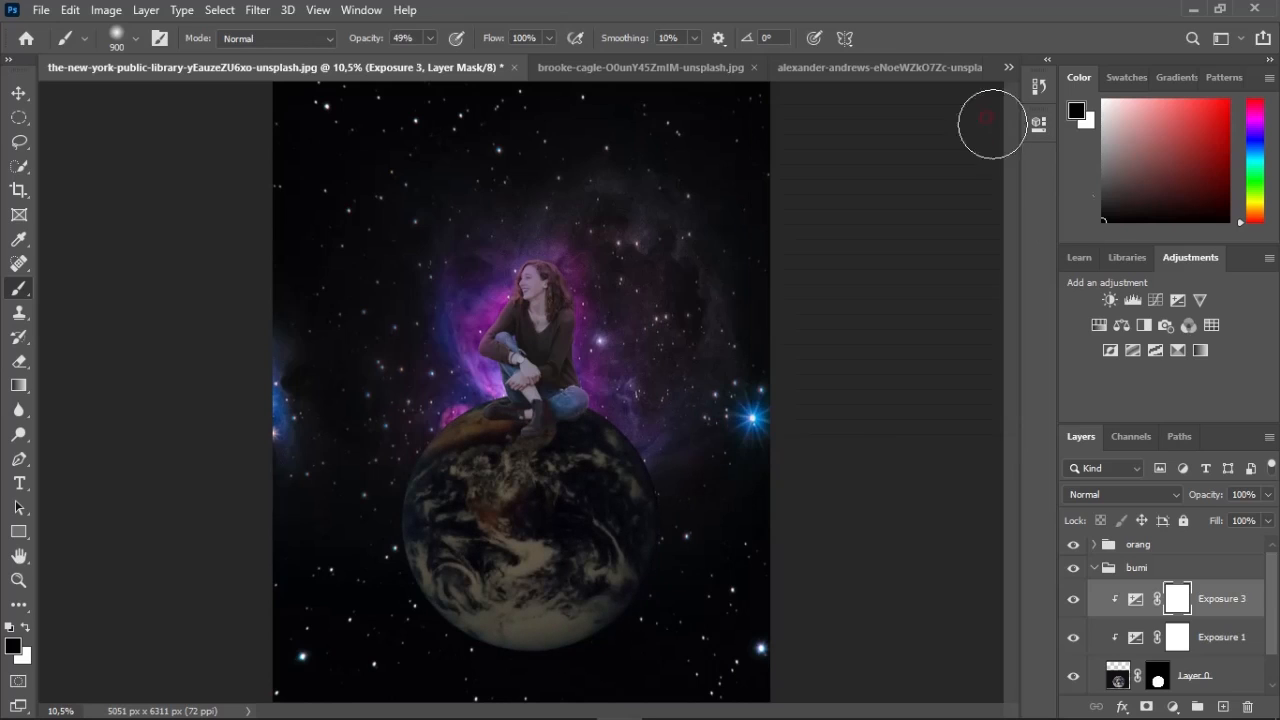
Rename the upper Exposure adjustment in the bumi group to "bayangan orang" and invert its layer mask to black
double_click(1215, 599)
text(bayangan orang)
key(Return)
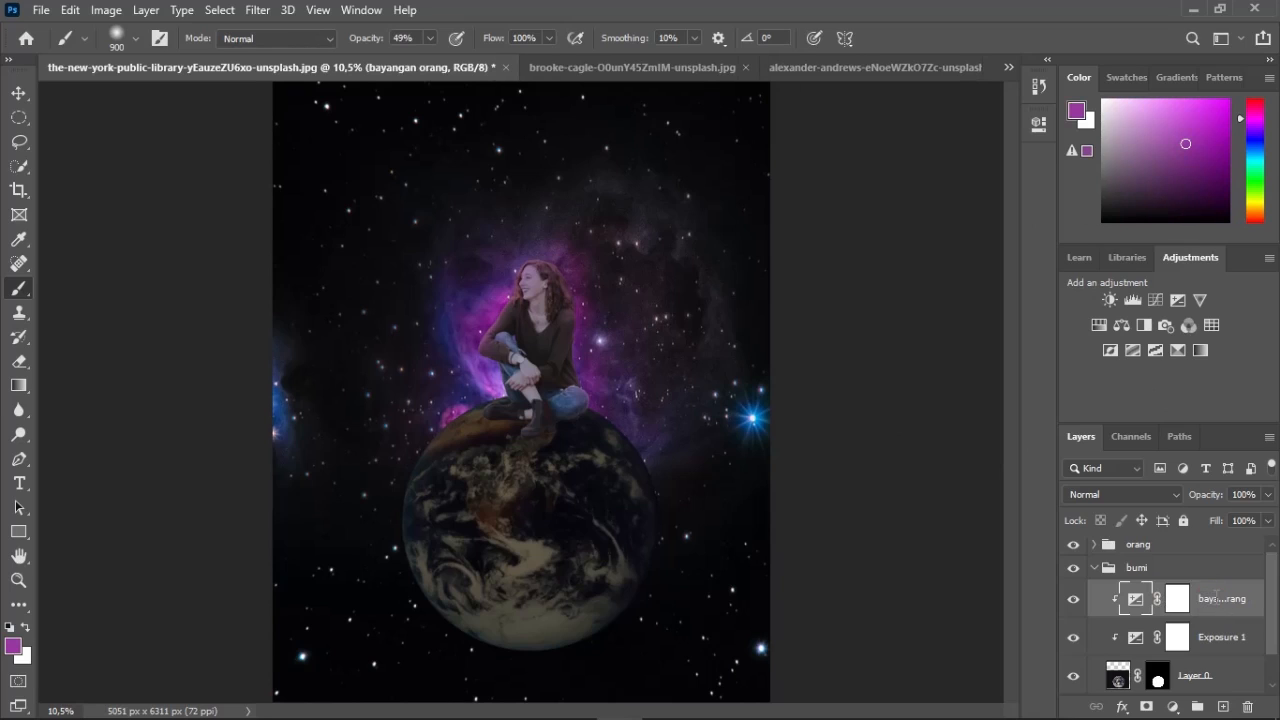
click(1176, 599)
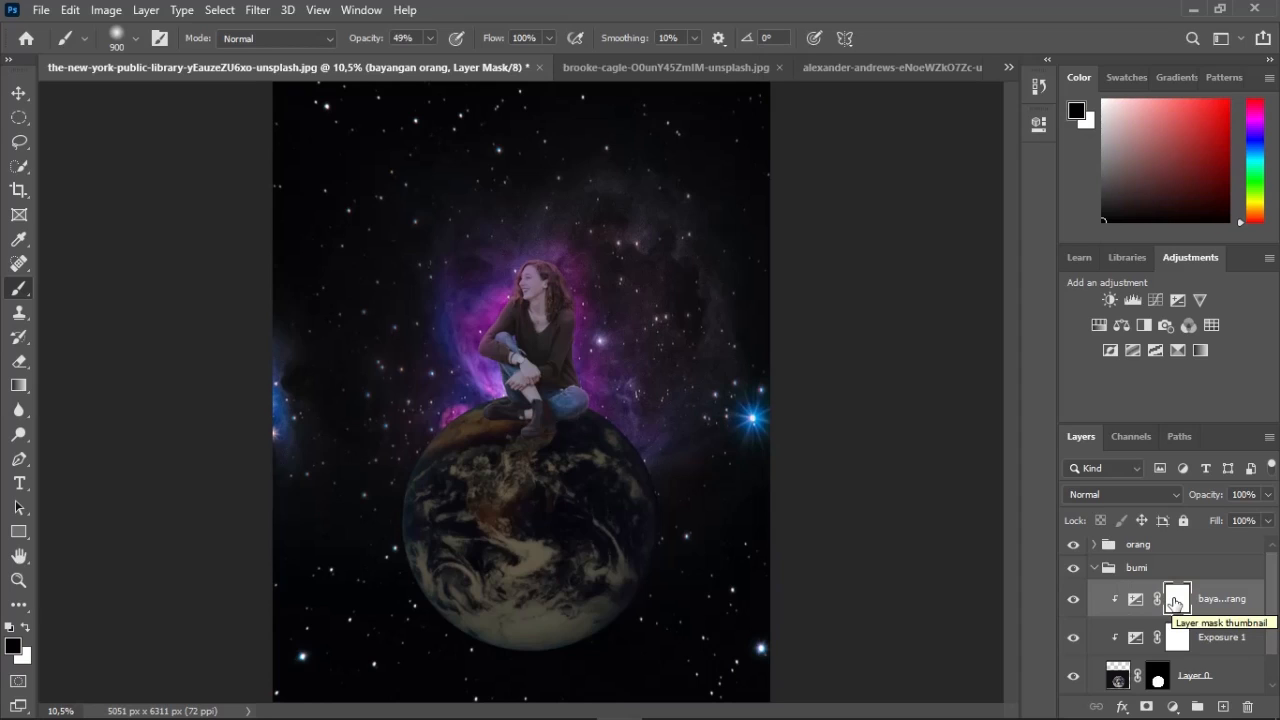
key(ctrl+i)
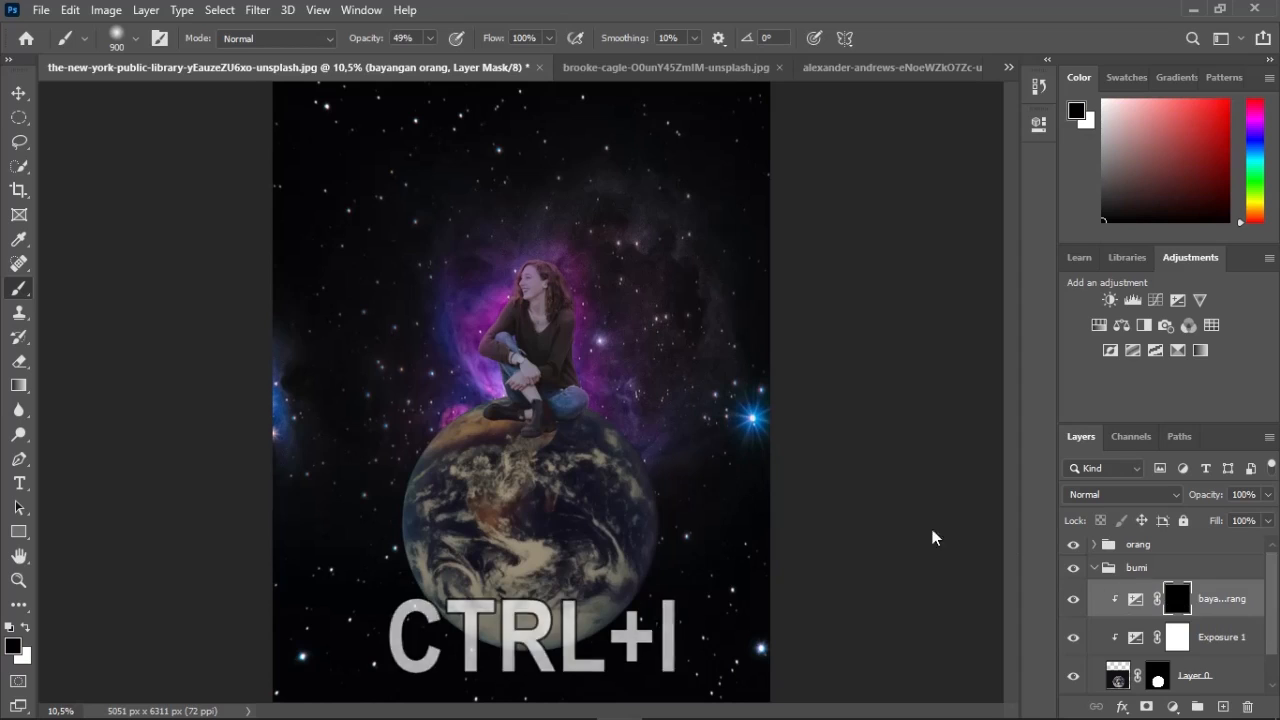
Set up the brush for painting the shadow mask with white as foreground, 400 px size and 100% opacity
scroll(530, 420, up, 3)
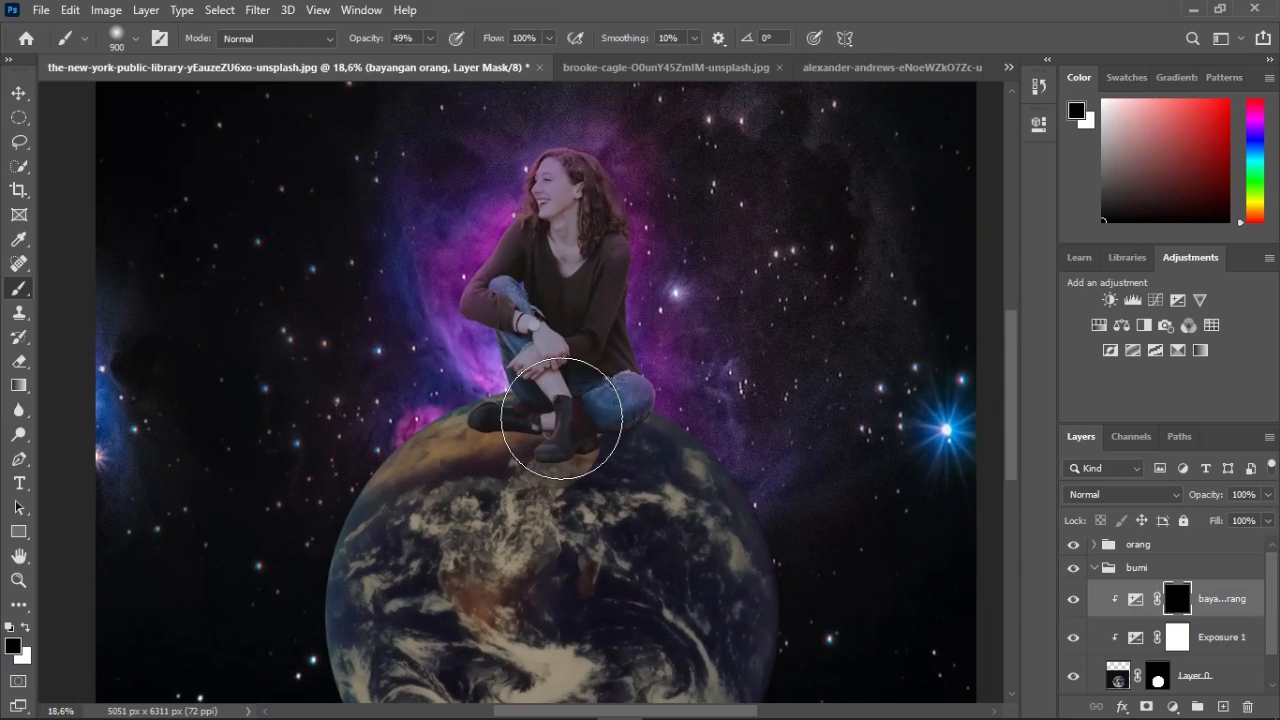
key(bracketleft)
key(bracketleft)
key(bracketleft)
key(bracketleft)
key(bracketleft)
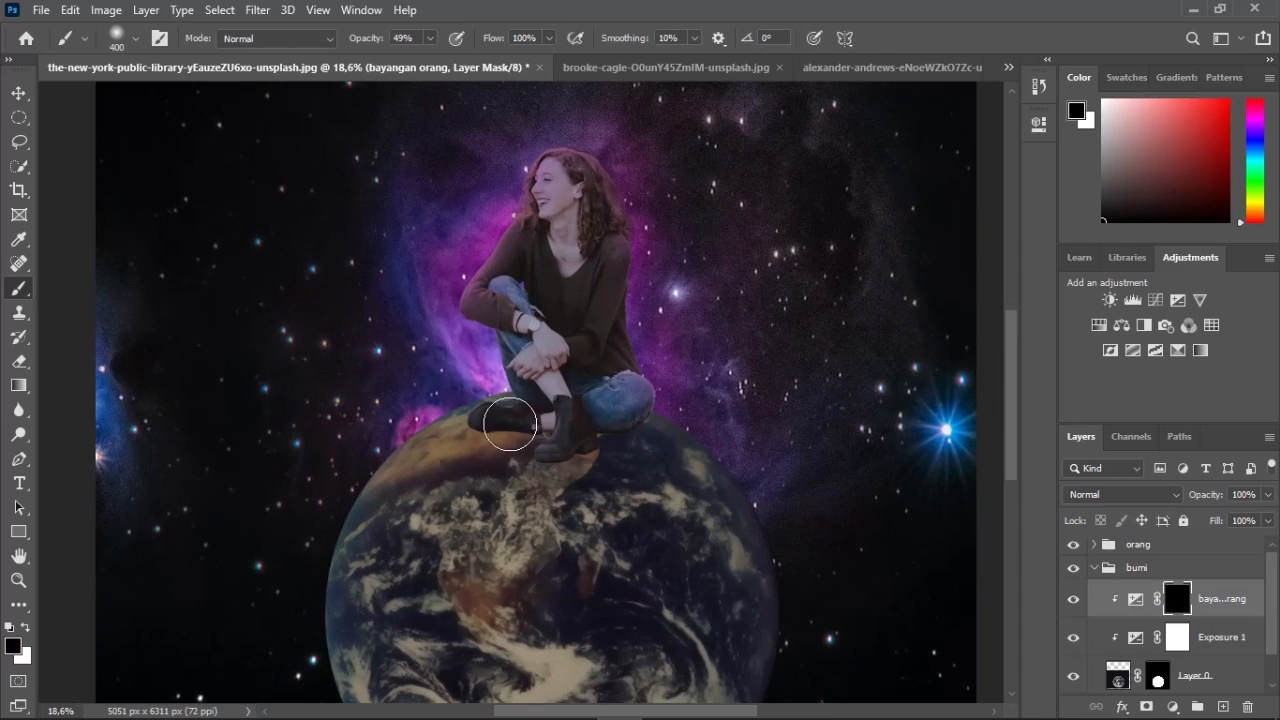
scroll(511, 443, up, 2)
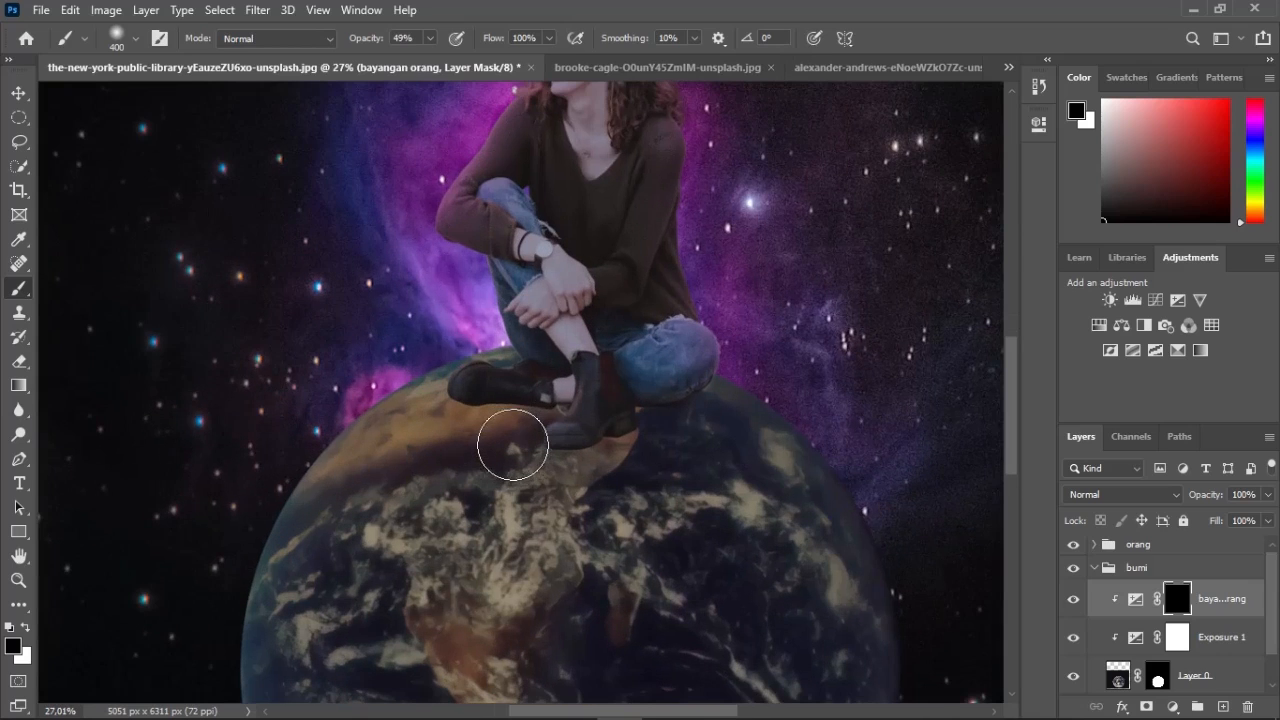
key(b)
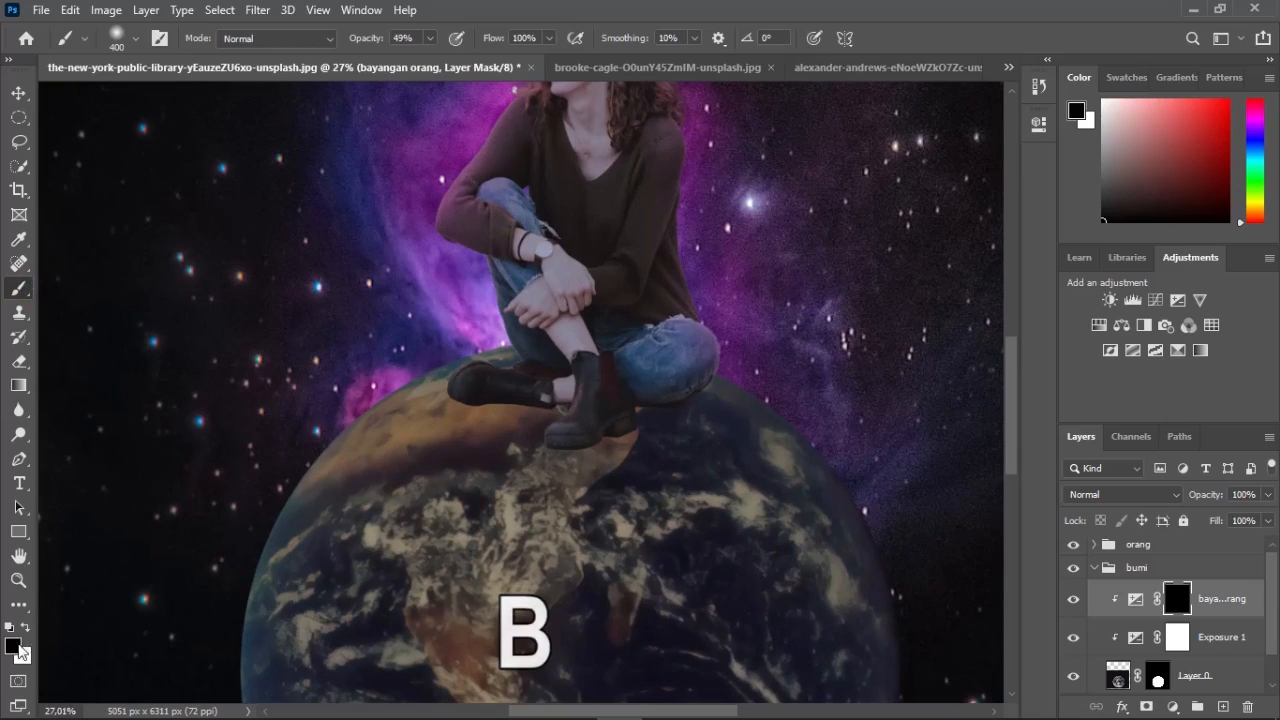
key(x)
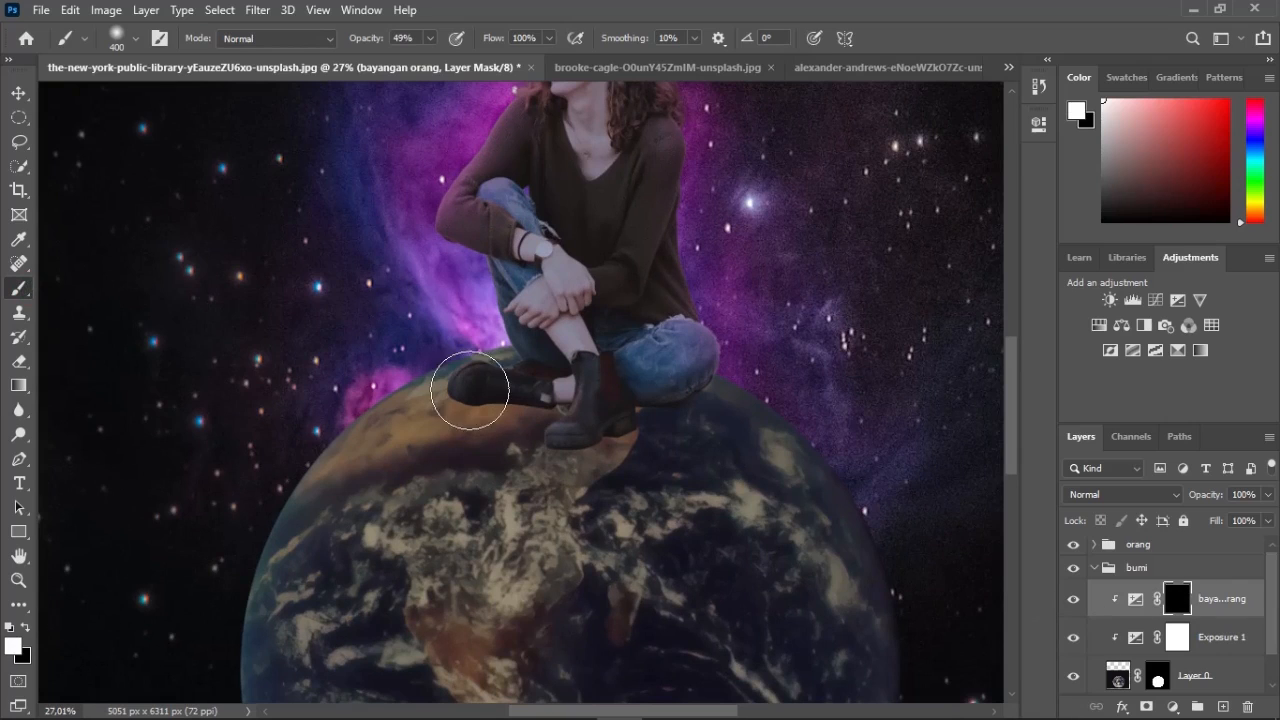
drag(367, 43, 473, 31)
Paint the contact shadow onto the Earth beneath the woman's legs and boots, and compare it with the layer hidden
mouse_move(581, 357)
mouse_down()
mouse_move(548, 408)
mouse_move(573, 427)
mouse_move(693, 391)
mouse_move(723, 362)
mouse_move(588, 420)
mouse_move(563, 418)
mouse_move(543, 384)
mouse_move(481, 360)
mouse_move(518, 348)
mouse_move(460, 369)
mouse_move(549, 375)
mouse_move(529, 374)
mouse_move(551, 407)
mouse_move(643, 386)
mouse_move(580, 432)
mouse_move(726, 382)
mouse_move(598, 431)
mouse_move(547, 331)
mouse_up()
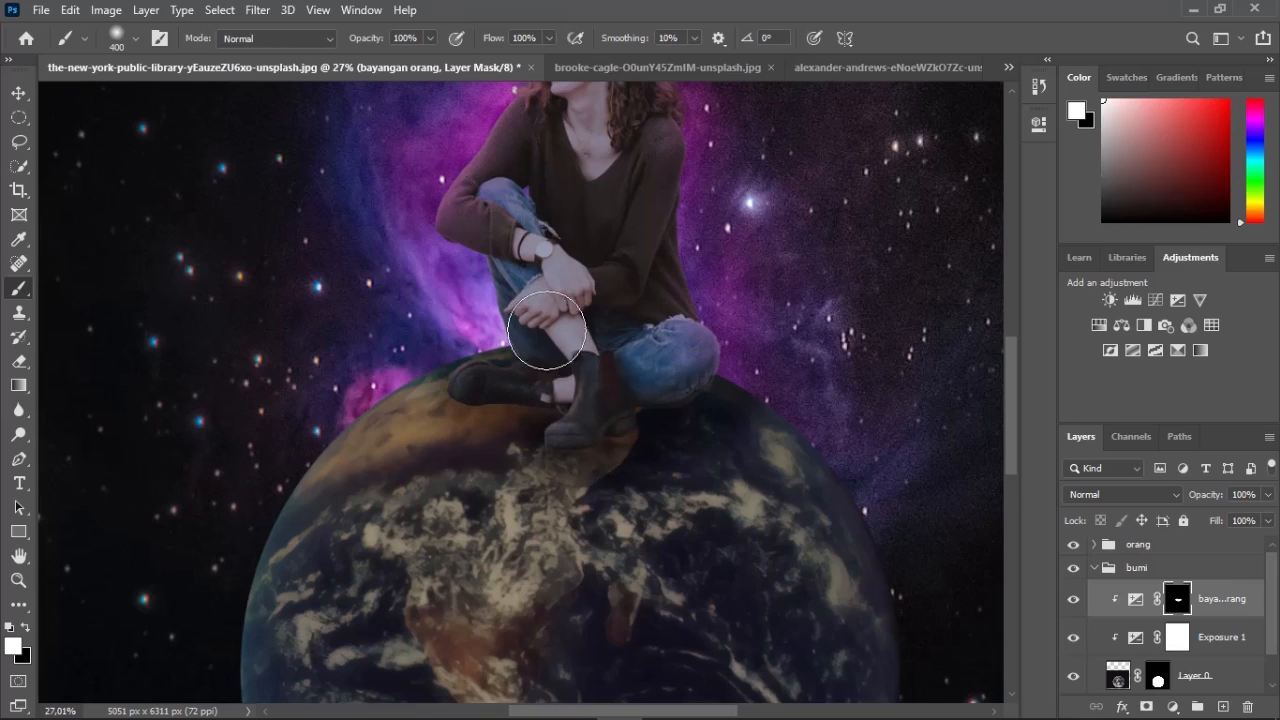
click(1073, 599)
click(1072, 599)
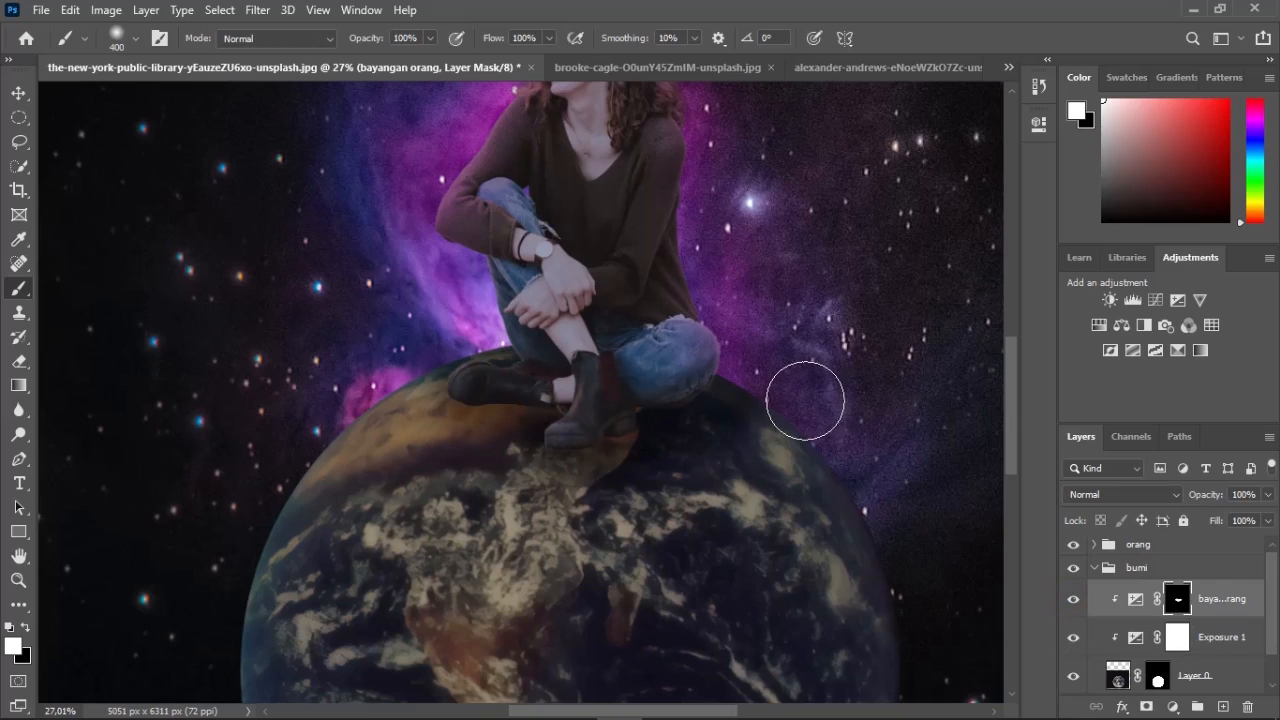
Mask back the excess shadow with black on the Earth beside the woman's knee, and restore white as foreground
key(x)
drag(773, 421, 739, 457)
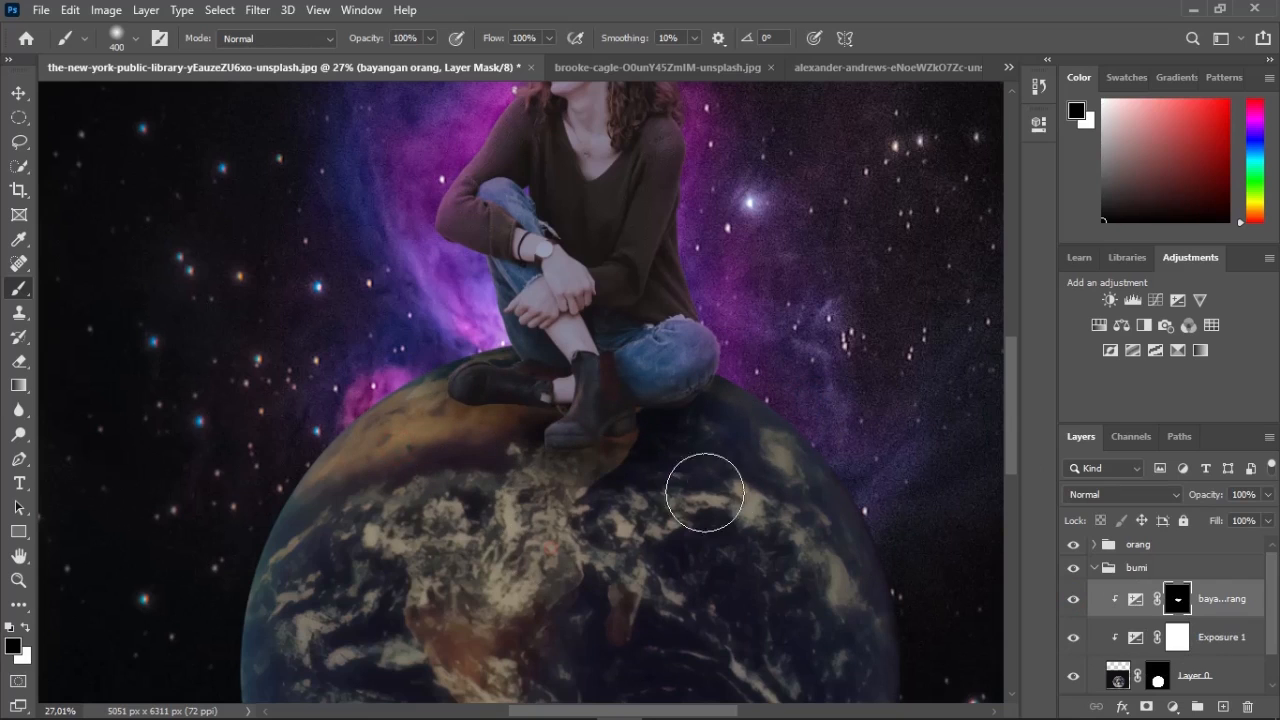
key(x)
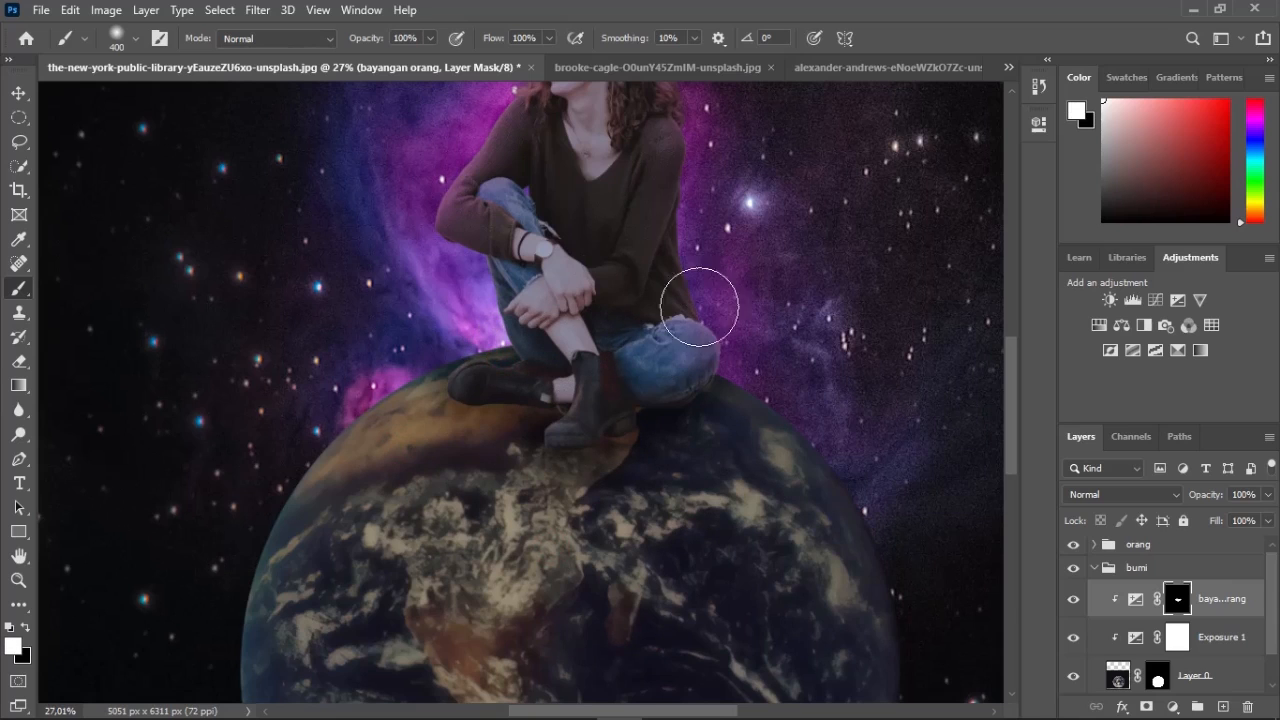
scroll(688, 360, down, 3)
scroll(685, 365, up, 2)
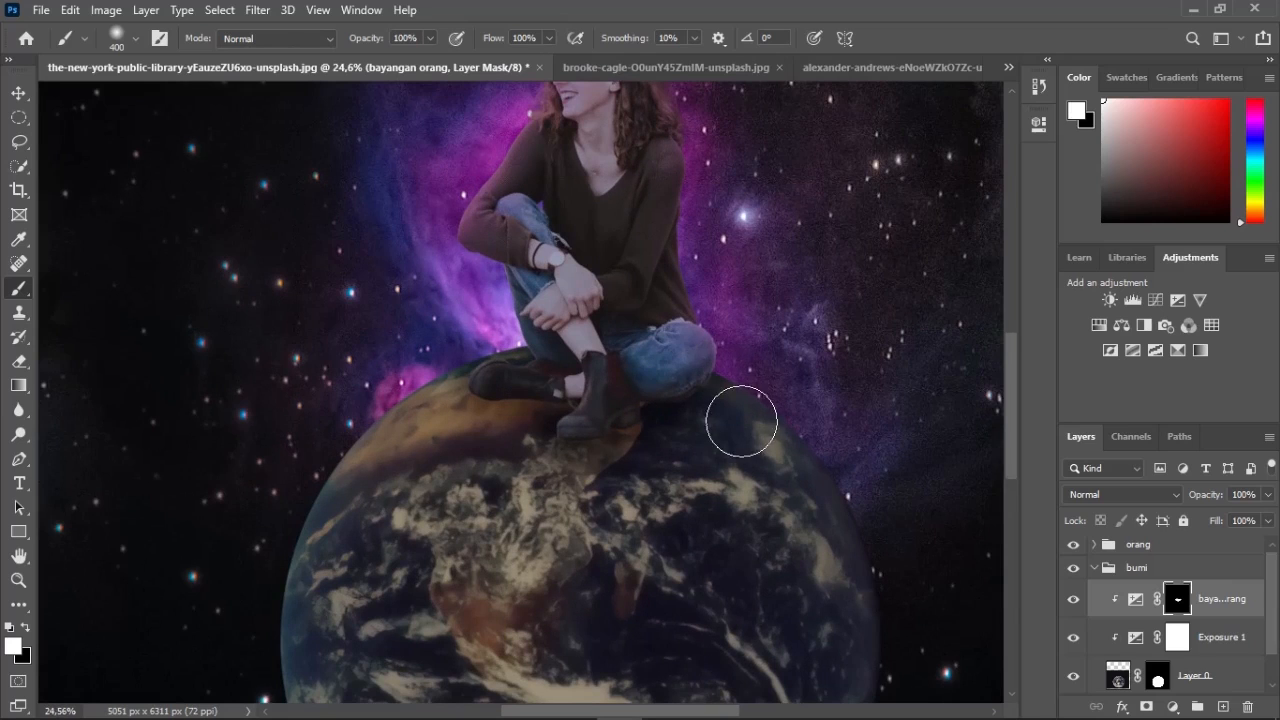
scroll(740, 420, up, 2)
Add an Exposure adjustment above Layer 1 in the orang group and clip it to the woman
click(1095, 568)
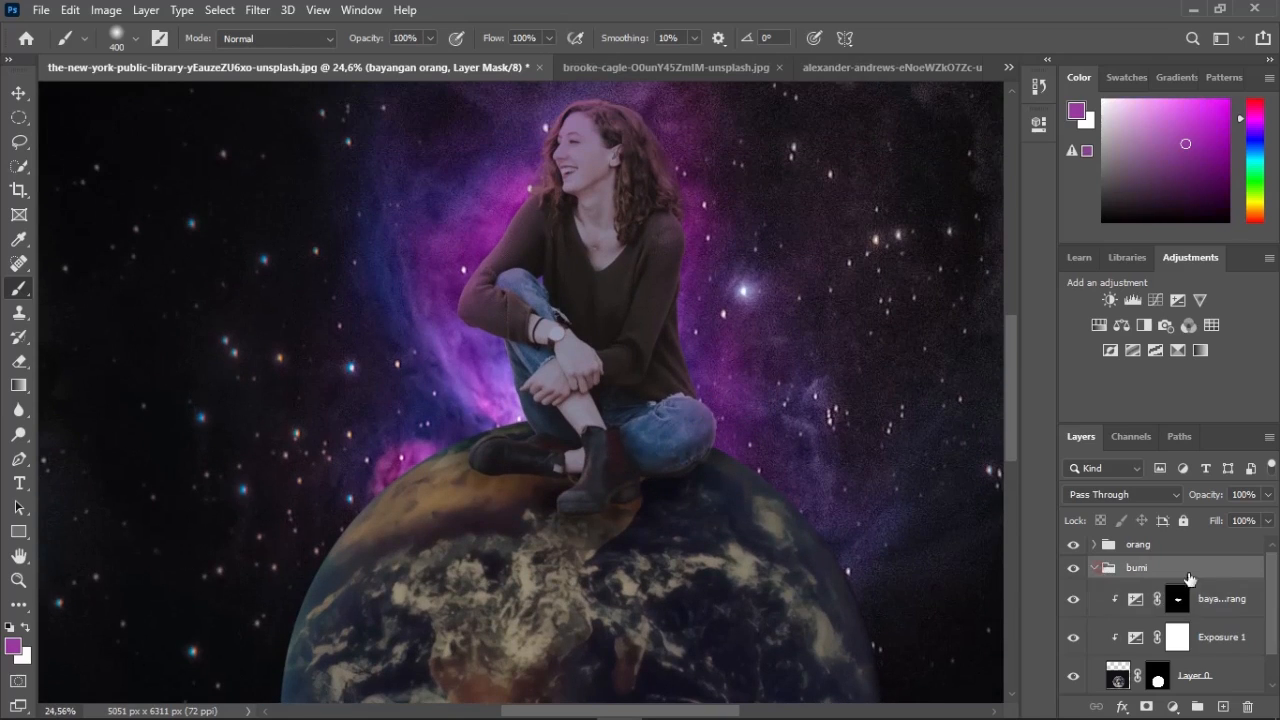
click(1094, 548)
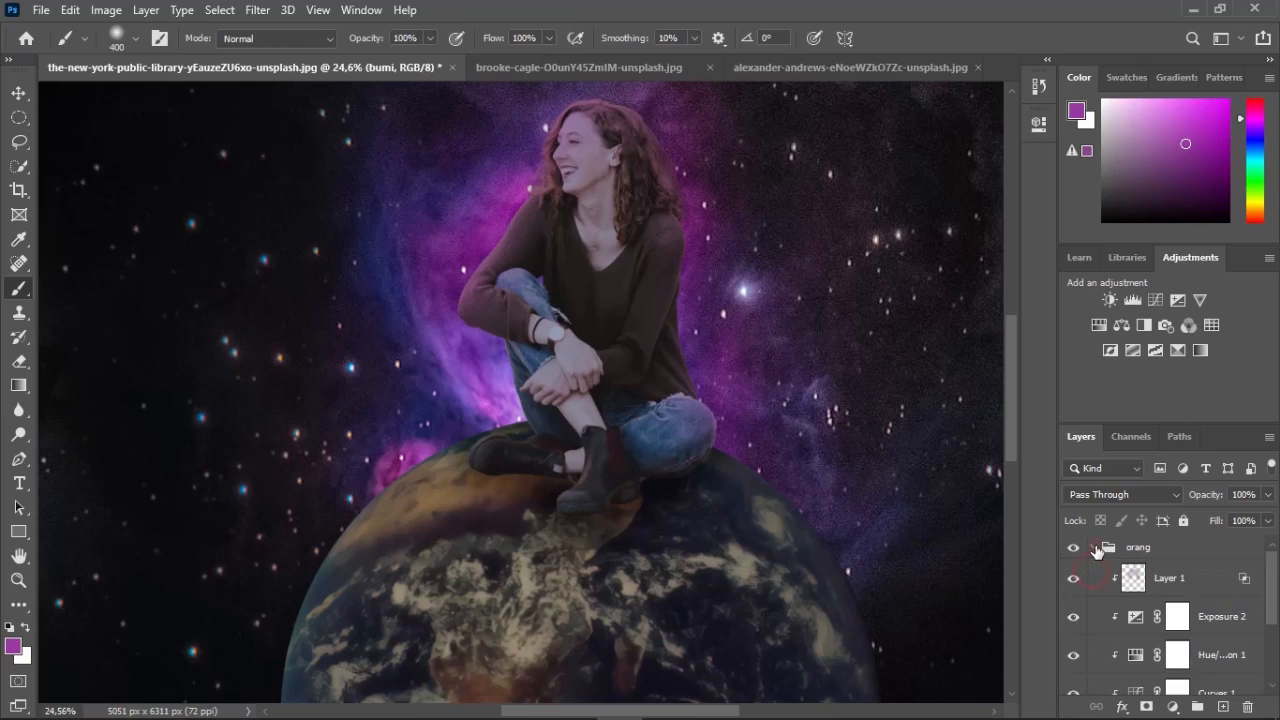
click(1192, 578)
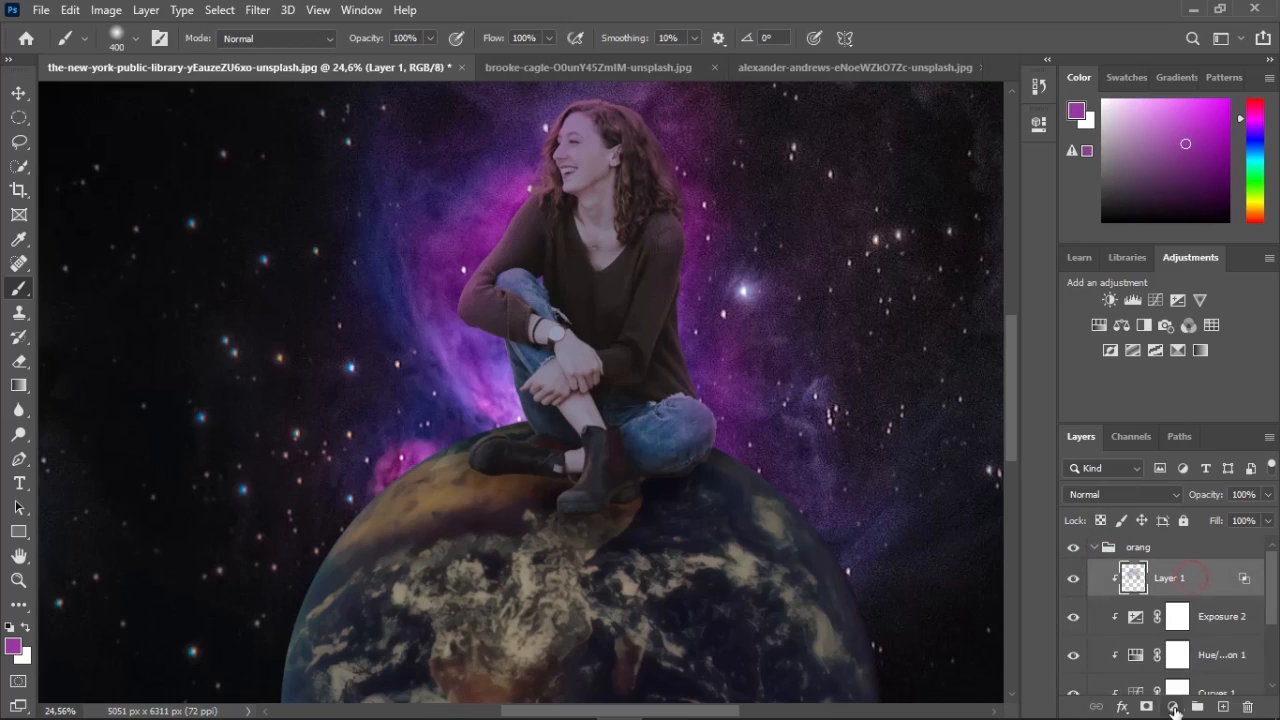
click(1173, 707)
click(1168, 485)
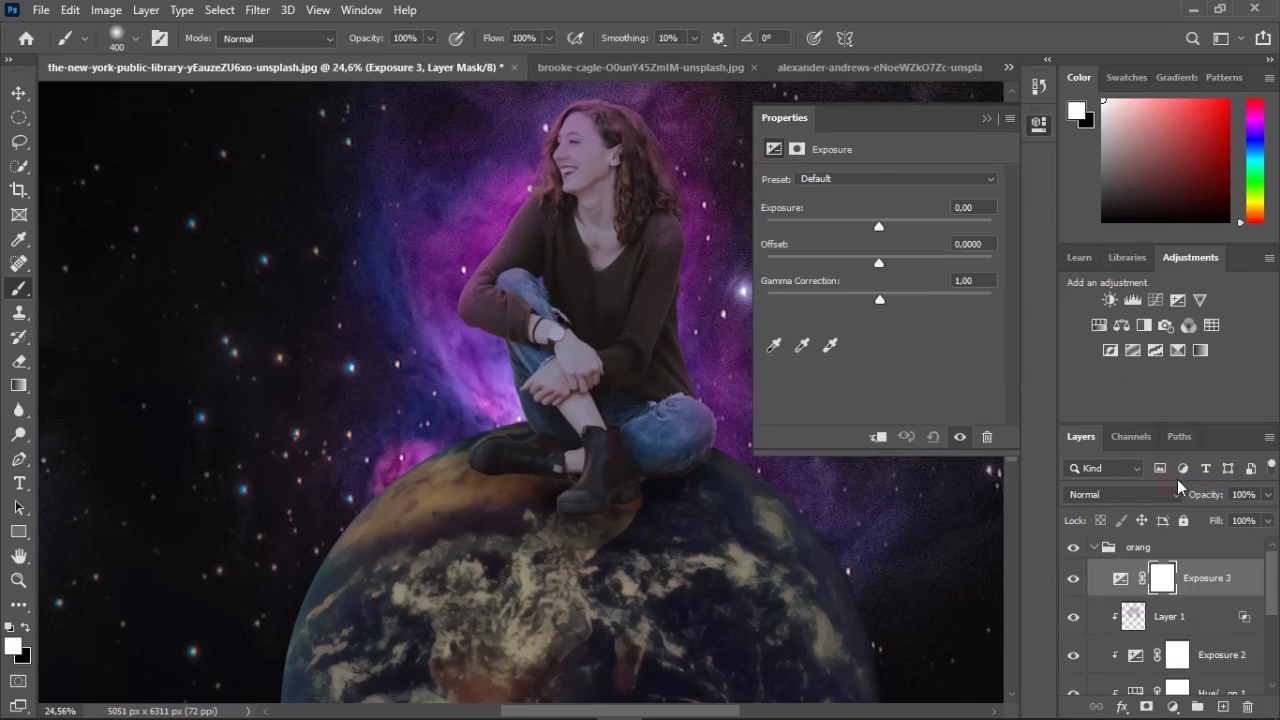
click(877, 437)
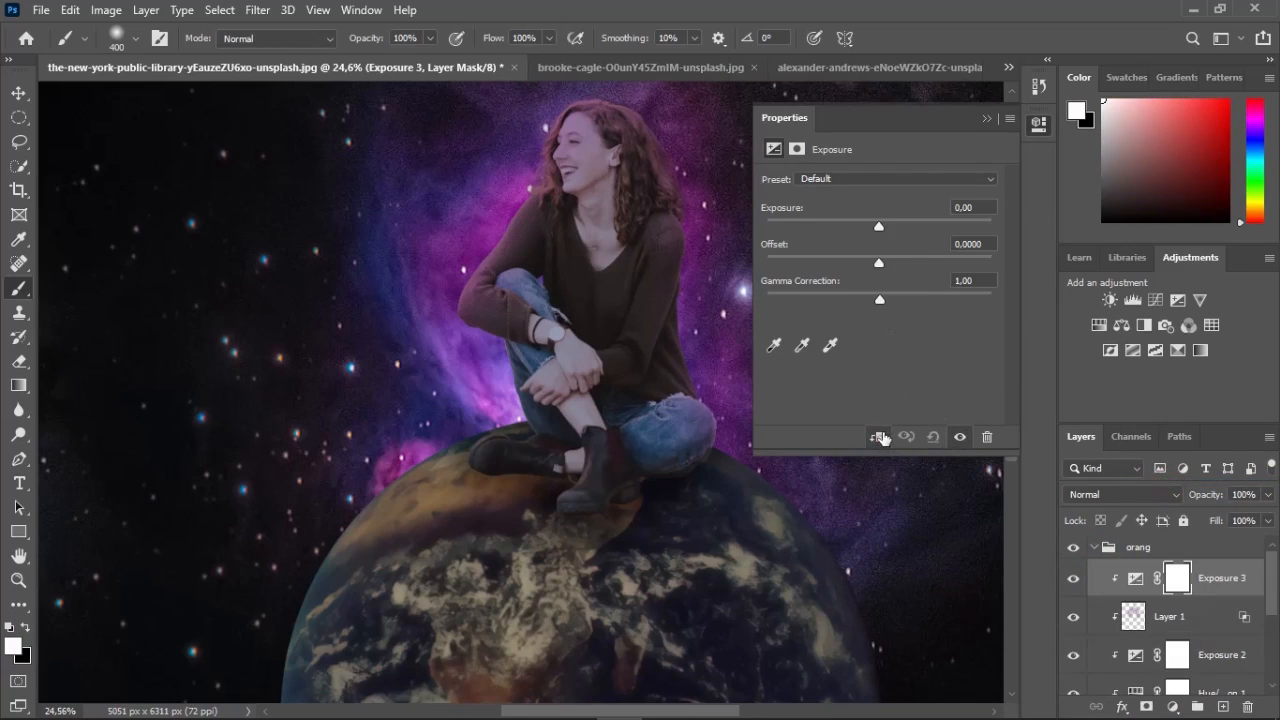
Set the woman's new clipped Exposure adjustment to Exposure -1.00 and Gamma Correction 0.90
drag(880, 227, 845, 233)
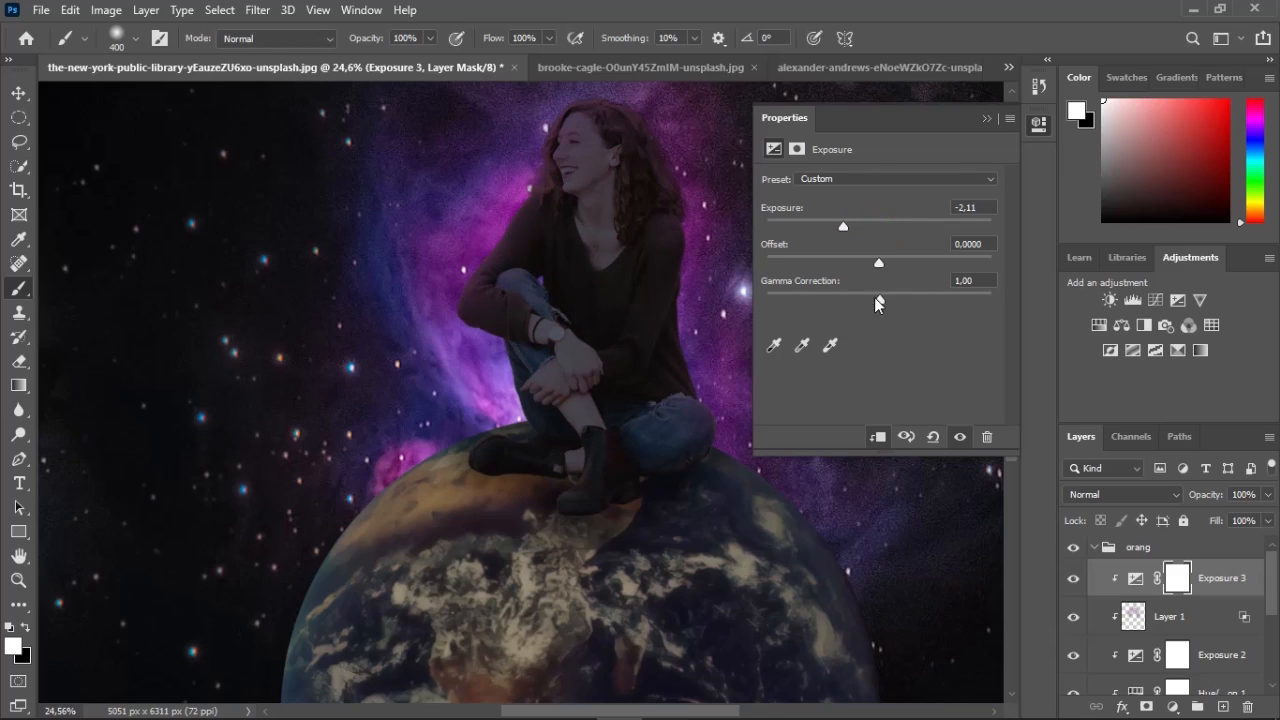
drag(848, 230, 866, 231)
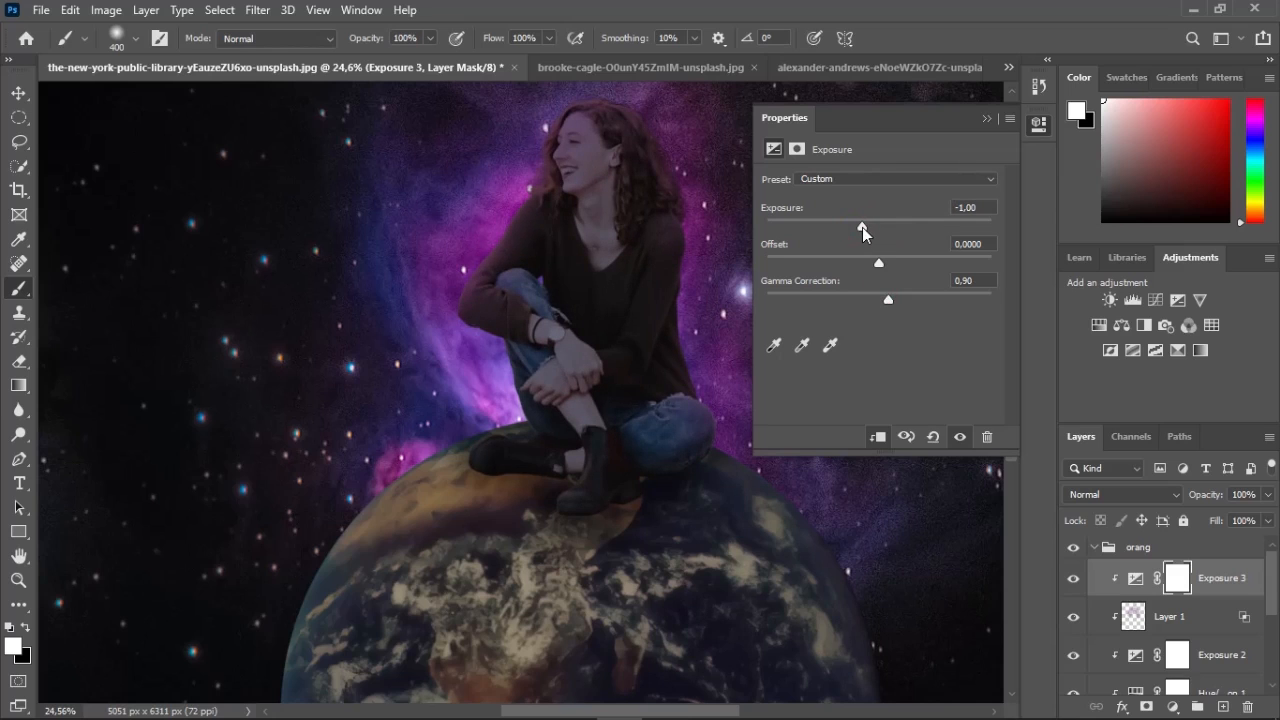
click(987, 118)
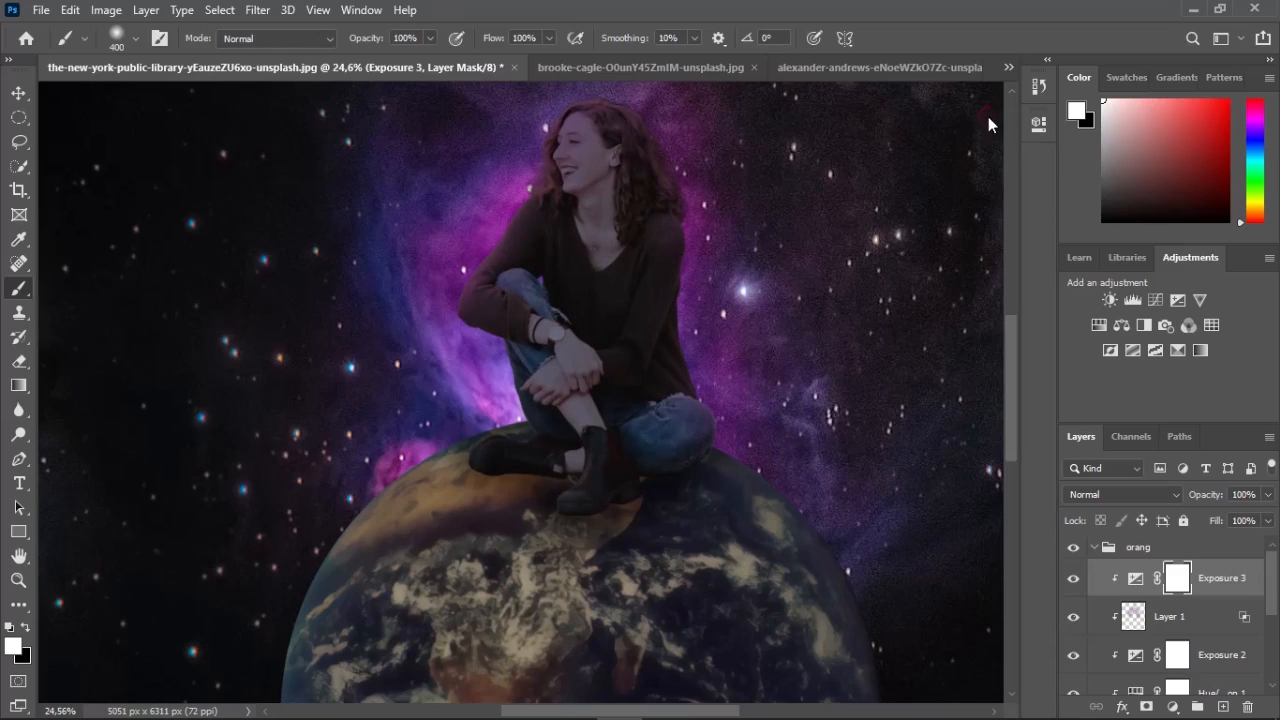
Invert the new adjustment's mask, paint shading over the woman's boots, lower the brush opacity to 71%, and compare with the layer hidden
key(ctrl+i)
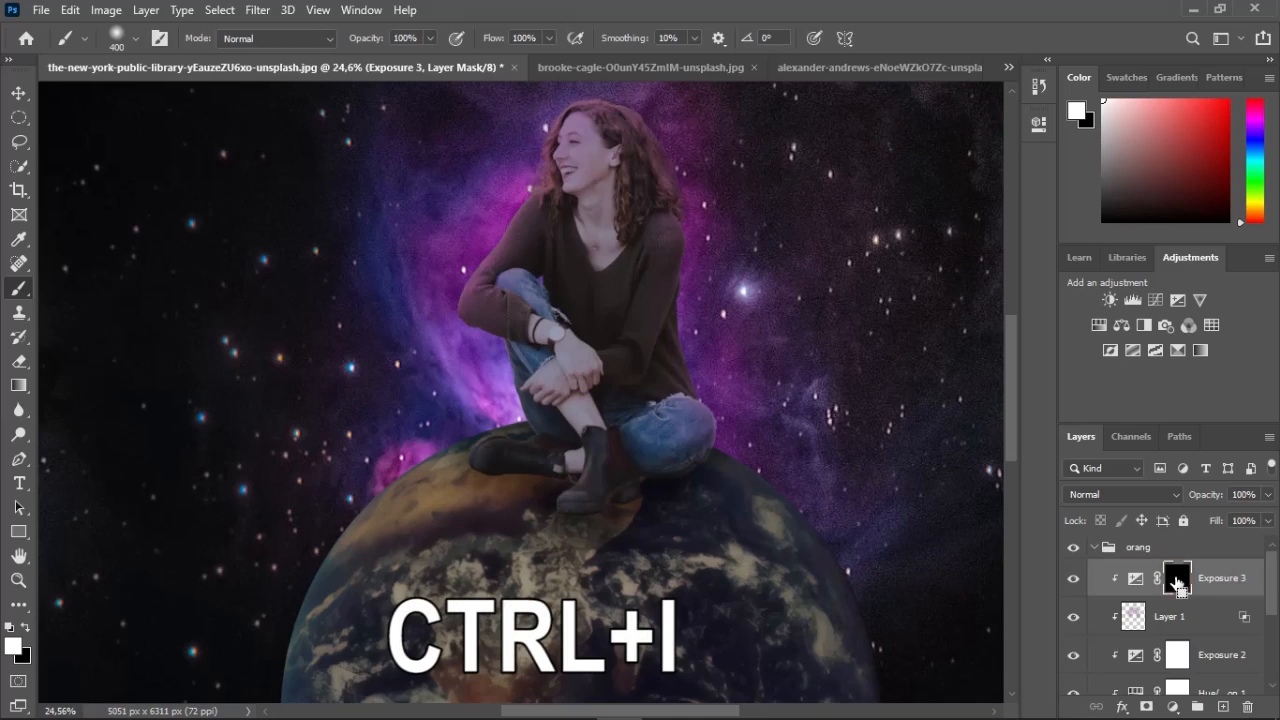
scroll(557, 523, up, 3)
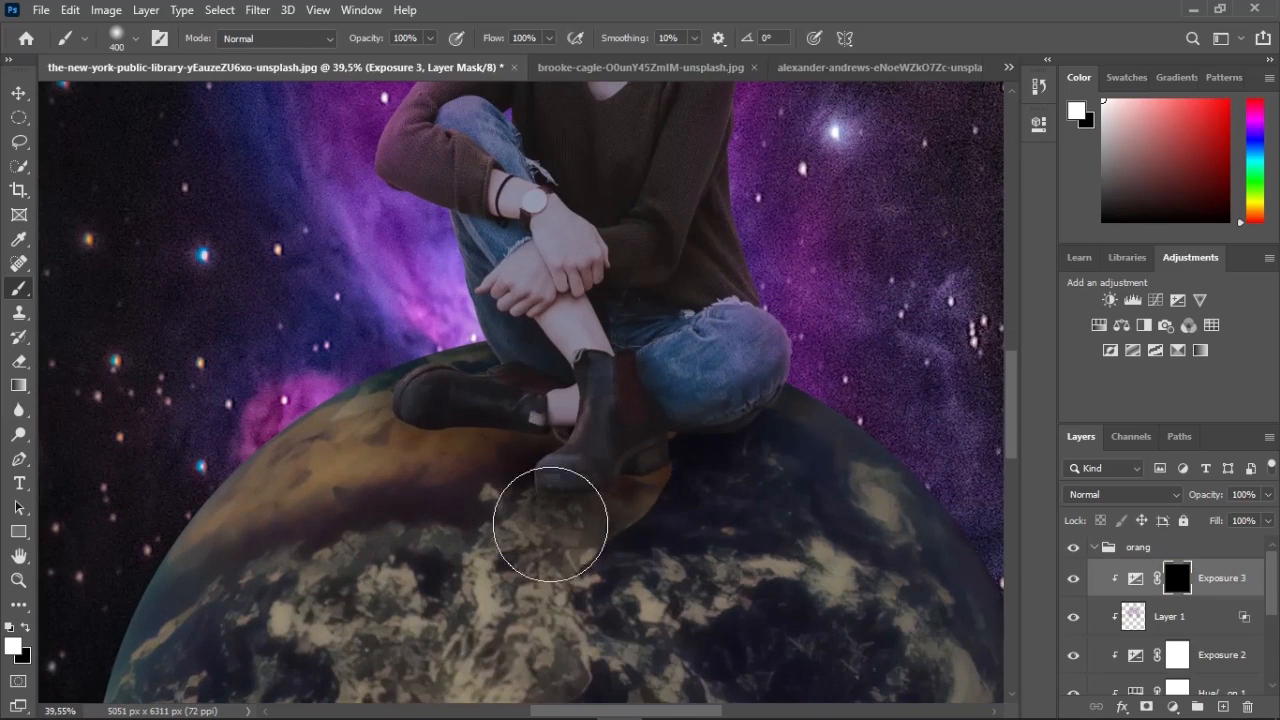
mouse_move(610, 500)
mouse_down()
mouse_move(802, 442)
mouse_move(730, 491)
mouse_move(778, 468)
mouse_move(529, 549)
mouse_move(486, 497)
mouse_move(393, 476)
mouse_move(485, 480)
mouse_up()
drag(372, 38, 342, 38)
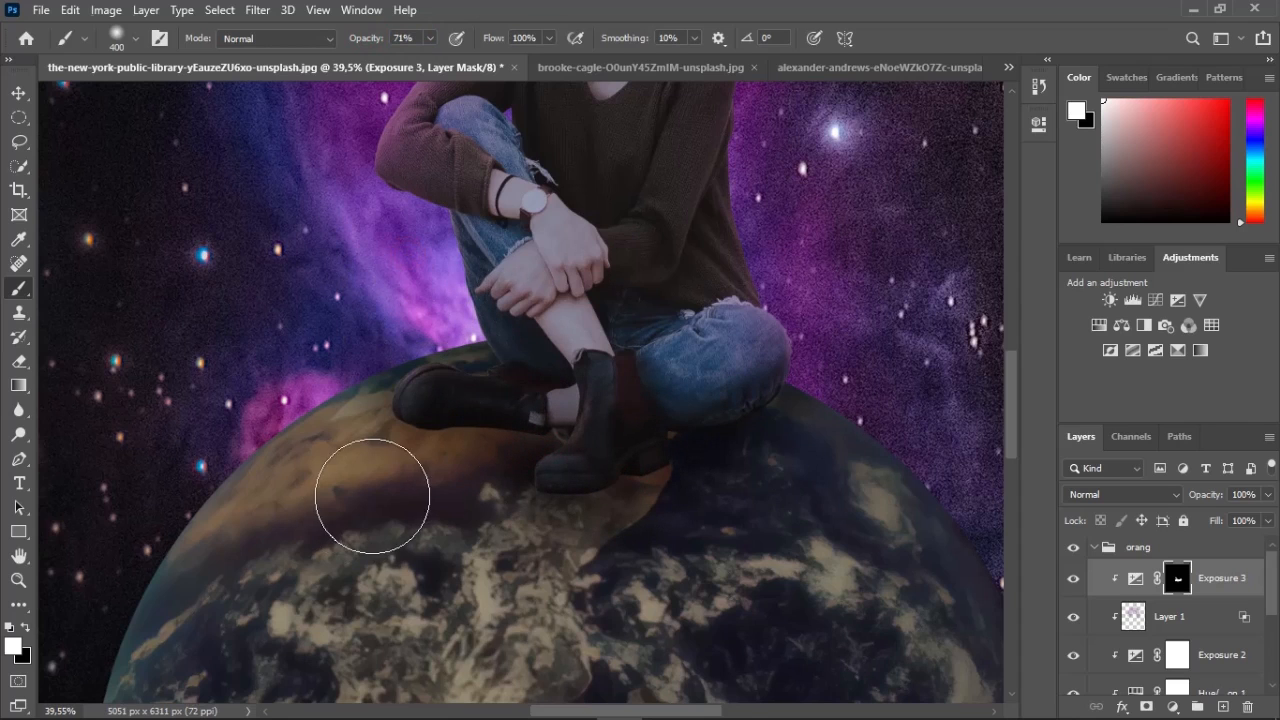
scroll(379, 489, down, 2)
scroll(379, 489, down, 2)
click(1075, 580)
click(1082, 588)
scroll(562, 505, down, 2)
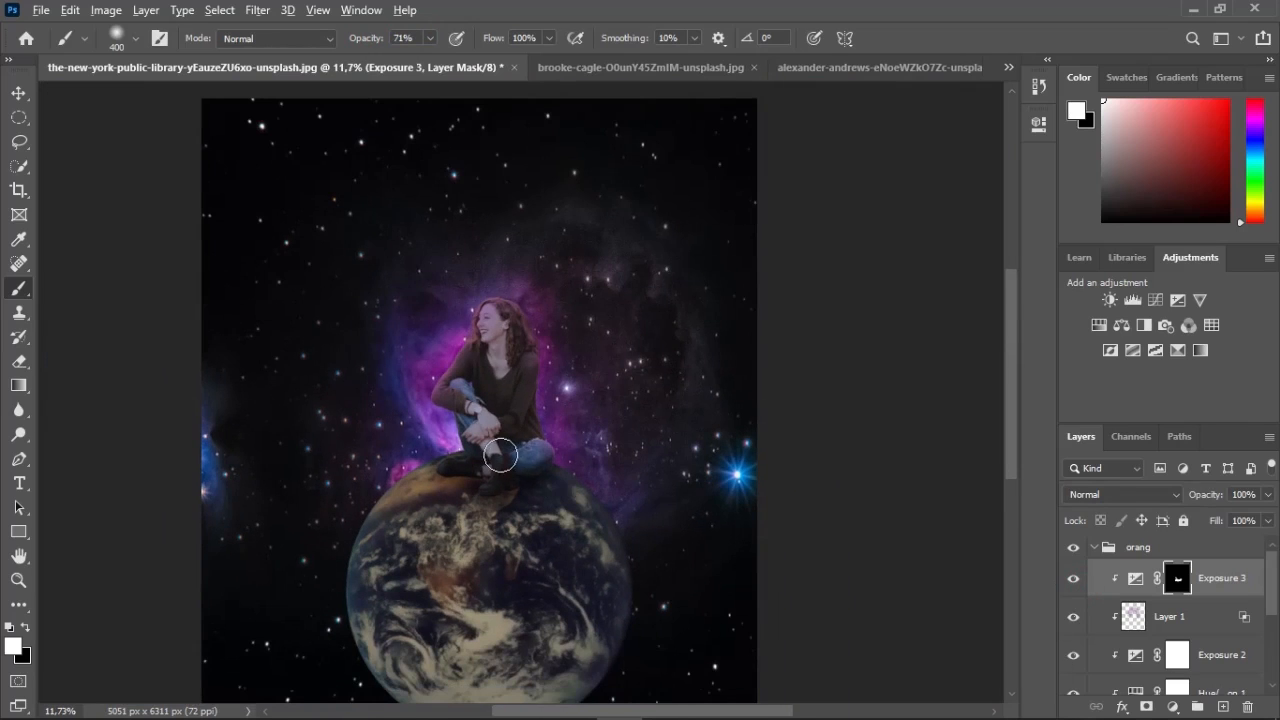
scroll(508, 450, down, 1)
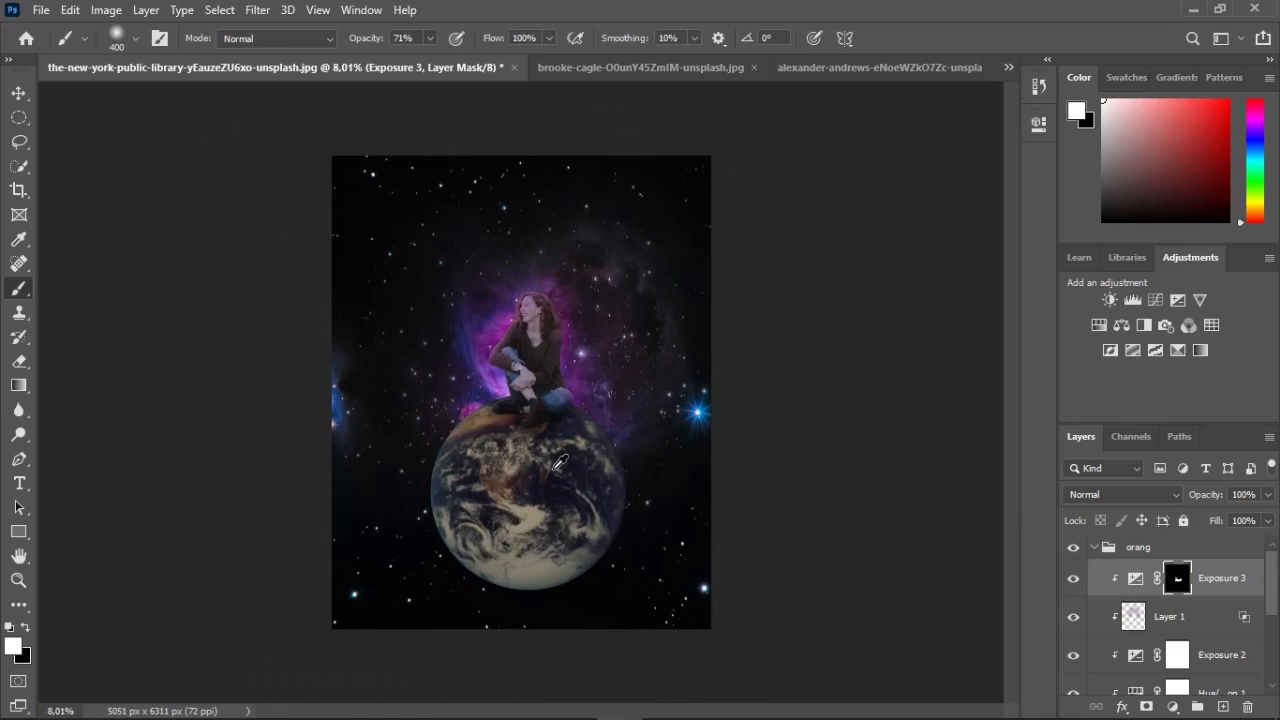
scroll(560, 462, up, 1)
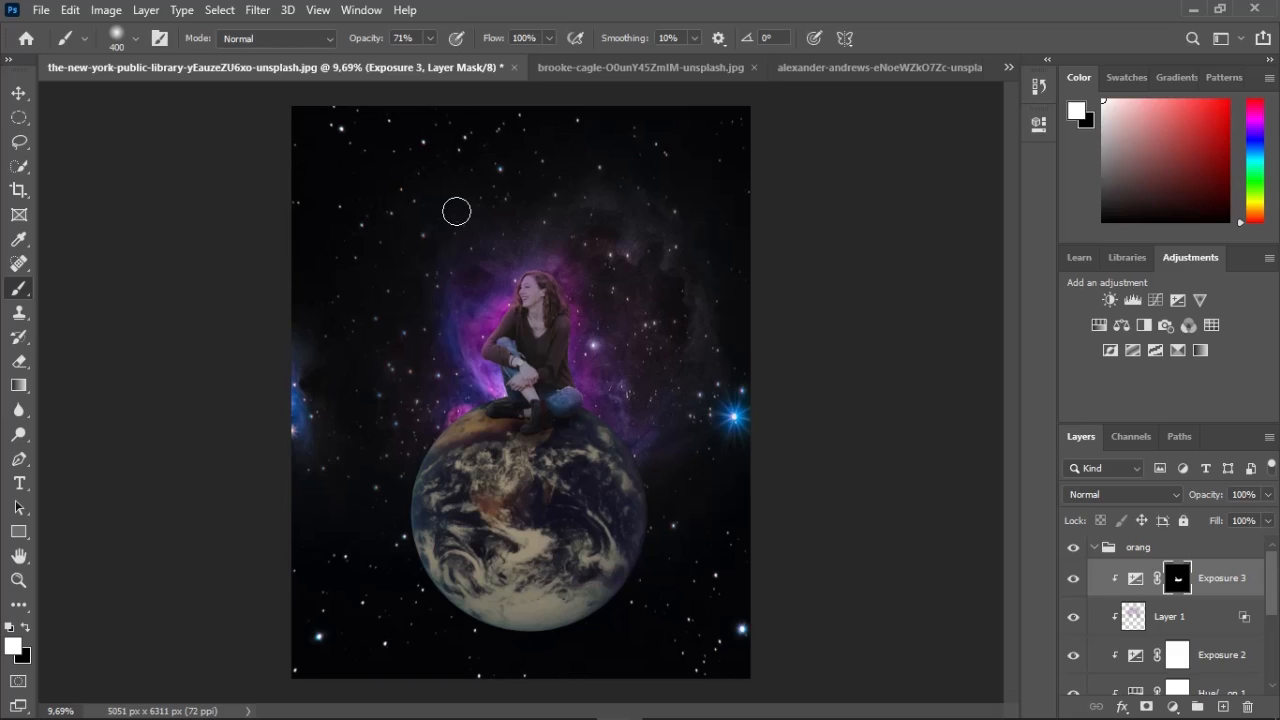
scroll(547, 261, down, 1)
scroll(547, 261, up, 1)
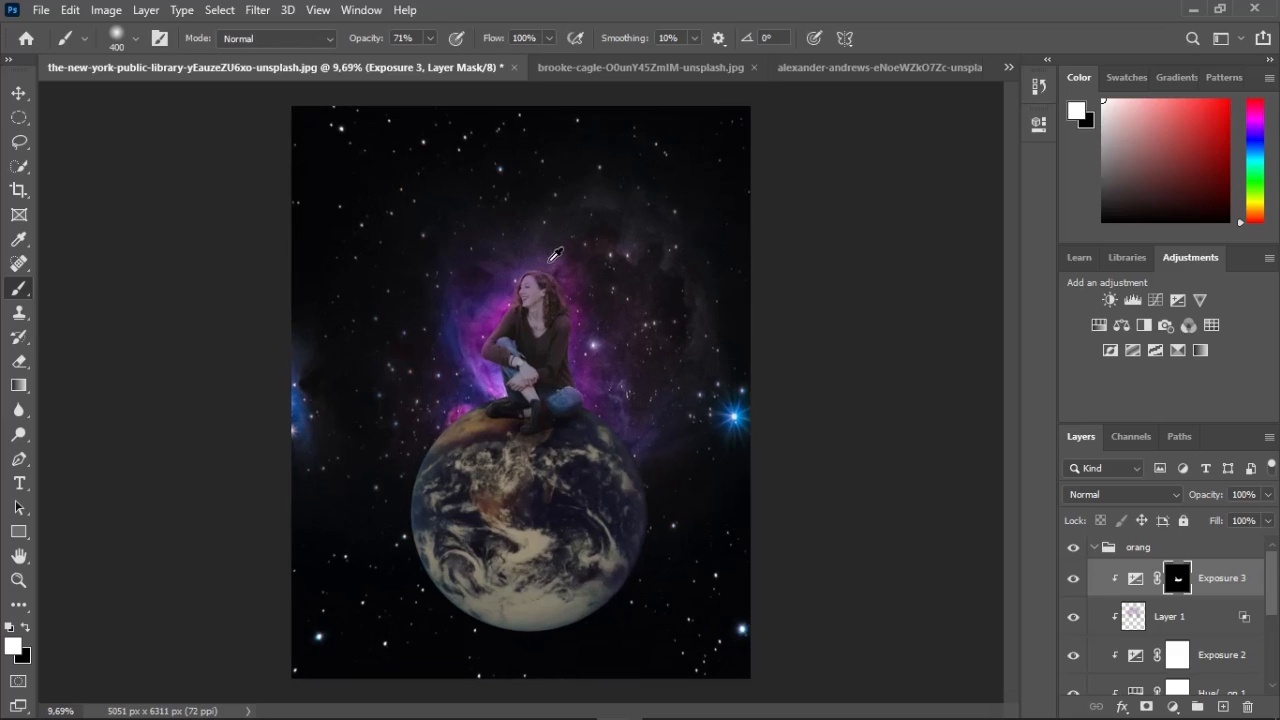